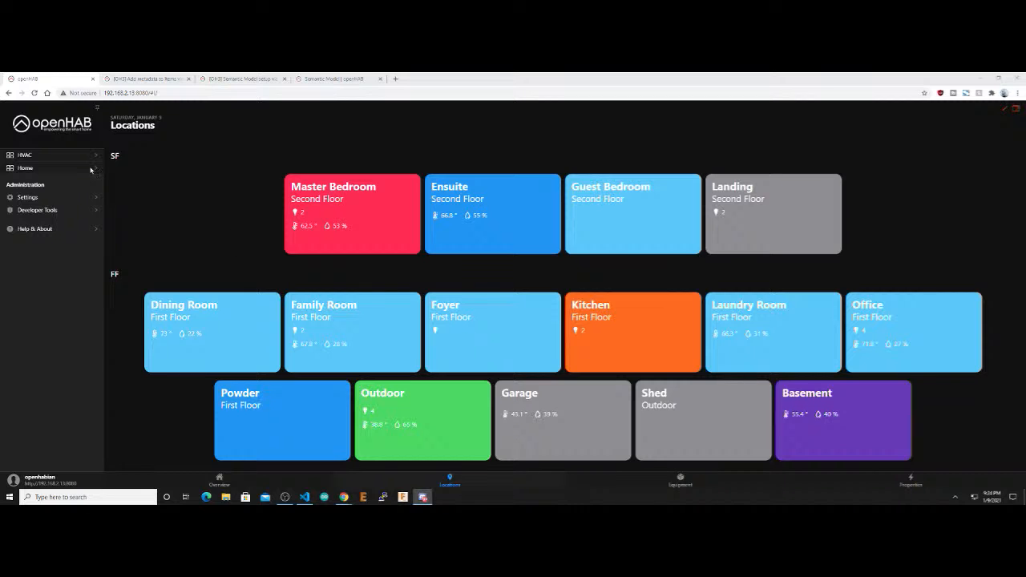
Open the semantic model from the administration settings to view its locations and equipment
click(58, 128)
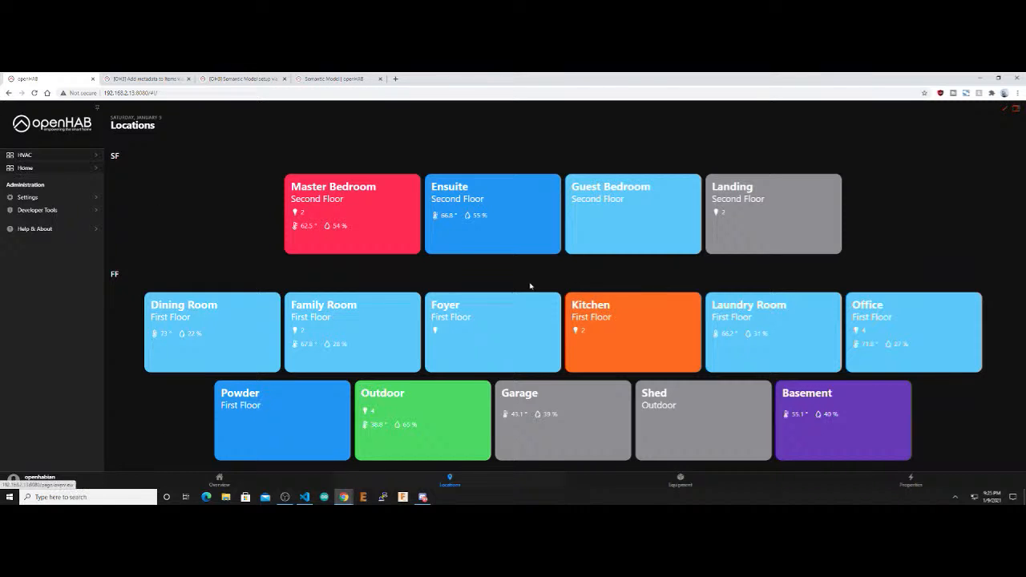
click(30, 198)
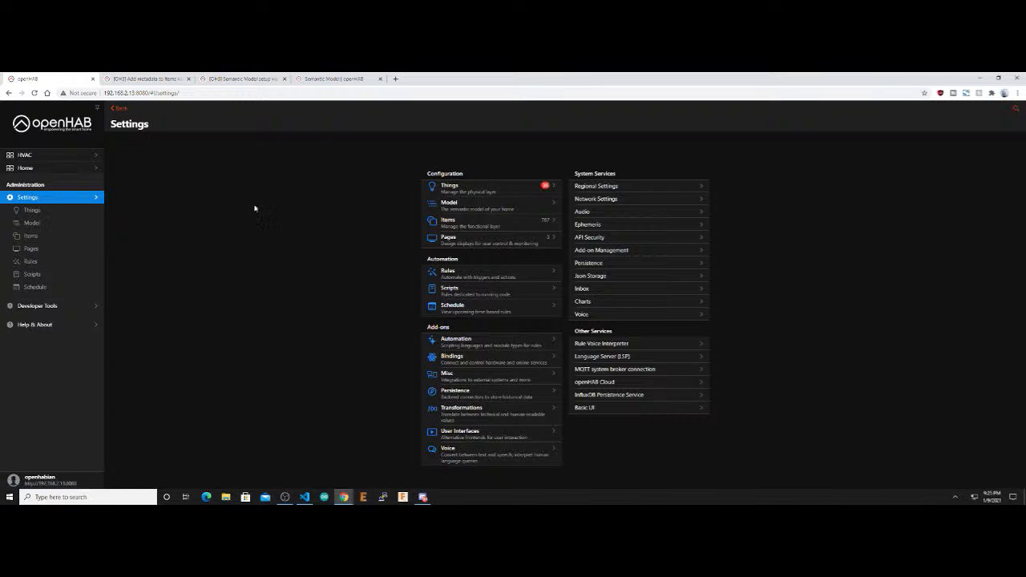
click(38, 213)
click(37, 226)
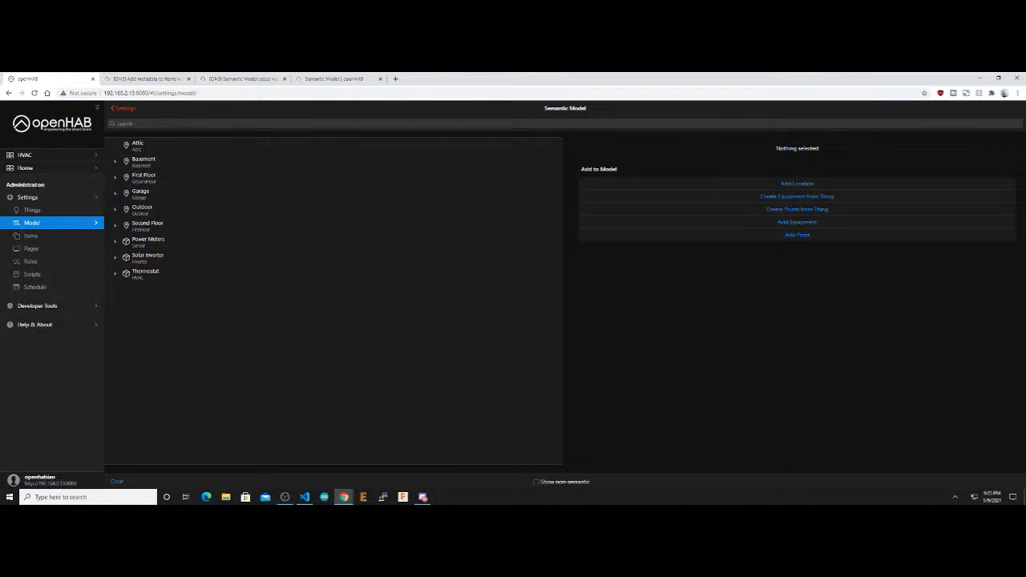
Return to the home page and view its Locations, Equipment and Properties pages
click(59, 128)
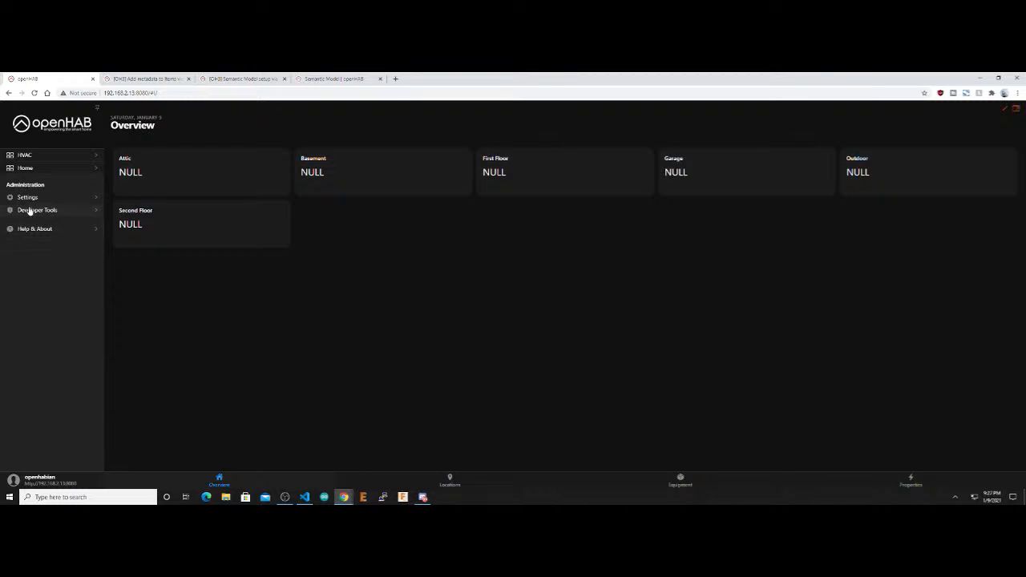
click(26, 198)
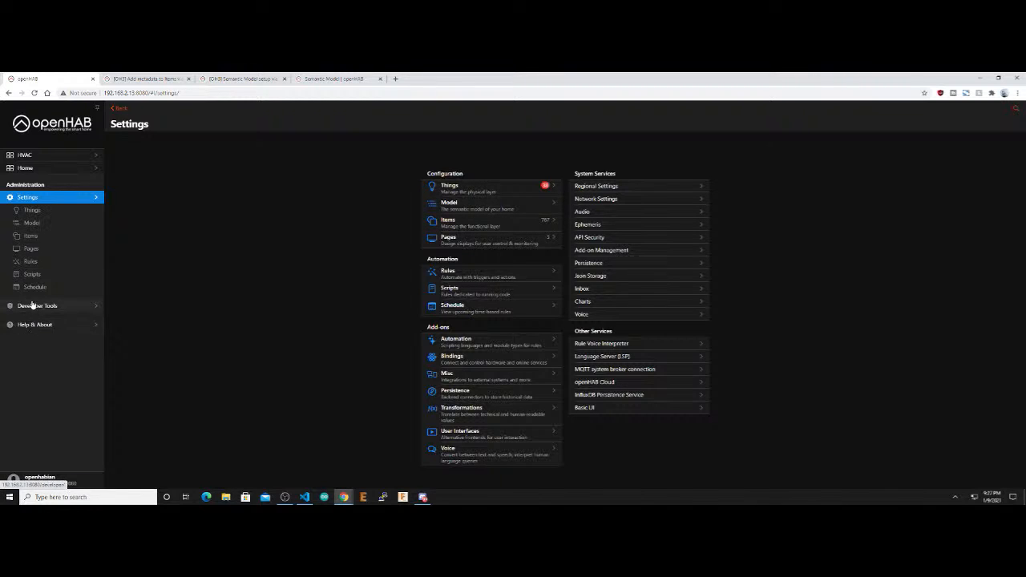
click(55, 122)
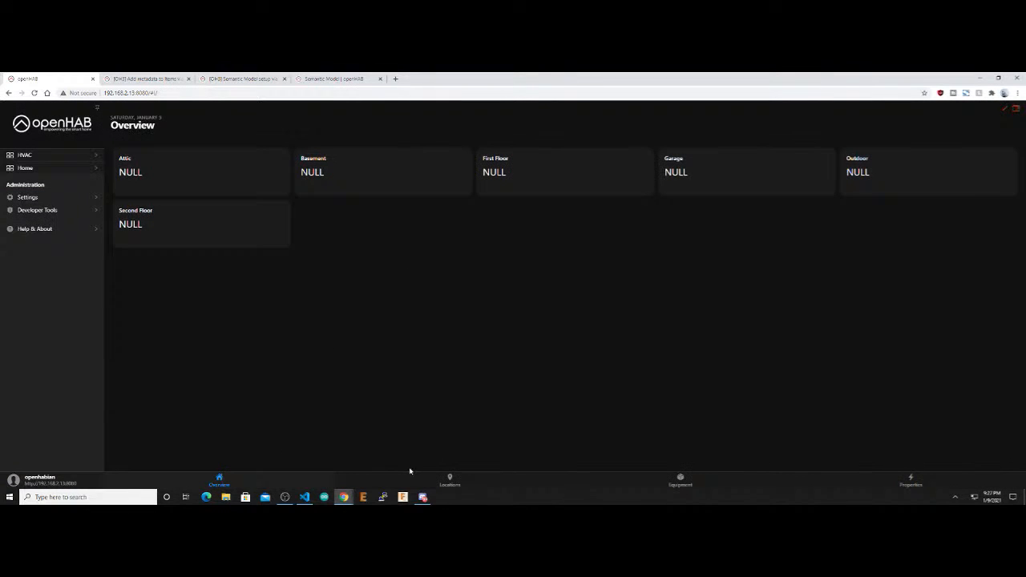
click(450, 481)
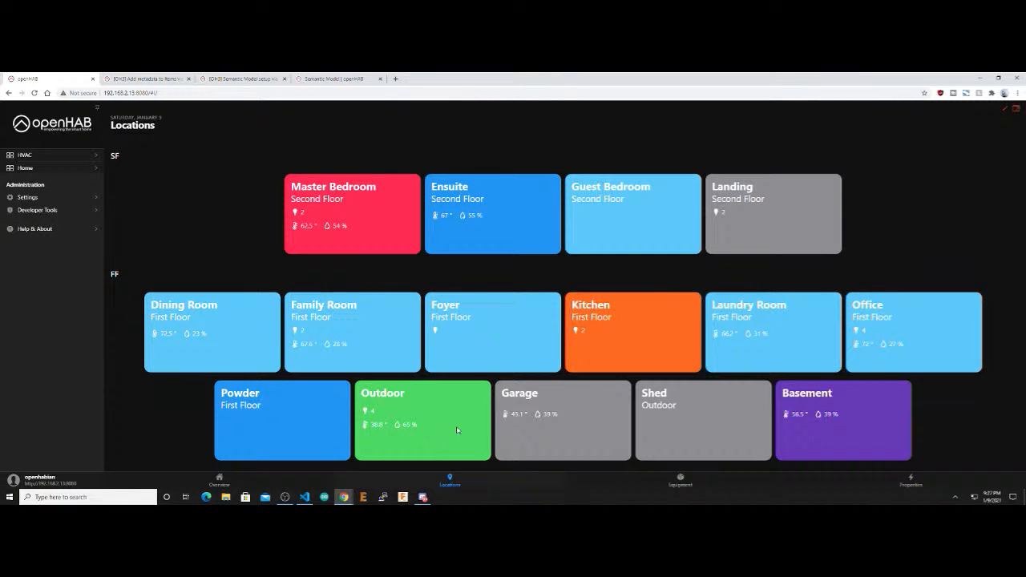
click(680, 483)
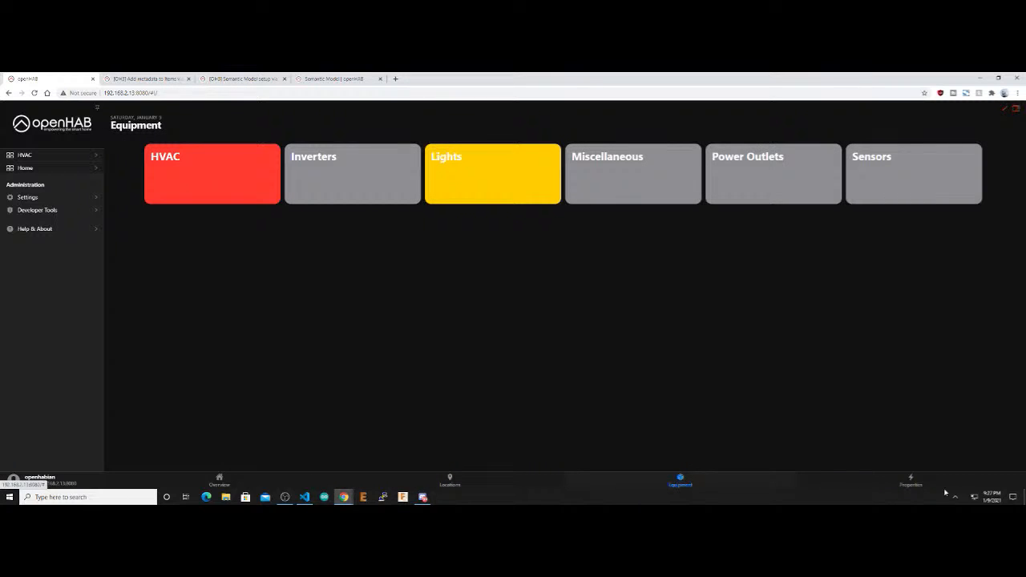
click(912, 482)
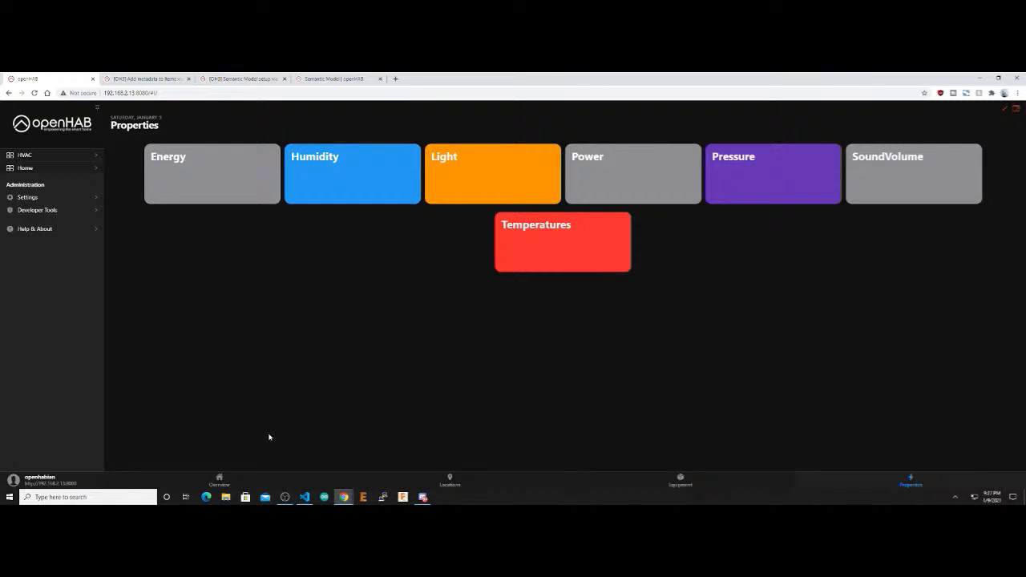
View the Ensuite, Kitchen and Basement cards on the Locations page, closing each one after inspection
click(450, 481)
click(469, 215)
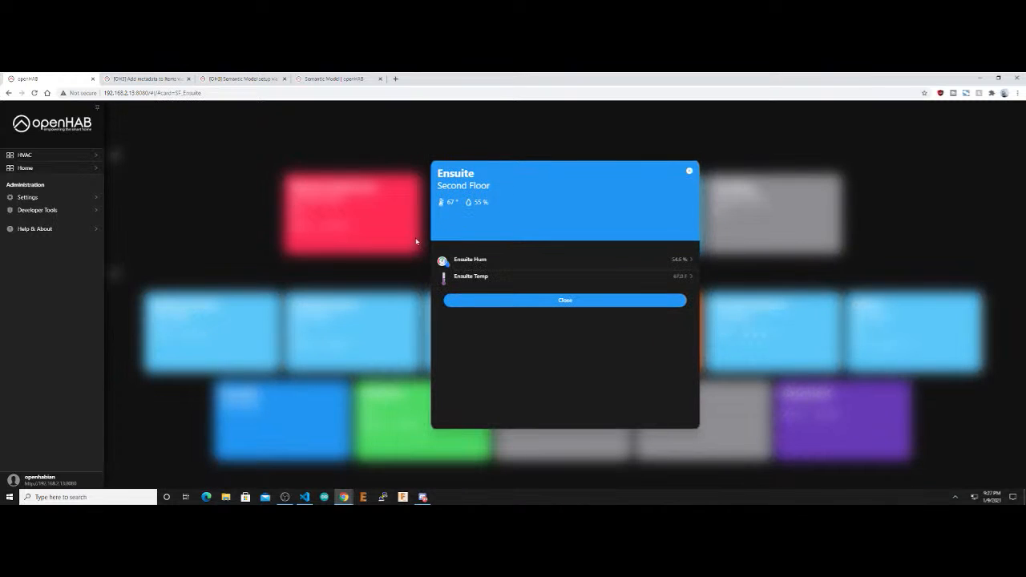
click(234, 198)
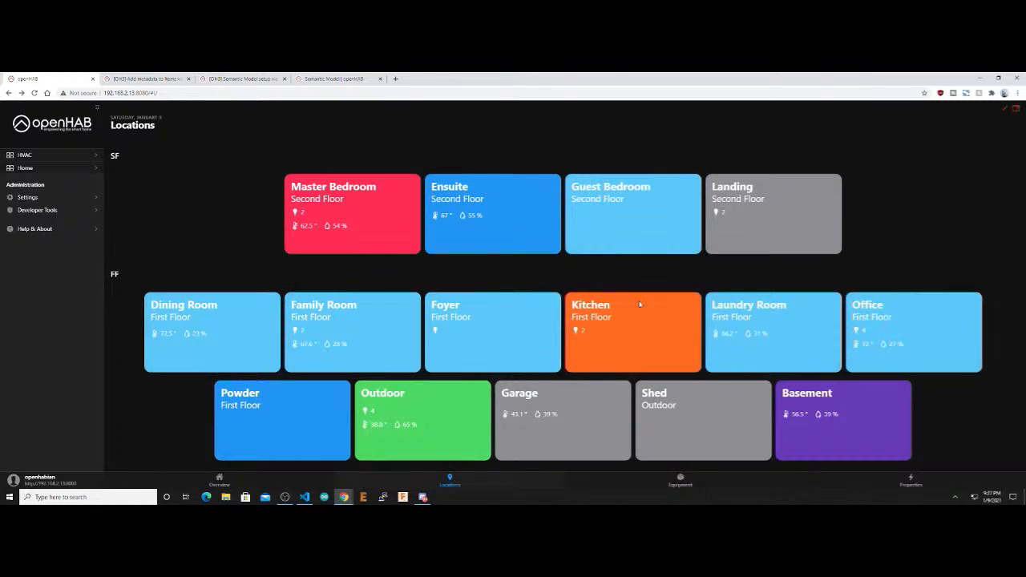
click(661, 325)
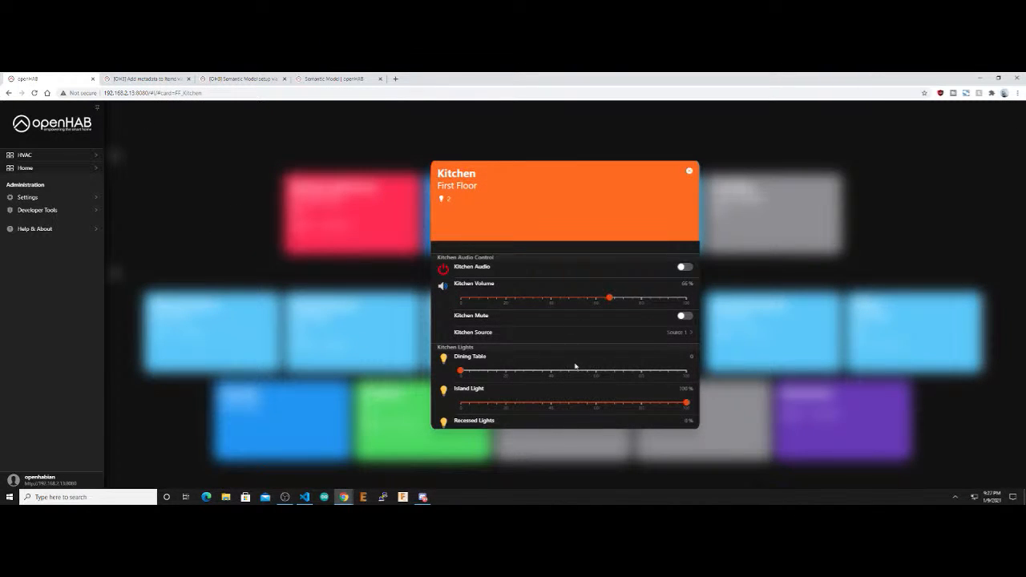
scroll(571, 345, down, 1)
click(229, 237)
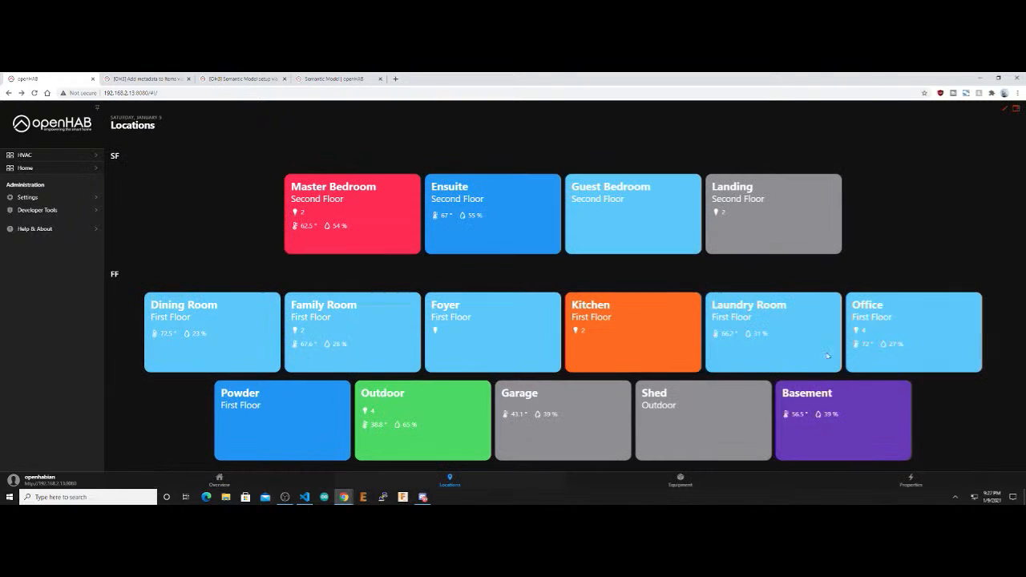
click(834, 425)
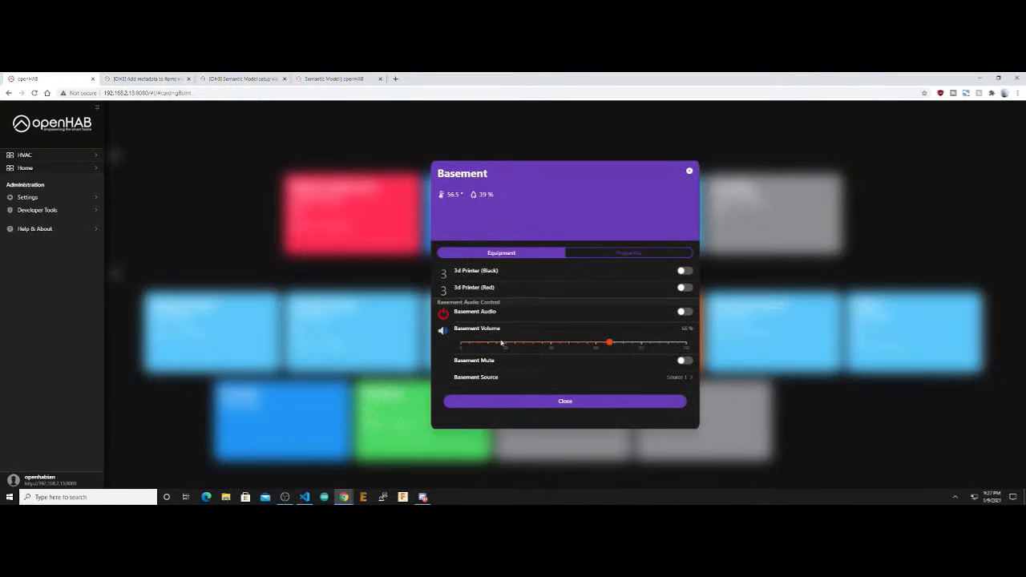
click(580, 403)
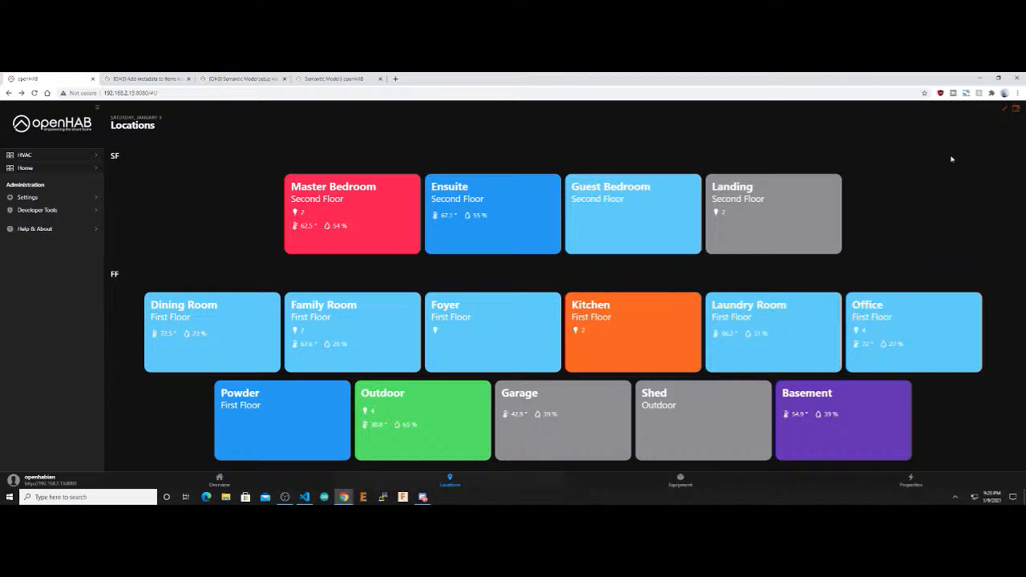
Open the Basic UI and HABPanel interfaces from the list of other apps
click(1016, 109)
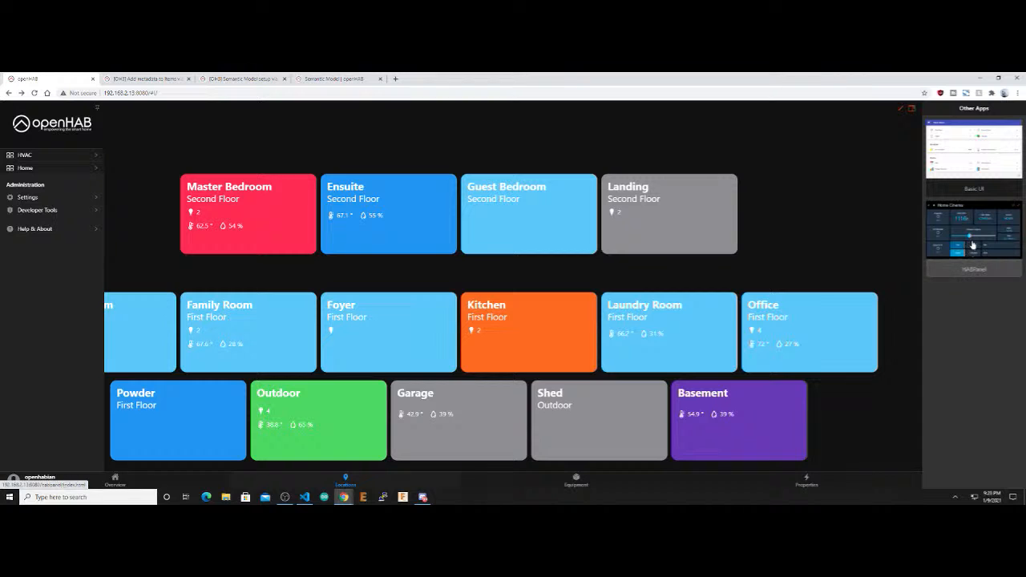
click(981, 159)
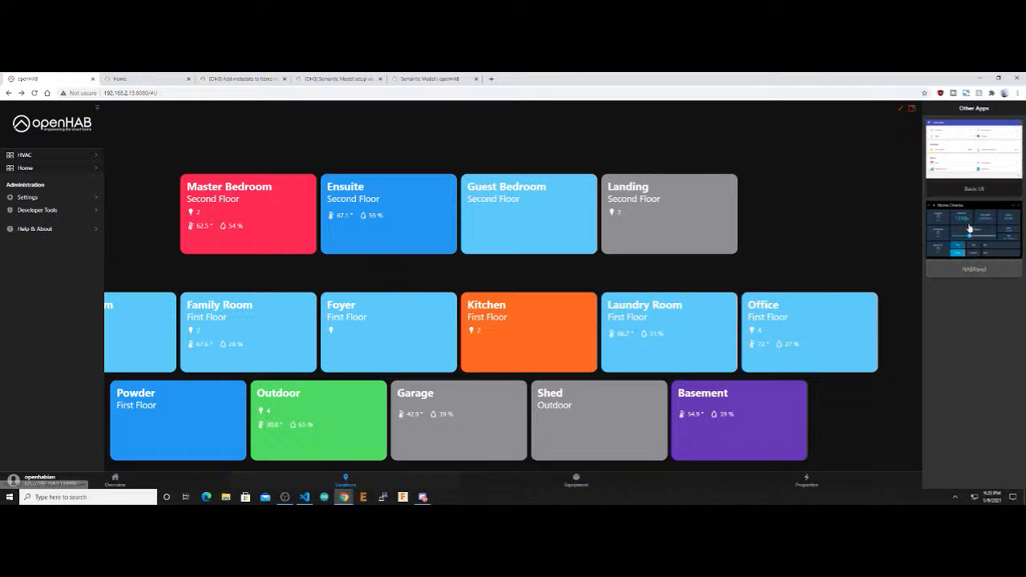
click(980, 235)
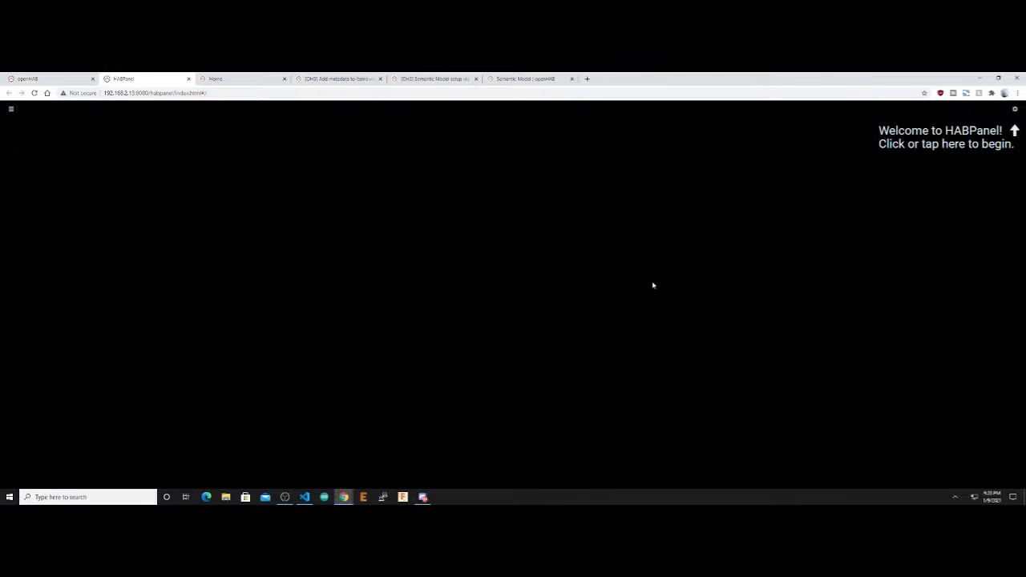
Put HABPanel into edit mode and look through its panel settings
click(1015, 108)
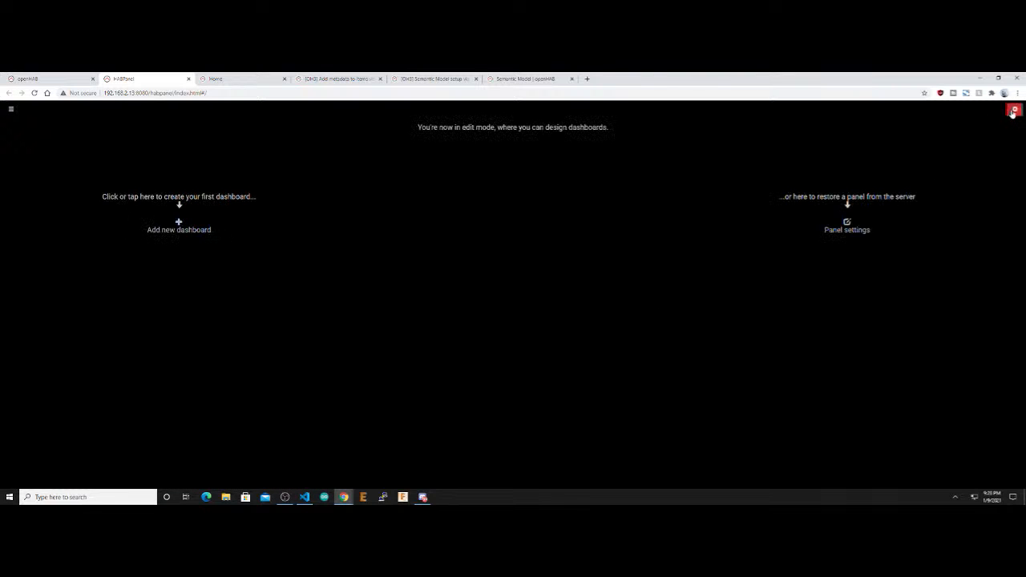
click(846, 228)
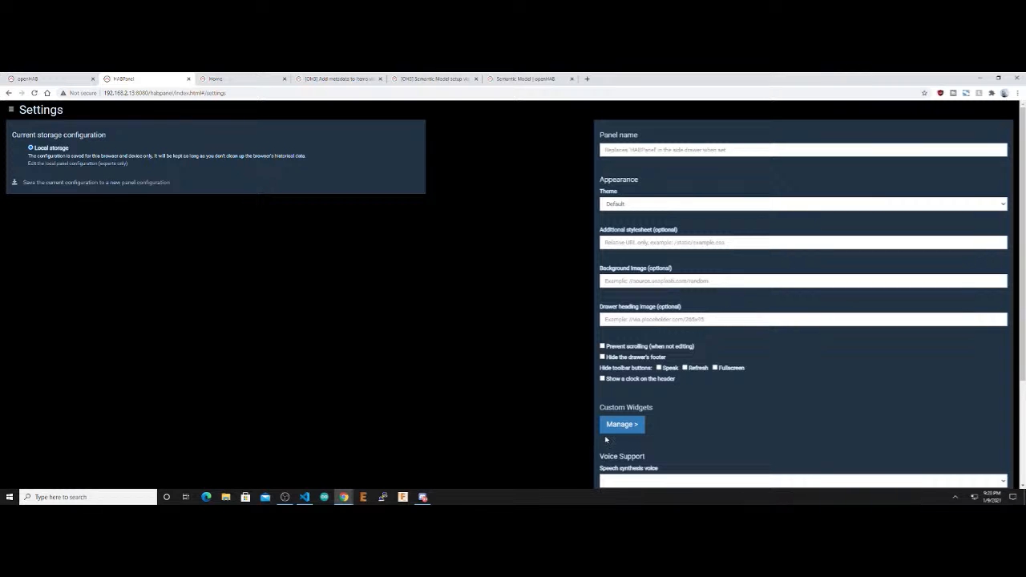
scroll(298, 300, down, 1)
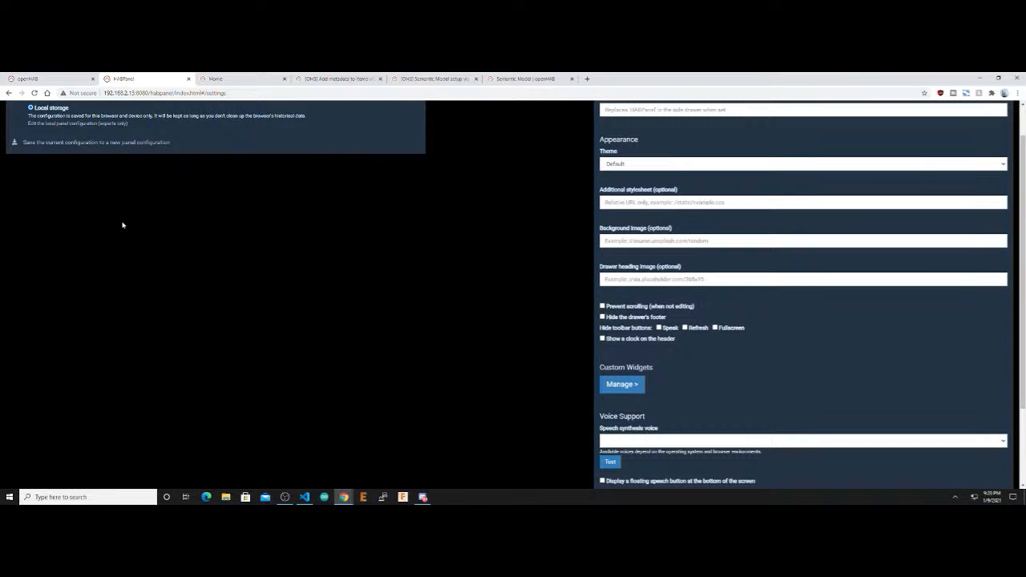
scroll(112, 208, up, 1)
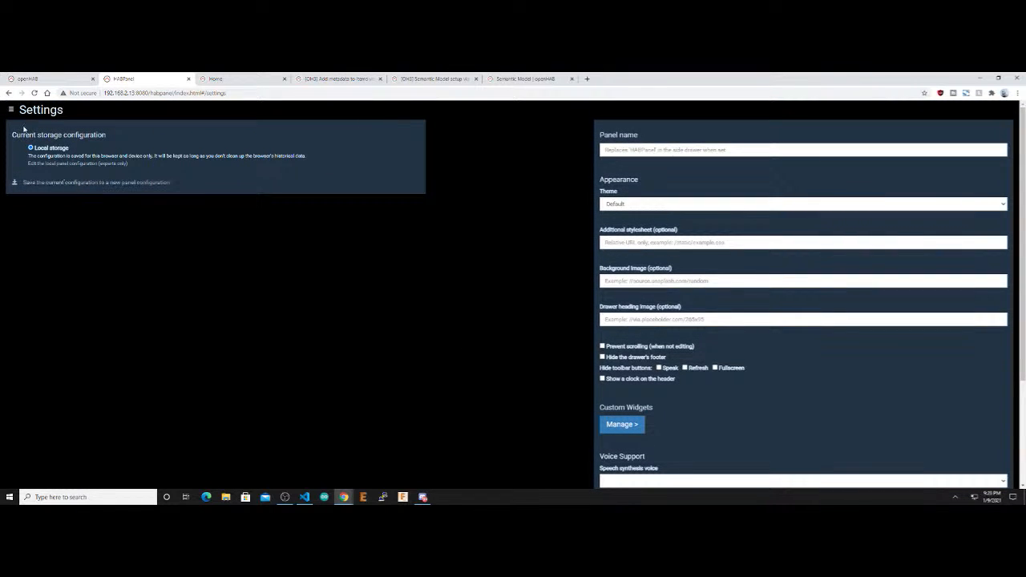
scroll(338, 283, down, 3)
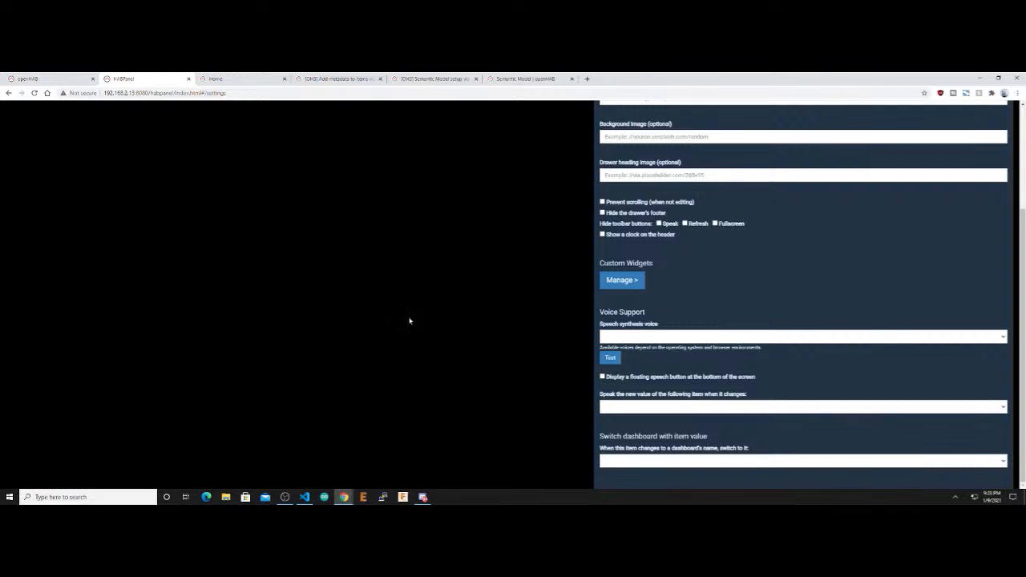
scroll(408, 321, up, 3)
Return to the HABPanel start page, view its side drawer, close HABPanel and dismiss the list of other apps
click(10, 110)
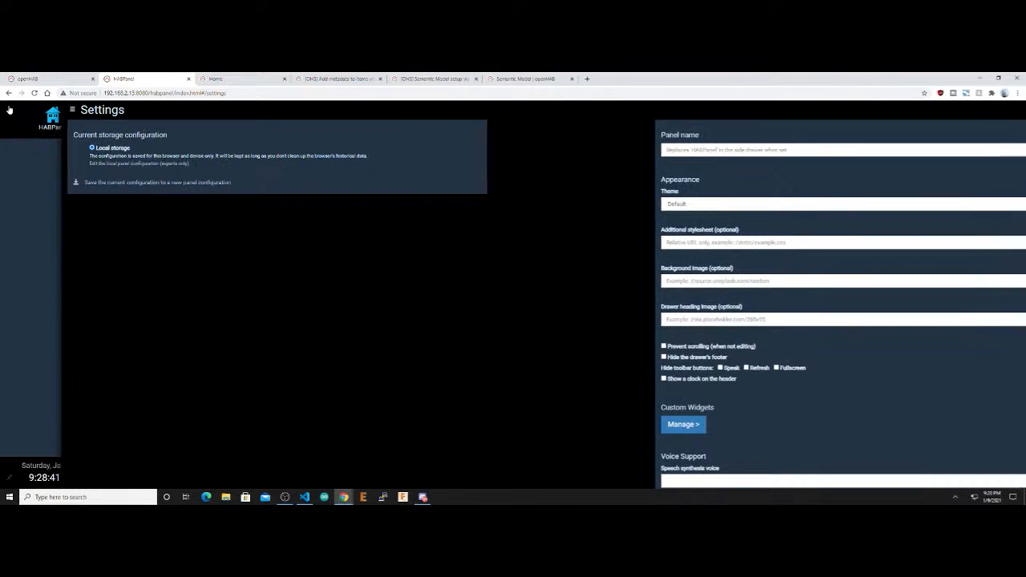
click(52, 112)
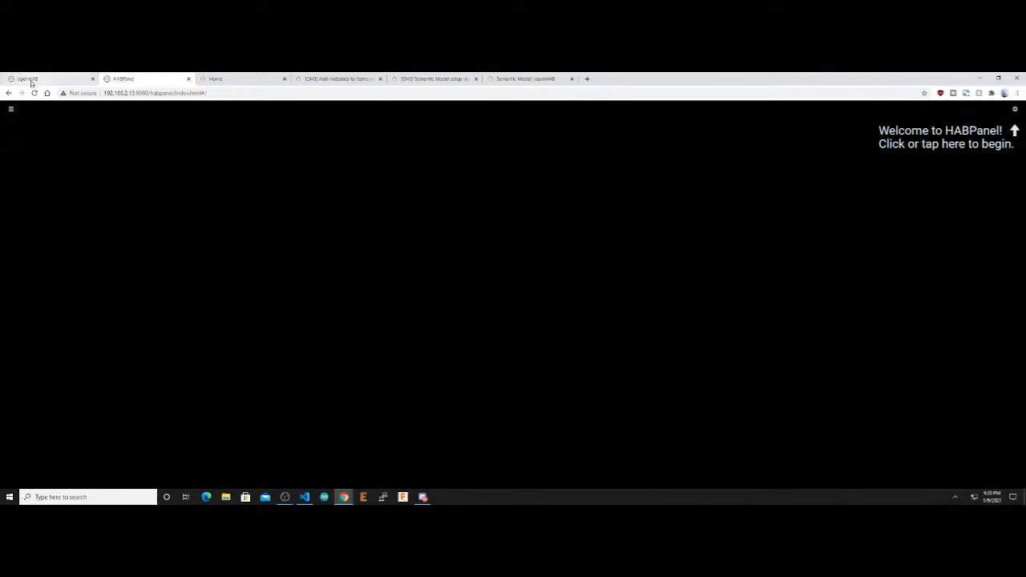
click(11, 110)
click(290, 228)
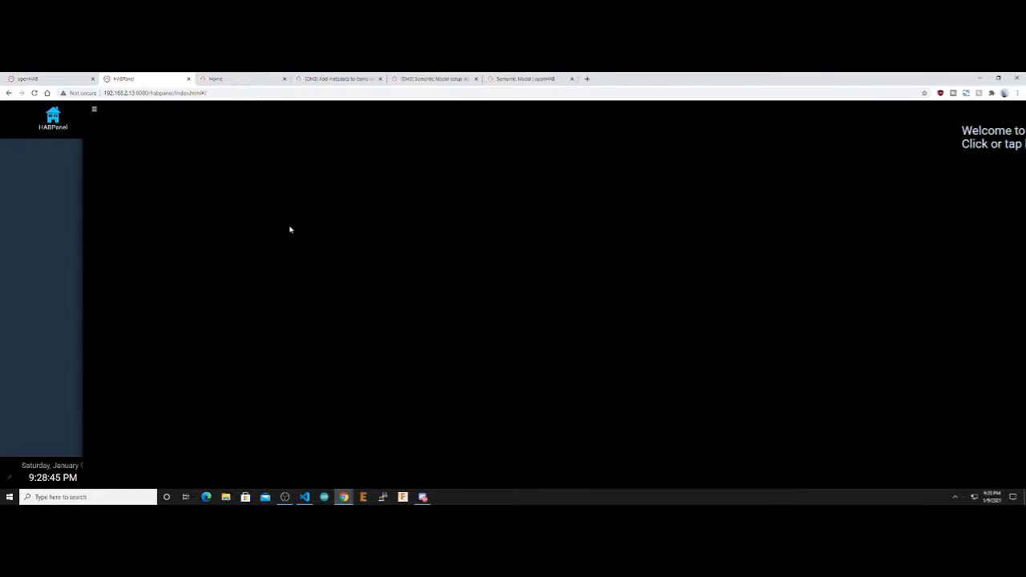
click(188, 79)
click(807, 176)
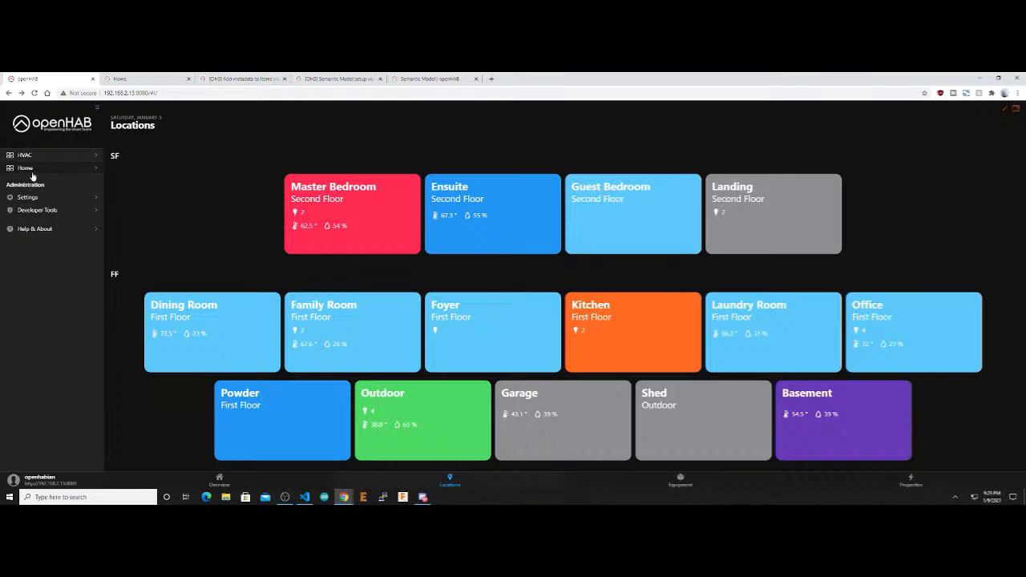
Open the Things list in the settings and look through the configured devices
click(28, 198)
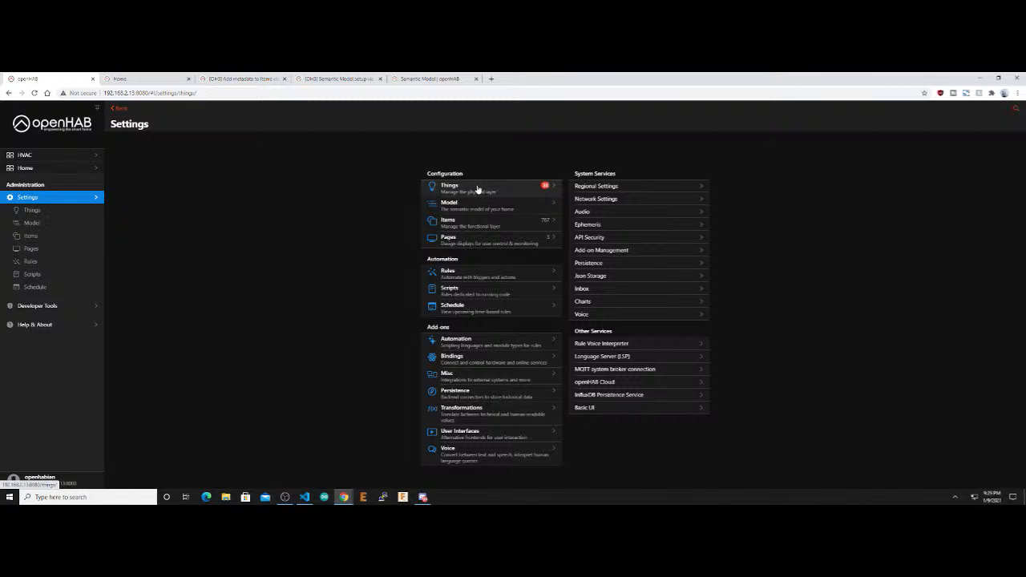
click(478, 189)
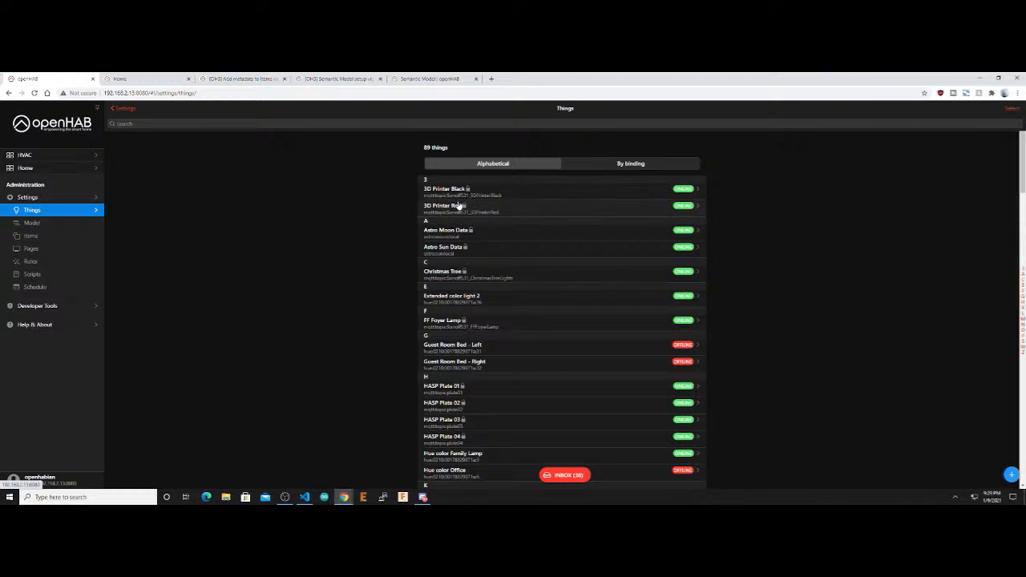
scroll(461, 321, down, 2)
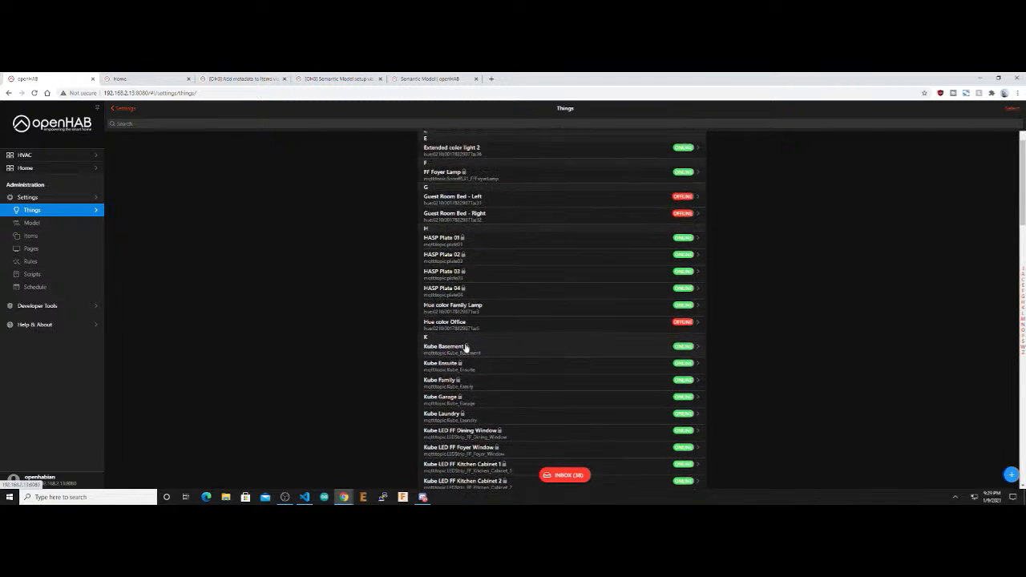
scroll(465, 347, up, 2)
Look through the inbox of discovered things and return to the Things list
click(566, 475)
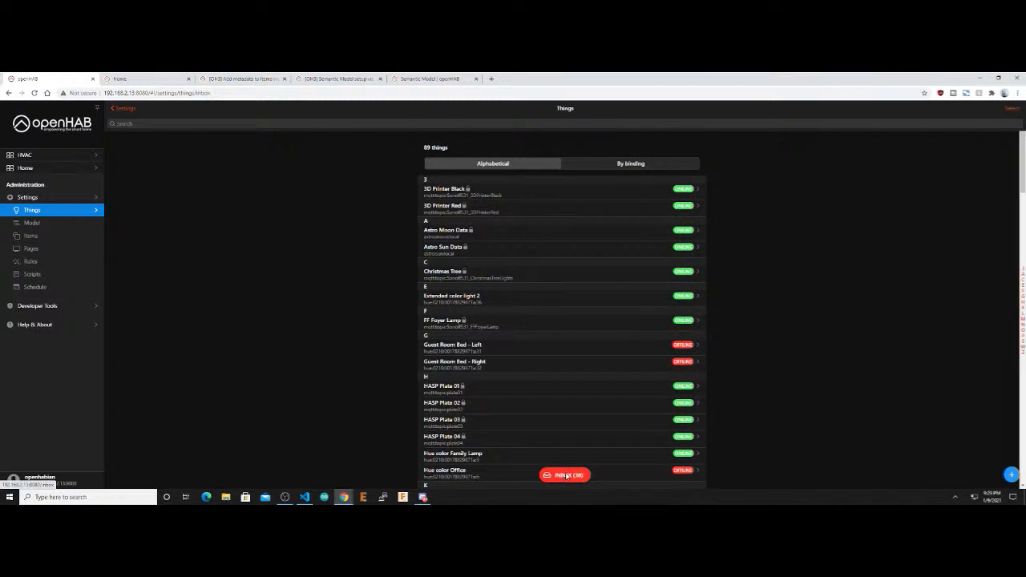
scroll(495, 329, down, 5)
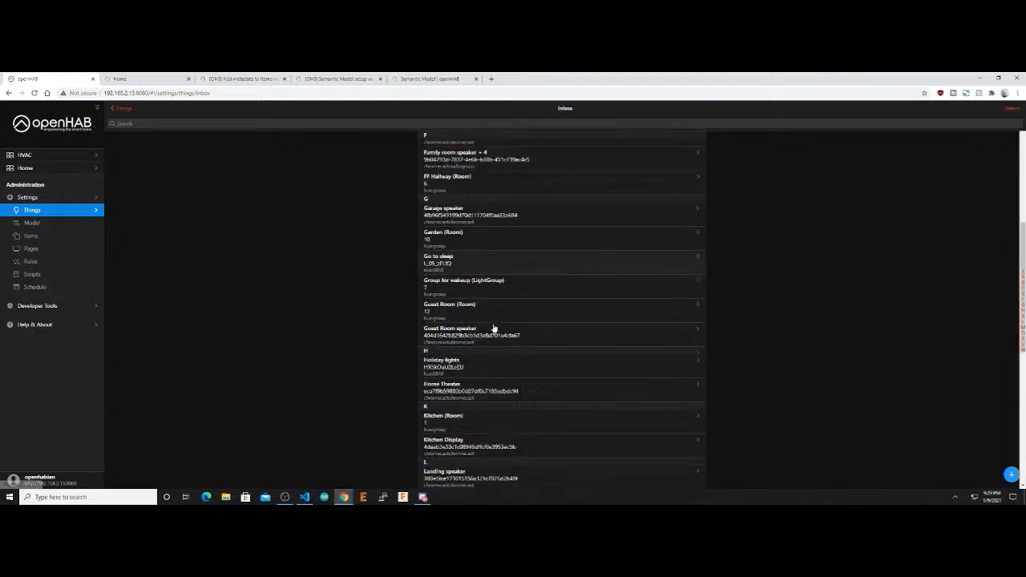
scroll(489, 304, up, 5)
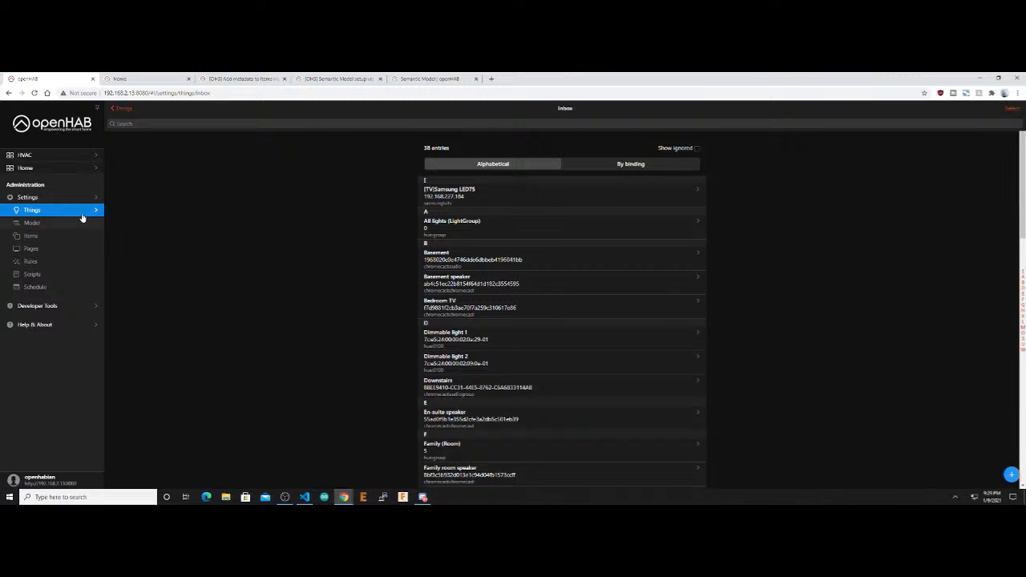
click(37, 212)
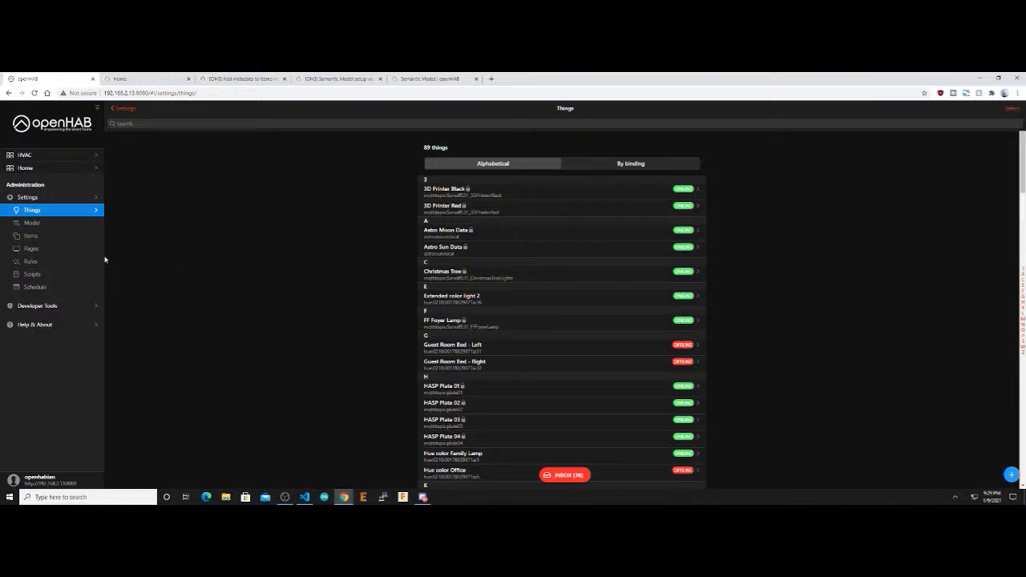
Open the Items list in the settings and look through the configured items
click(32, 236)
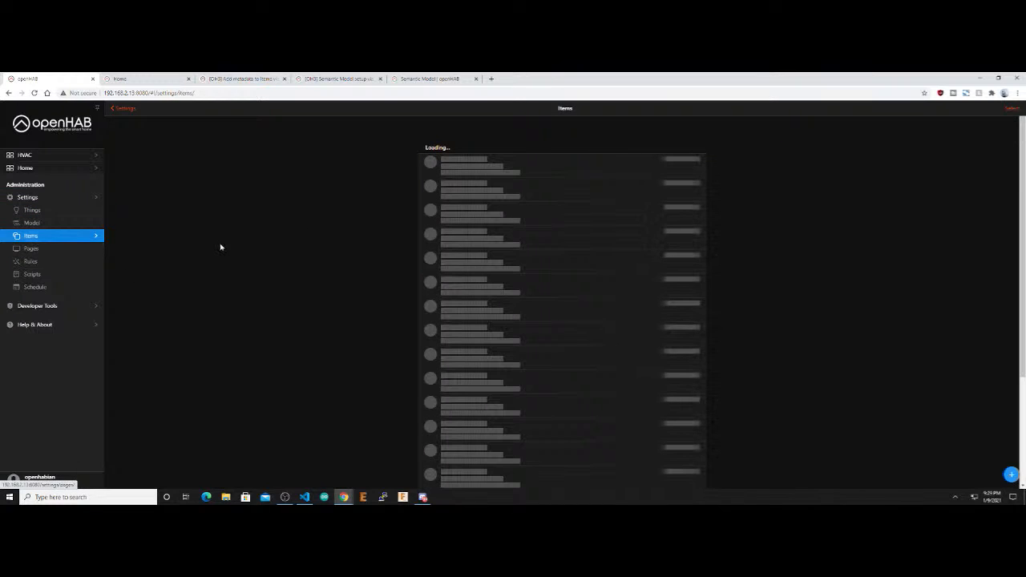
scroll(374, 207, down, 10)
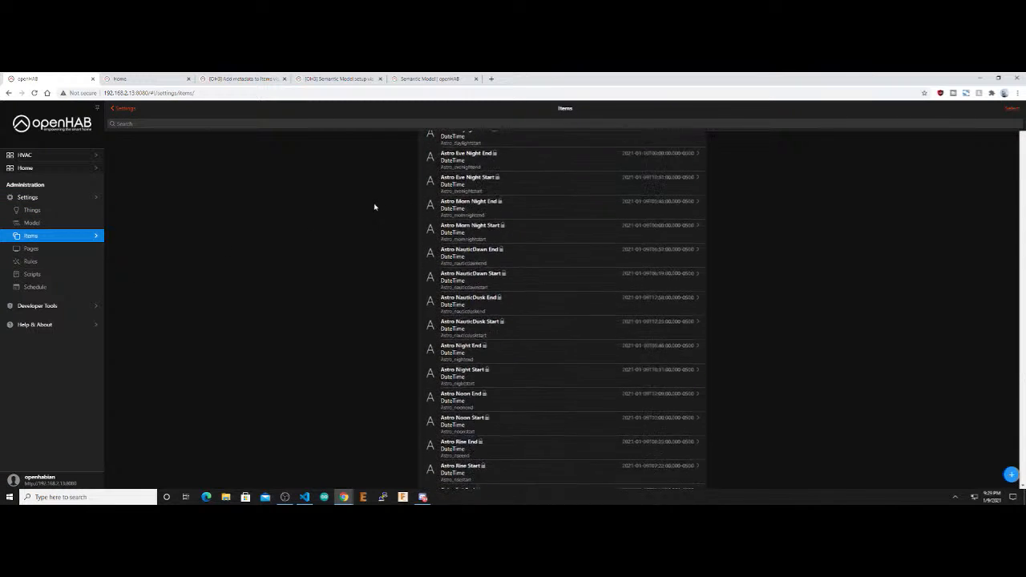
scroll(374, 209, down, 10)
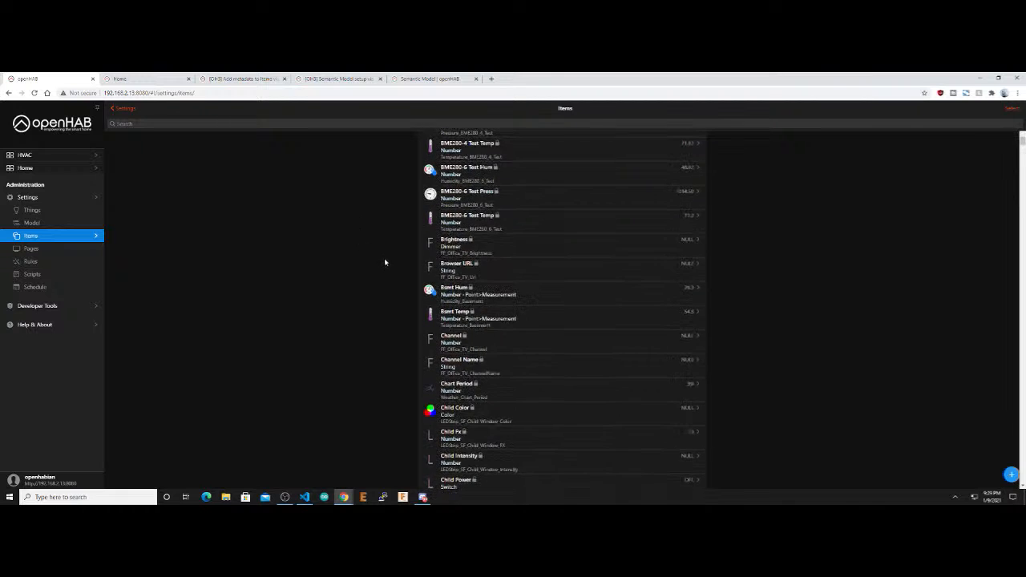
scroll(363, 271, down, 10)
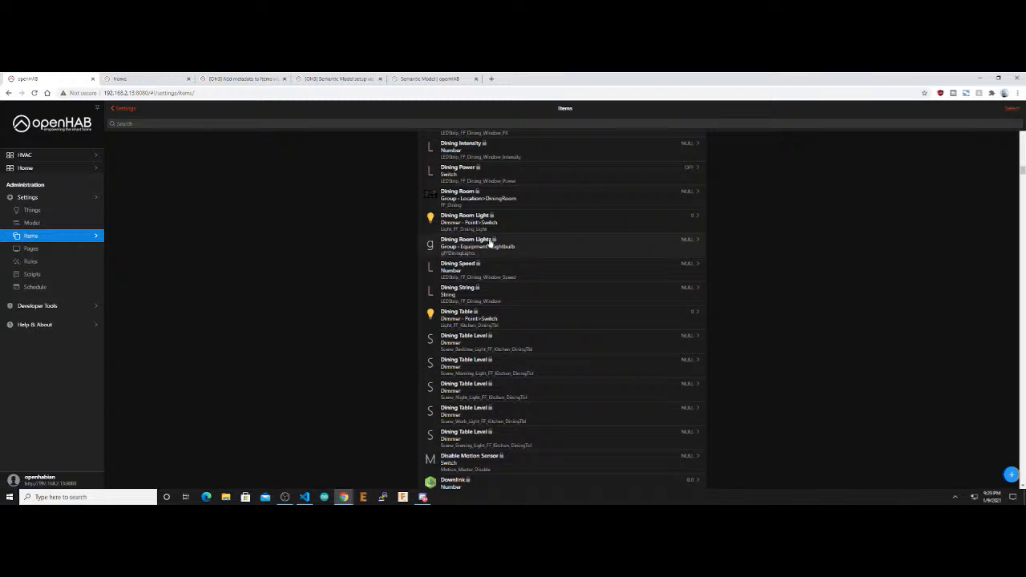
scroll(465, 284, up, 5)
scroll(464, 285, up, 15)
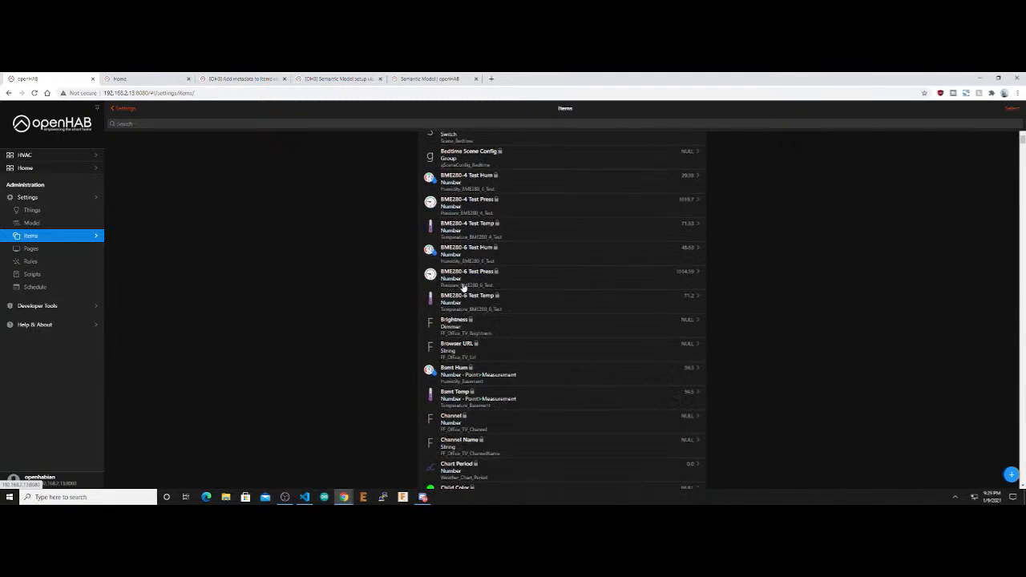
scroll(457, 265, up, 10)
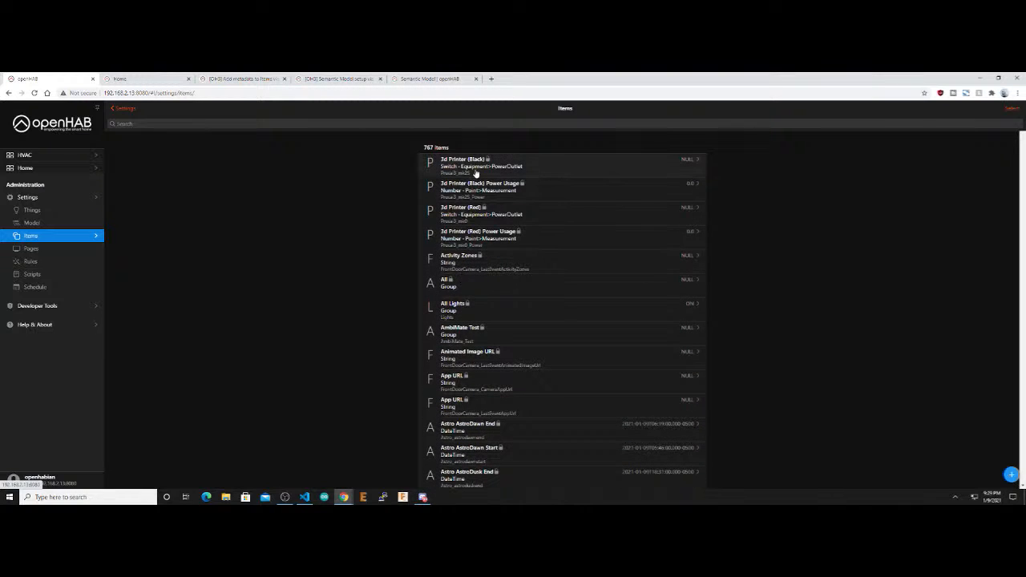
Open the 3d Printer (Black) item, view its analysis chart and return to the Items list
click(473, 166)
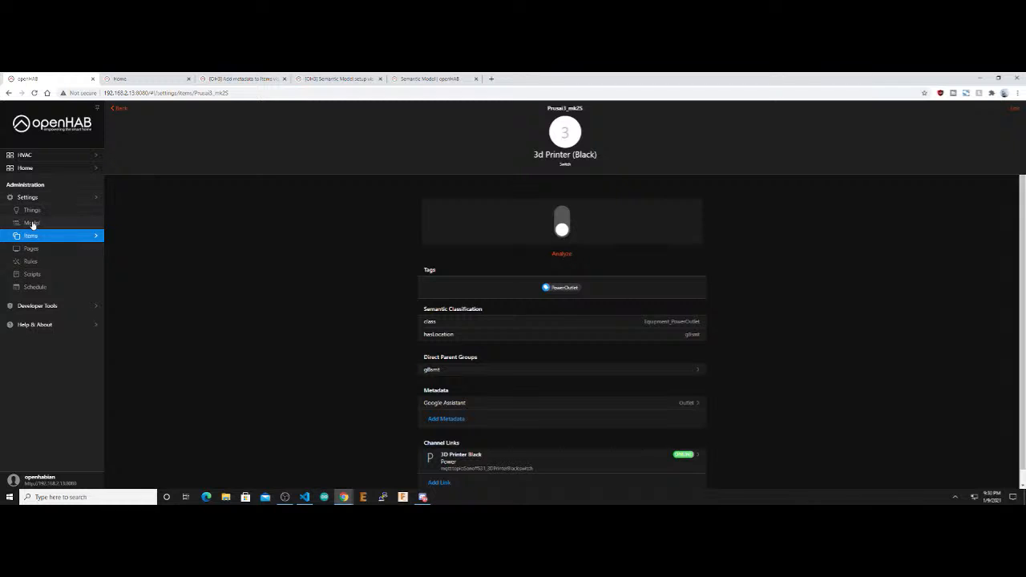
click(557, 256)
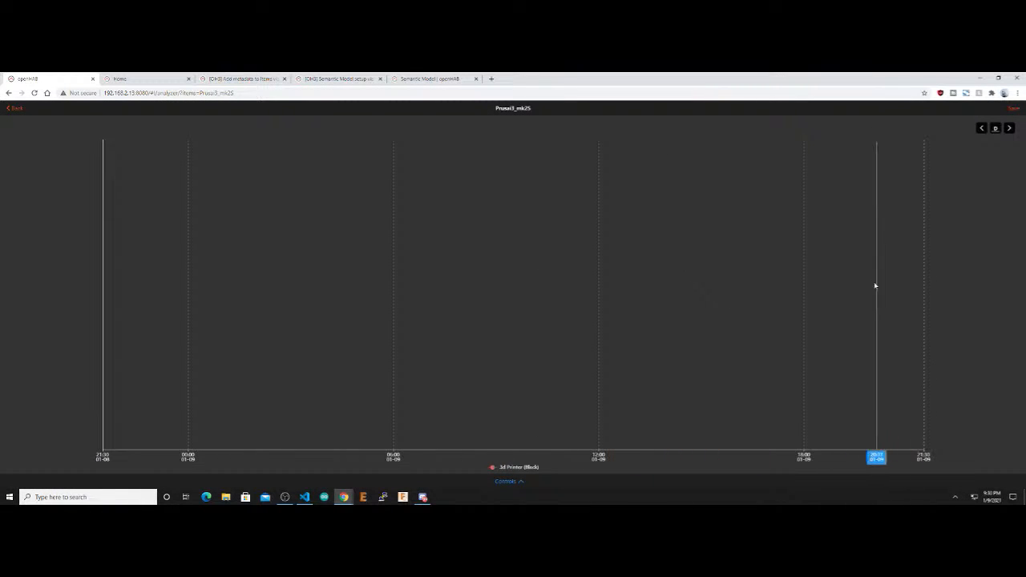
click(16, 110)
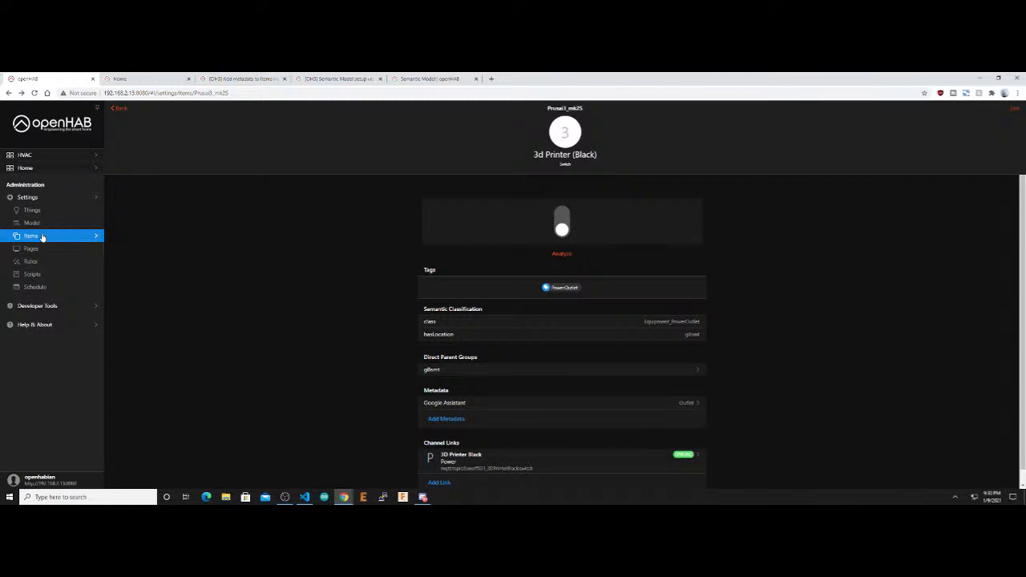
click(42, 237)
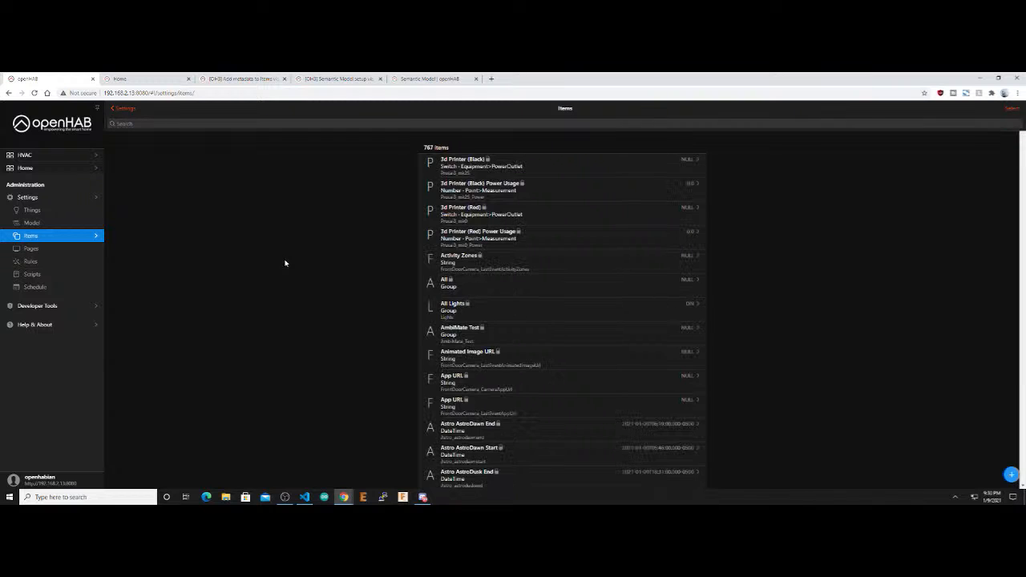
Find the Barometric pressure for today item, view its analysis chart and return to the Items list
scroll(346, 331, down, 8)
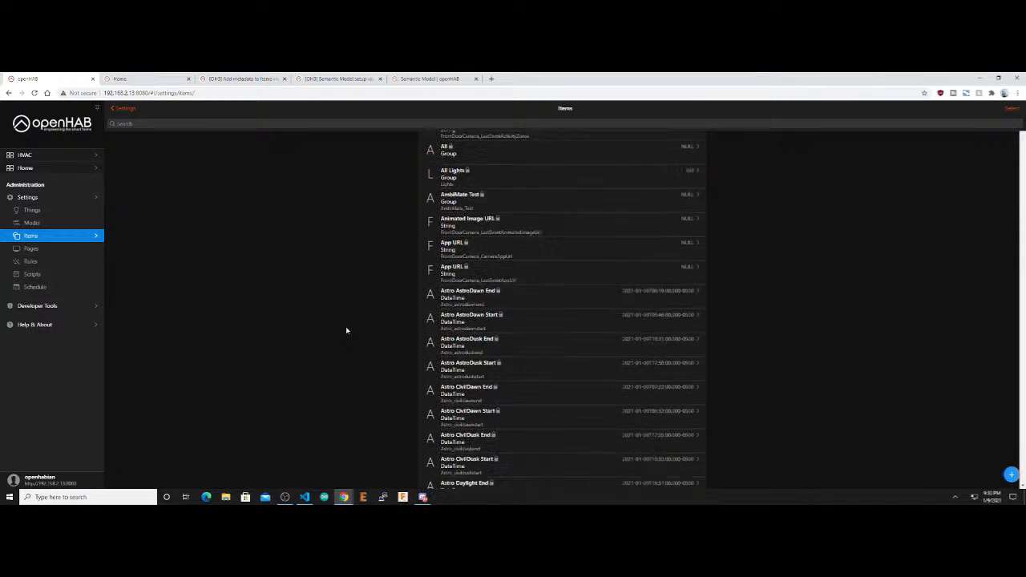
scroll(351, 332, down, 4)
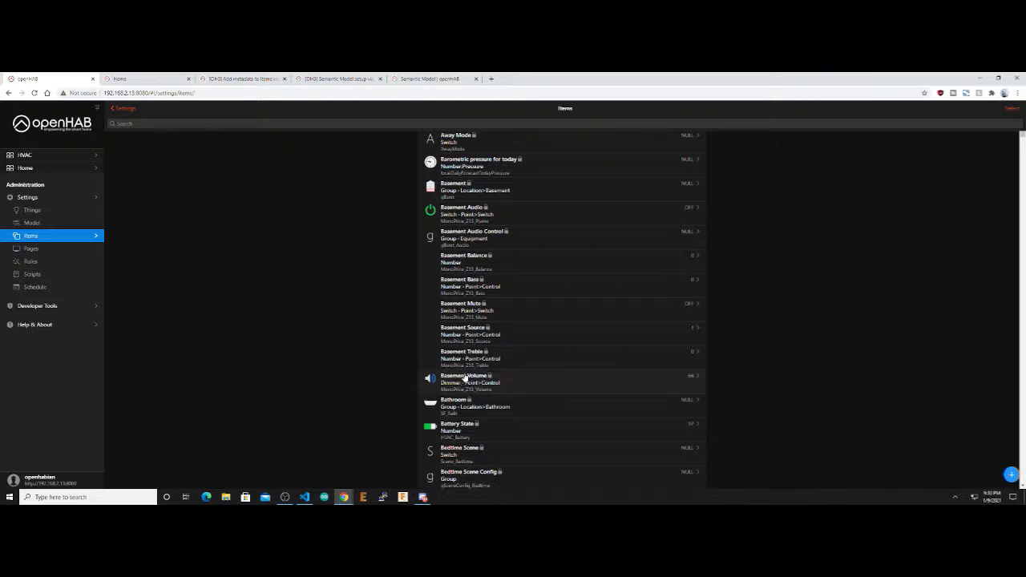
scroll(405, 381, down, 1)
scroll(388, 386, down, 1)
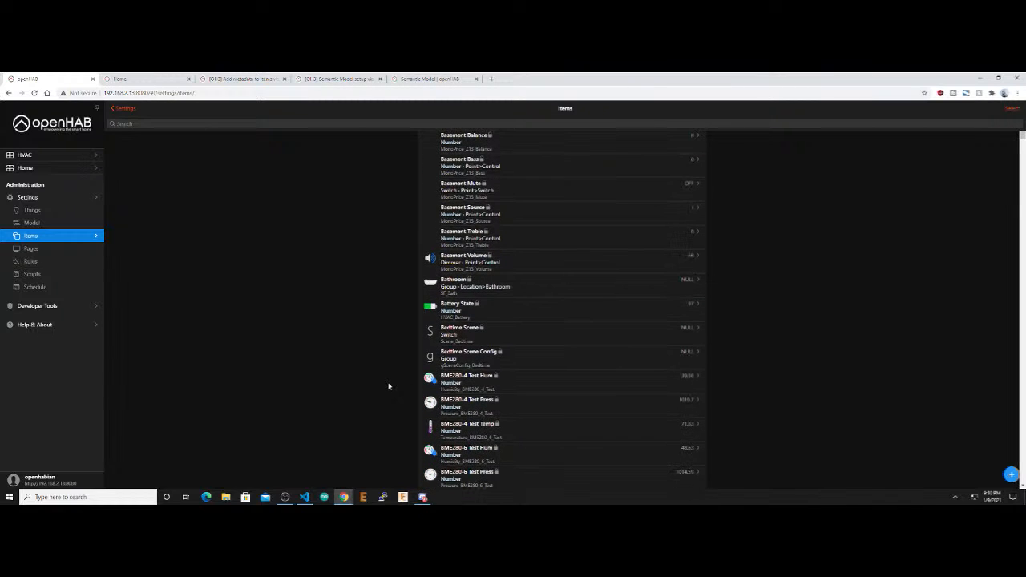
scroll(383, 341, up, 3)
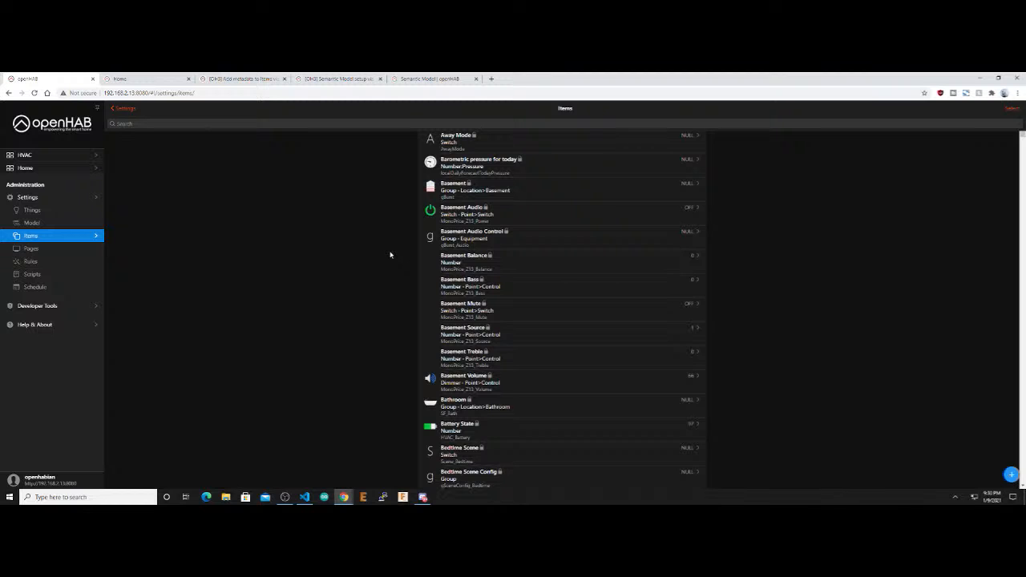
scroll(391, 255, up, 1)
click(485, 207)
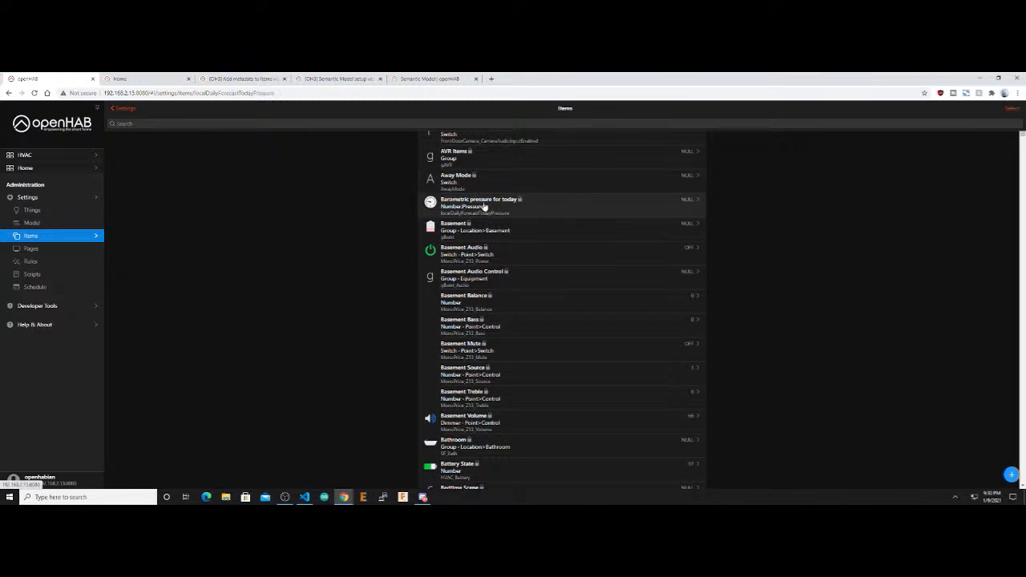
click(561, 238)
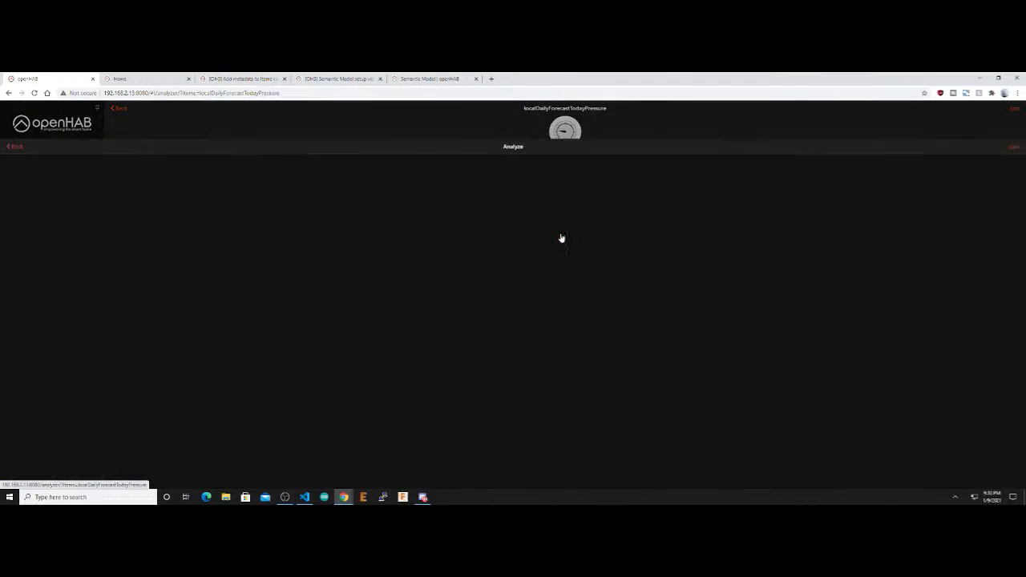
click(11, 111)
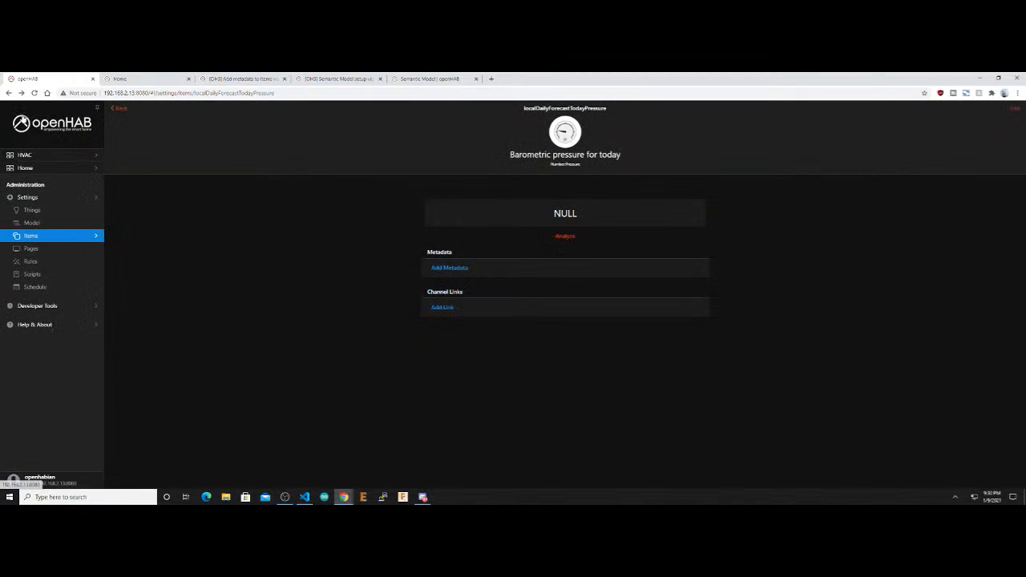
click(121, 111)
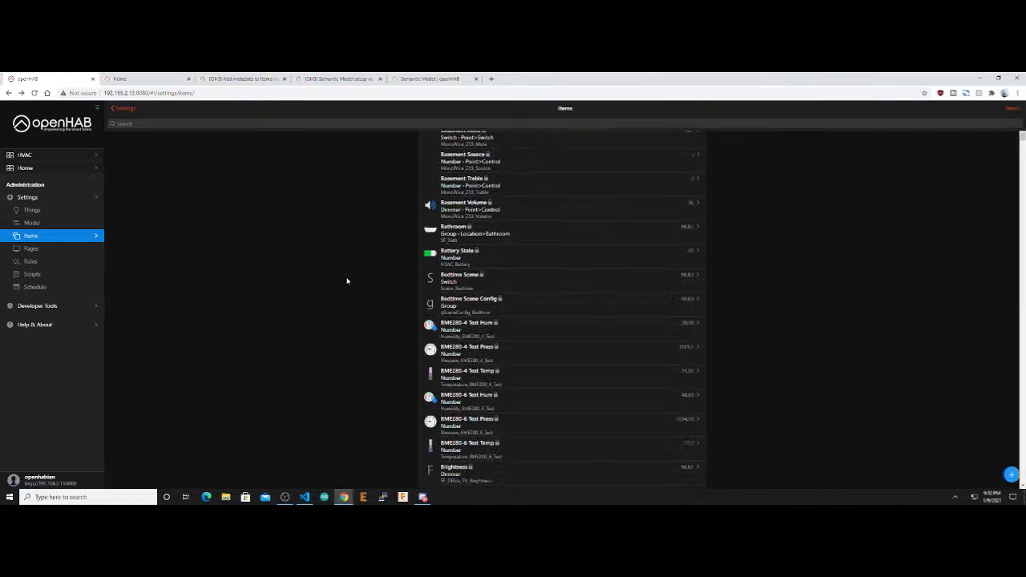
Open the Bsmt Temp item, examine its temperature history in the analyzer and return to the item's details
scroll(347, 280, down, 3)
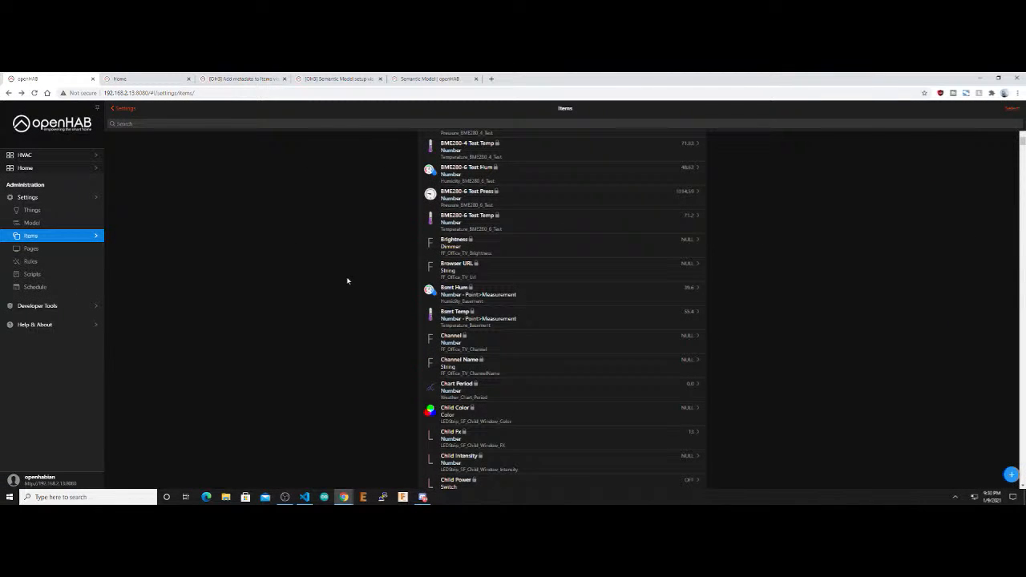
click(454, 313)
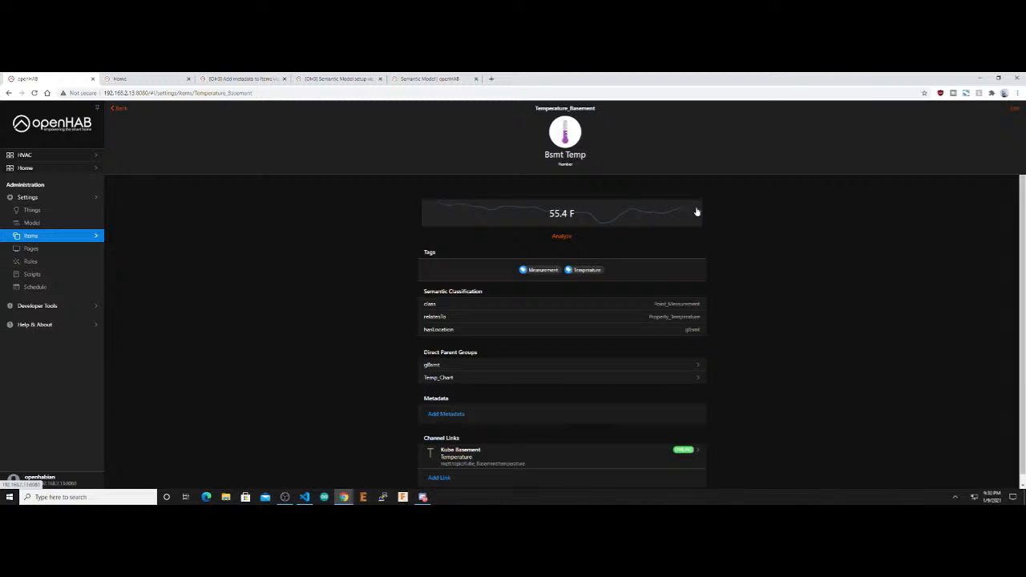
click(559, 237)
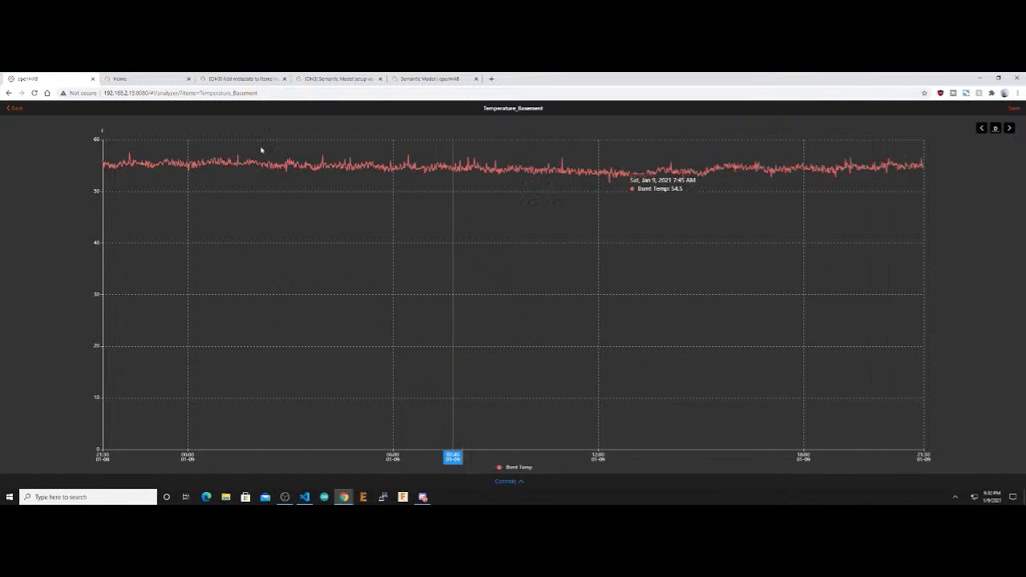
click(12, 110)
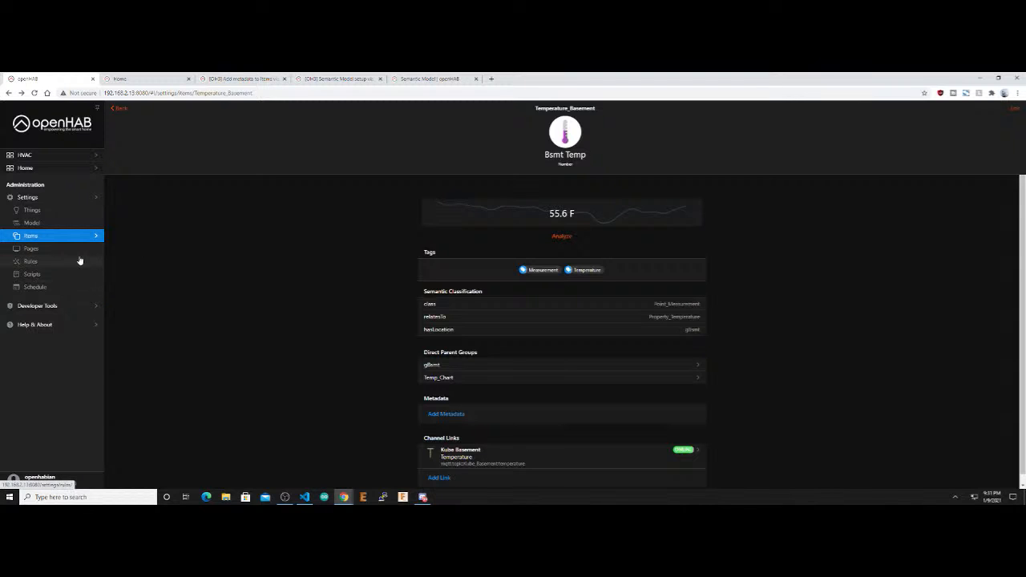
Open the Rules list in the settings and look through all the rules
click(40, 263)
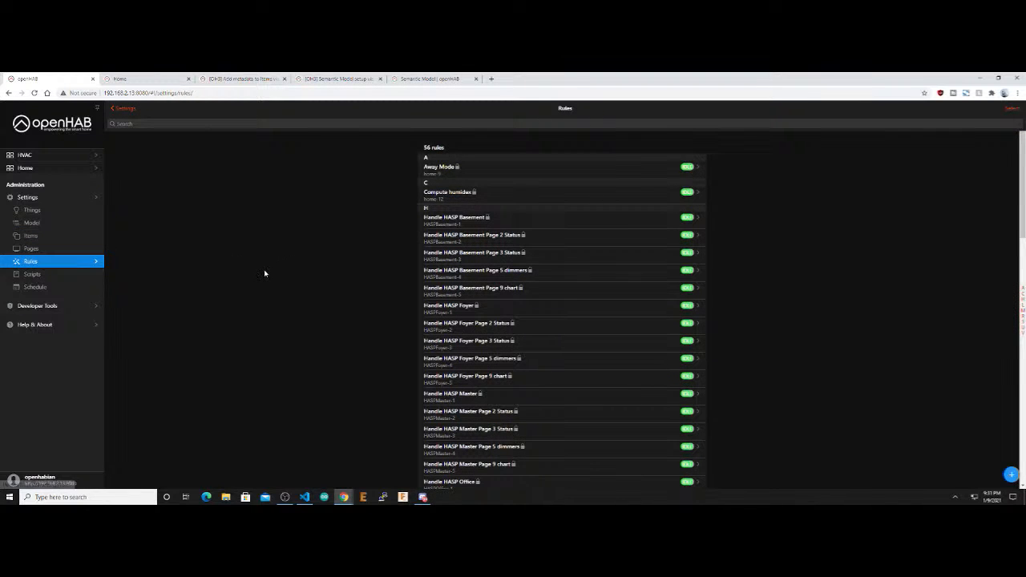
scroll(265, 273, down, 3)
scroll(264, 274, down, 2)
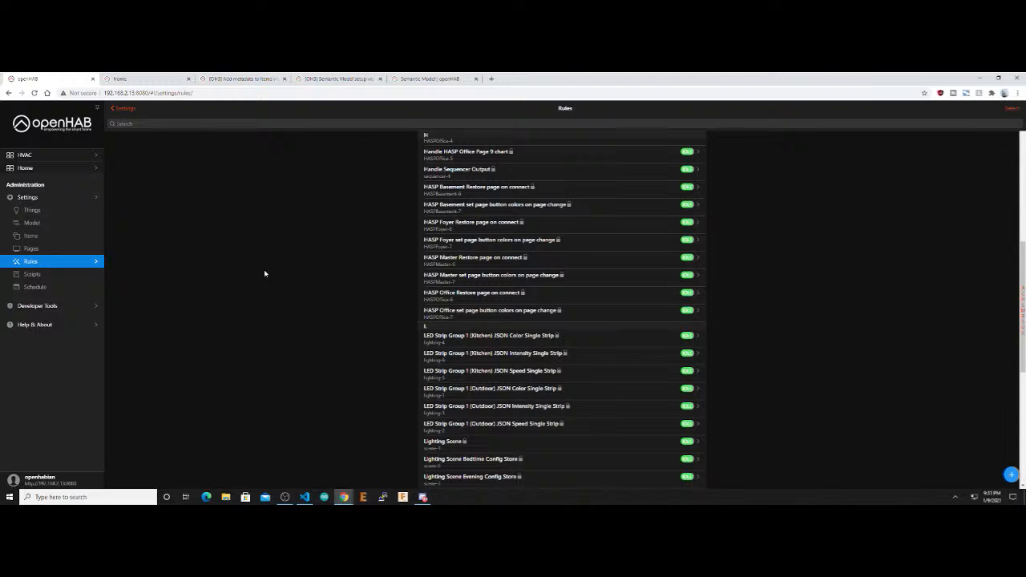
scroll(264, 273, up, 5)
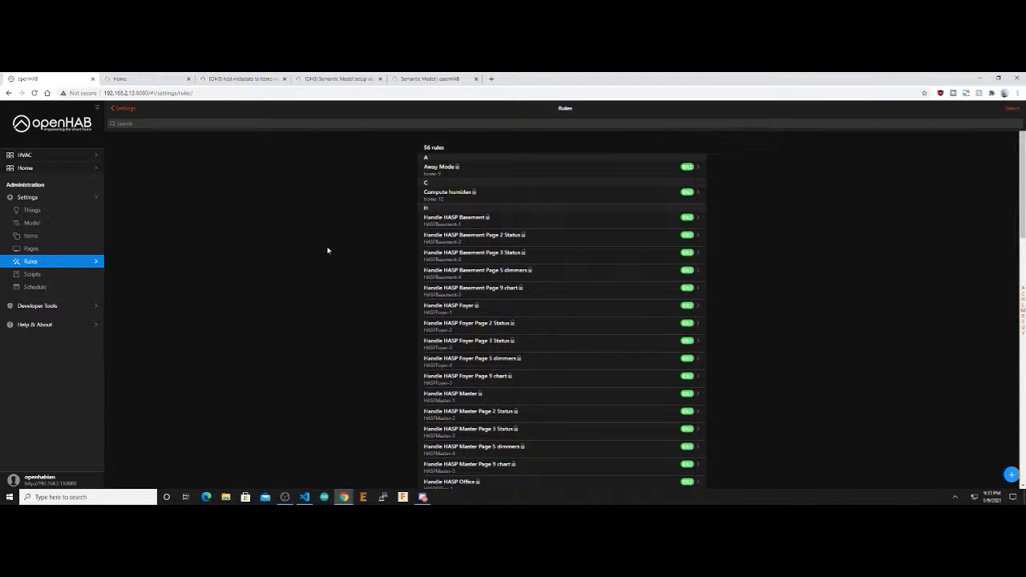
scroll(348, 263, down, 5)
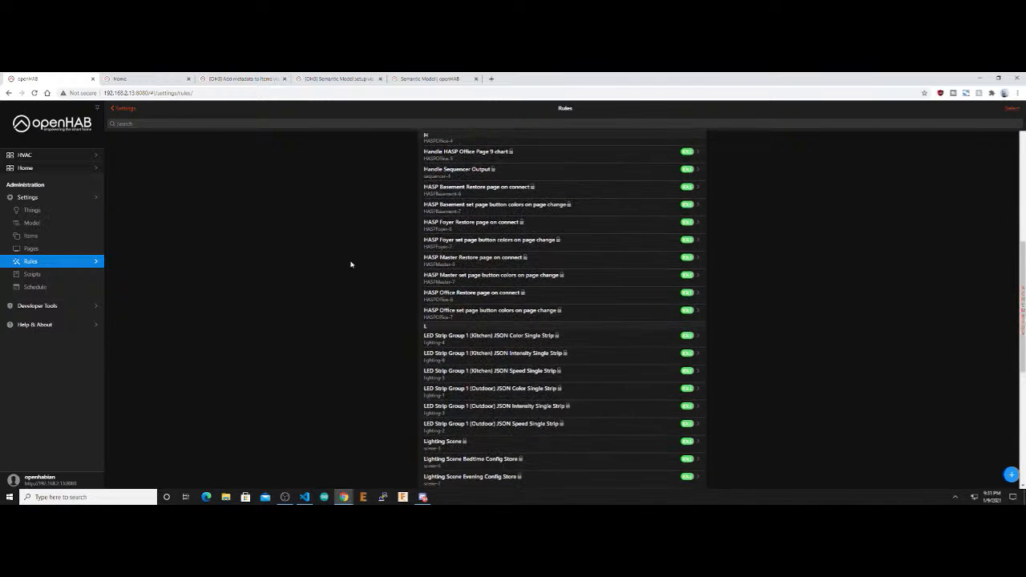
scroll(332, 270, down, 2)
scroll(350, 273, down, 2)
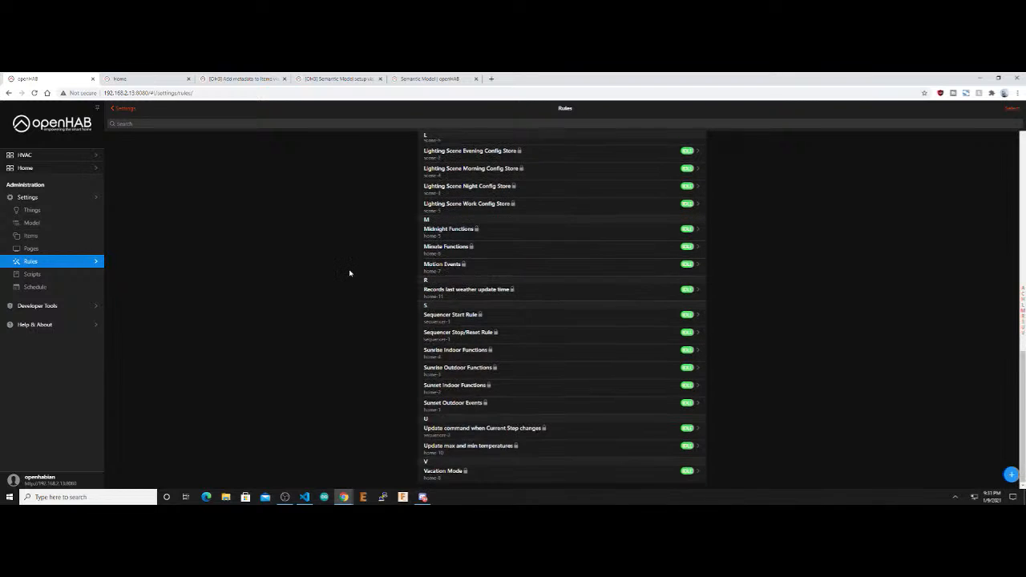
scroll(394, 333, up, 10)
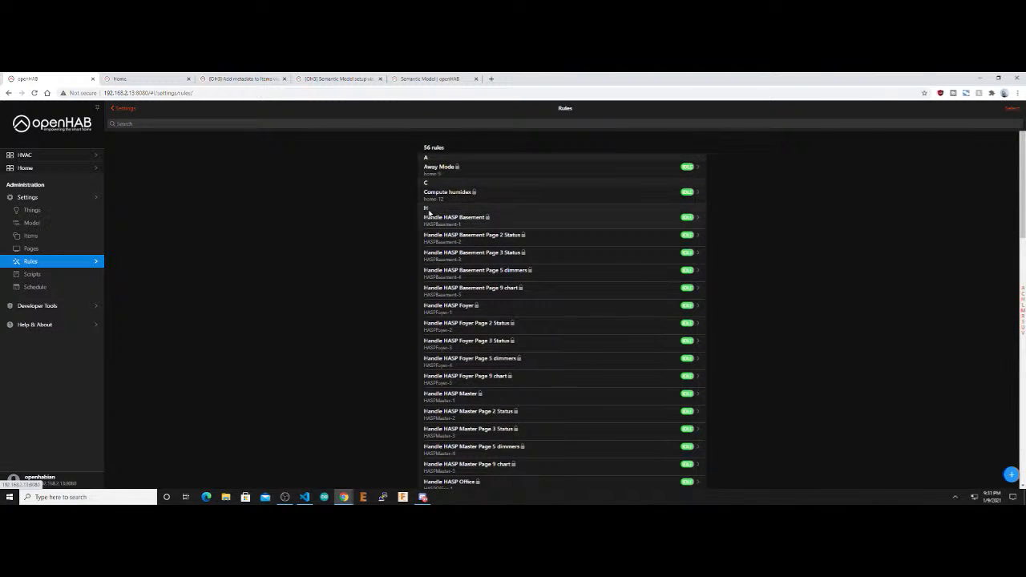
scroll(405, 249, down, 5)
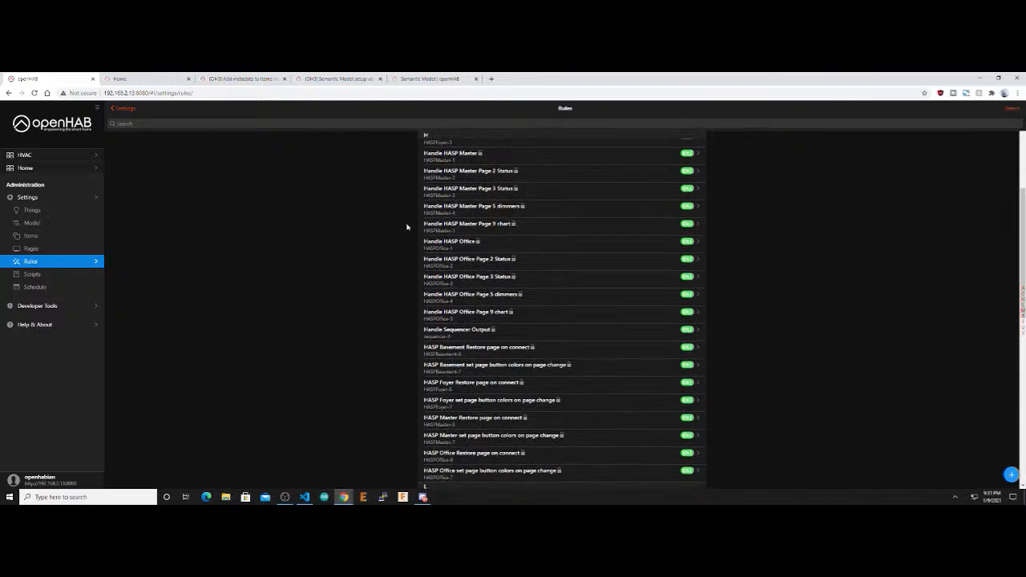
scroll(406, 227, down, 2)
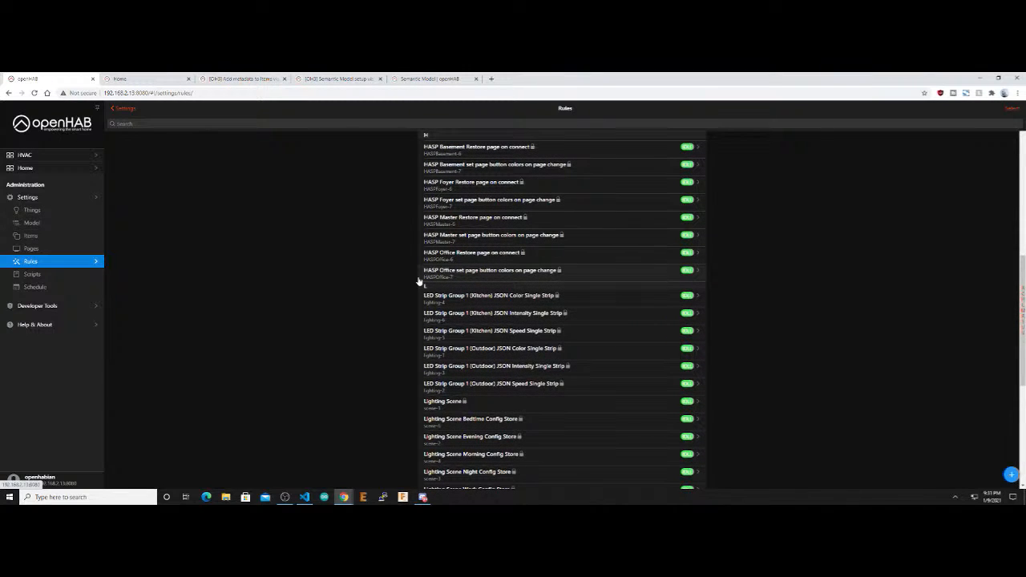
scroll(416, 312, down, 2)
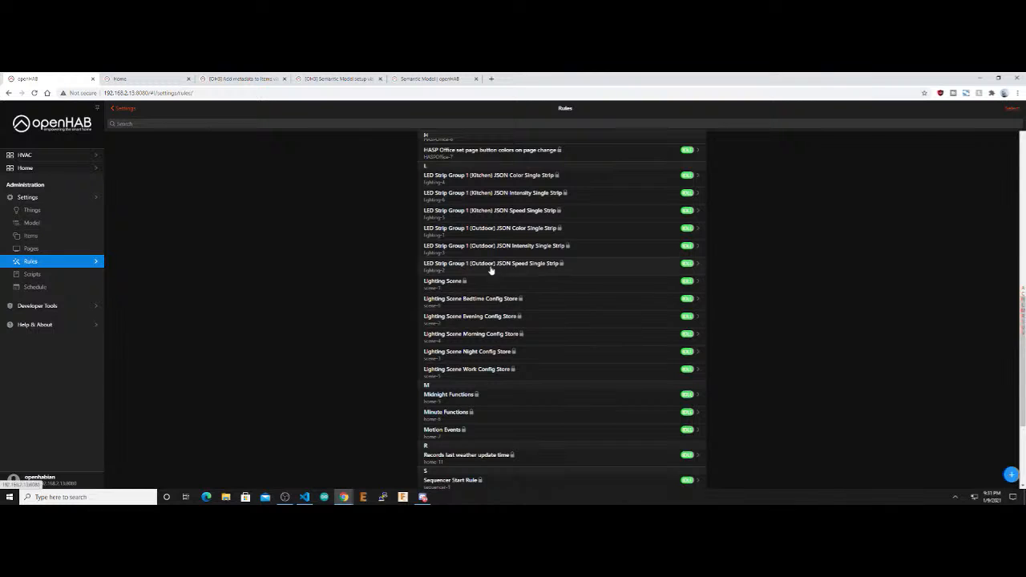
scroll(463, 335, down, 2)
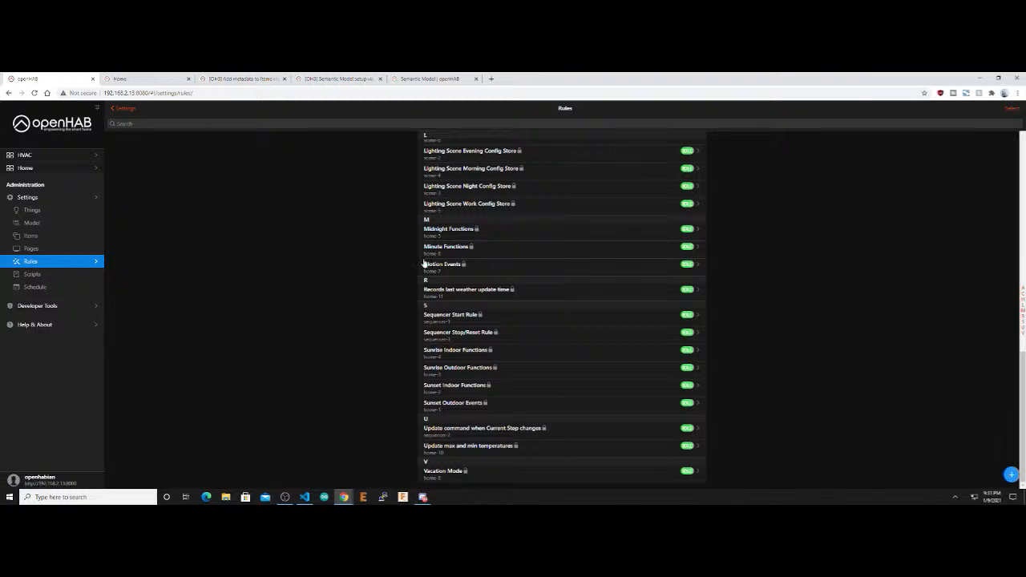
Open the Midnight Functions rule and examine its When trigger and cron expression
click(450, 232)
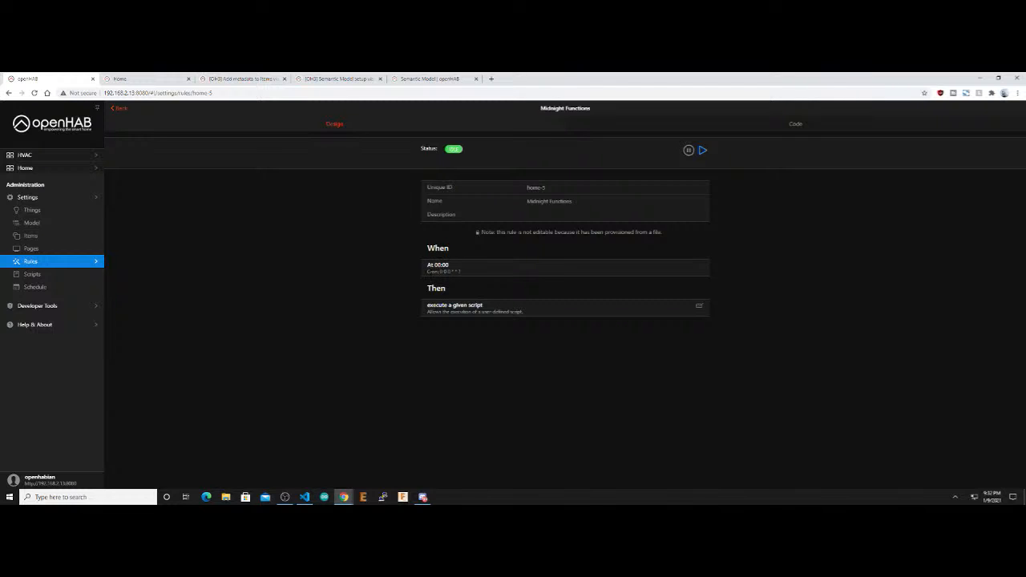
drag(429, 272, 400, 289)
click(469, 275)
click(402, 291)
View the code of the Midnight Functions rule, highlight its script lines and return to the design view
click(803, 126)
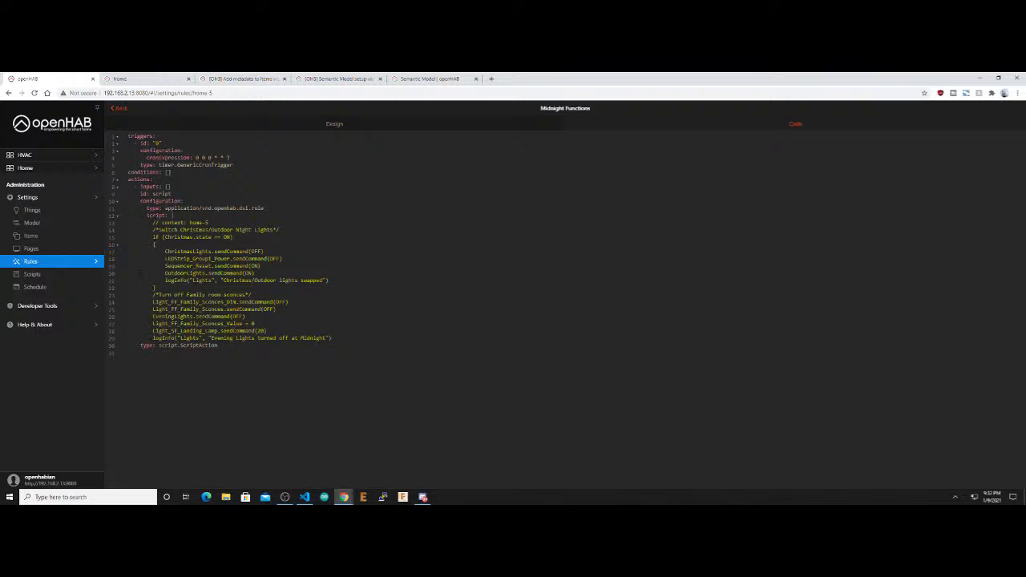
drag(149, 222, 331, 338)
click(352, 312)
click(334, 124)
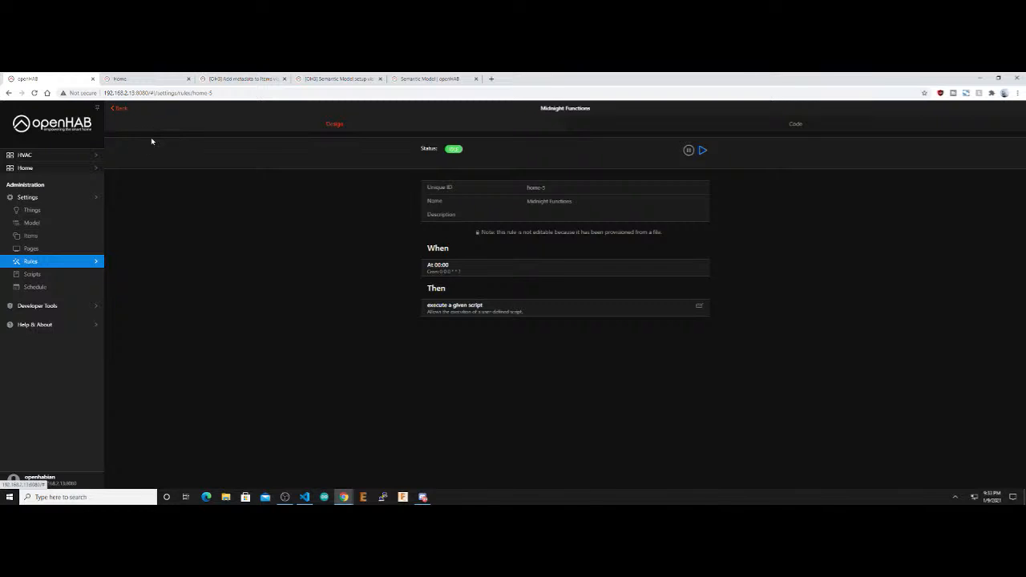
Leave the Midnight Functions rule and return to the beginning of the Rules list
click(118, 108)
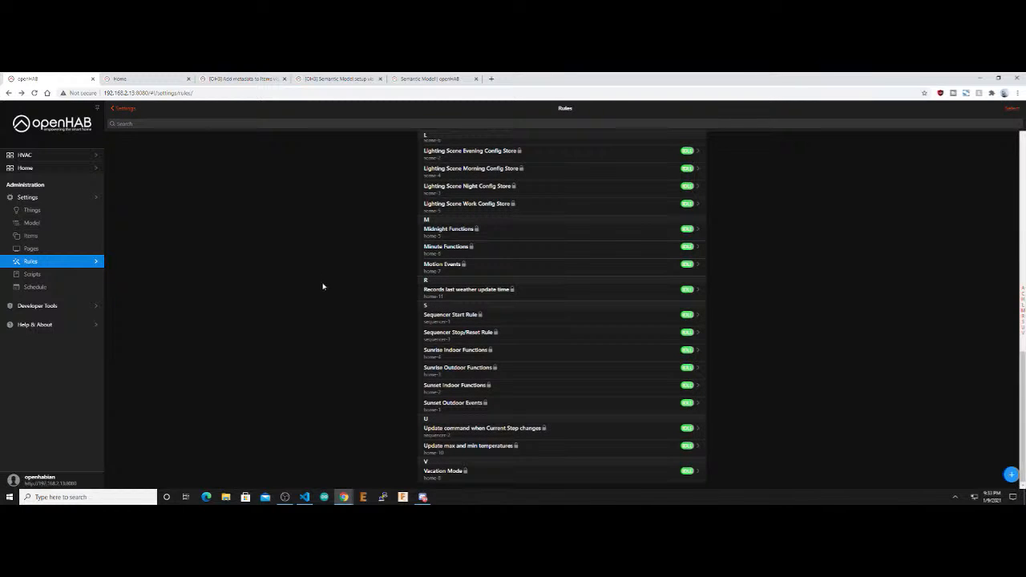
scroll(323, 286, up, 15)
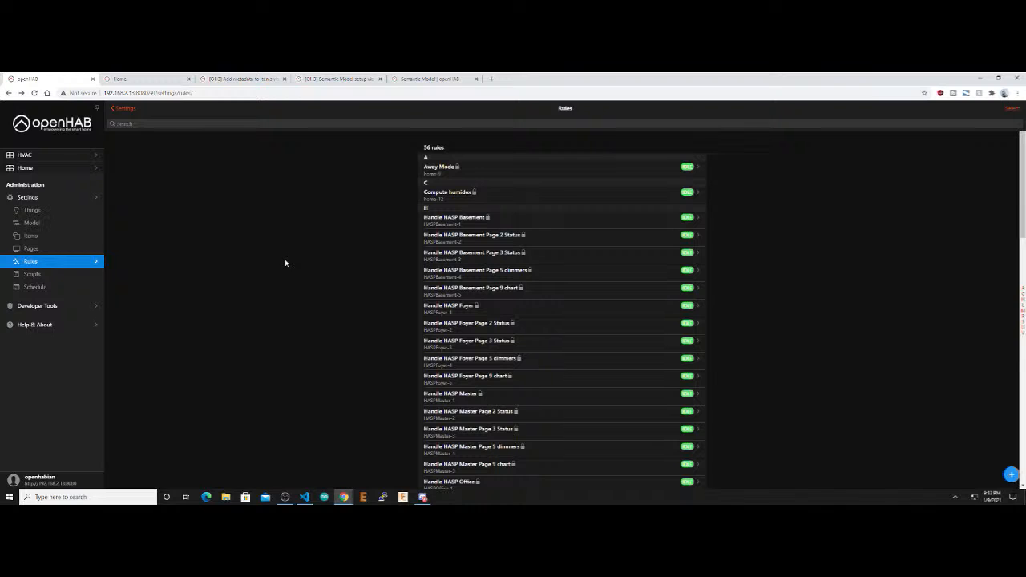
Switch to Visual Studio Code, open the home.items file and look through its group and item definitions
click(303, 497)
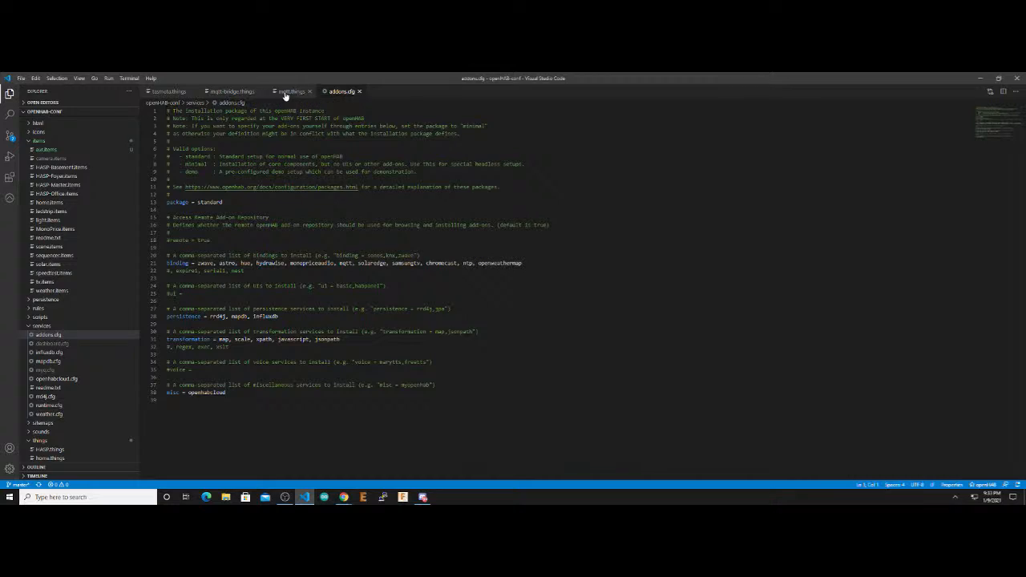
click(48, 203)
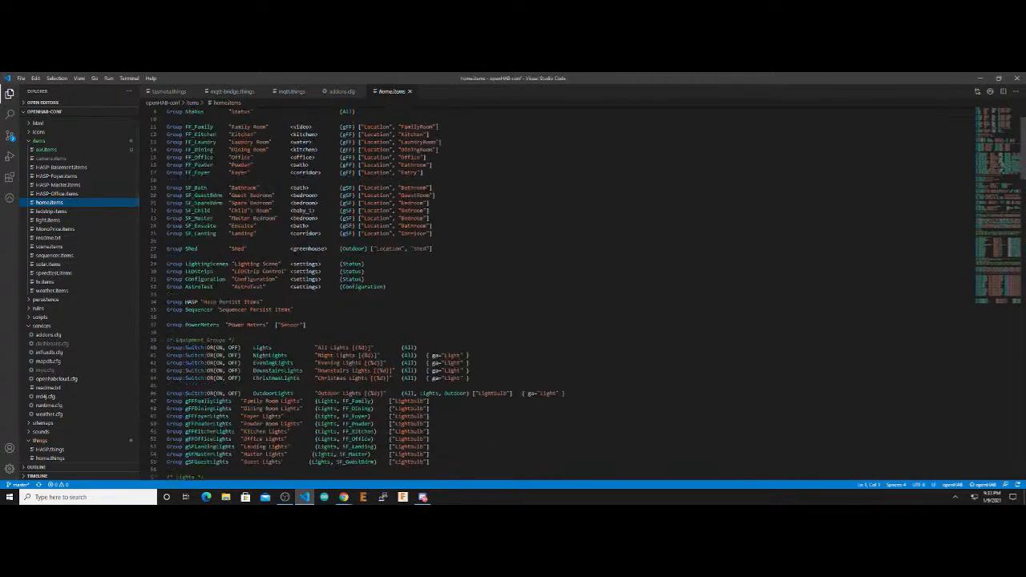
scroll(449, 292, down, 20)
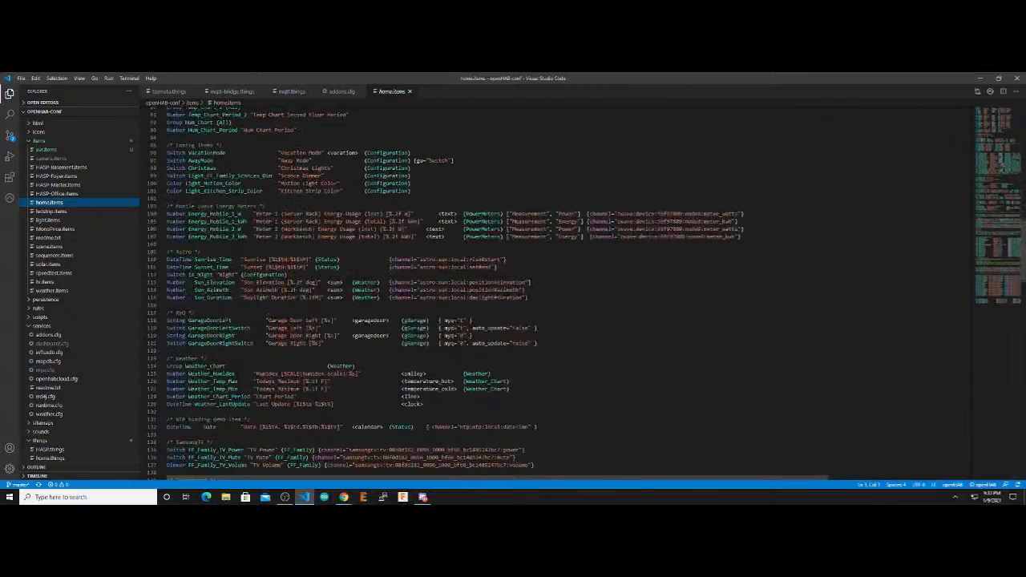
scroll(585, 292, down, 19)
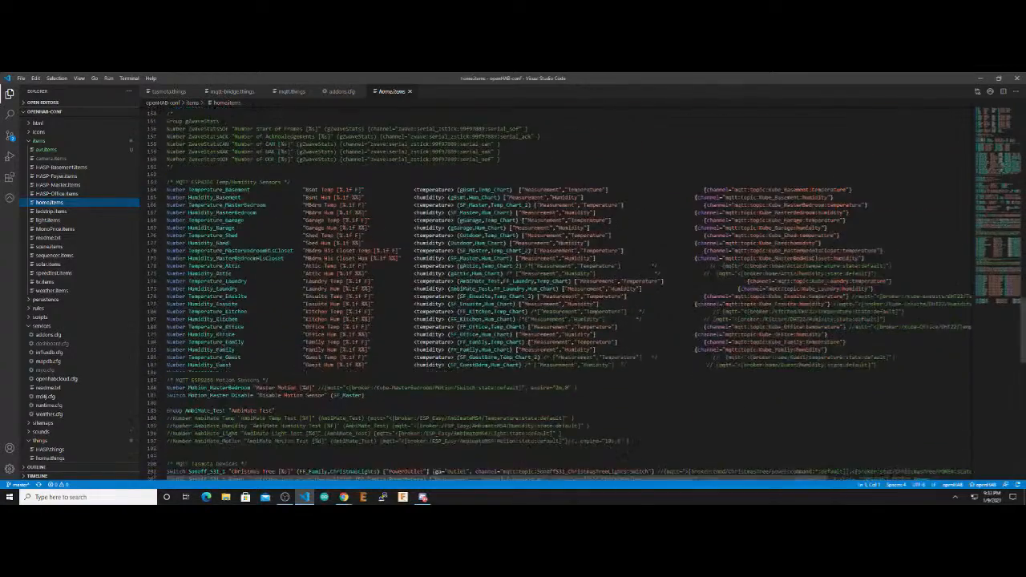
scroll(585, 293, up, 14)
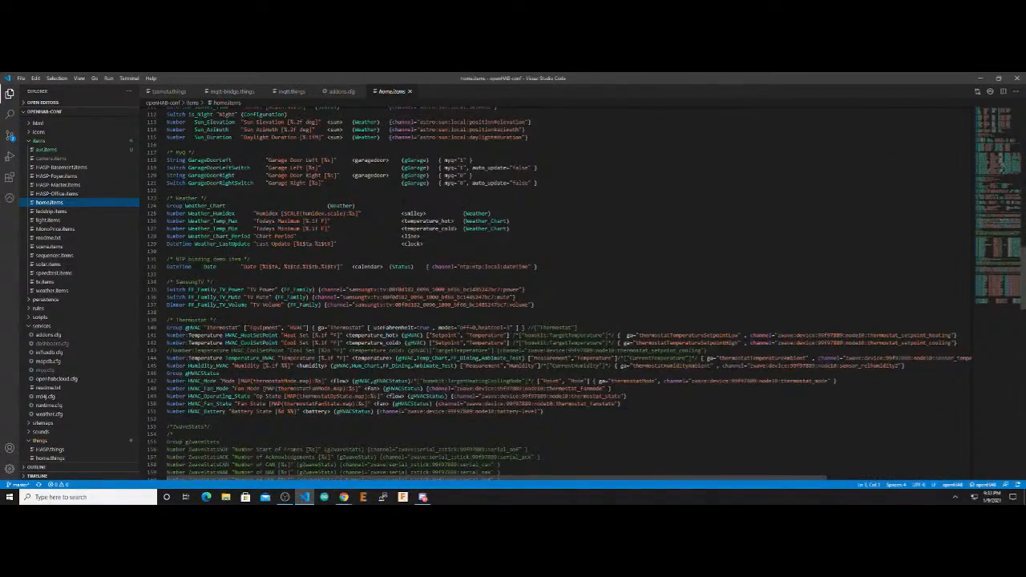
scroll(559, 293, up, 1)
scroll(561, 293, up, 20)
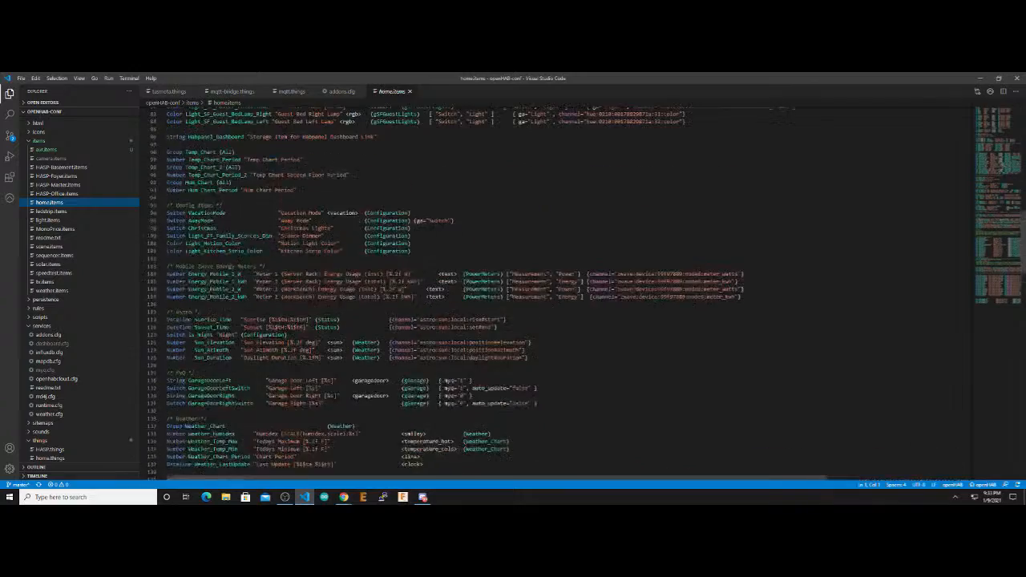
scroll(536, 309, up, 10)
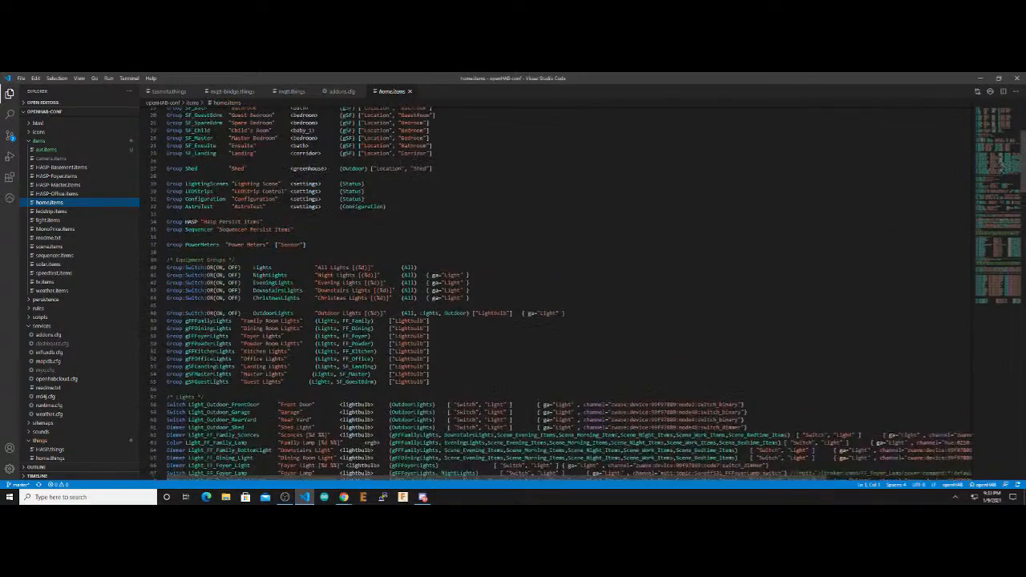
scroll(561, 294, up, 6)
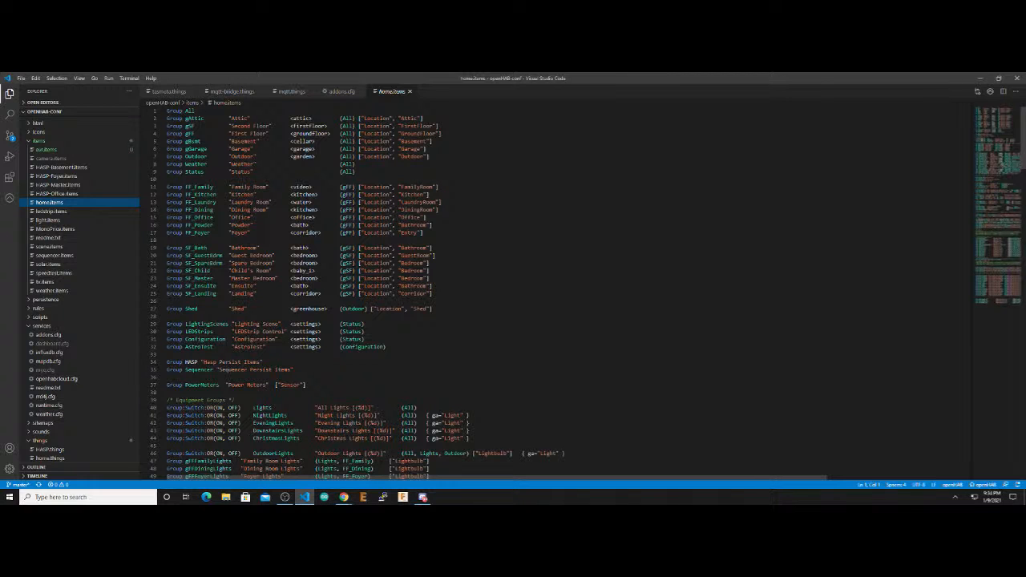
Examine the uncommitted changes to tasmota.things in source control and open the regular tasmota.things file
click(10, 137)
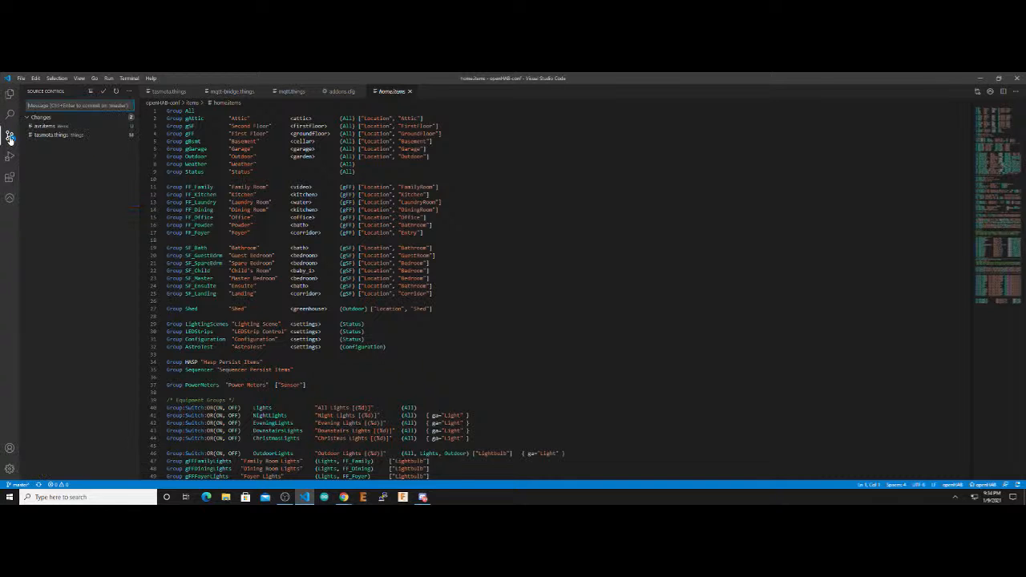
click(51, 136)
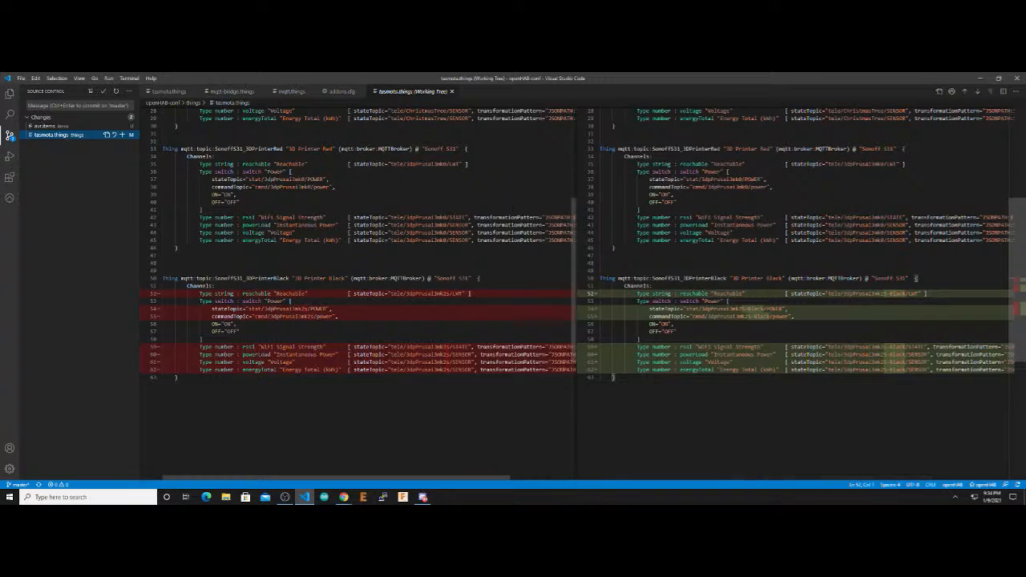
scroll(360, 280, down, 5)
scroll(361, 281, up, 6)
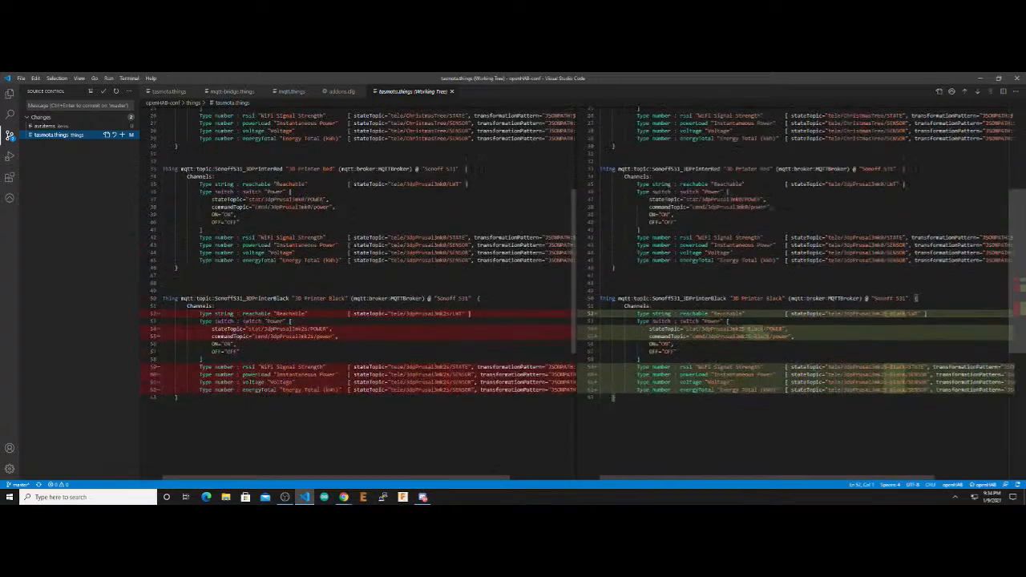
scroll(361, 281, up, 9)
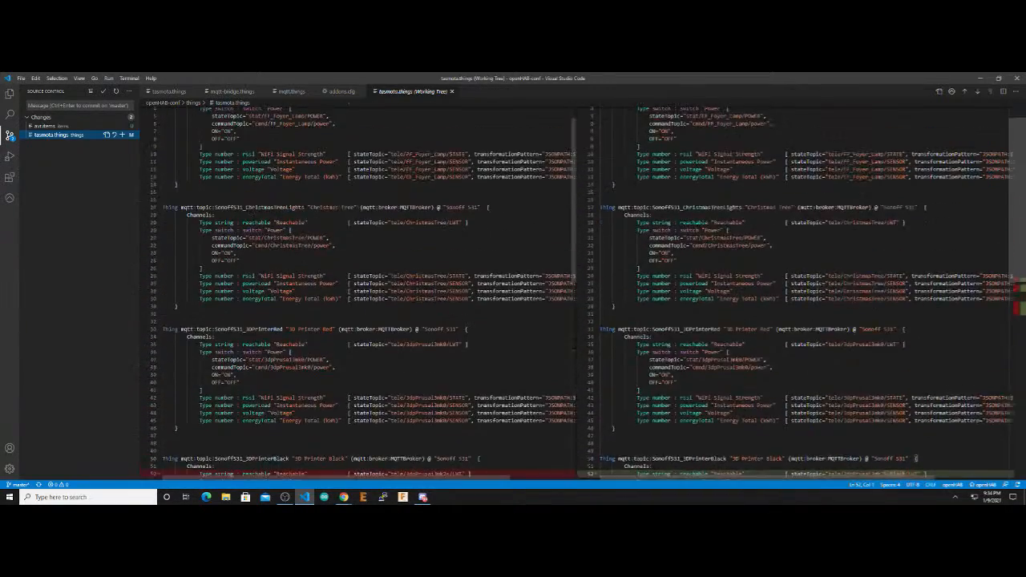
scroll(361, 280, down, 11)
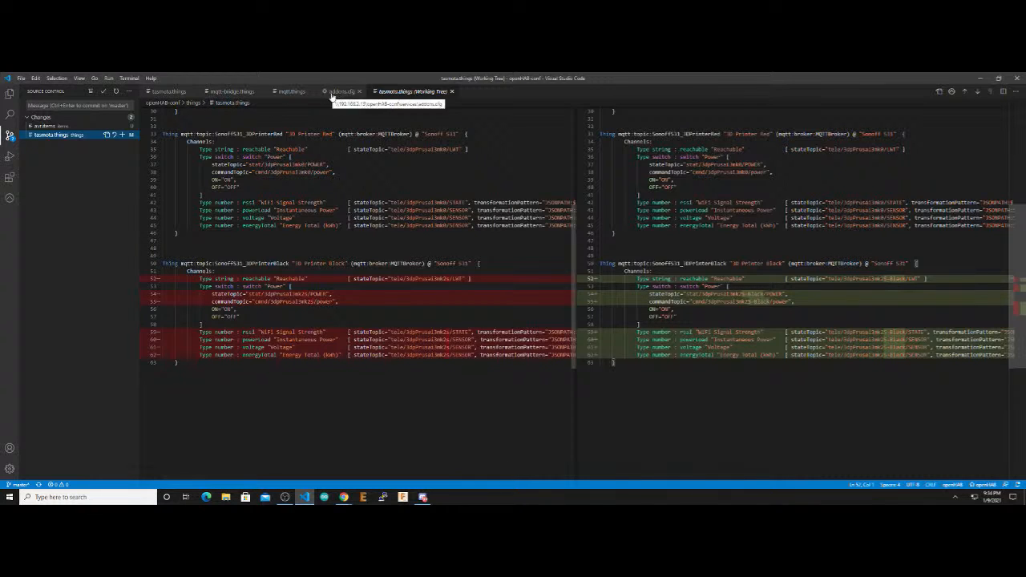
click(173, 92)
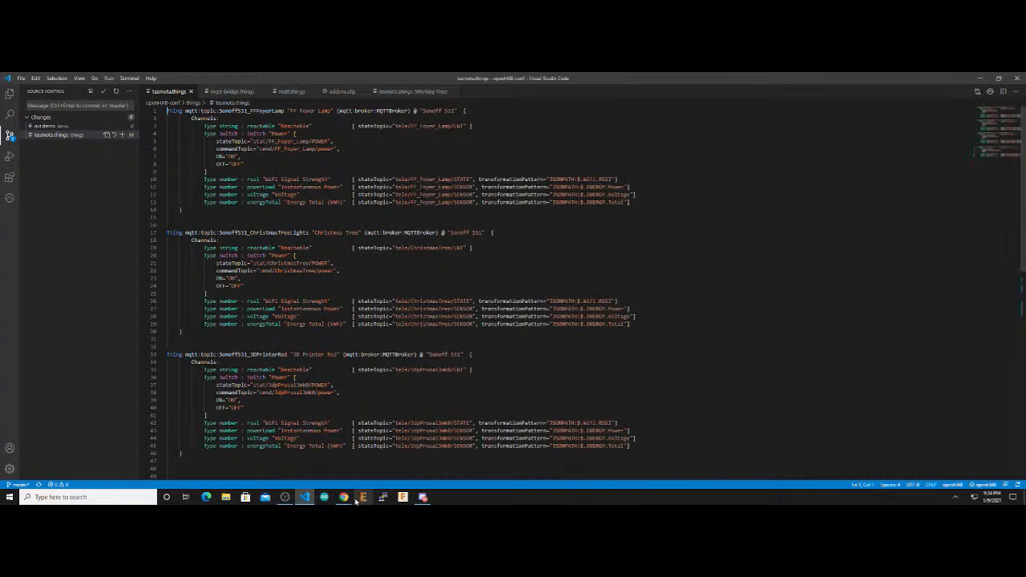
Switch back to openHAB in Chrome, view the Away Mode rule and return to the Rules list
mouse_move(345, 498)
click(305, 472)
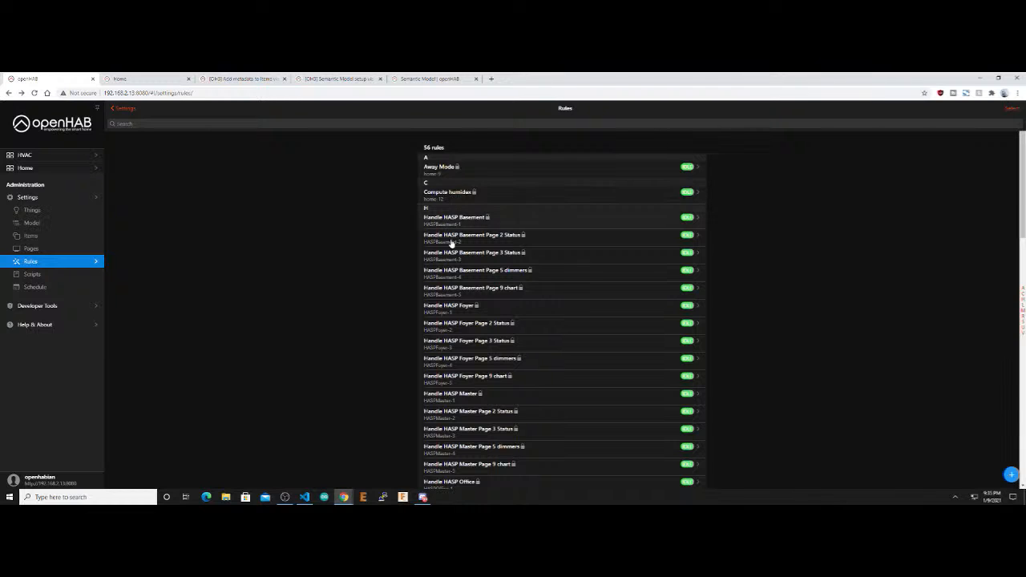
click(446, 167)
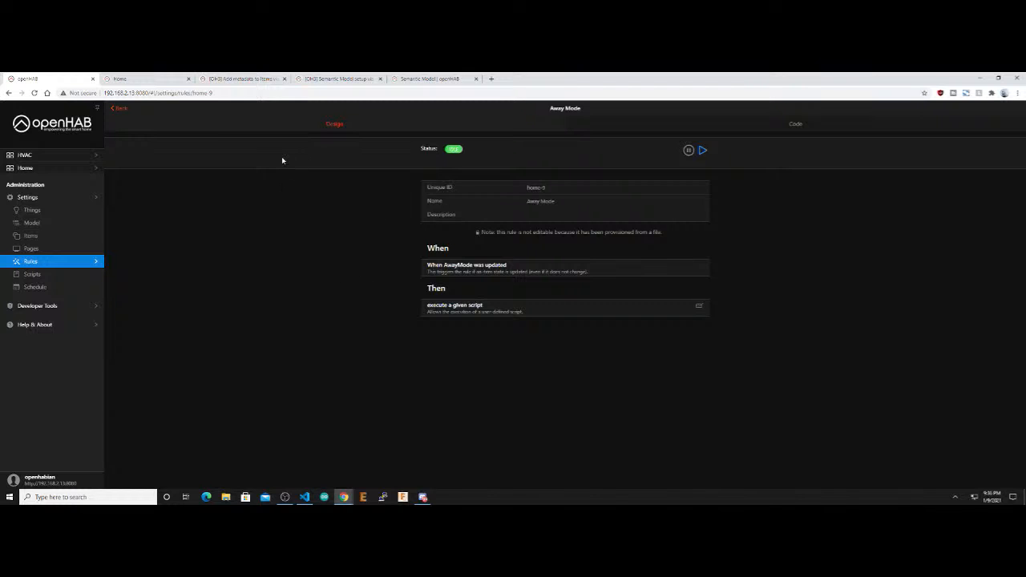
click(119, 112)
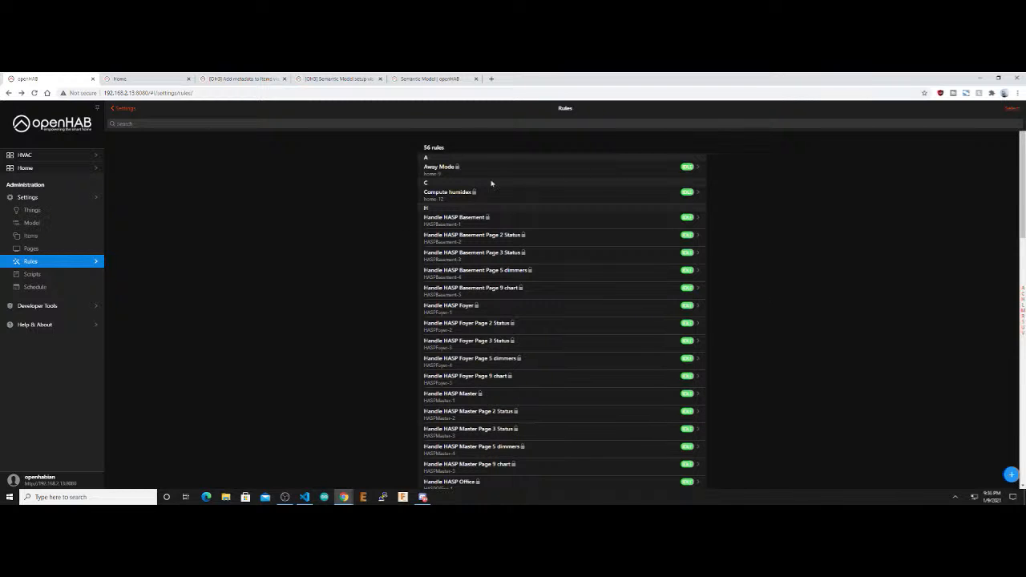
Open the Handle HASP Basement Page 3 Status rule and highlight the note about its being provisioned from a file
scroll(440, 335, down, 4)
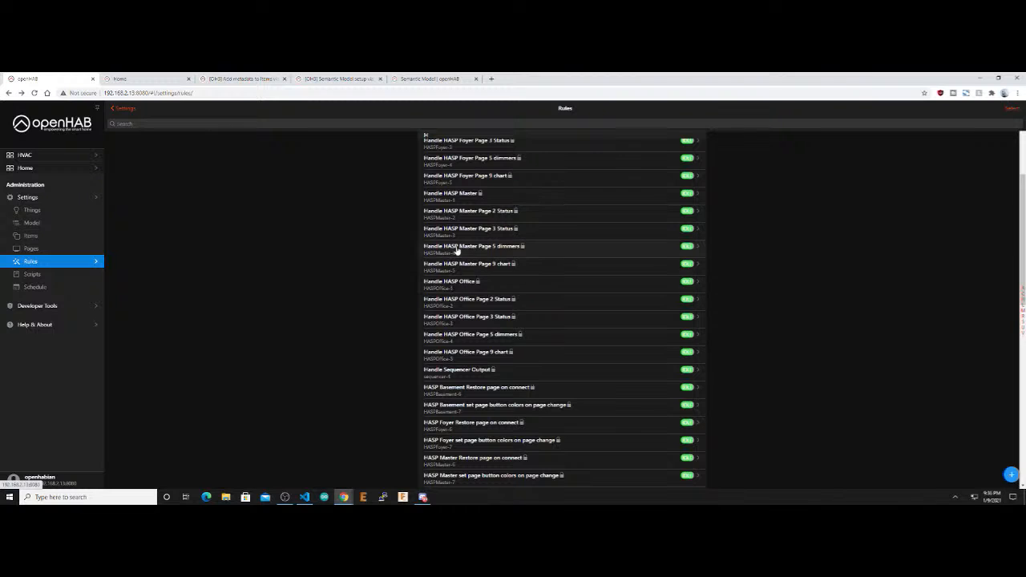
scroll(456, 251, up, 4)
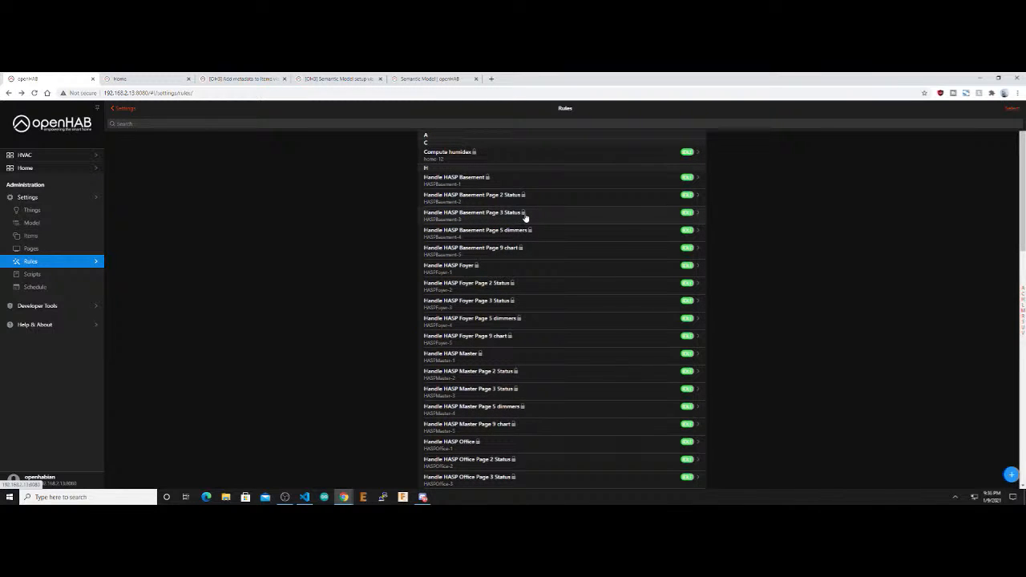
click(524, 216)
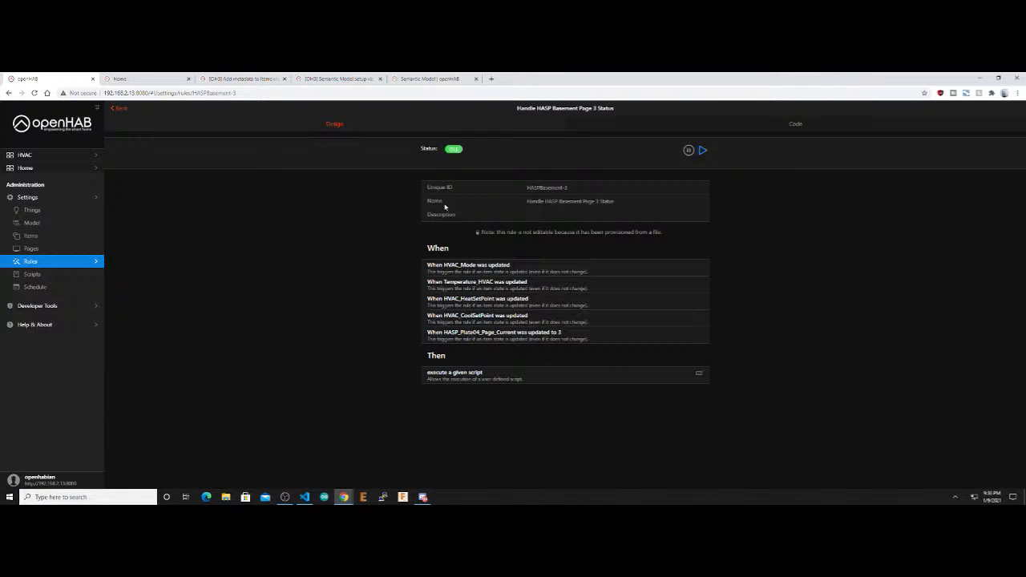
drag(477, 232, 666, 236)
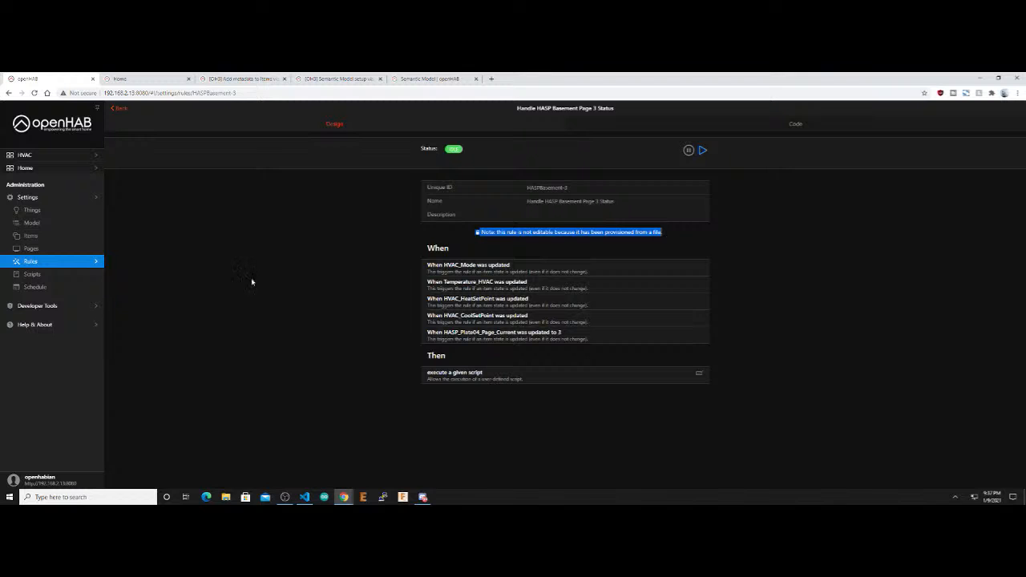
Switch to Visual Studio Code, expand the persistence folder in the file explorer and look through the configuration files
click(305, 497)
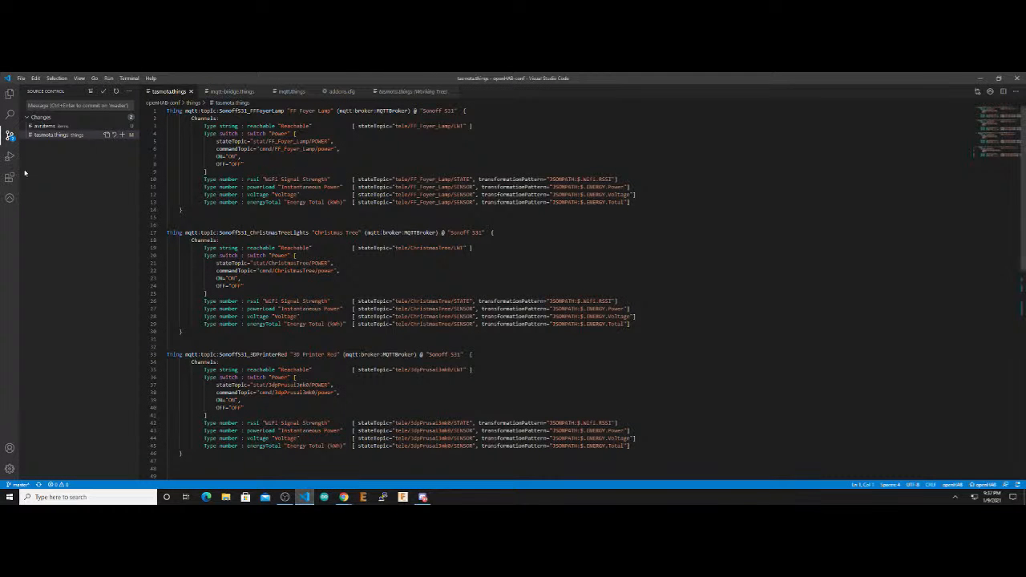
click(10, 94)
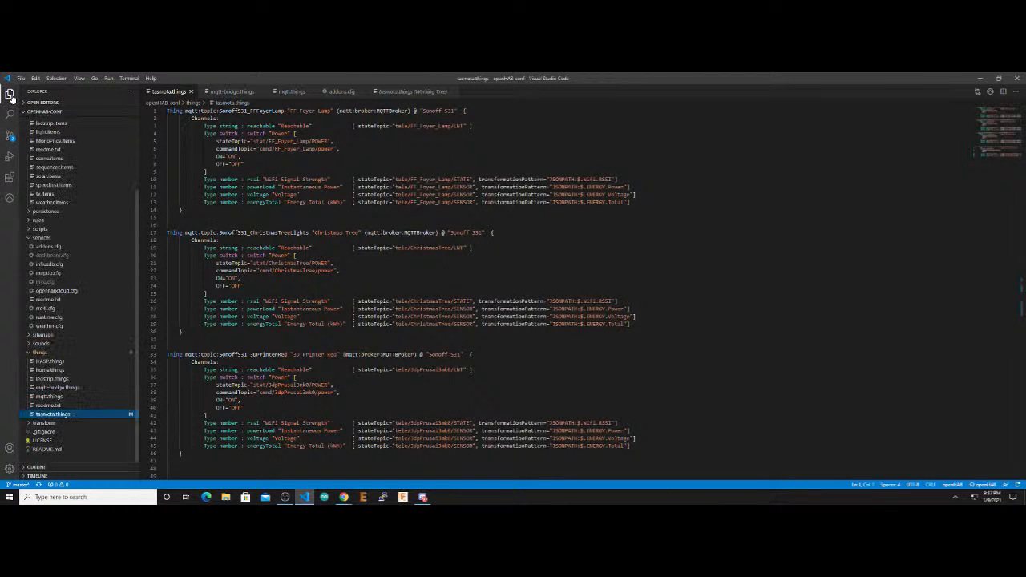
scroll(58, 276, up, 3)
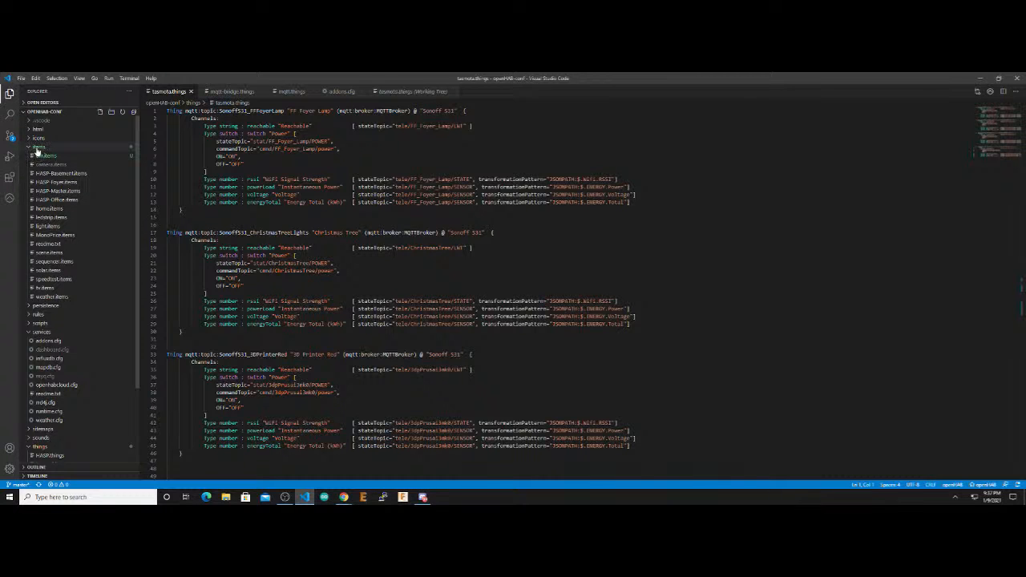
click(45, 307)
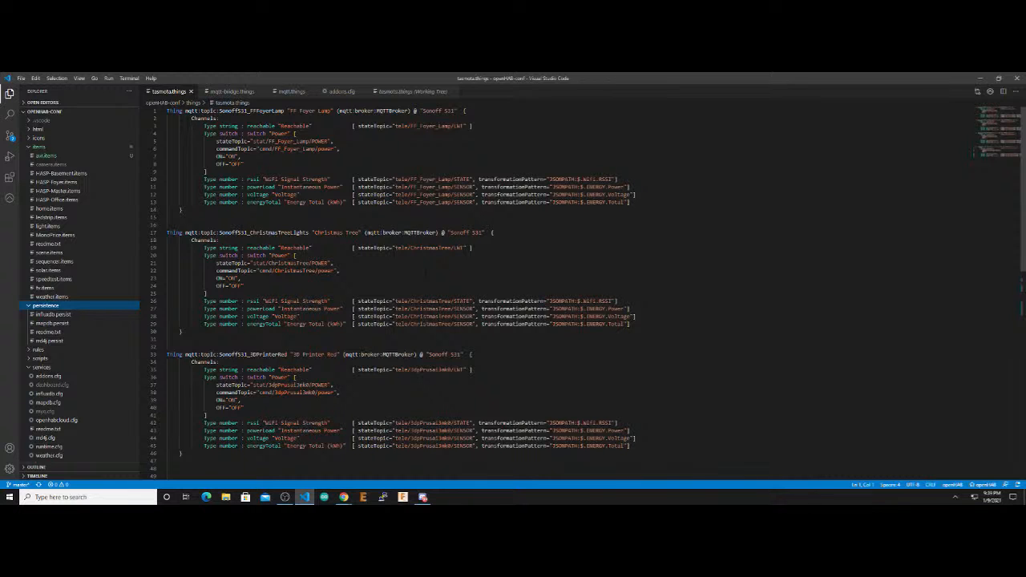
scroll(426, 272, down, 4)
scroll(426, 273, up, 4)
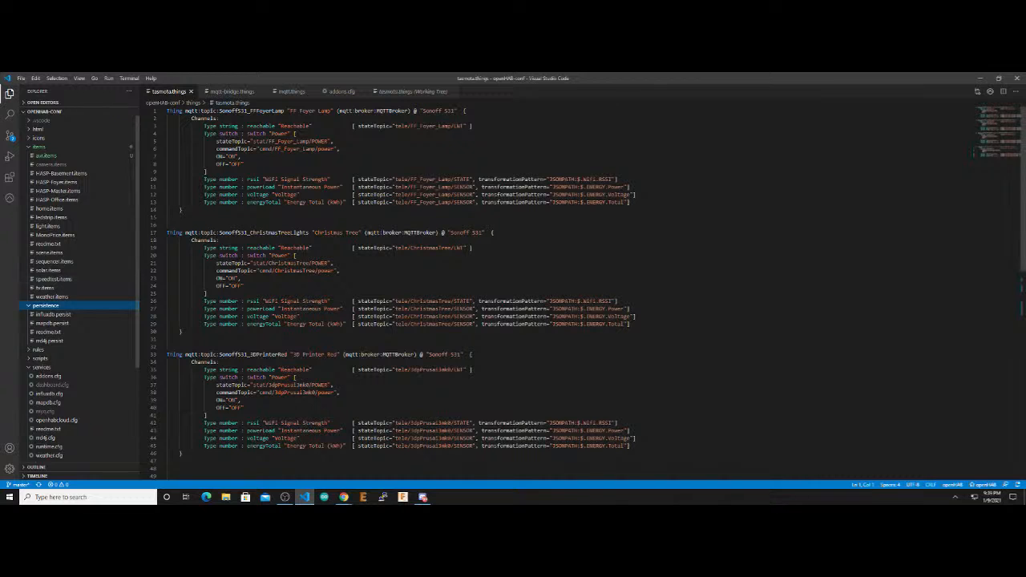
Switch back to openHAB in Chrome and view the Scripts page in the settings
mouse_move(343, 499)
click(295, 473)
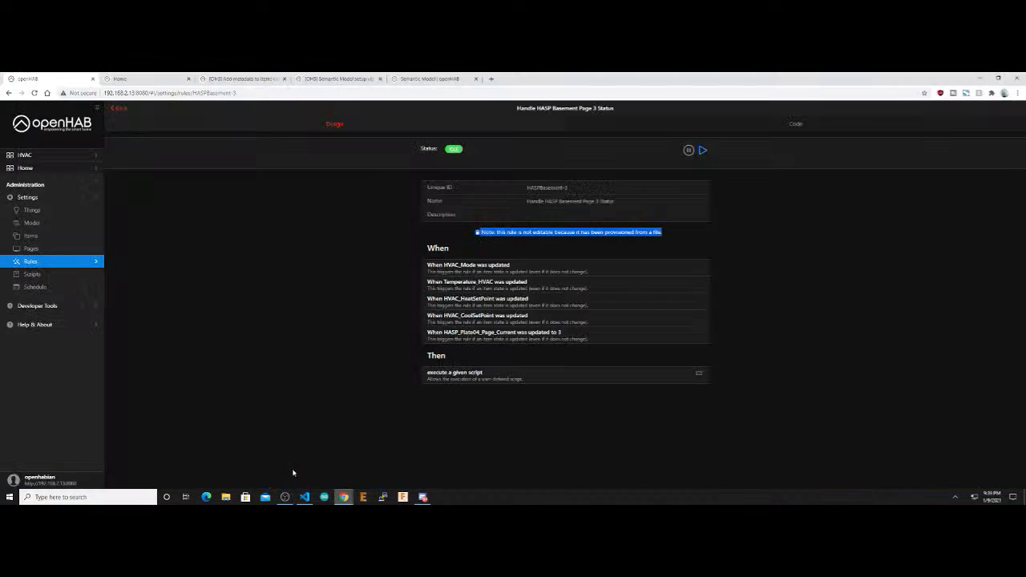
click(34, 275)
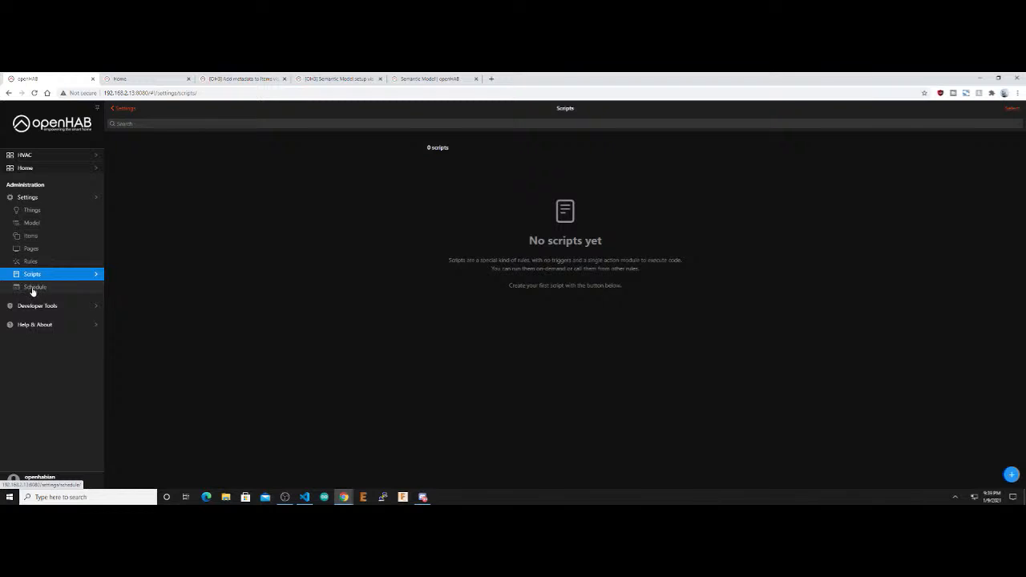
Enable the Developer Sidebar in Developer Tools and view its Event Monitor, Code Tools and Create Shortcuts sections
click(33, 308)
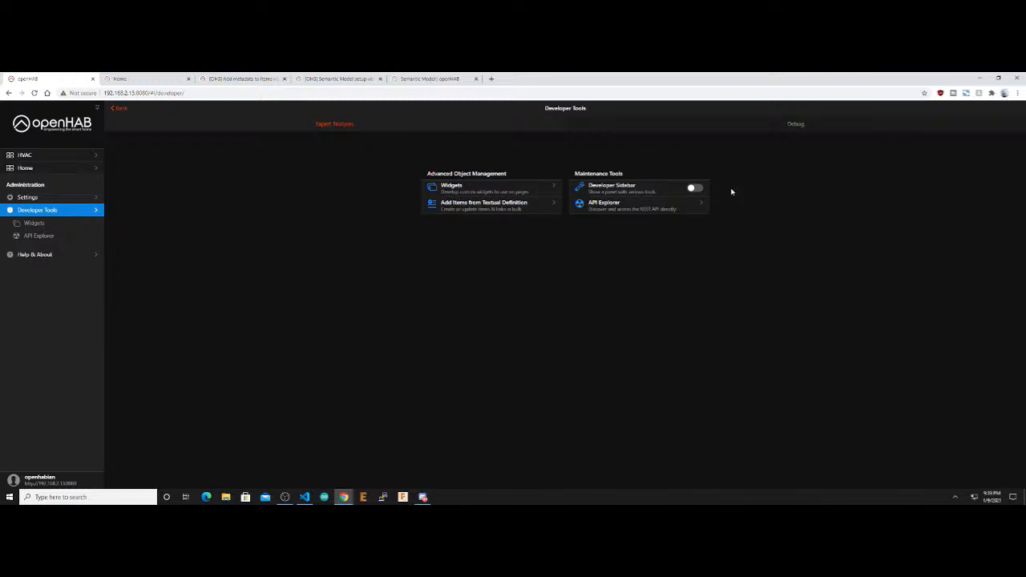
click(695, 189)
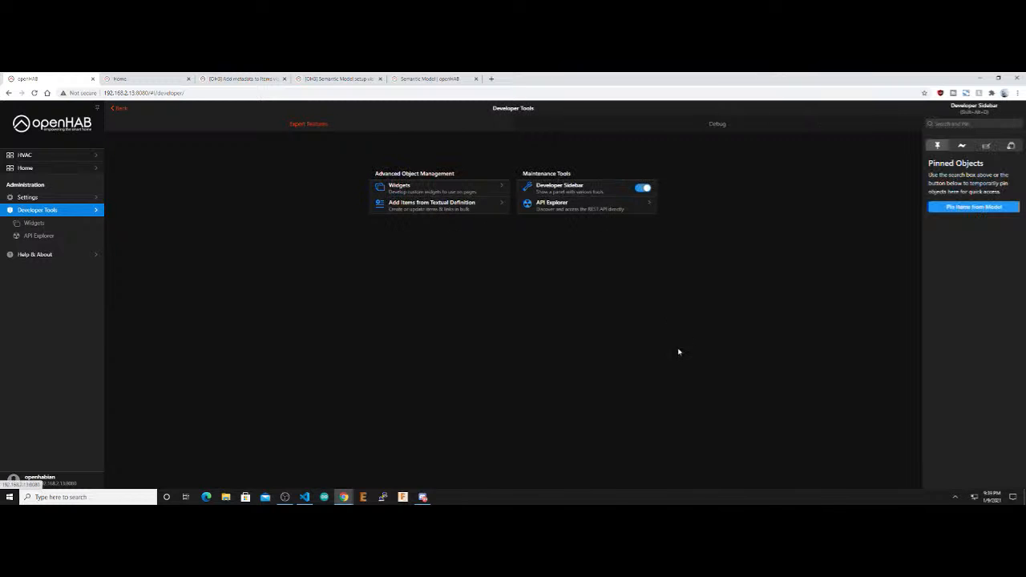
click(965, 147)
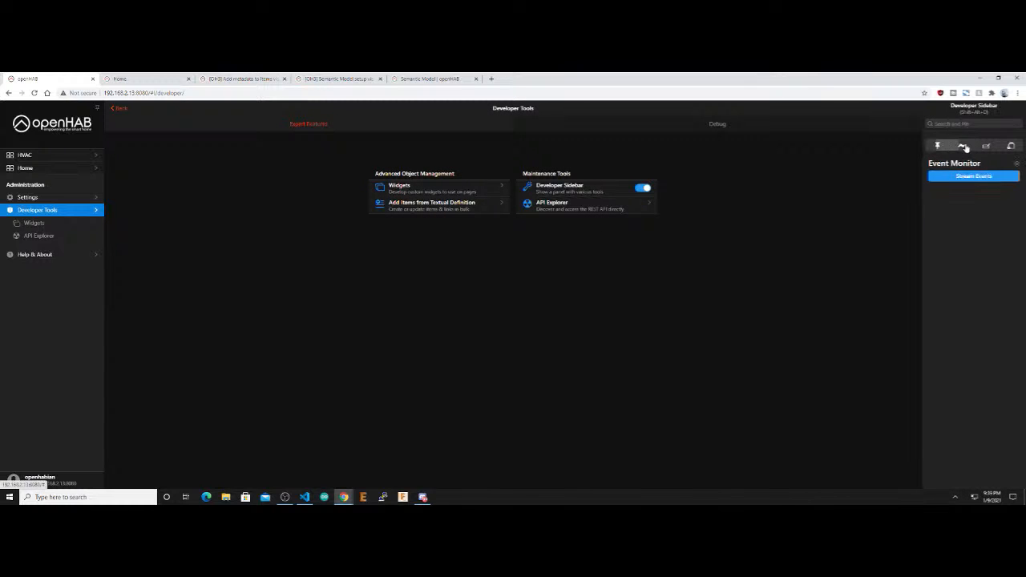
click(985, 147)
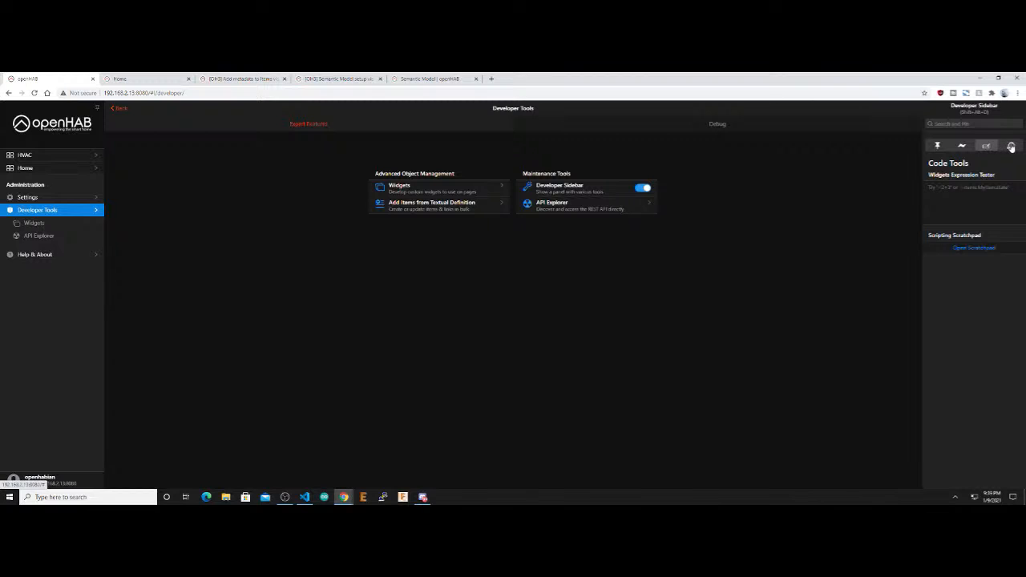
click(1011, 148)
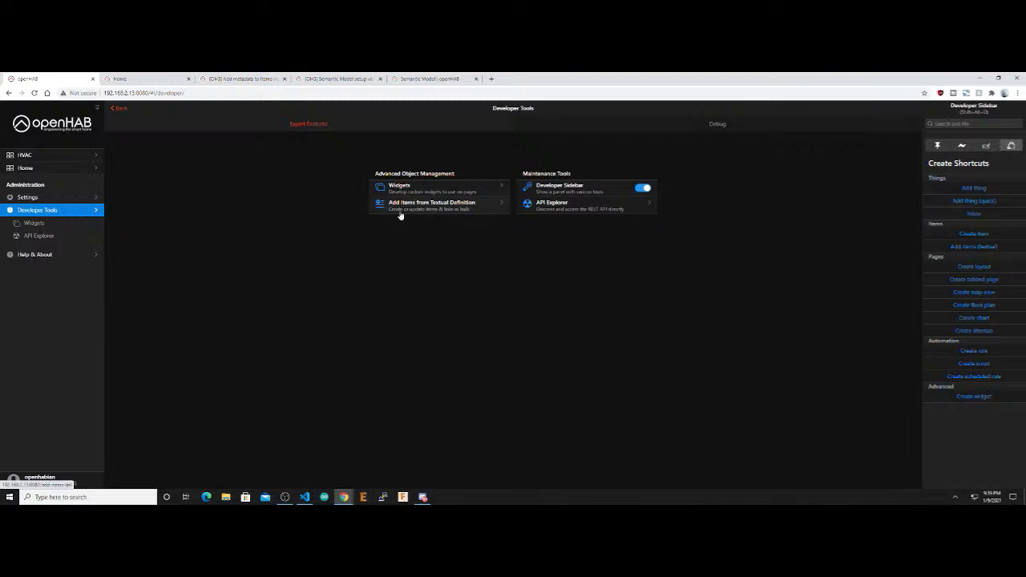
View the version details and appearance options on the Help & About page, then return to the Overview home page
click(36, 255)
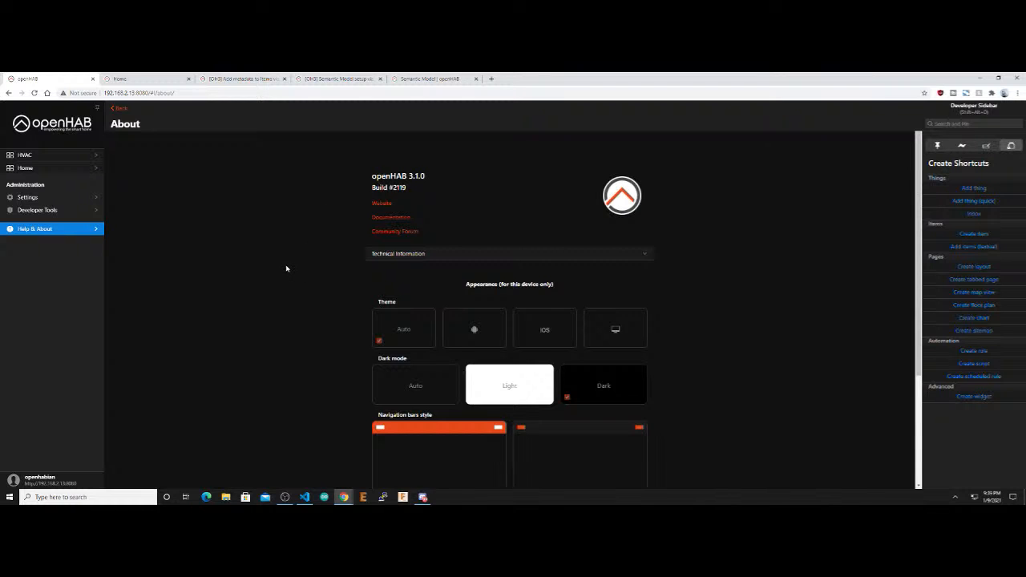
scroll(286, 268, down, 3)
scroll(285, 272, up, 3)
scroll(301, 198, down, 3)
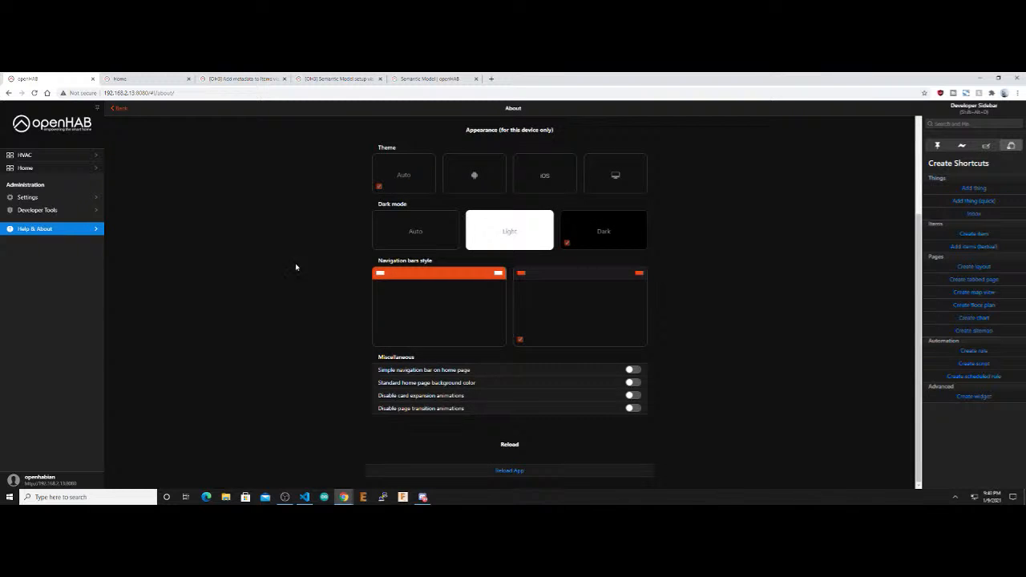
scroll(317, 282, up, 3)
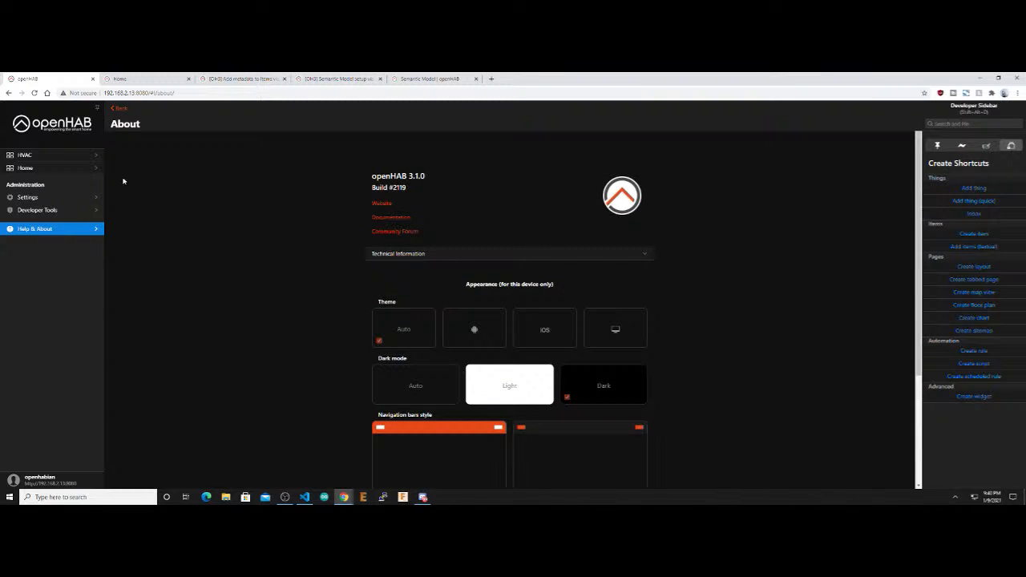
click(36, 125)
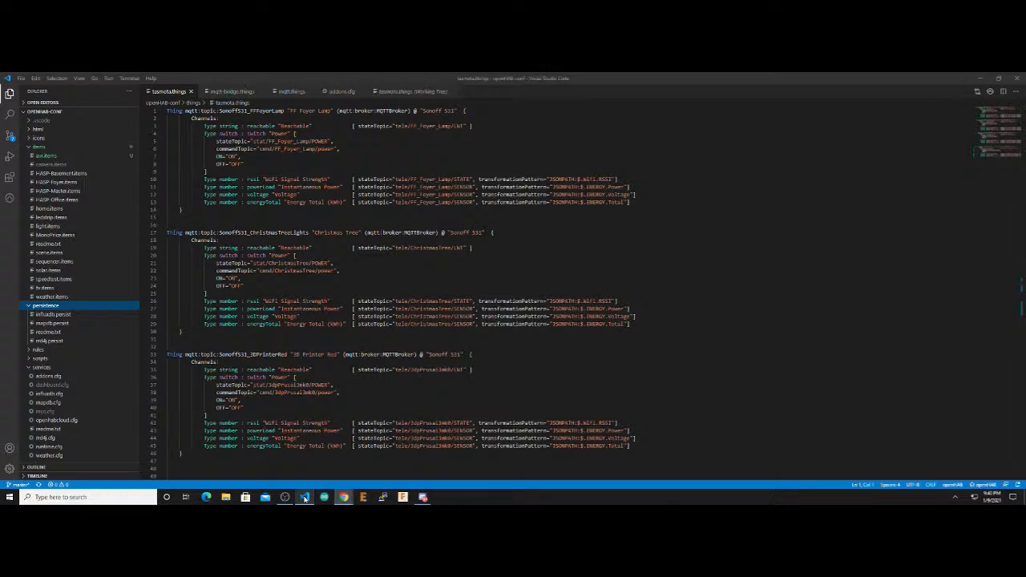
Switch to Visual Studio Code, open addons.cfg and highlight the line listing the bindings to install
click(305, 497)
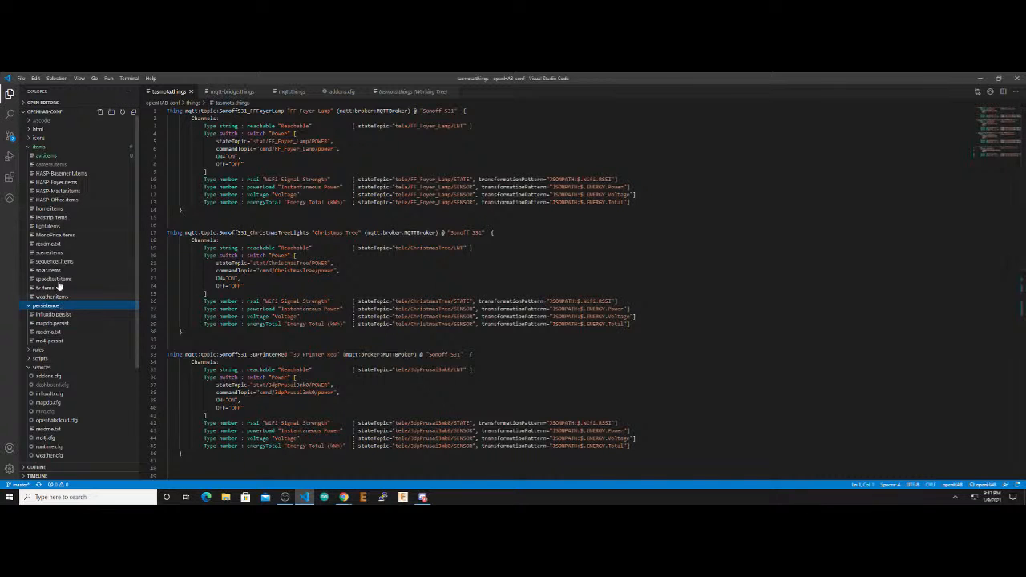
click(342, 92)
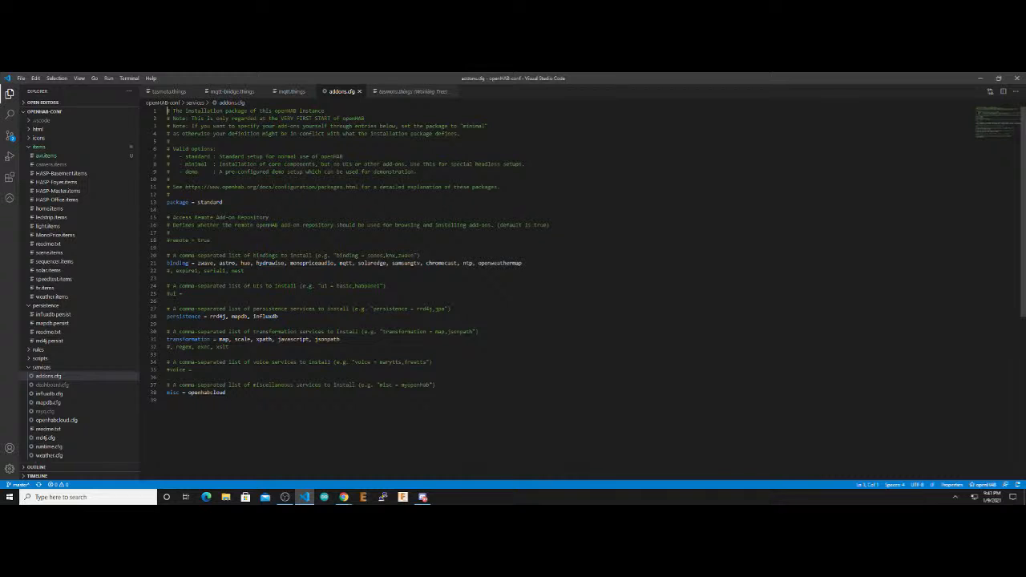
drag(166, 263, 525, 263)
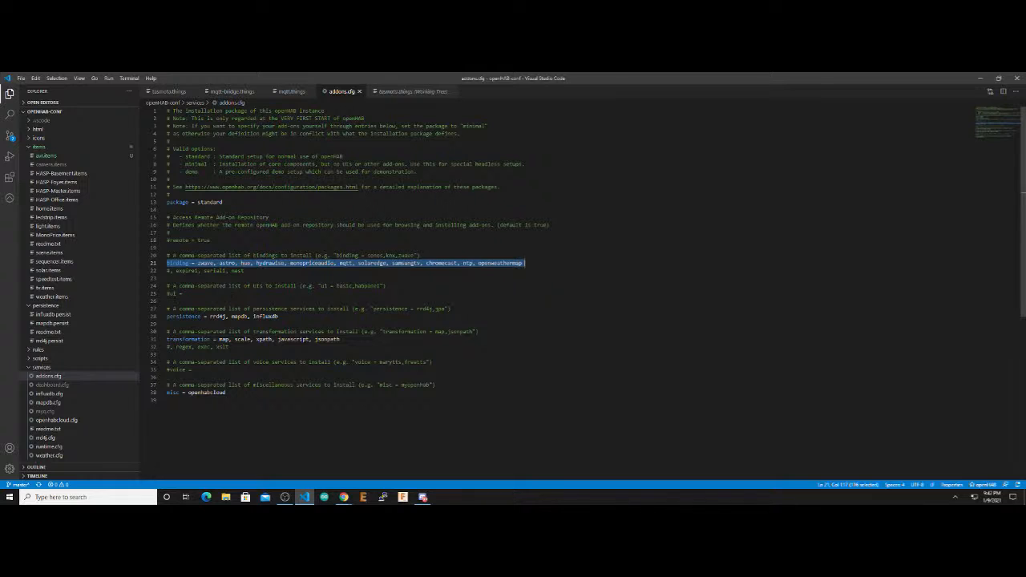
Go through the persistence, transformation and misc entries in addons.cfg and look over the remaining configuration folders
click(279, 316)
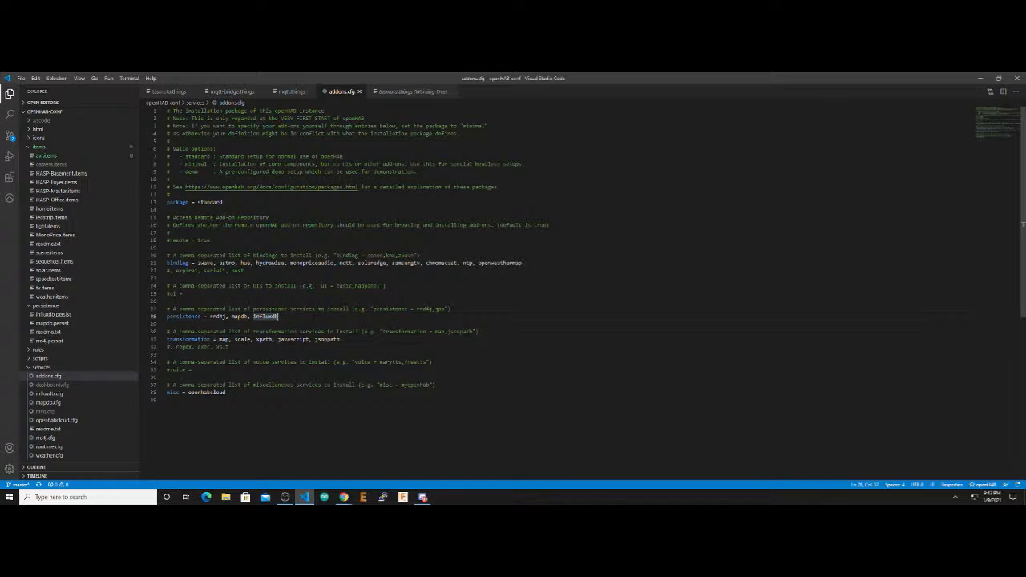
click(341, 339)
scroll(401, 321, down, 2)
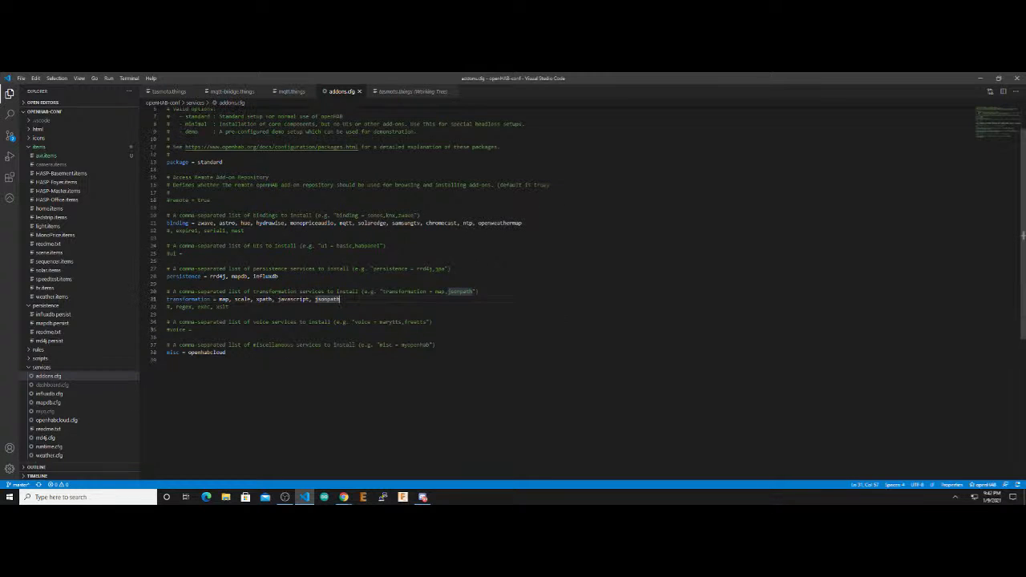
scroll(401, 321, up, 1)
click(231, 375)
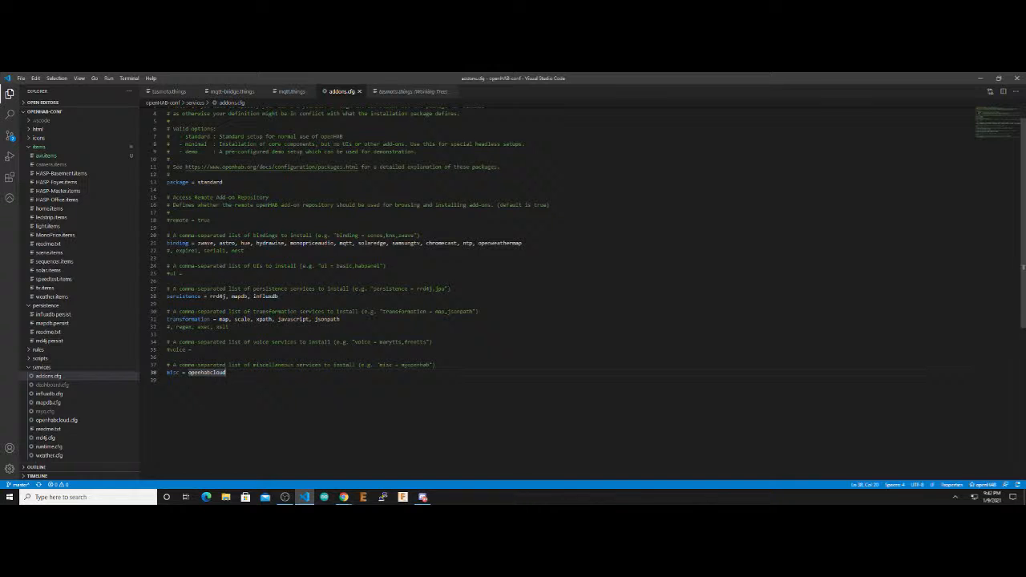
scroll(85, 360, down, 5)
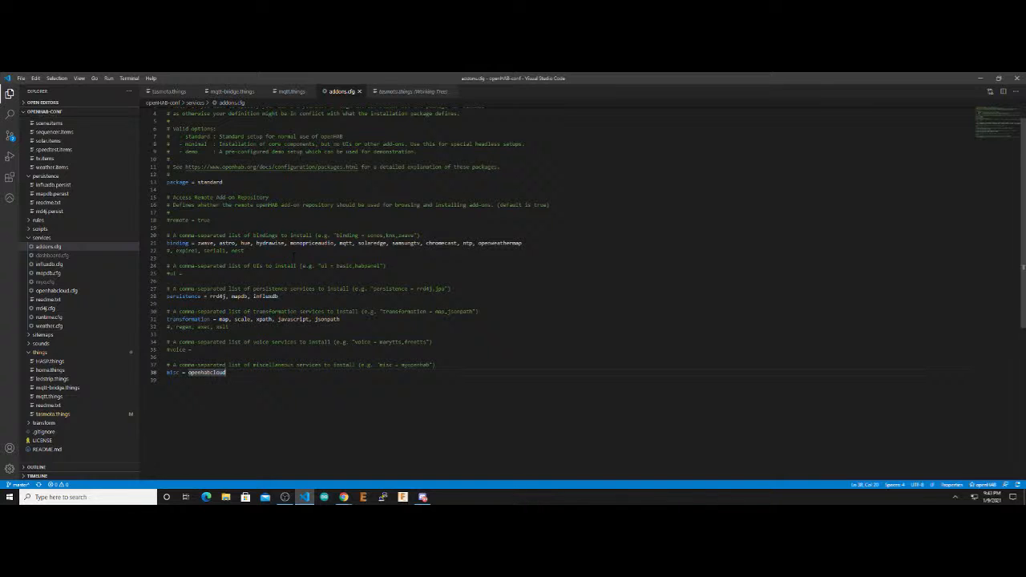
Switch back to openHAB in Chrome and load the log viewer at 192.168.2.13:9001 in a new browser tab
mouse_move(343, 497)
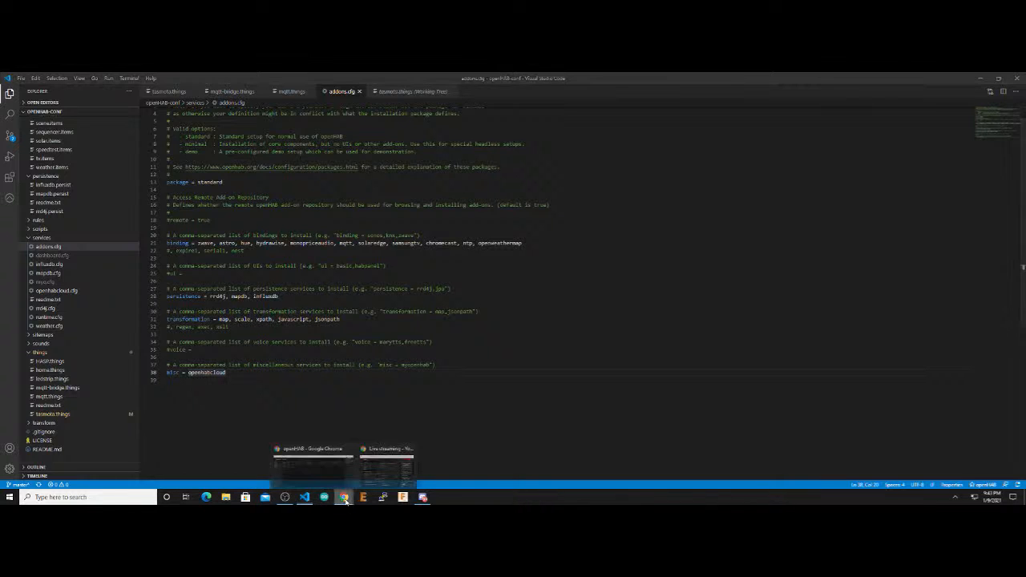
click(297, 476)
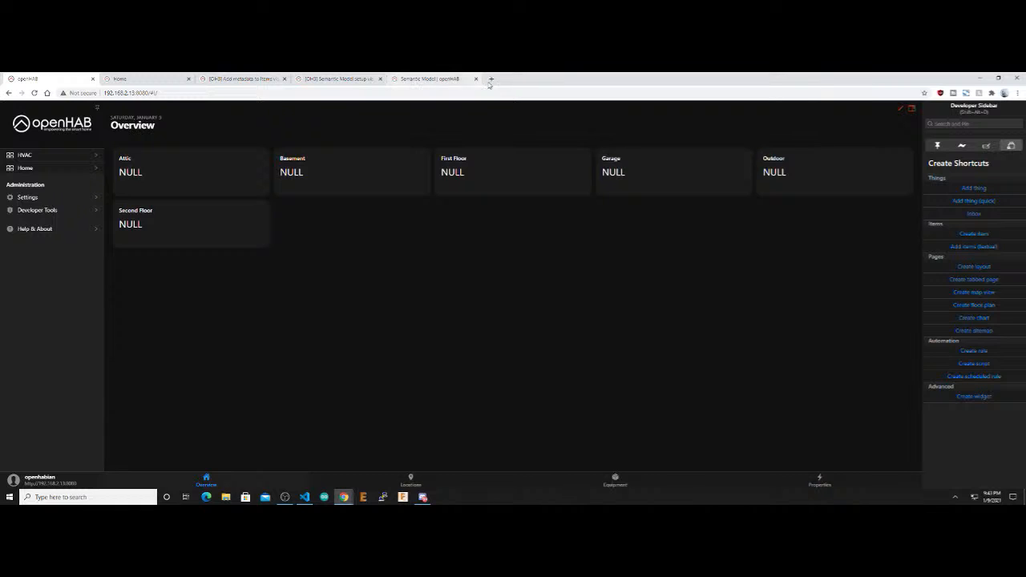
click(488, 80)
text(192.)
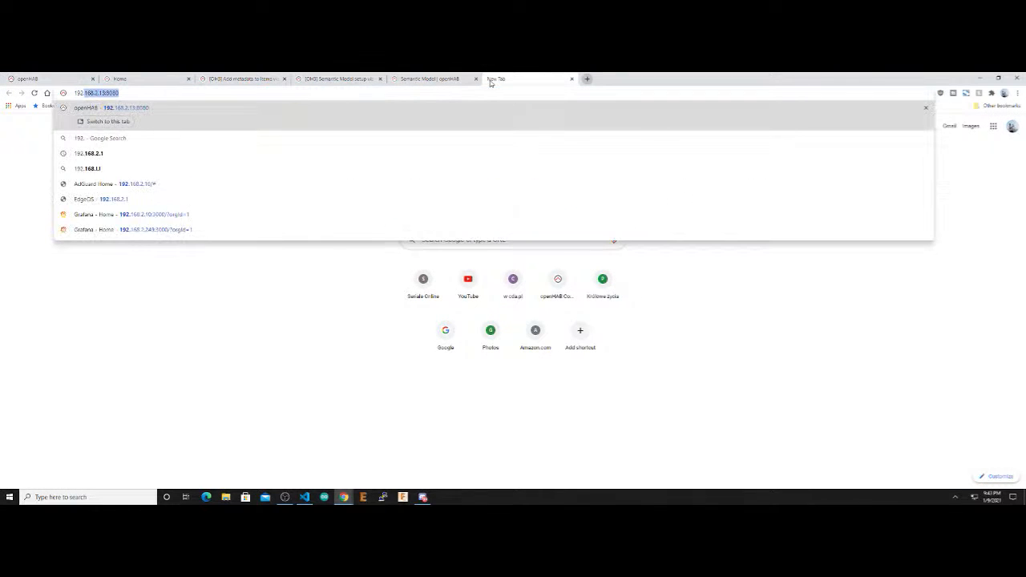
text(168.2.13)
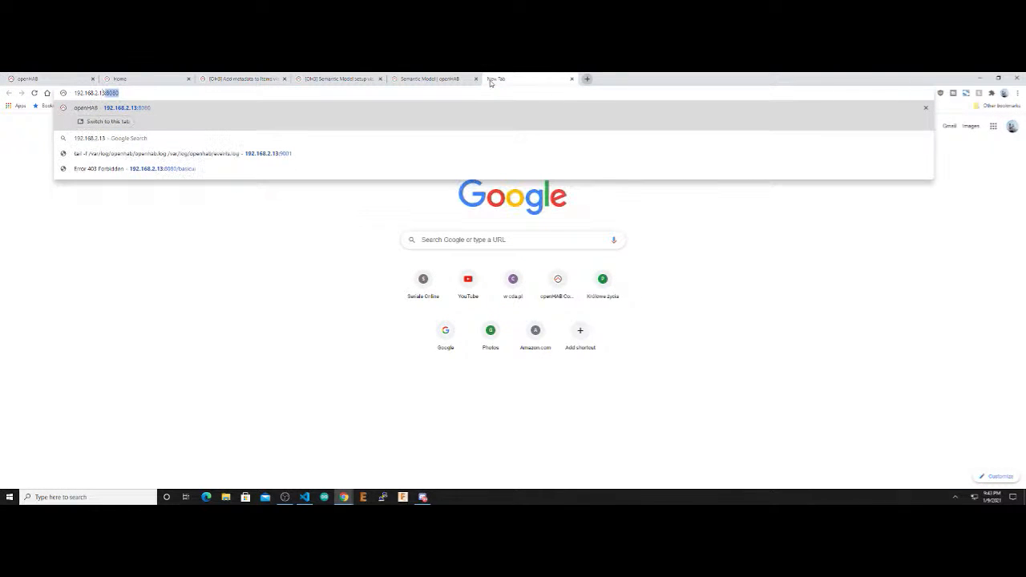
text(:9001)
key(Return)
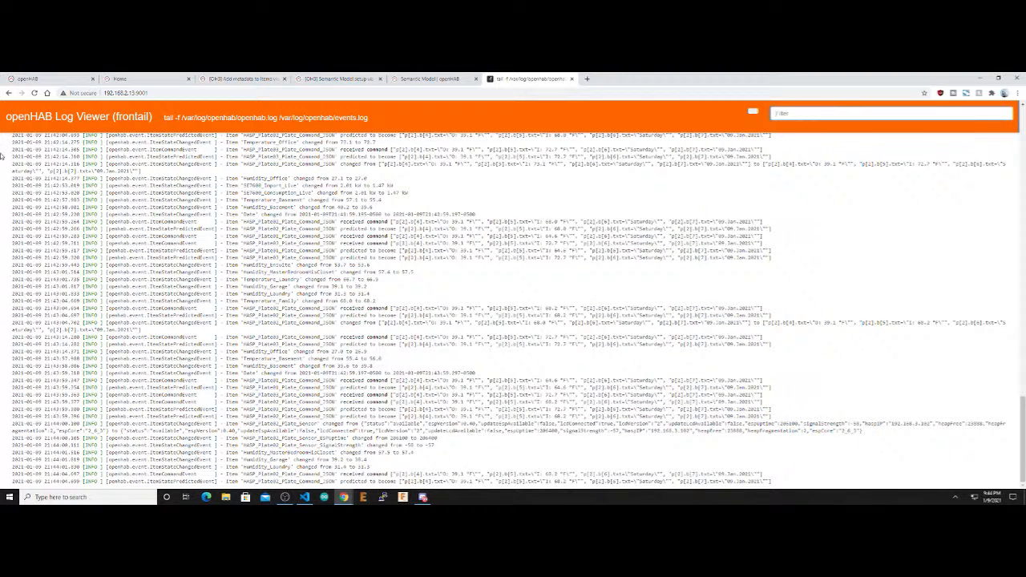
Return to the openHAB interface and look through the Things list in the settings
click(32, 78)
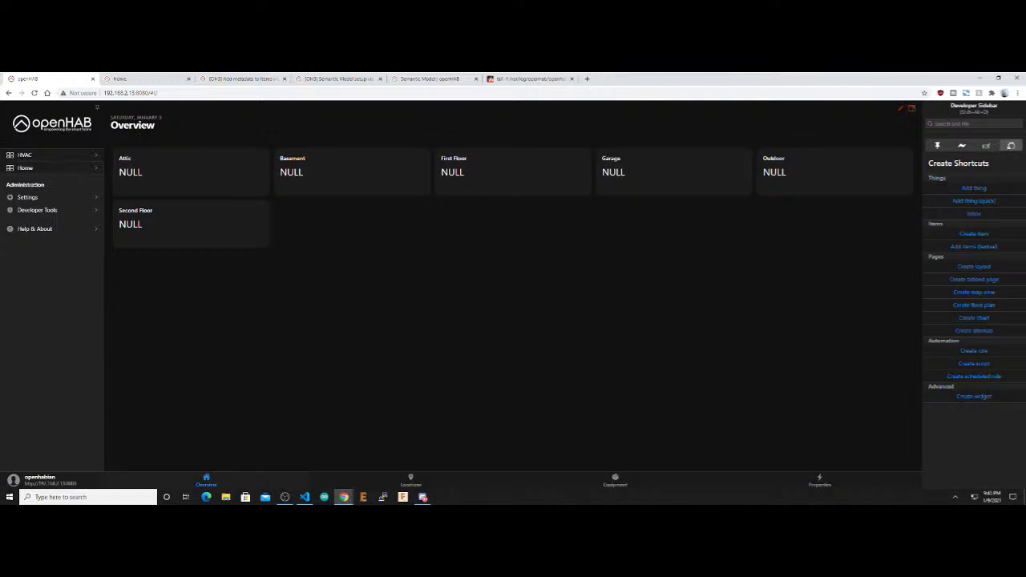
click(28, 199)
click(37, 212)
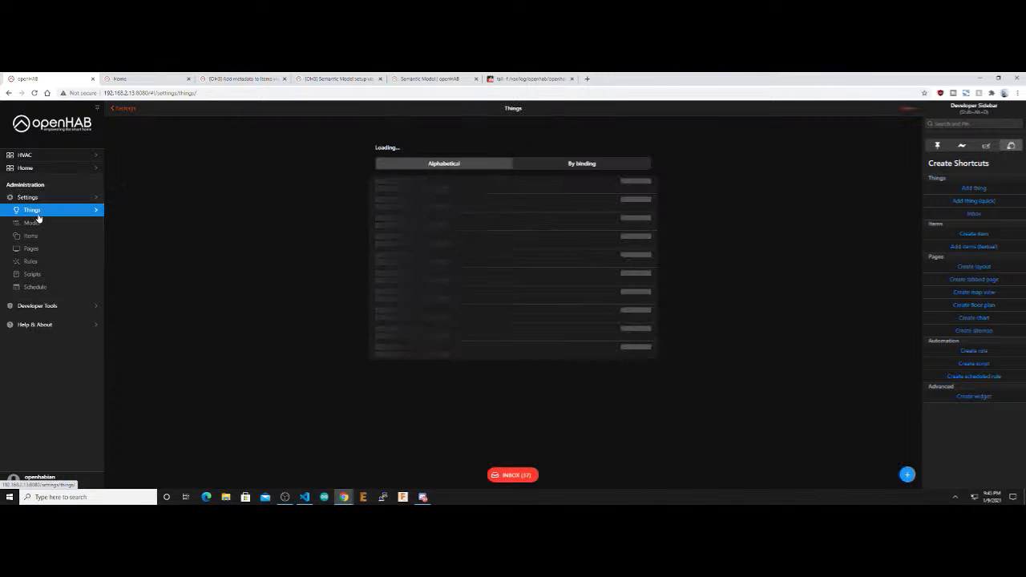
scroll(313, 271, down, 3)
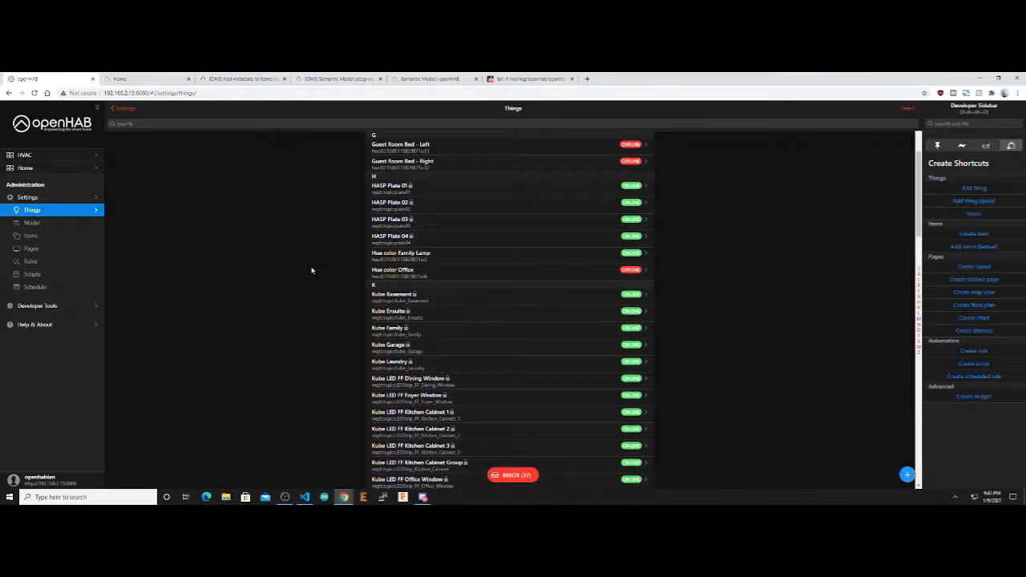
scroll(312, 270, up, 3)
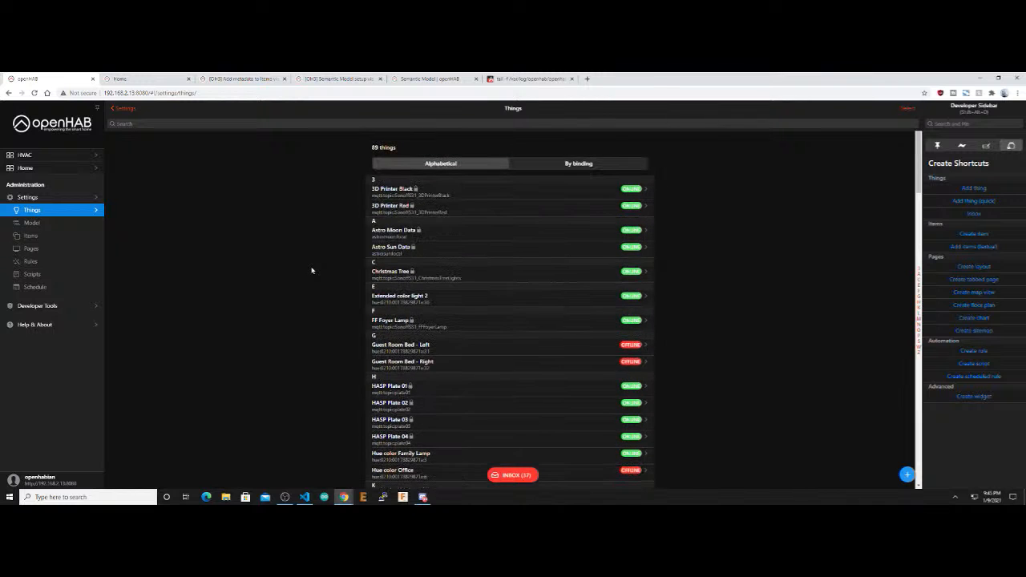
Look through the Items list in the settings and open the details of the 3d Printer (Black) item
click(36, 234)
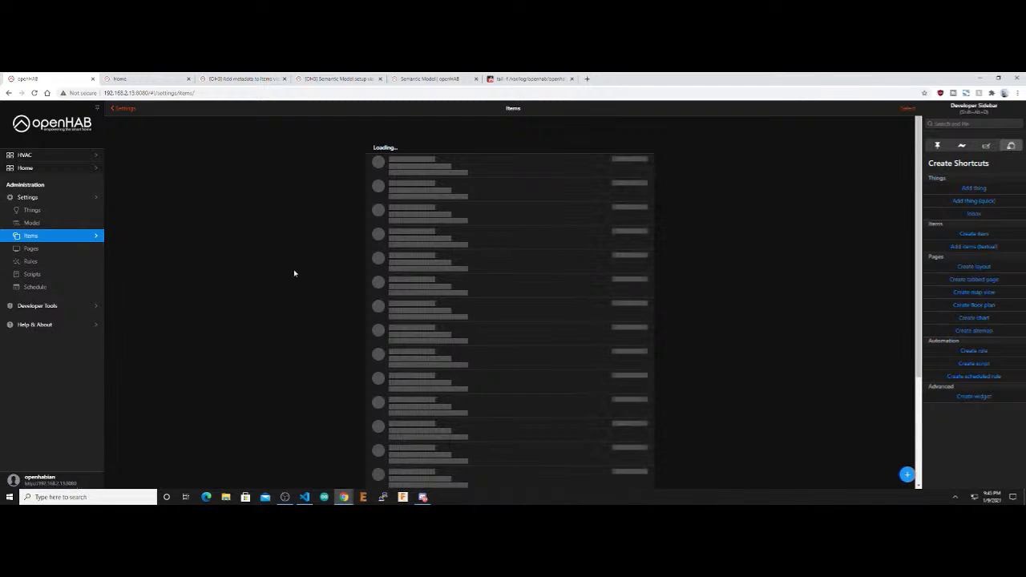
scroll(271, 250, down, 3)
scroll(271, 250, up, 3)
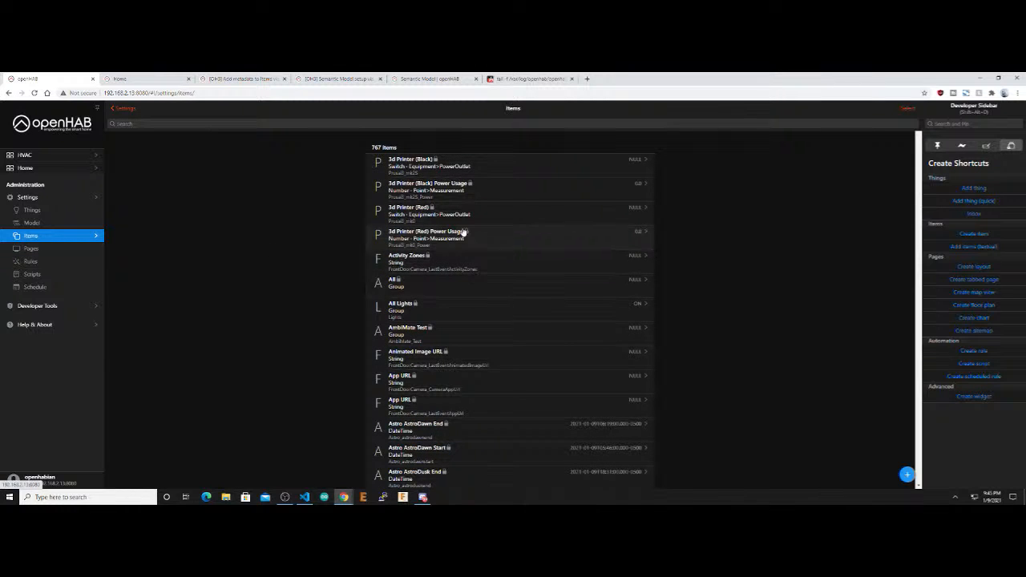
click(435, 167)
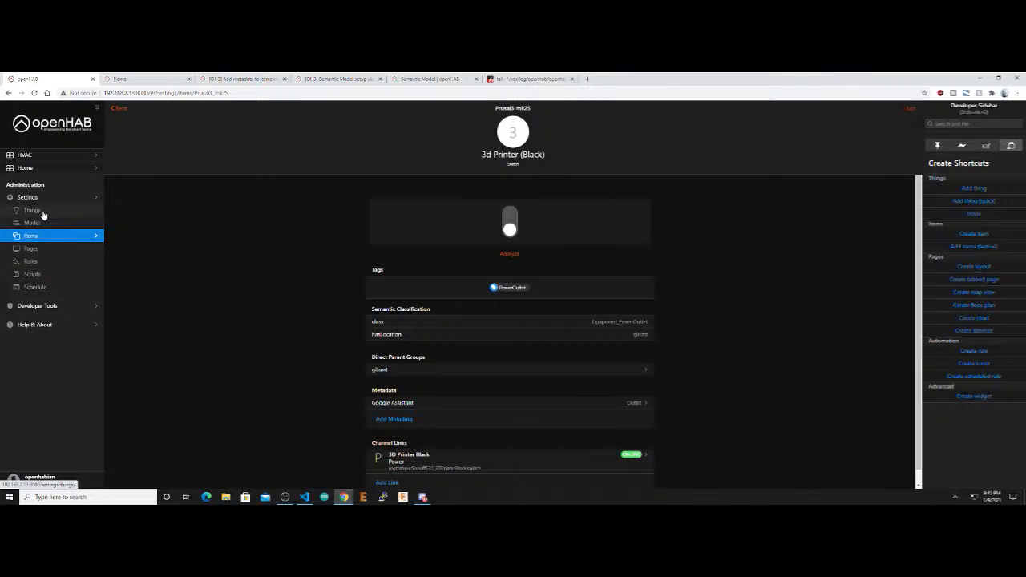
View the Model page in the settings, then switch to the openHAB Semantic Model documentation and skim it
click(40, 224)
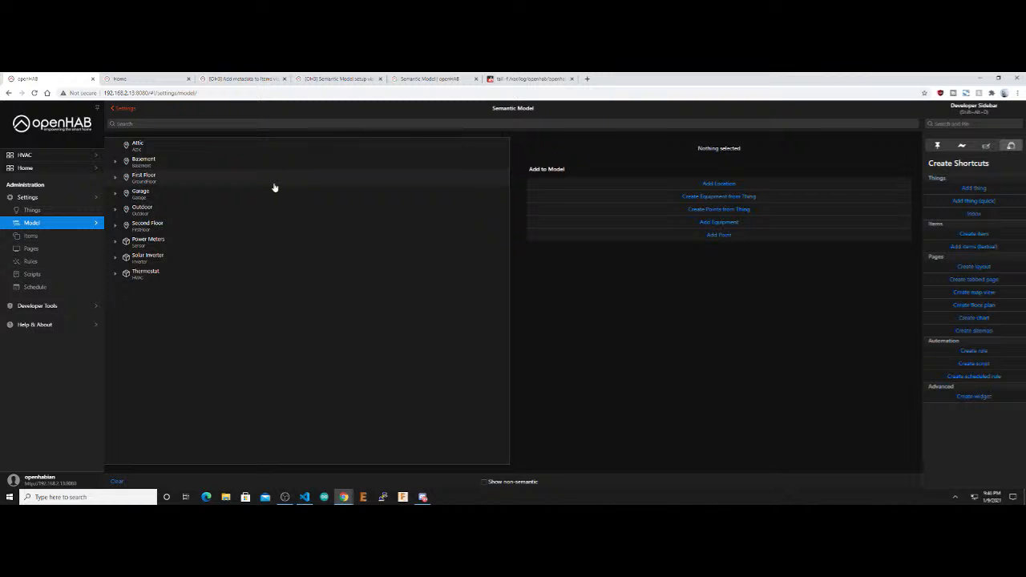
click(423, 80)
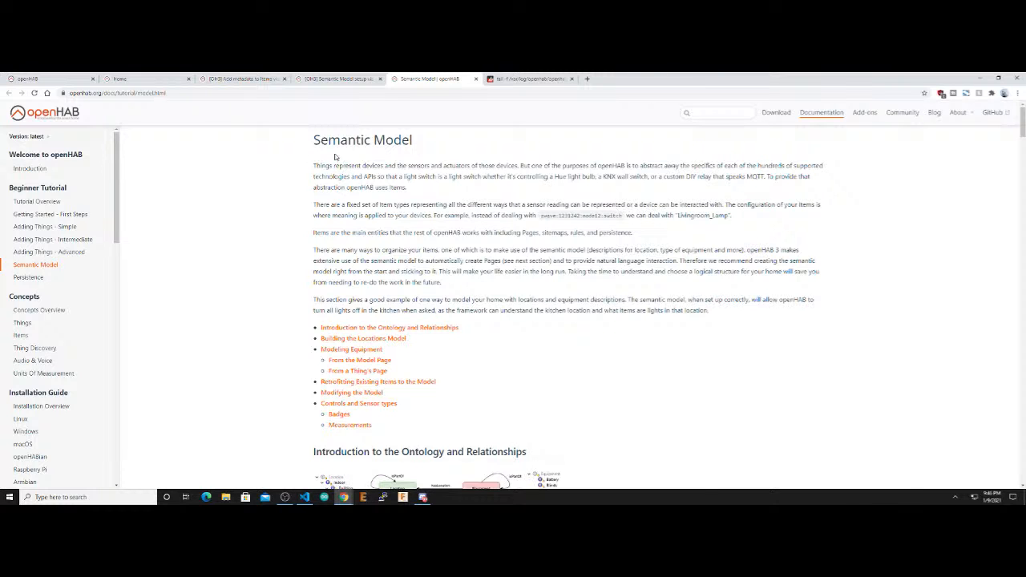
scroll(310, 210, down, 10)
scroll(290, 217, down, 9)
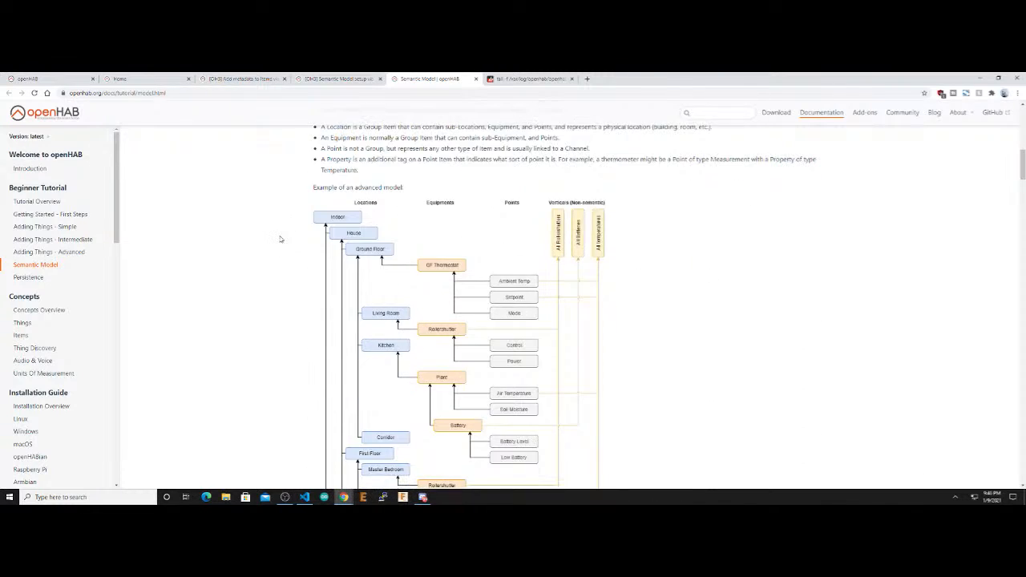
scroll(281, 239, up, 15)
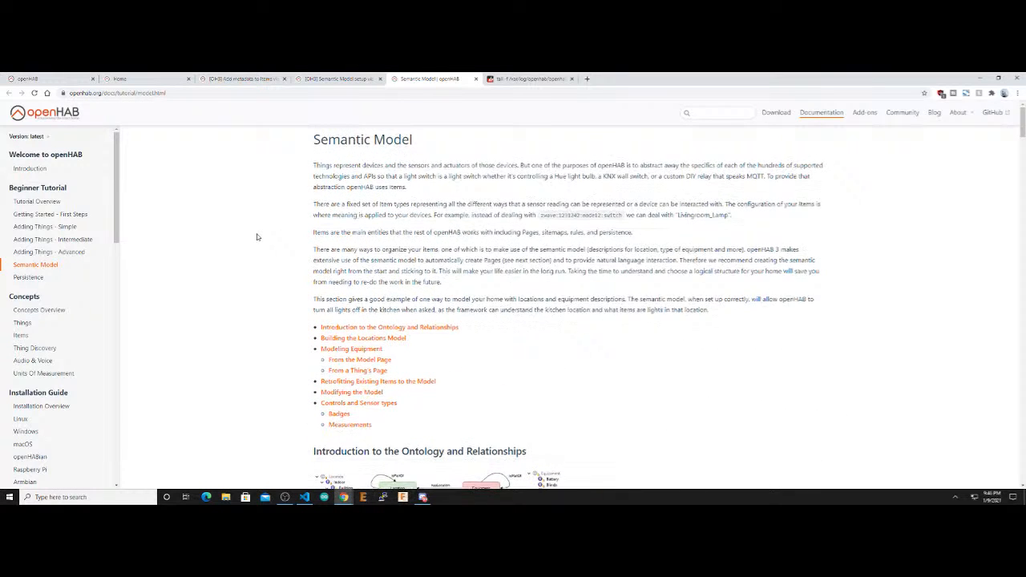
Examine the documentation's ontology diagram and advanced model example, covering locations, equipment, points and the non-semantic verticals
scroll(258, 236, down, 3)
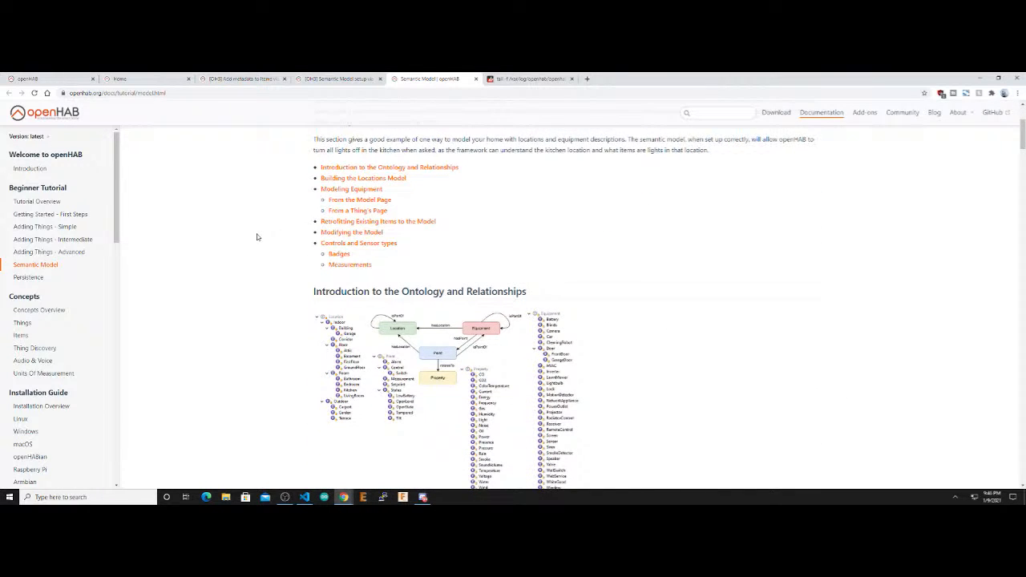
scroll(257, 236, down, 3)
scroll(257, 237, down, 4)
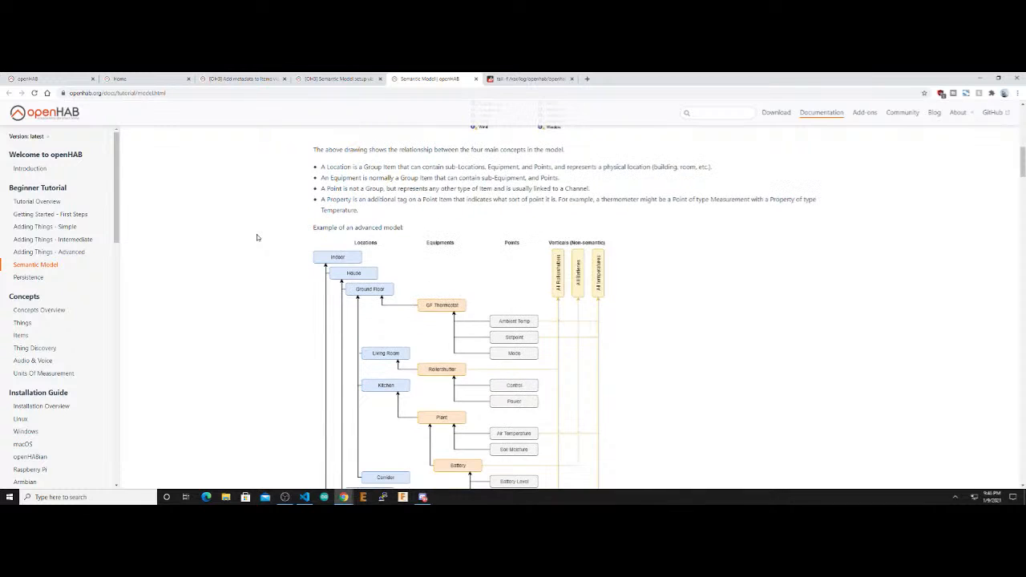
scroll(258, 236, down, 3)
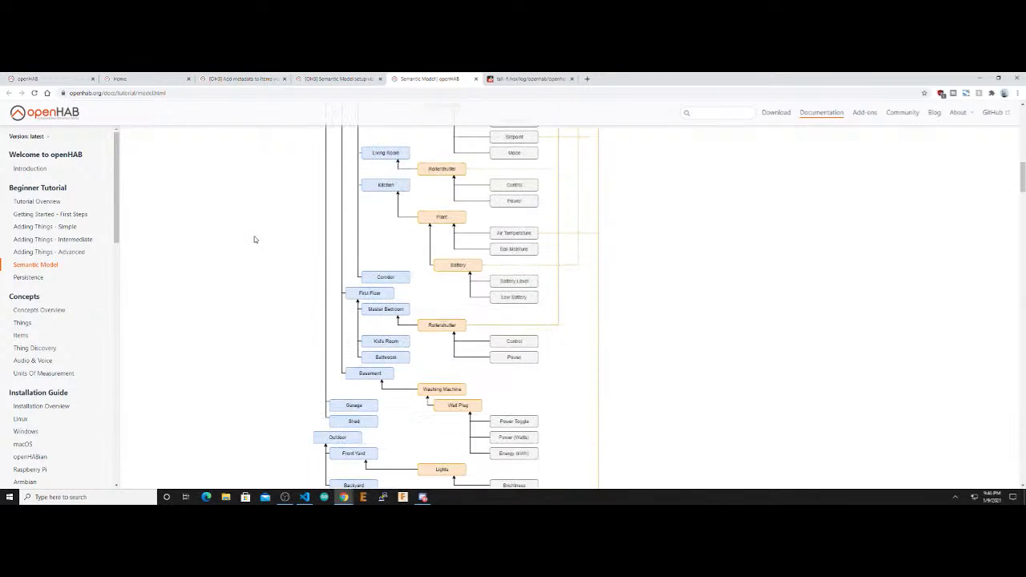
scroll(261, 240, down, 6)
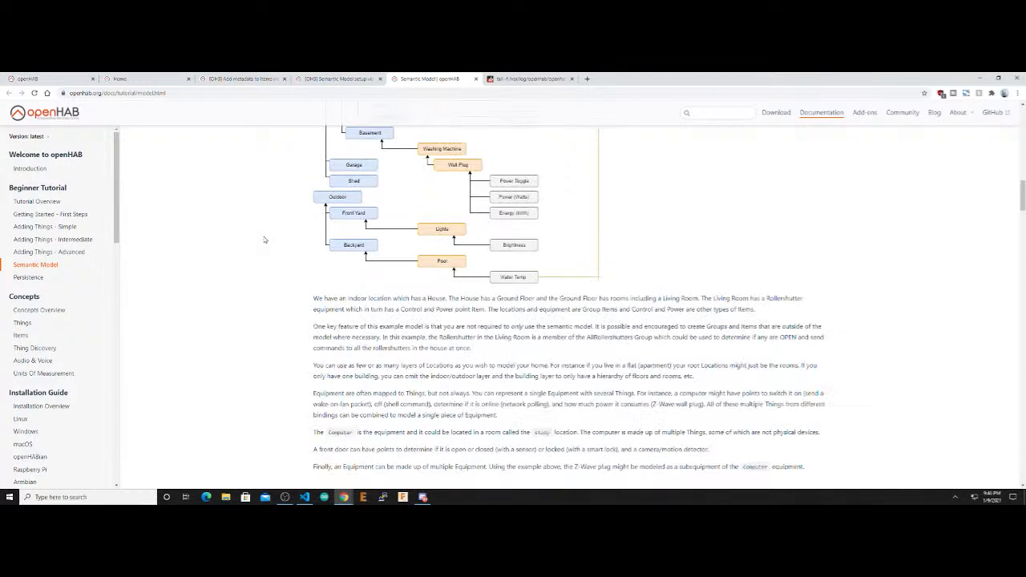
scroll(255, 250, up, 5)
scroll(253, 250, up, 5)
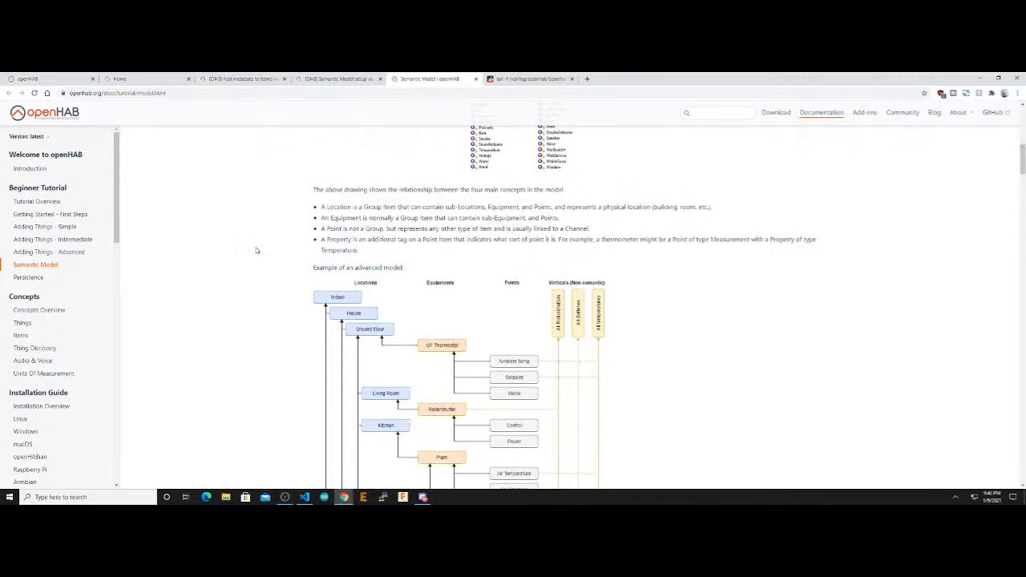
scroll(277, 245, down, 2)
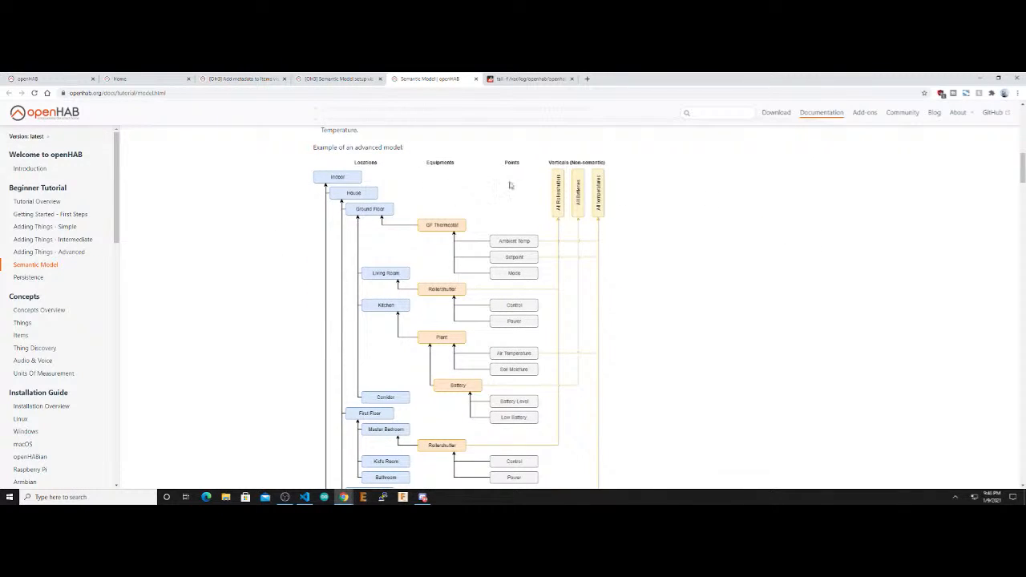
scroll(319, 251, down, 1)
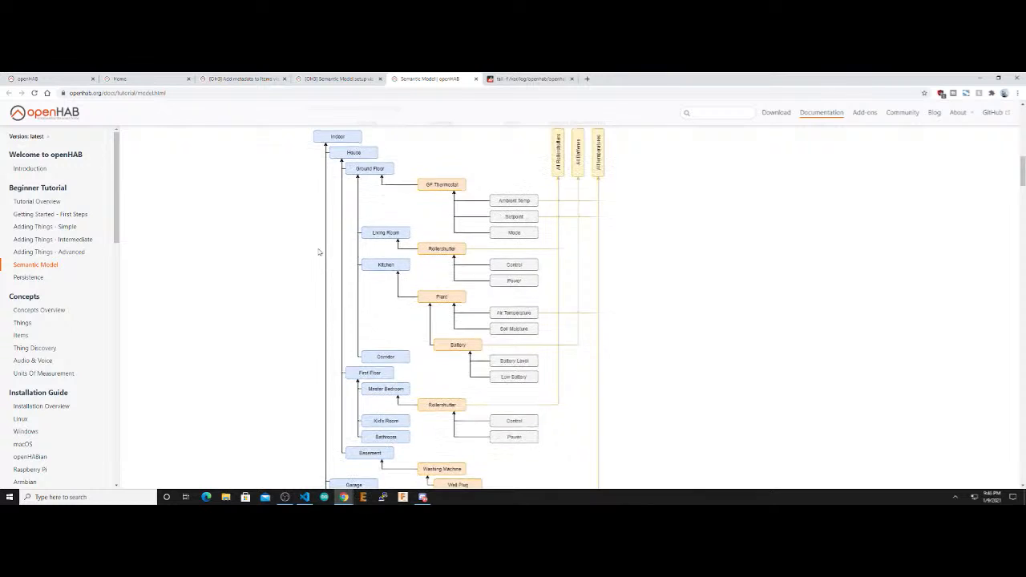
scroll(319, 252, down, 1)
scroll(319, 251, up, 3)
scroll(319, 252, down, 6)
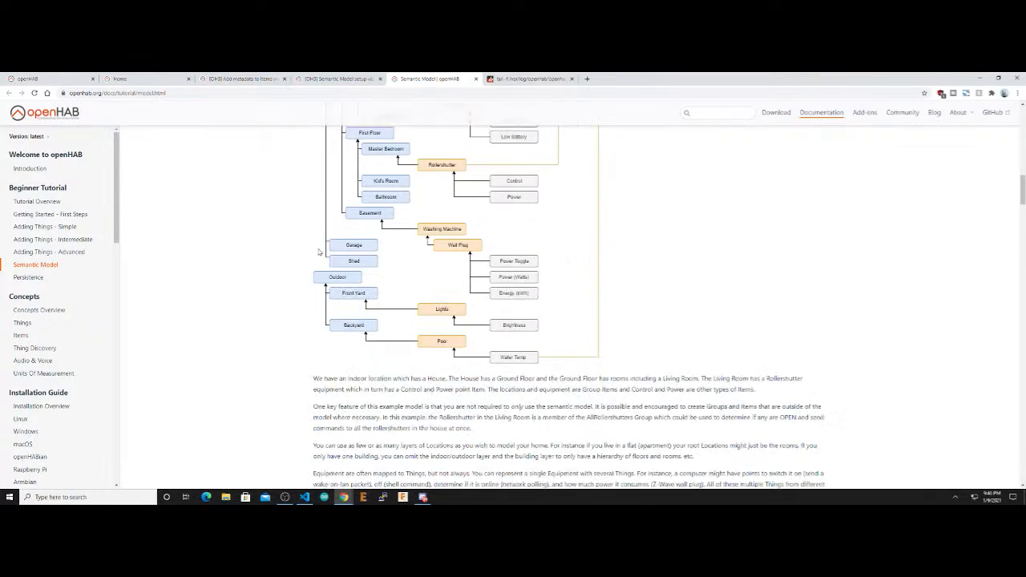
Skim the documentation's Building the Locations Model section and return to the advanced model example
scroll(319, 252, down, 6)
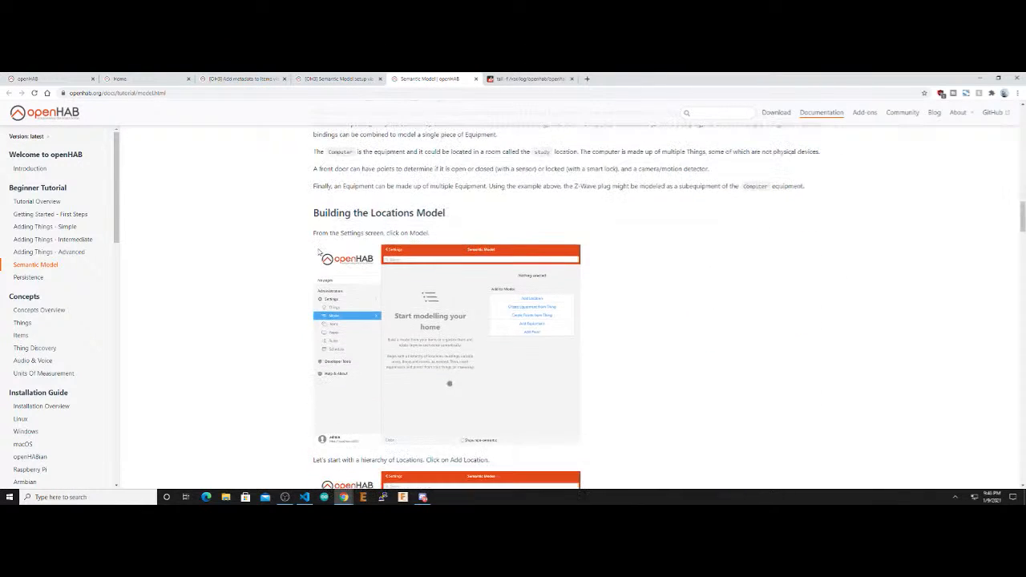
scroll(319, 252, down, 4)
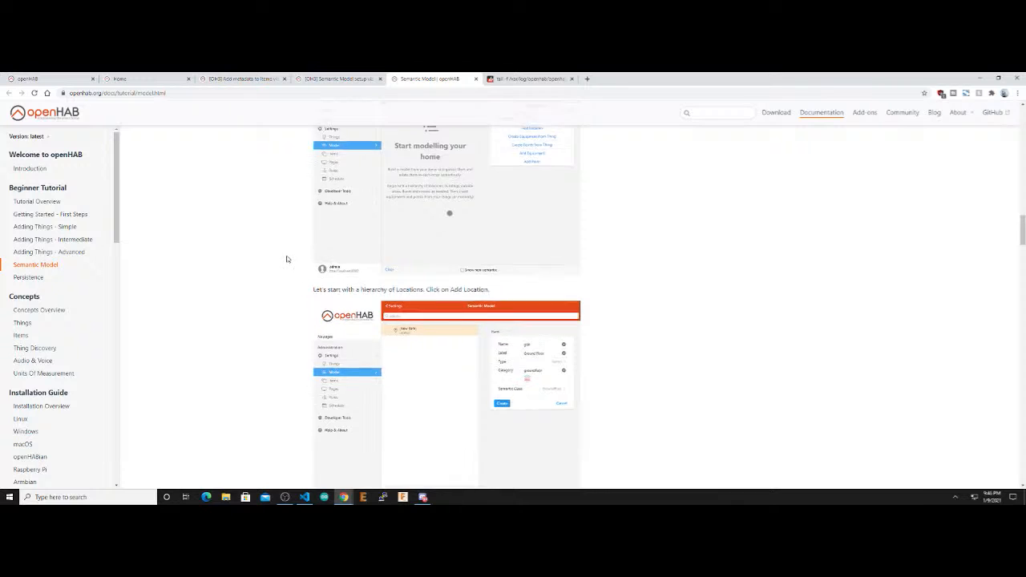
scroll(286, 256, up, 10)
scroll(286, 258, up, 2)
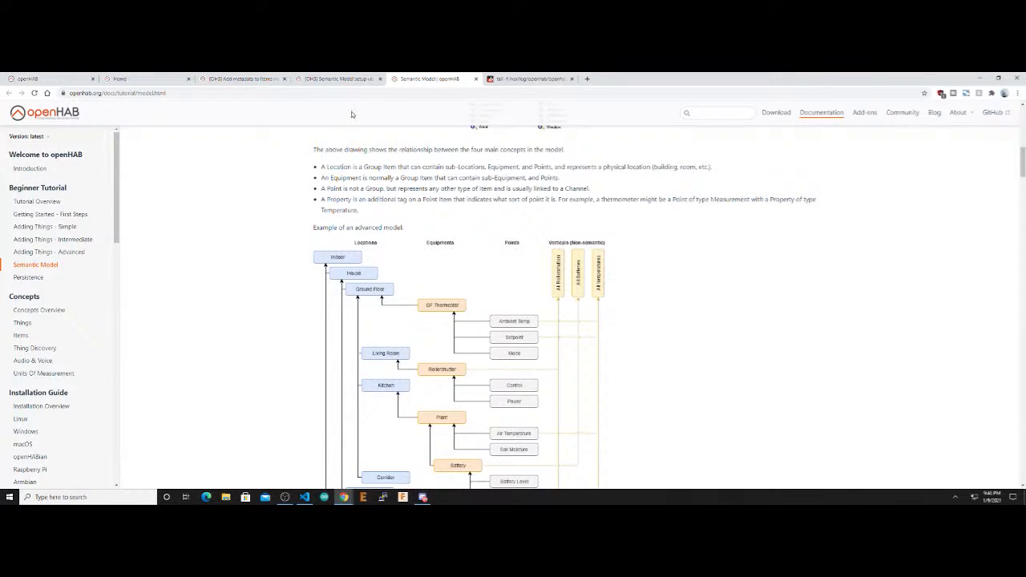
Switch to the community post on Semantic Model setup via tags in Items files and skim its locations, points and properties examples
click(340, 79)
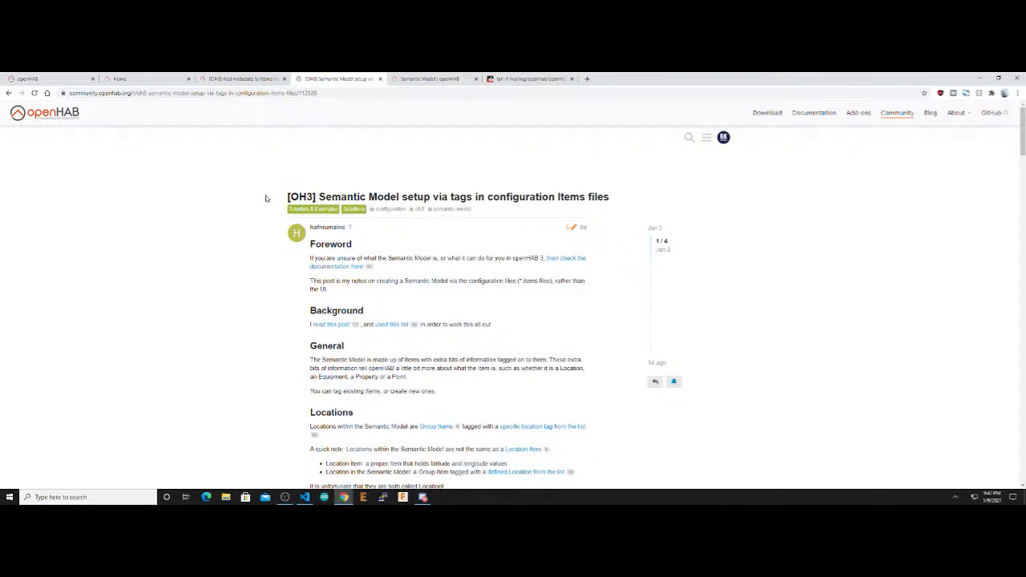
scroll(263, 207, down, 1)
scroll(263, 207, down, 10)
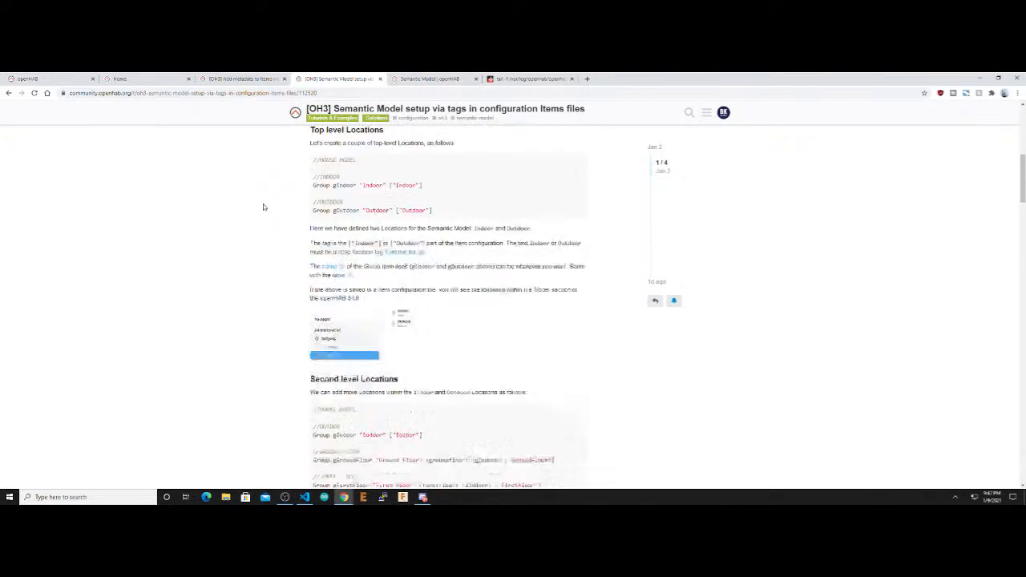
scroll(263, 206, up, 10)
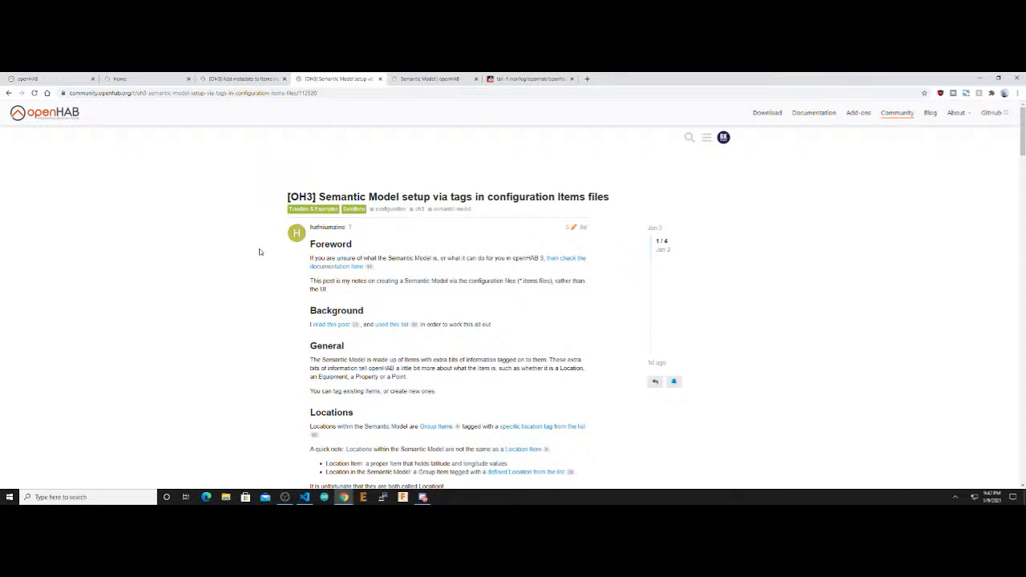
scroll(259, 252, down, 3)
scroll(258, 256, down, 6)
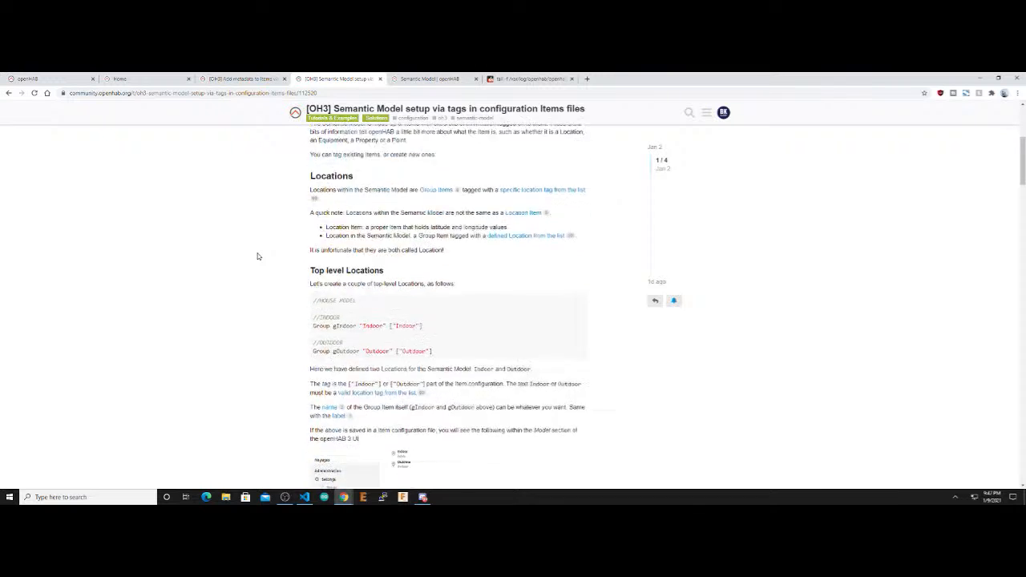
scroll(258, 255, down, 8)
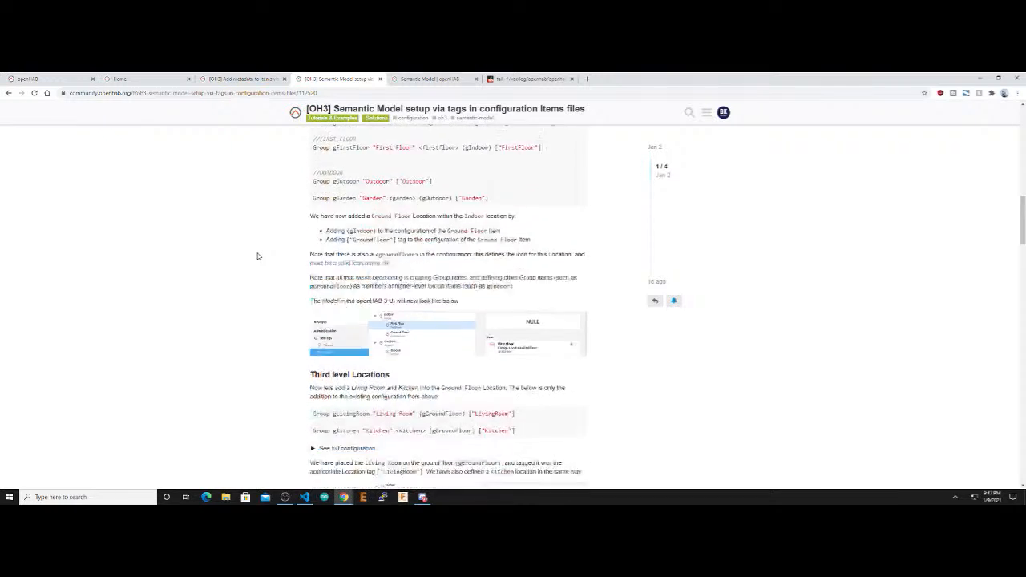
scroll(258, 255, down, 3)
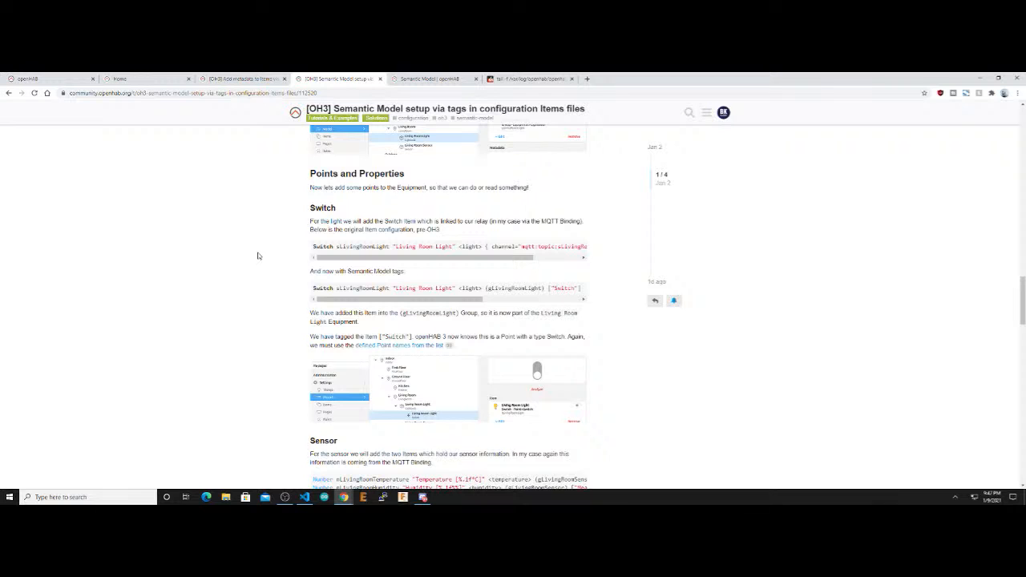
scroll(258, 255, up, 10)
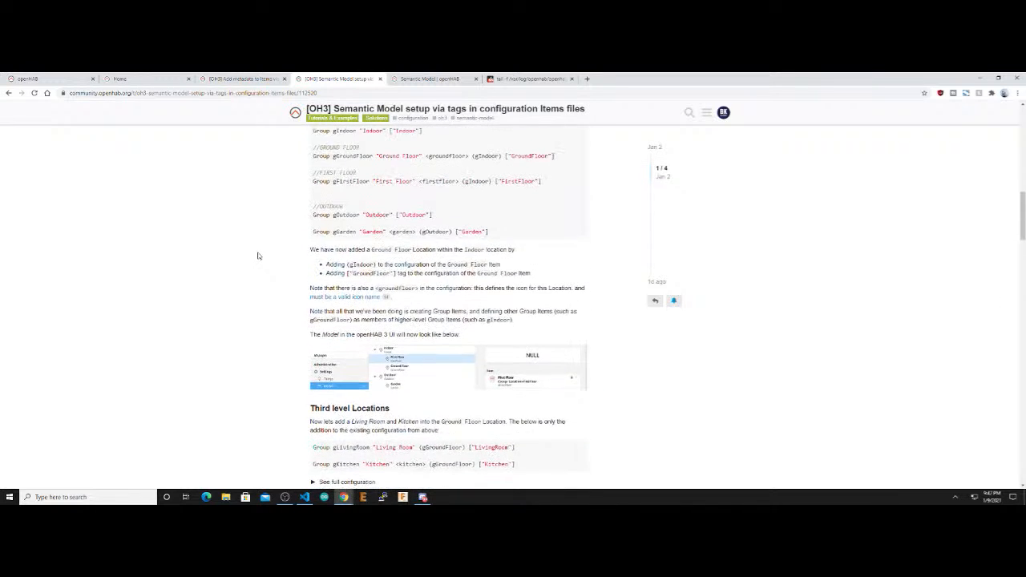
scroll(258, 256, up, 10)
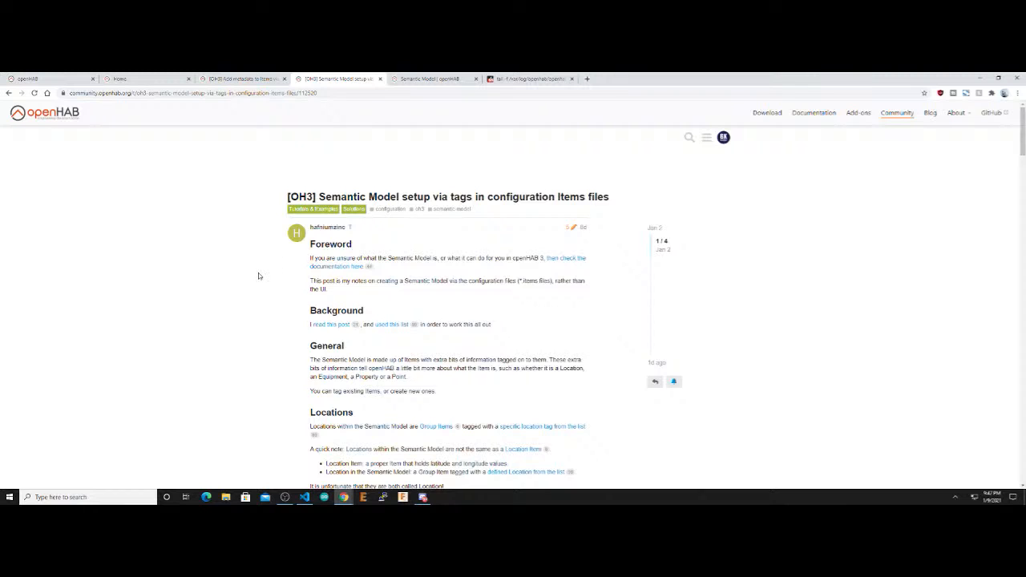
scroll(277, 307, down, 1)
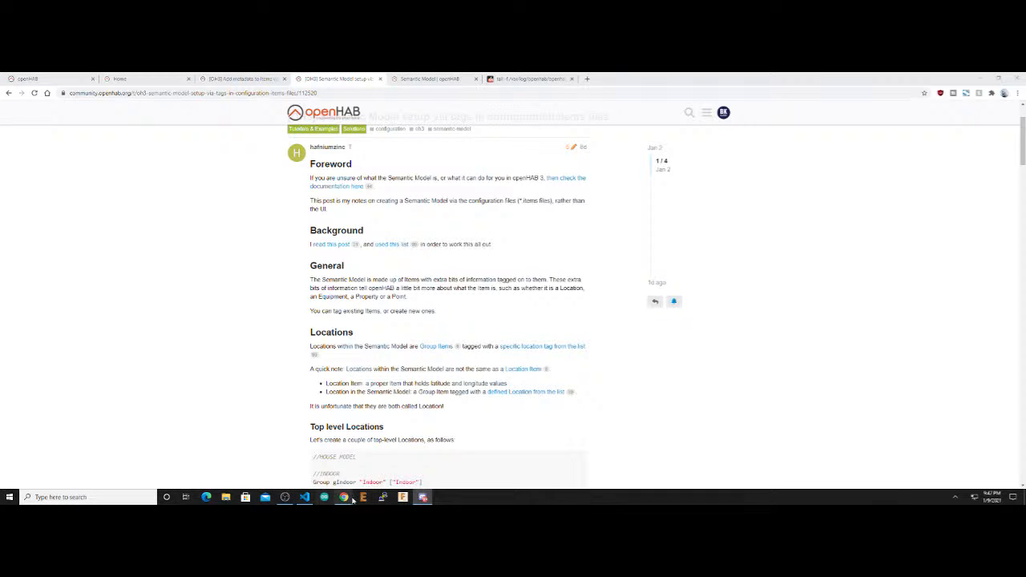
Return to the openHAB semantic model and expand the Basement location and its Basement Audio Control equipment
mouse_move(344, 497)
click(330, 479)
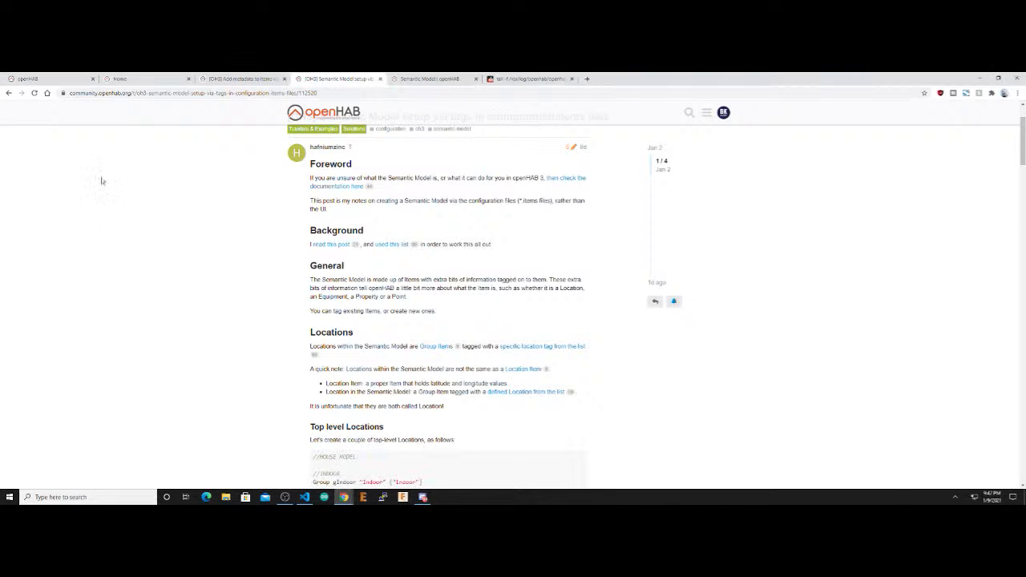
click(28, 78)
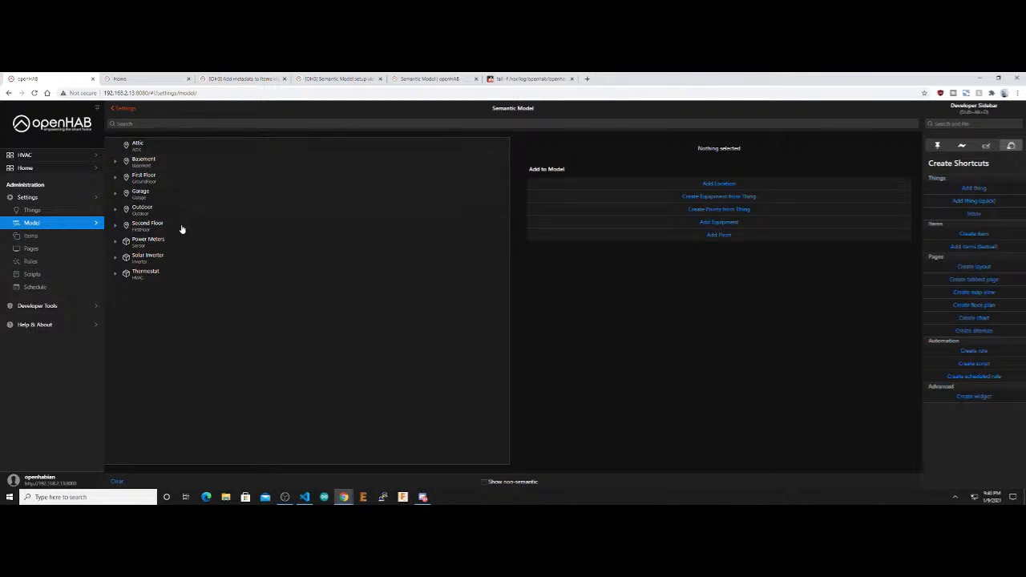
click(116, 163)
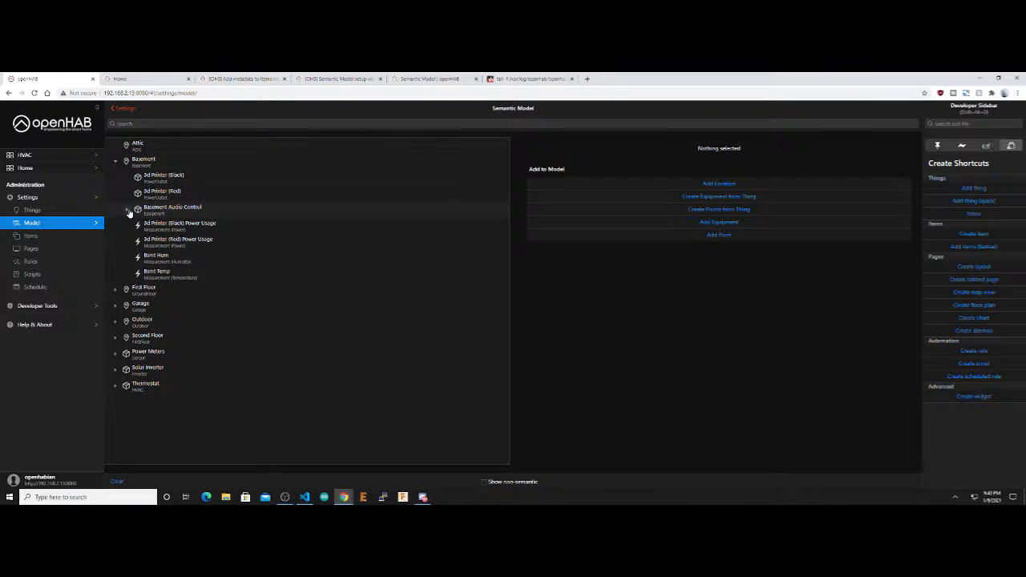
click(127, 210)
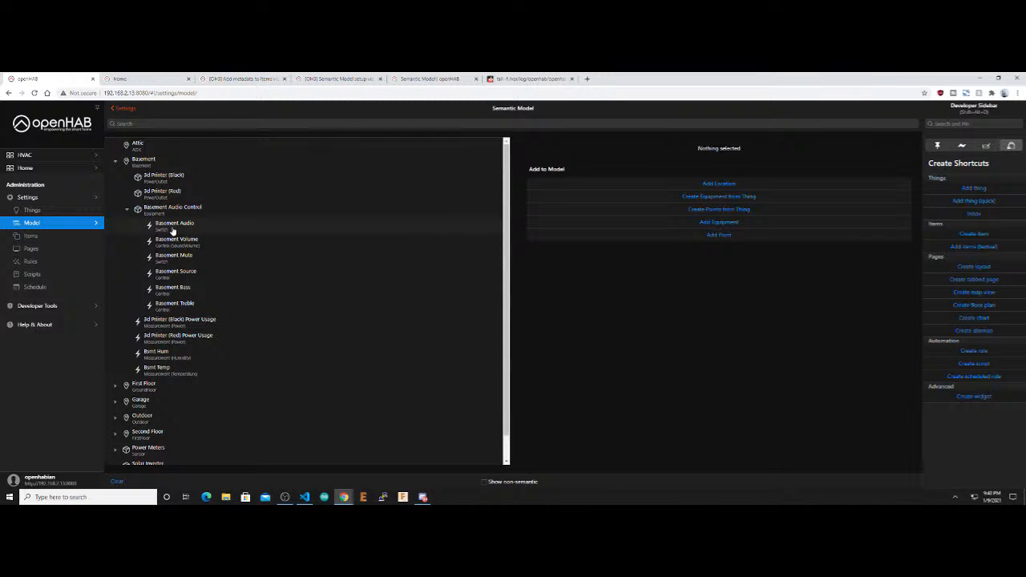
View the details of each Basement Audio Control point and of the equipment group itself, and collapse the group
click(171, 228)
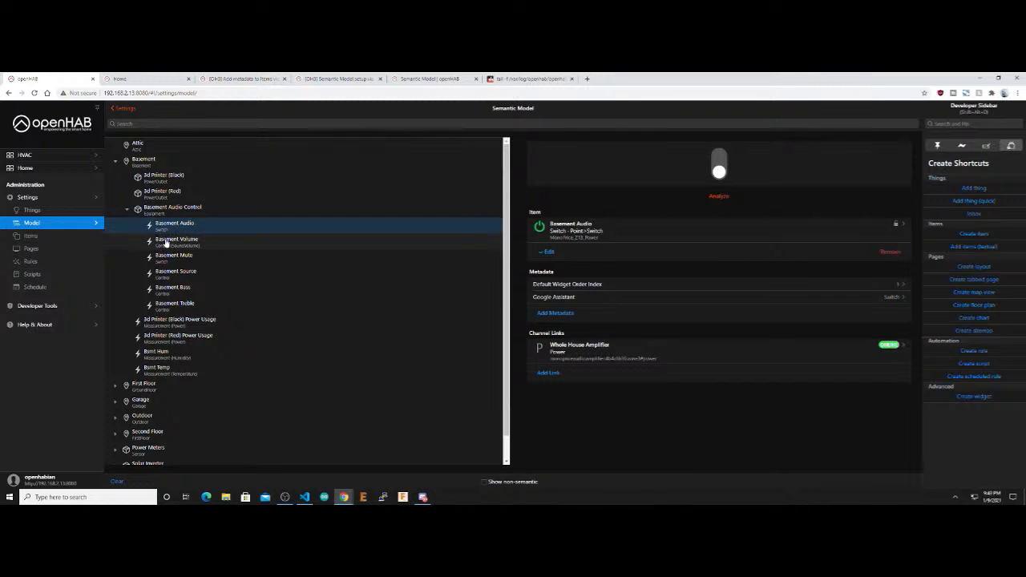
click(170, 242)
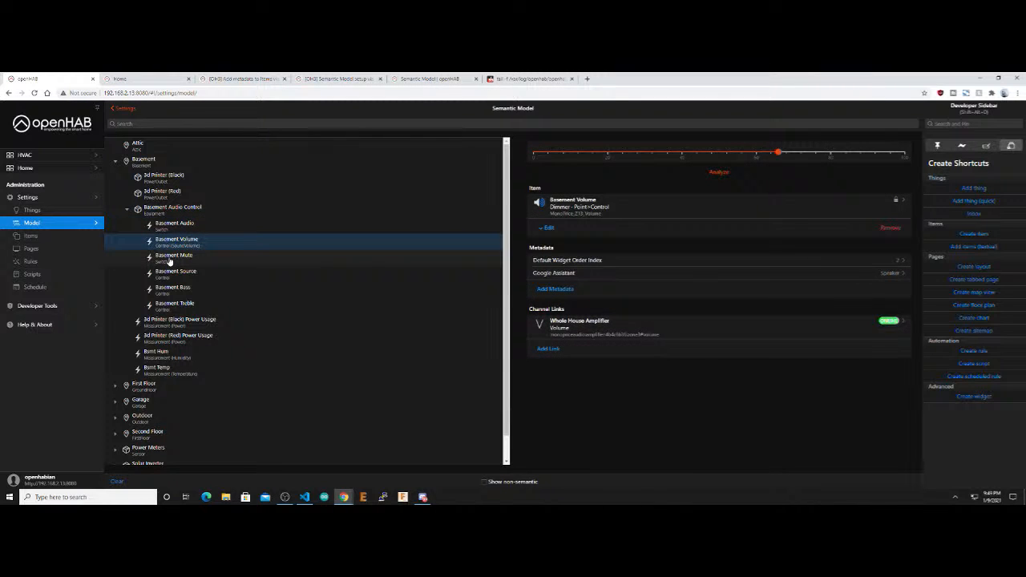
click(168, 260)
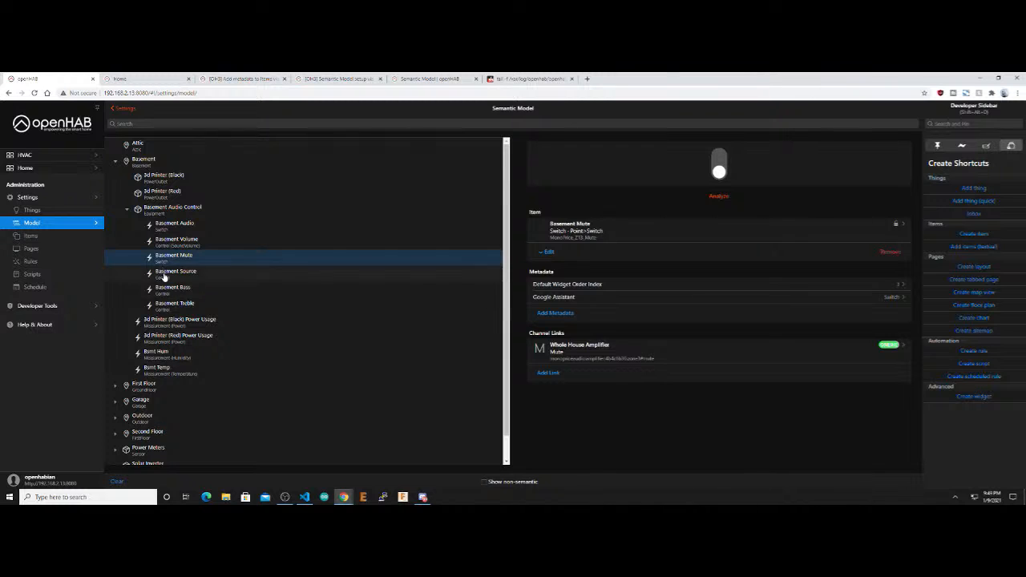
click(164, 276)
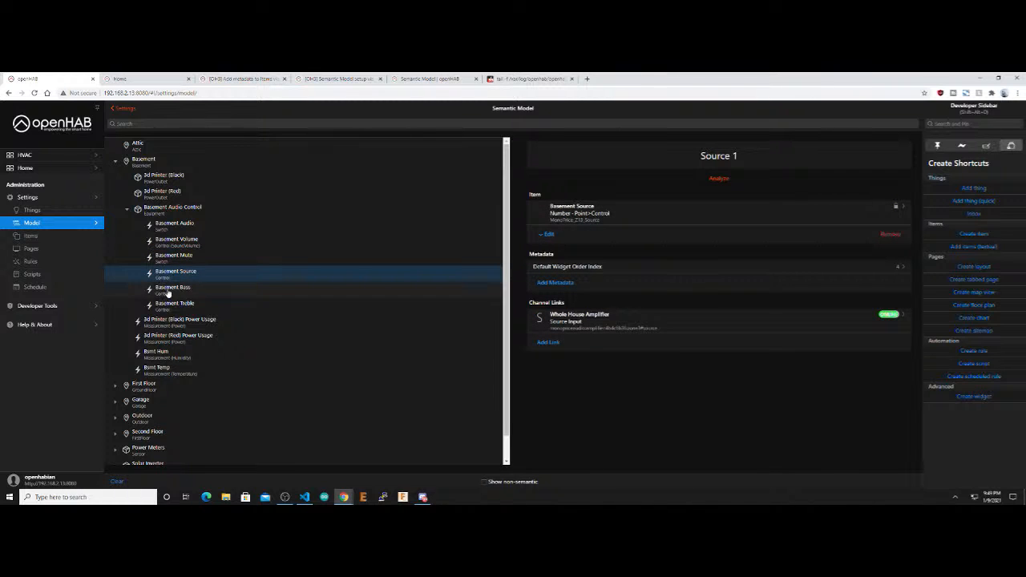
click(169, 290)
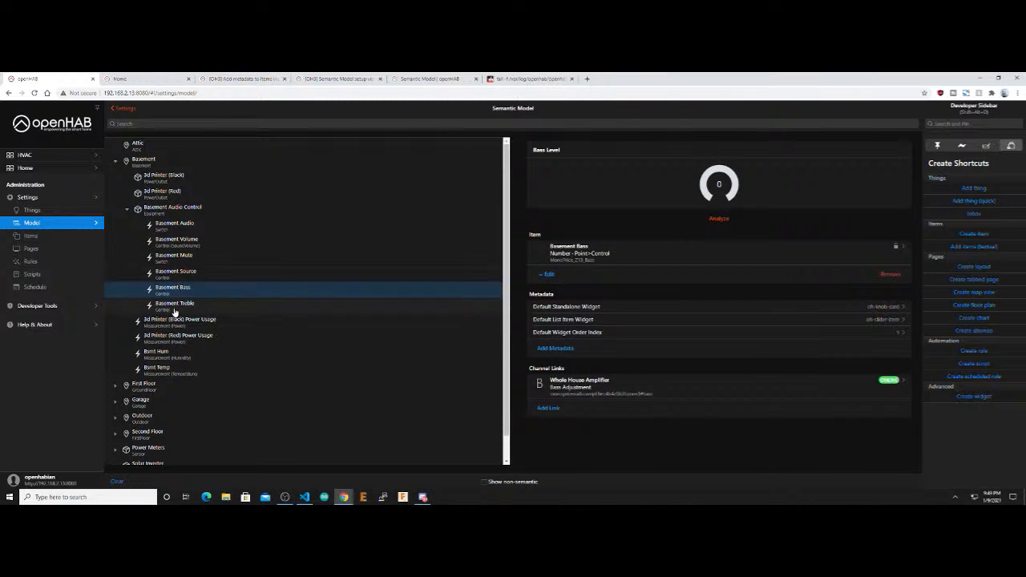
click(173, 308)
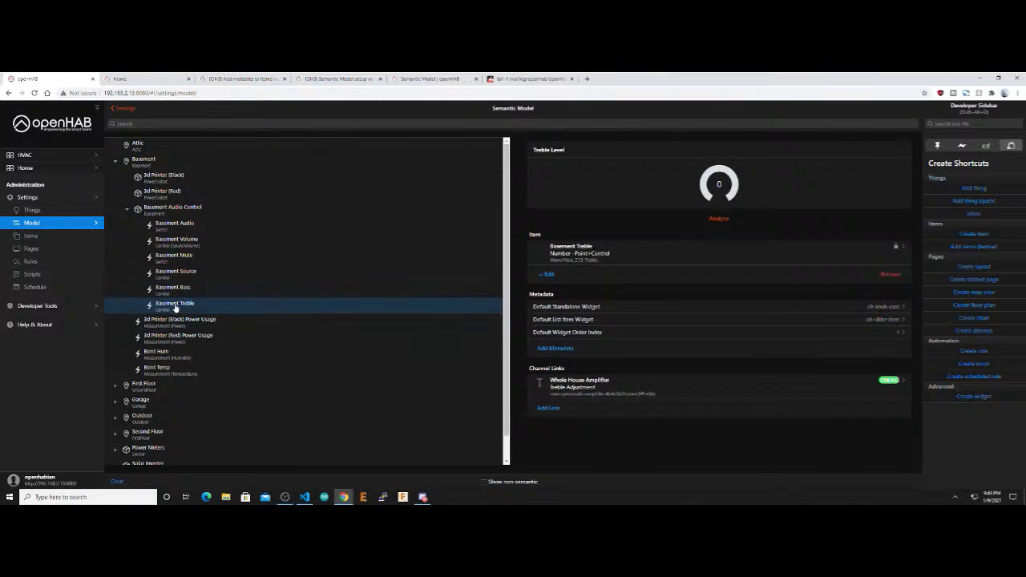
click(170, 212)
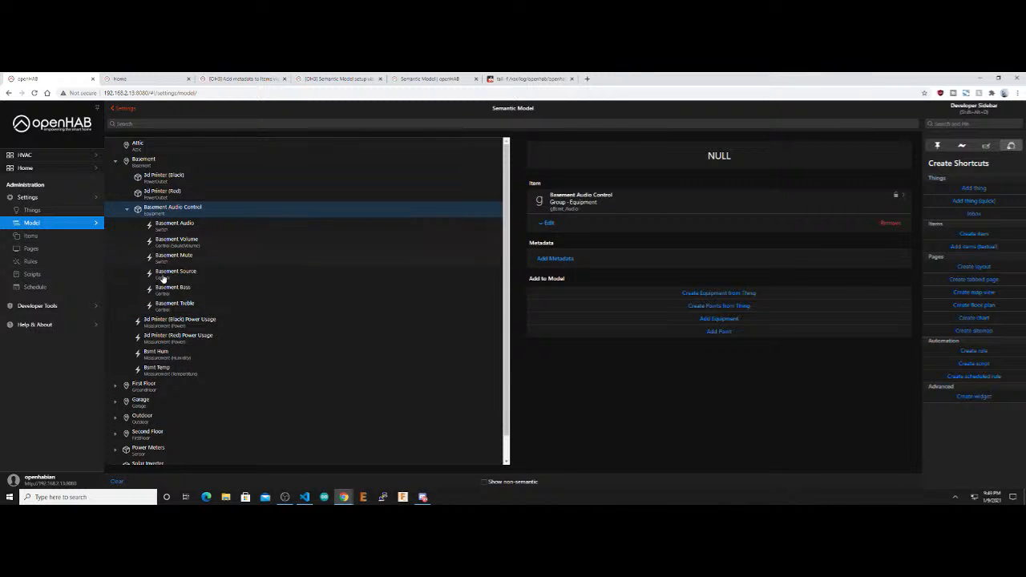
click(126, 210)
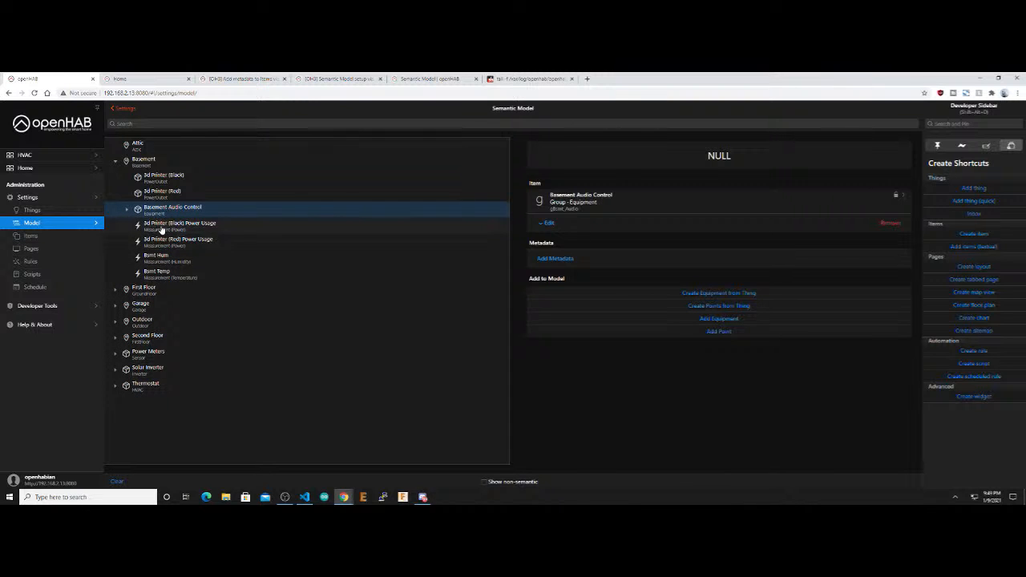
View the details of the Basement's 3d printer power usage, temperature and humidity points, and of the Basement location
click(161, 229)
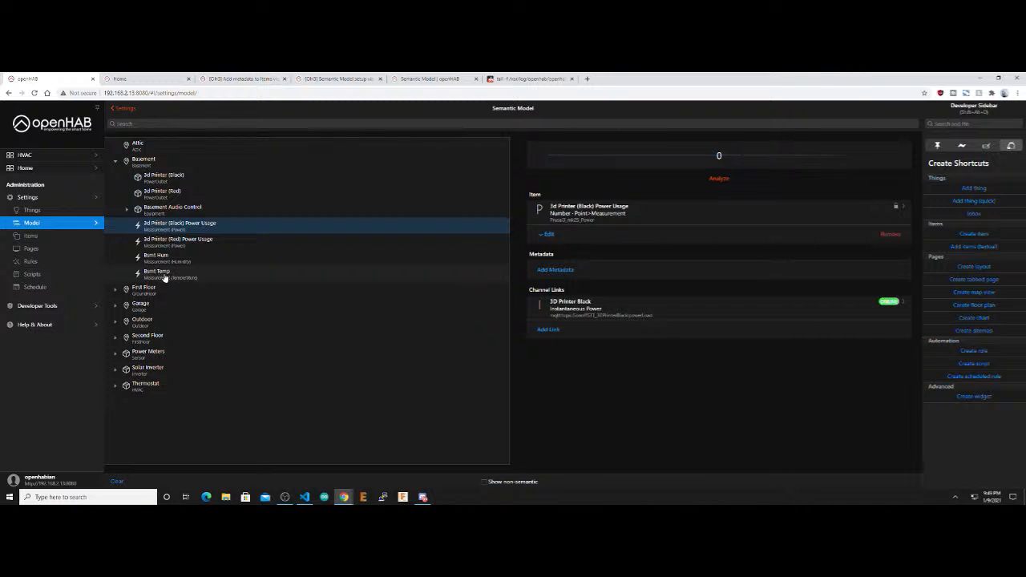
click(164, 275)
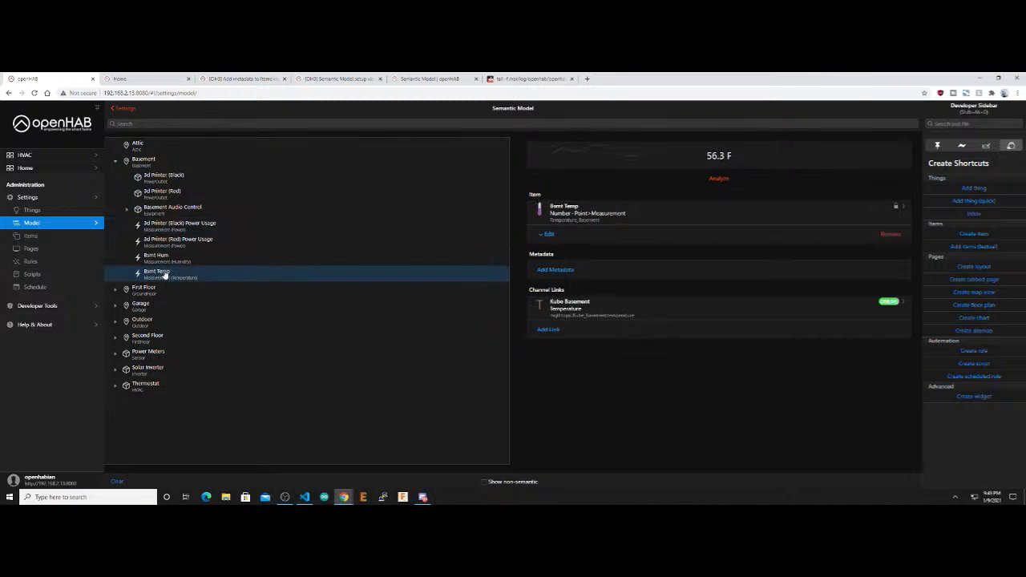
click(156, 259)
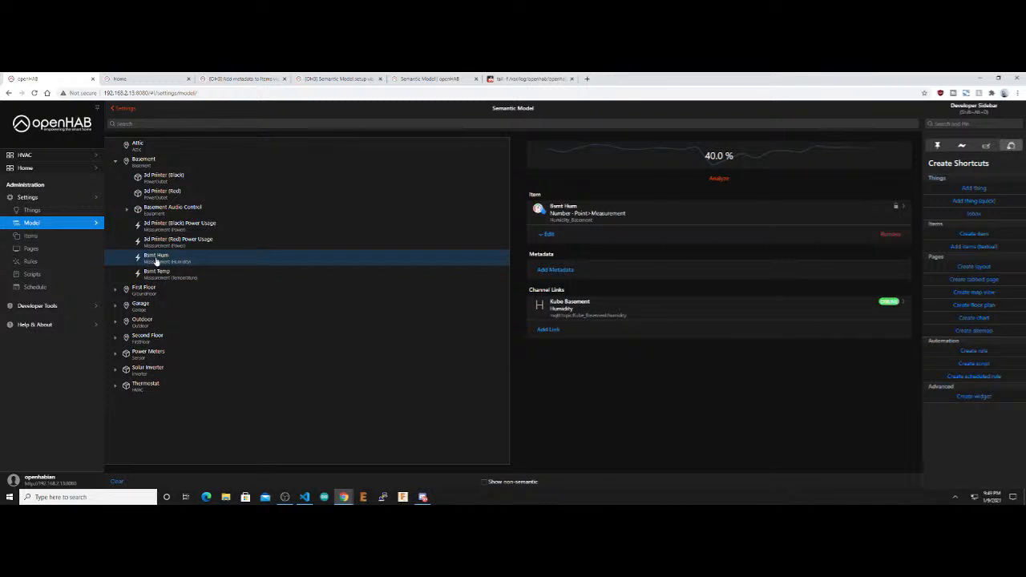
click(163, 243)
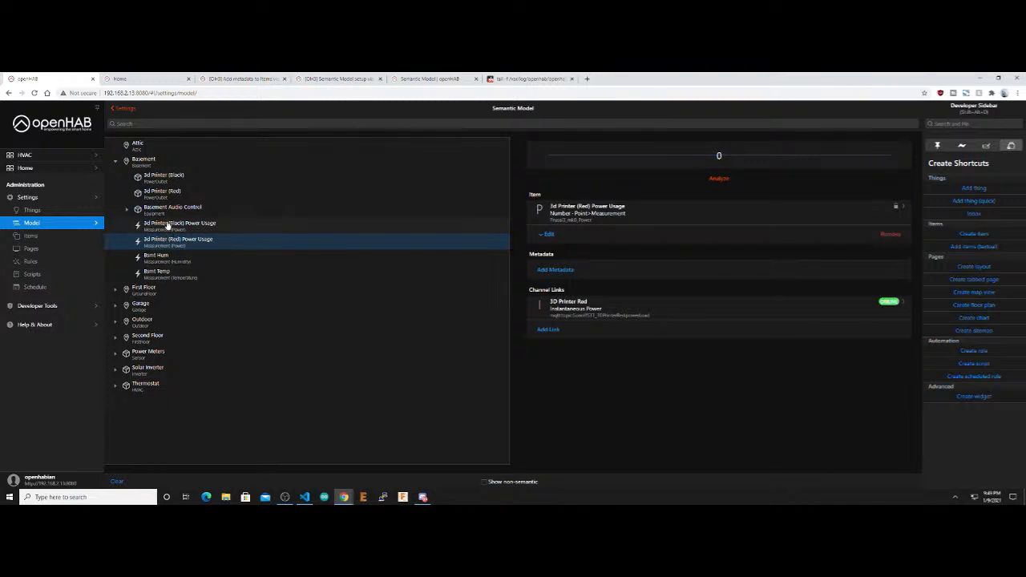
click(144, 163)
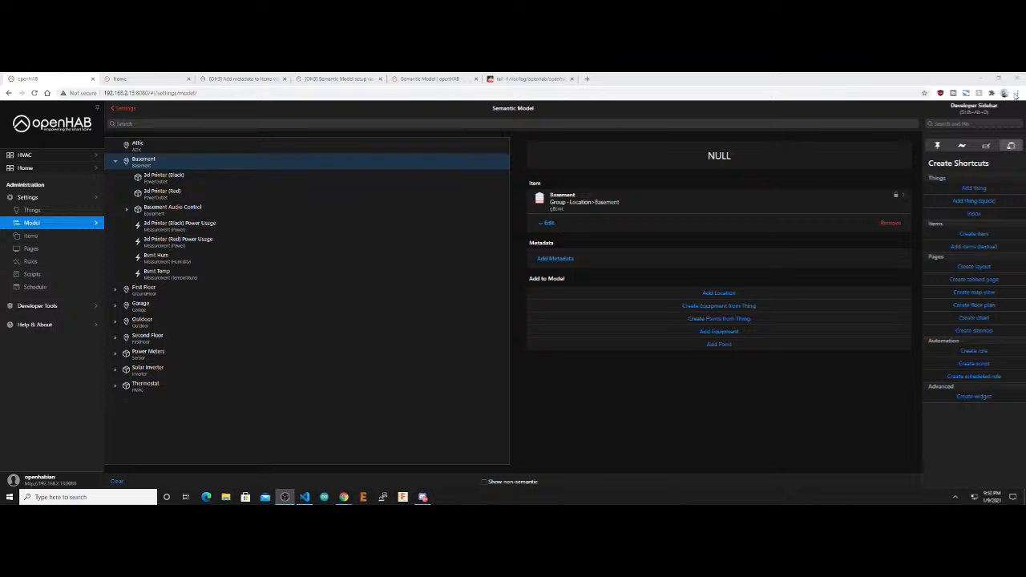
Enlarge the browser page zoom to 175%
click(1016, 94)
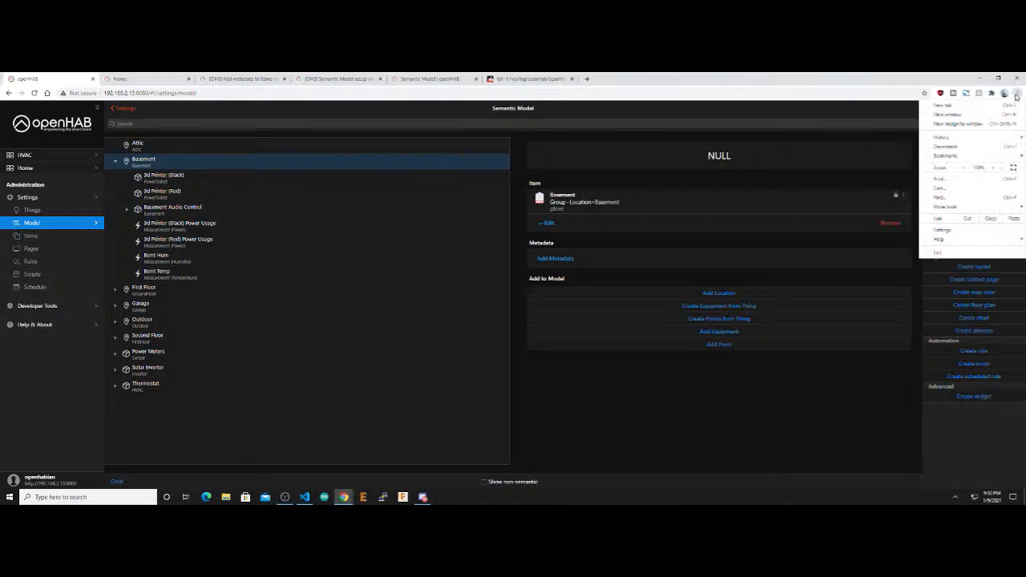
click(995, 167)
click(996, 168)
click(996, 168)
click(995, 168)
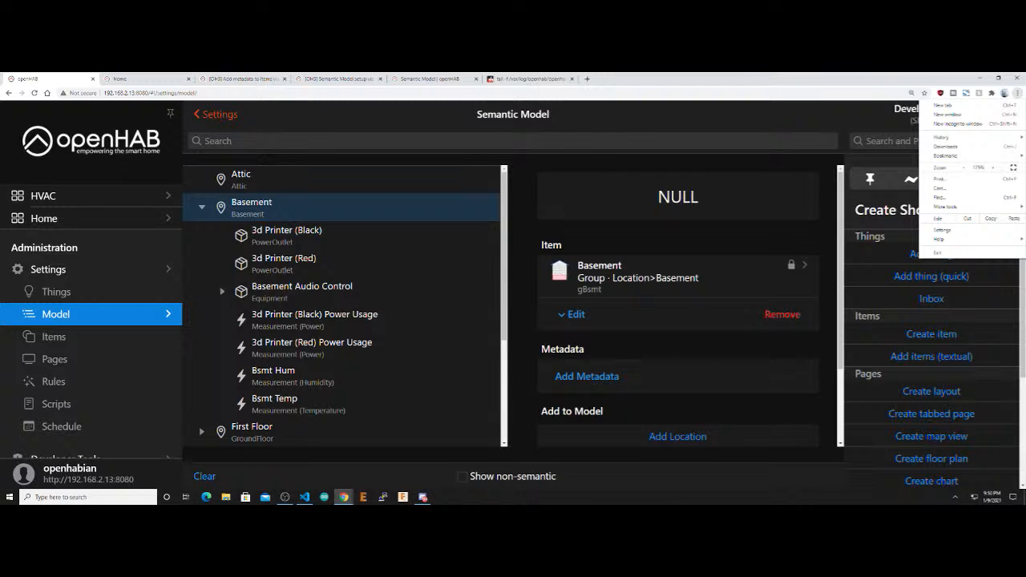
key(Escape)
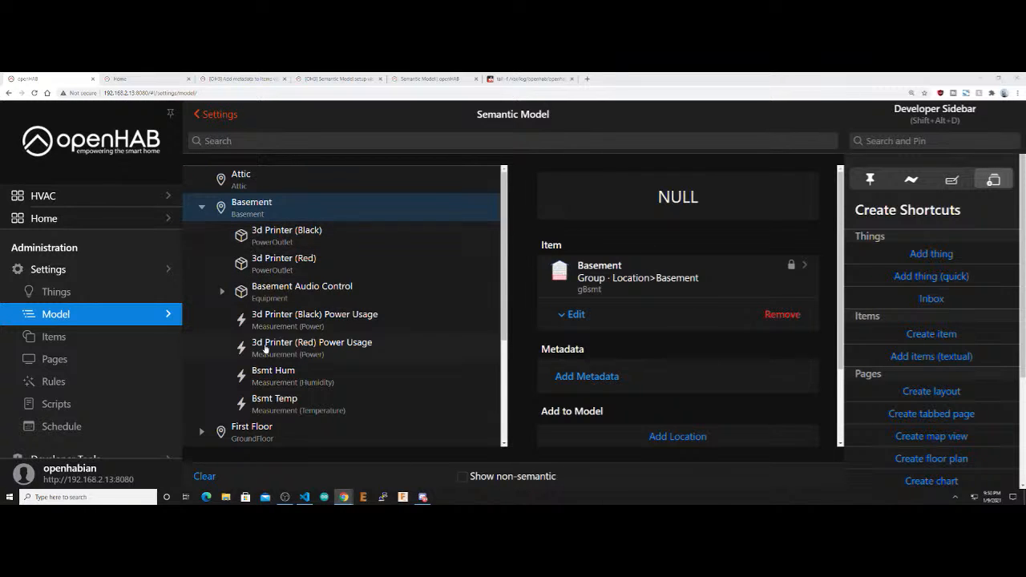
Compare the details of the 3d Printer (Red) Power Usage point with the Basement location, and look through the other locations
click(287, 345)
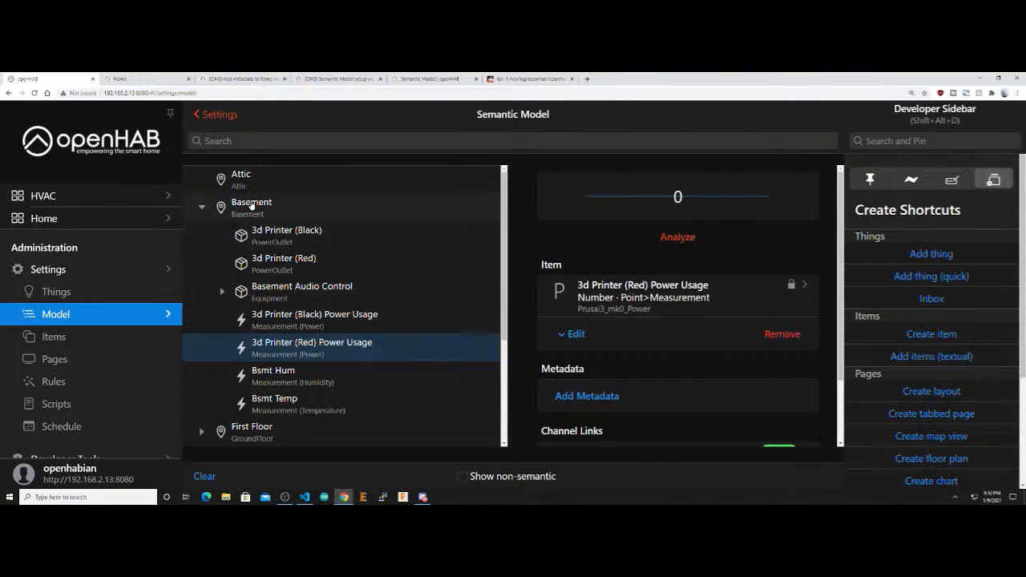
click(252, 205)
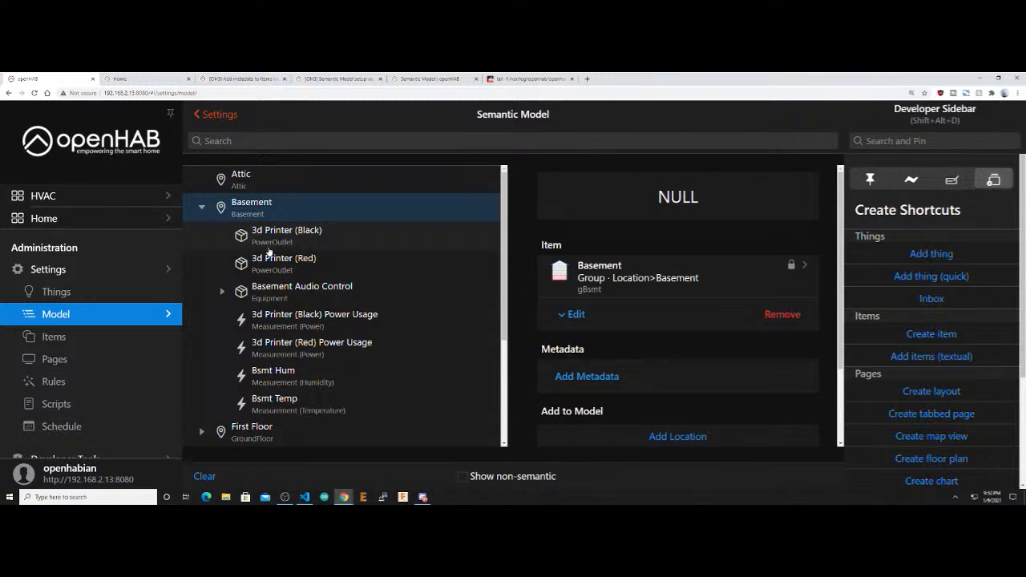
scroll(211, 273, down, 4)
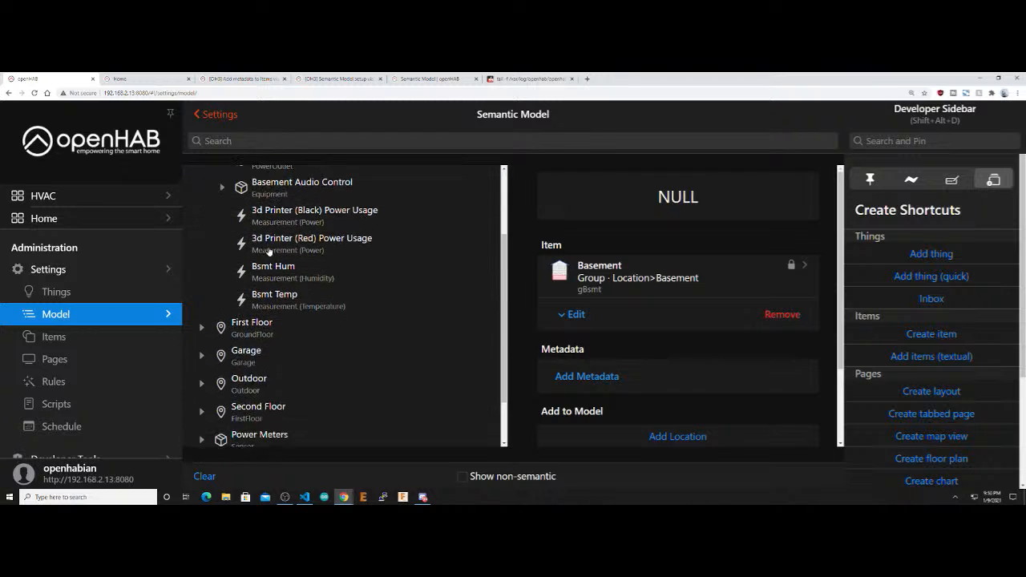
Expand the First Floor location and its Dining Room in the semantic model to view the equipment and points inside
click(202, 271)
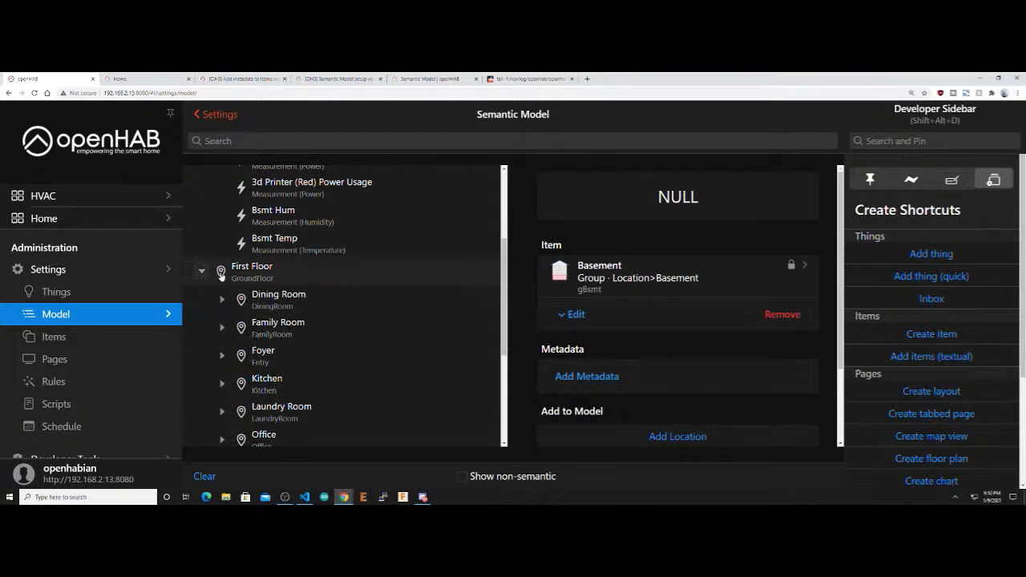
scroll(221, 272, down, 2)
click(223, 221)
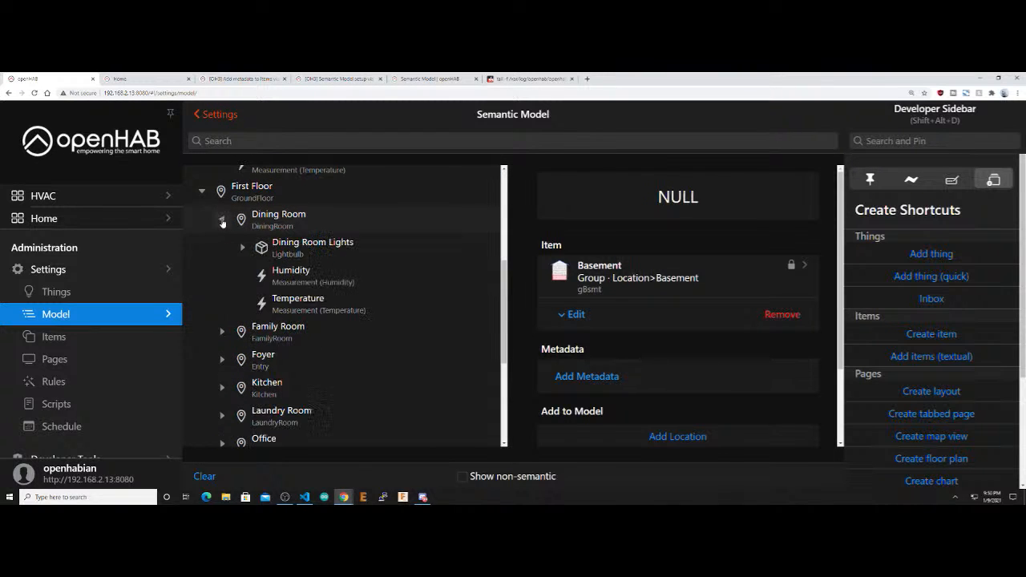
scroll(273, 248, up, 4)
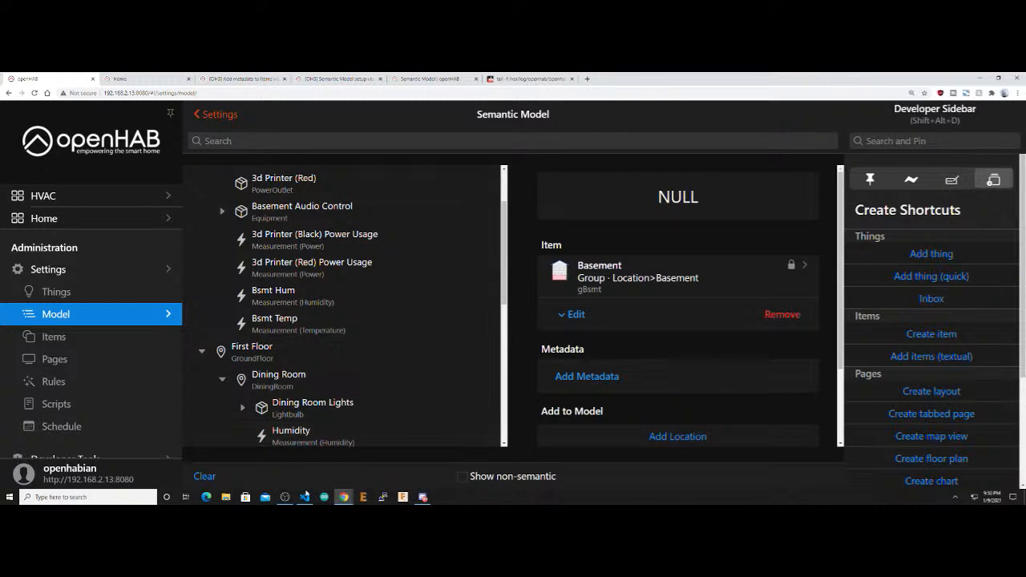
Switch to Visual Studio Code and open home.items from the items folder
click(305, 497)
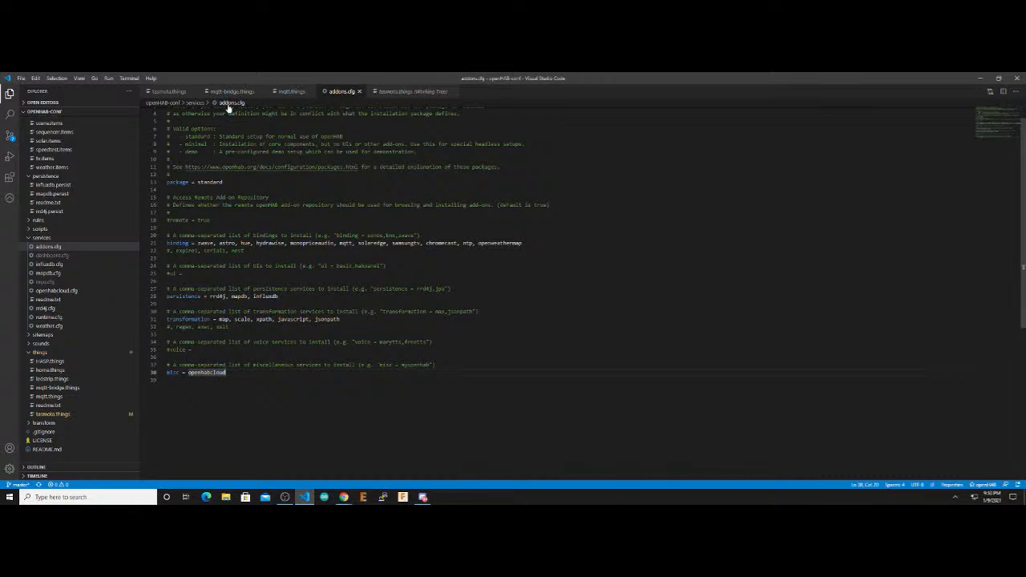
scroll(67, 228, up, 3)
scroll(58, 232, up, 2)
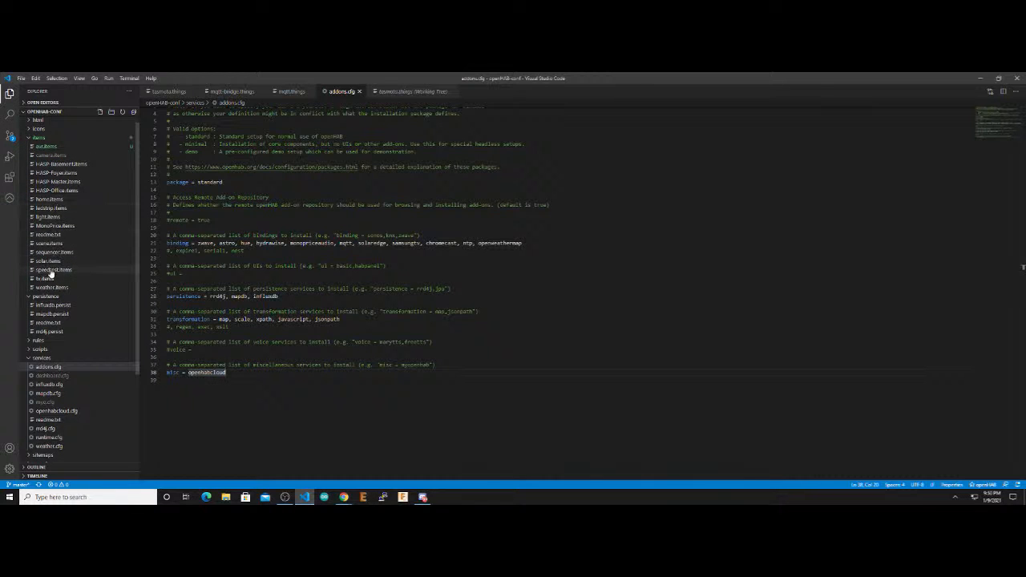
scroll(50, 277, up, 1)
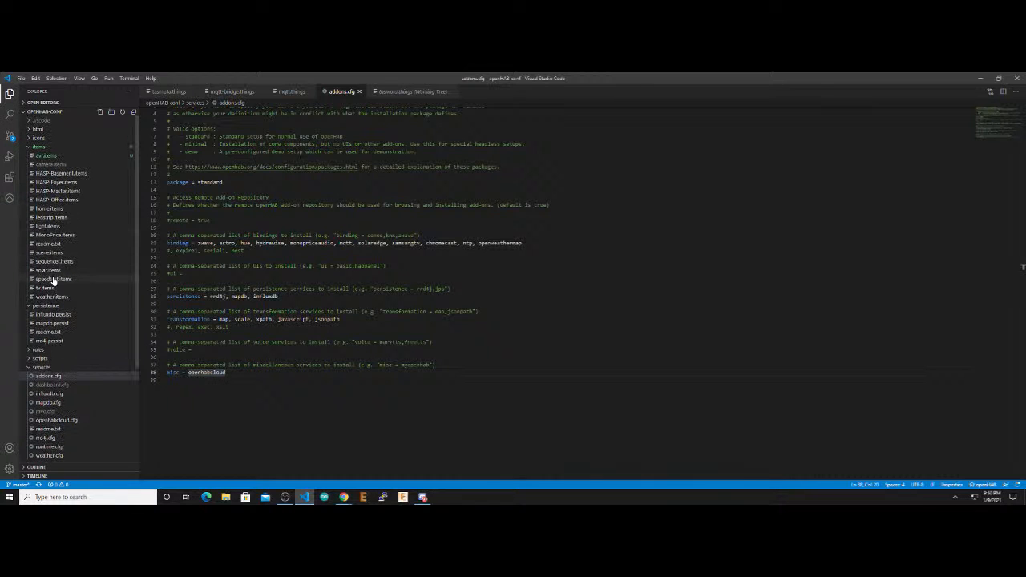
click(46, 210)
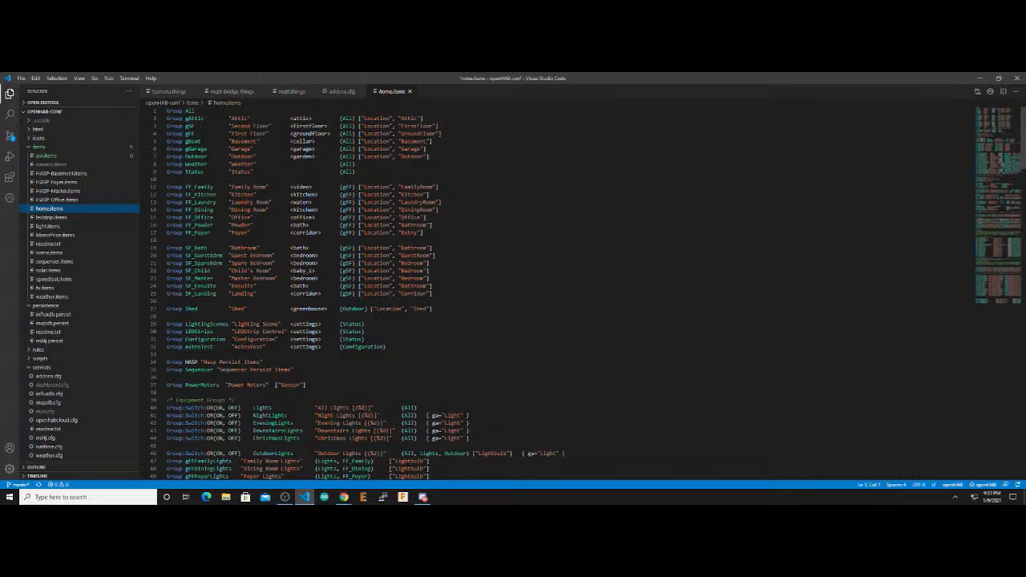
Examine the Basement group's name, label and Location tags in home.items, and the tags of the Outdoor, Kitchen, Office and Guest Bedroom groups
double_click(198, 141)
click(242, 142)
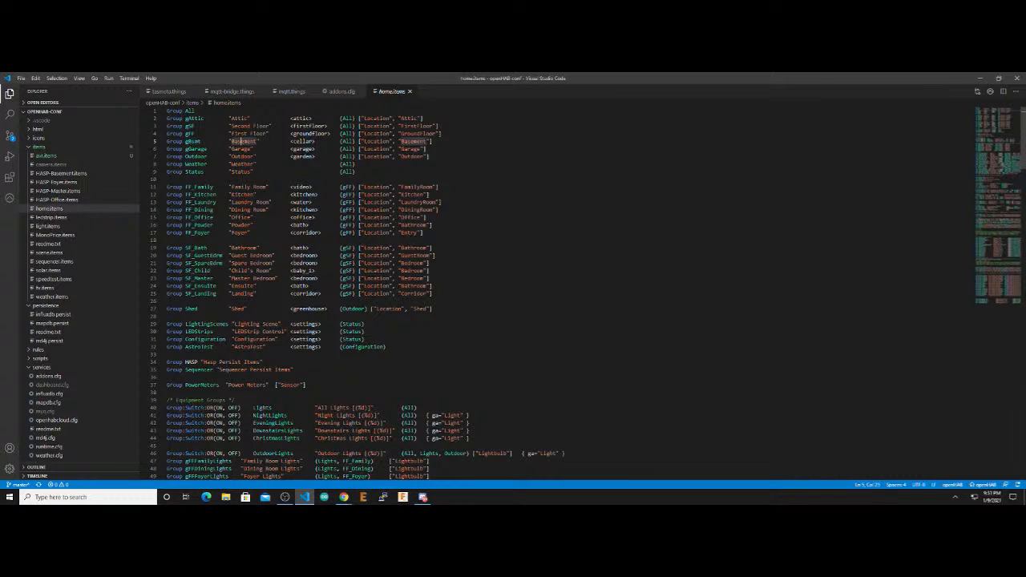
drag(433, 141, 358, 142)
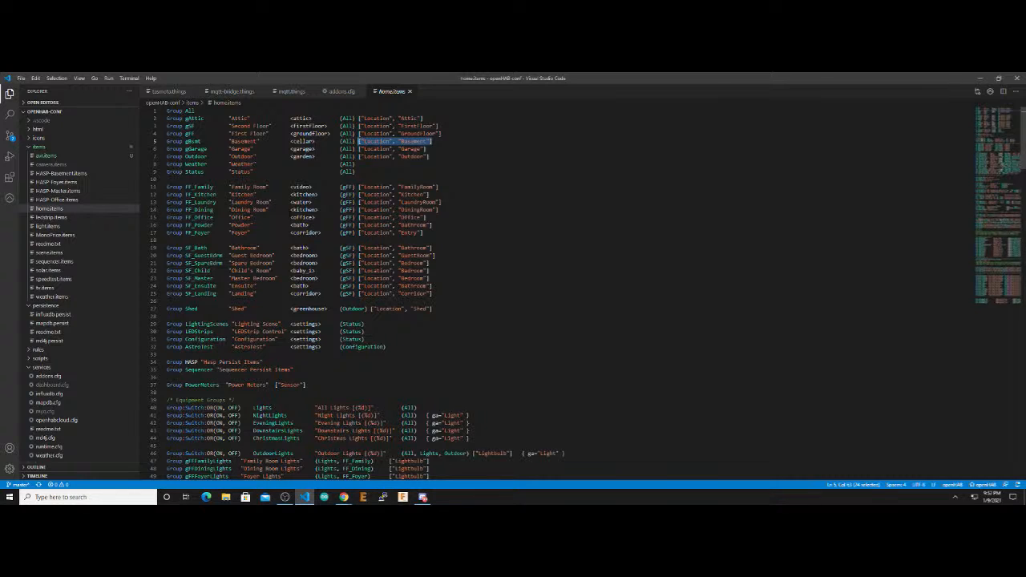
click(192, 156)
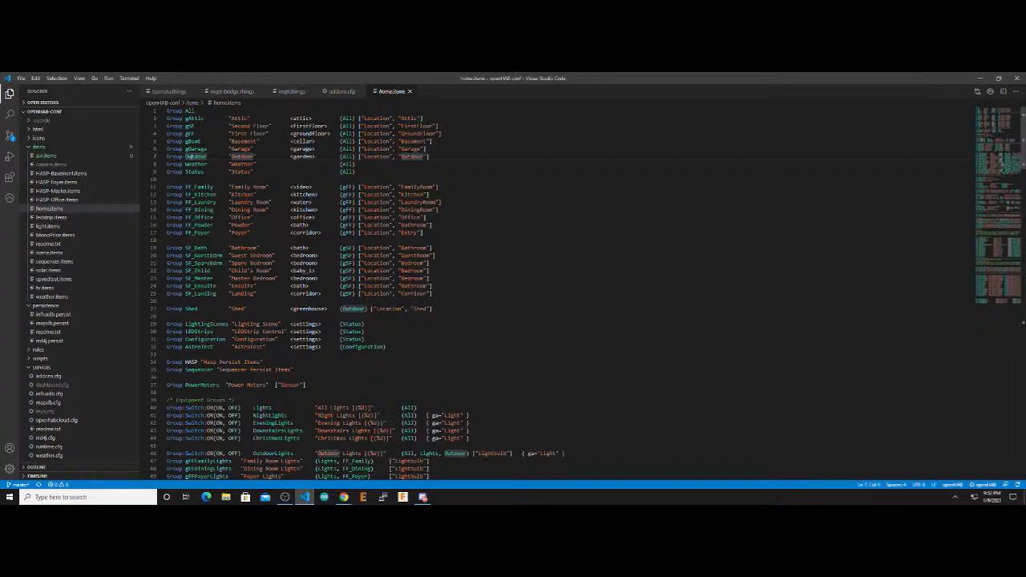
drag(430, 195, 231, 194)
click(428, 195)
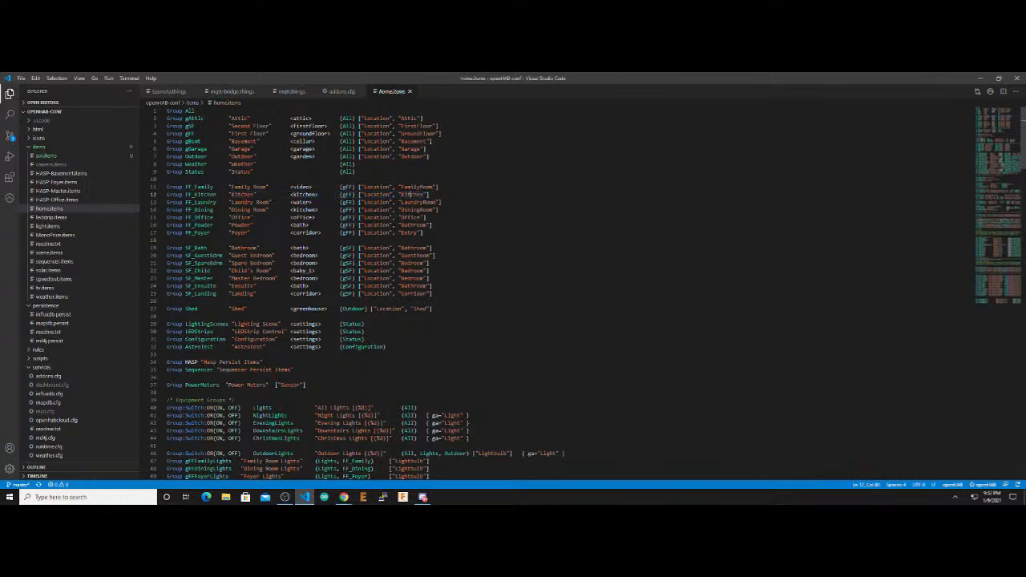
click(415, 218)
click(411, 256)
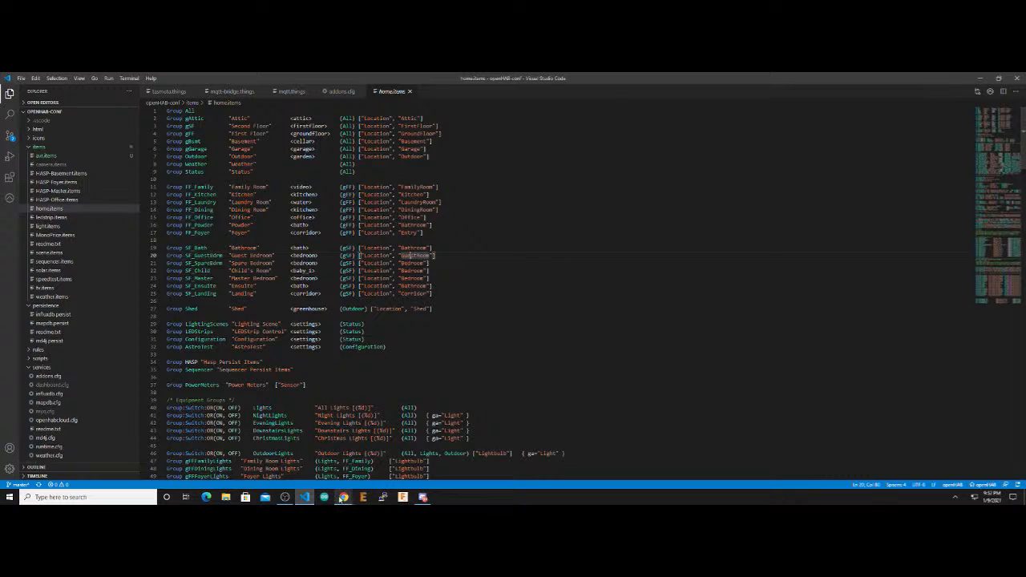
Switch to Chrome and review the ontology and relationships diagram in the openHAB Semantic Model documentation
mouse_move(343, 497)
click(312, 463)
click(430, 78)
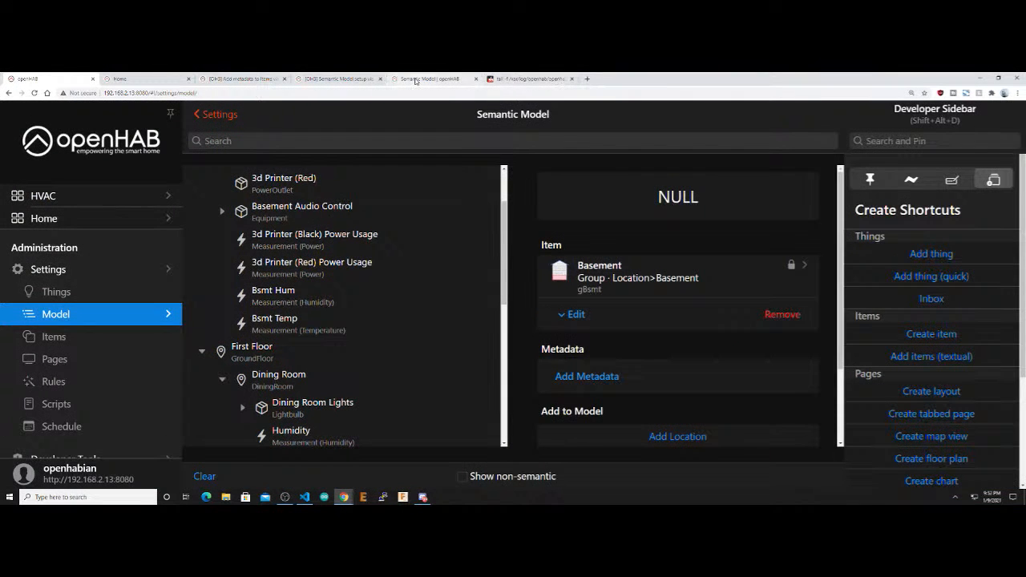
scroll(315, 238, down, 3)
scroll(315, 239, up, 5)
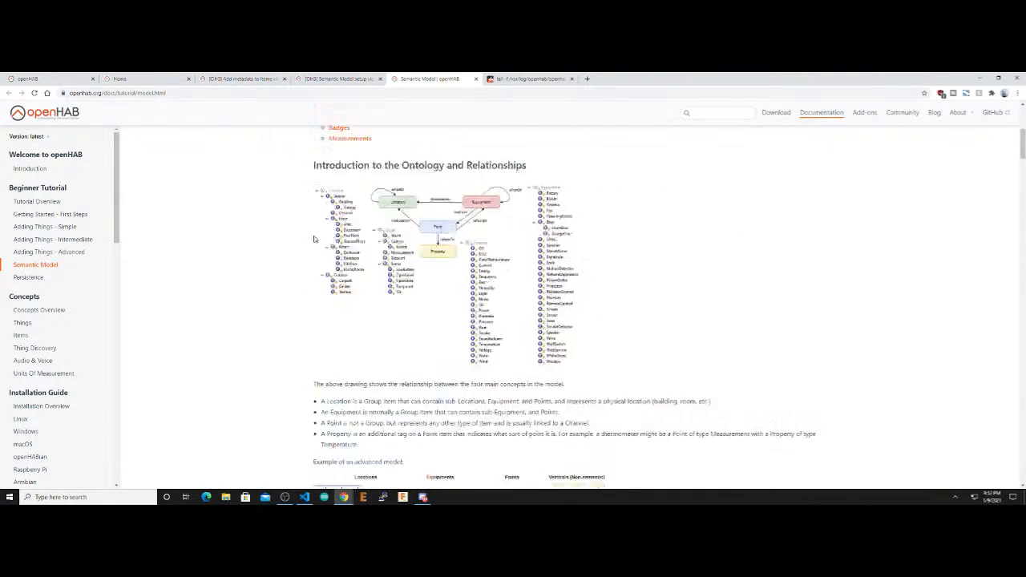
scroll(529, 262, down, 1)
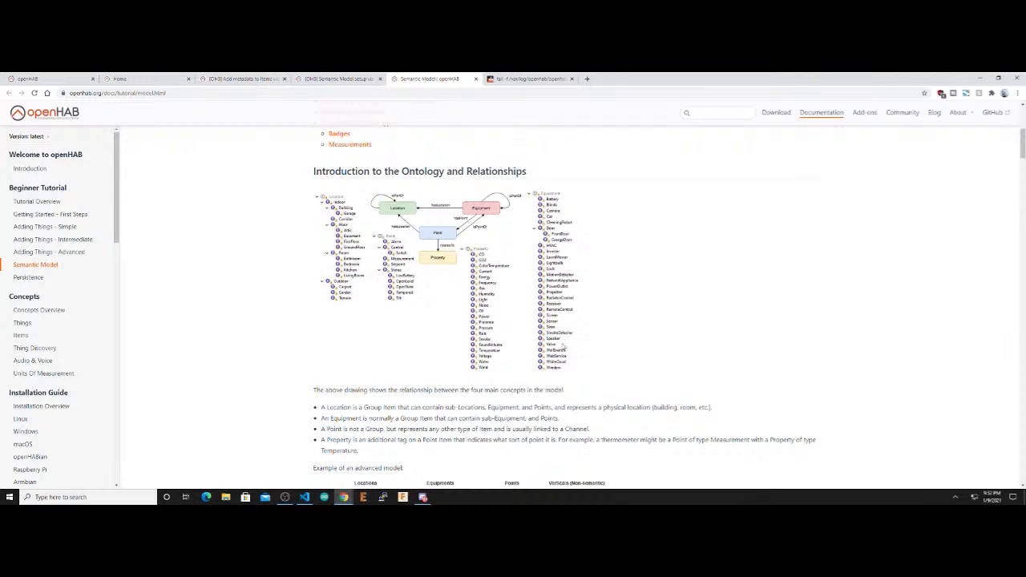
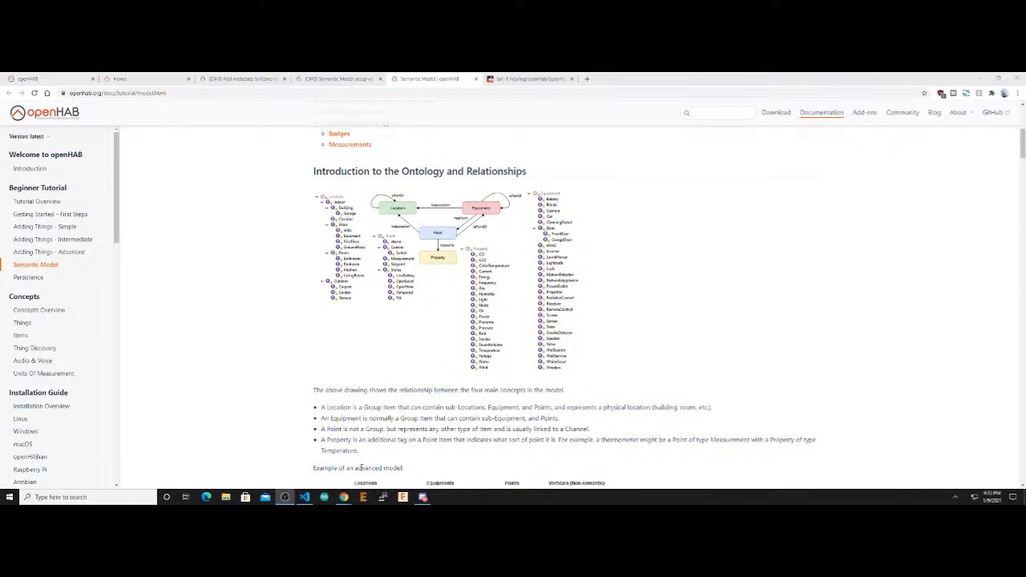
Return to home.items in Visual Studio Code and look over the equipment groups below the locations
click(305, 498)
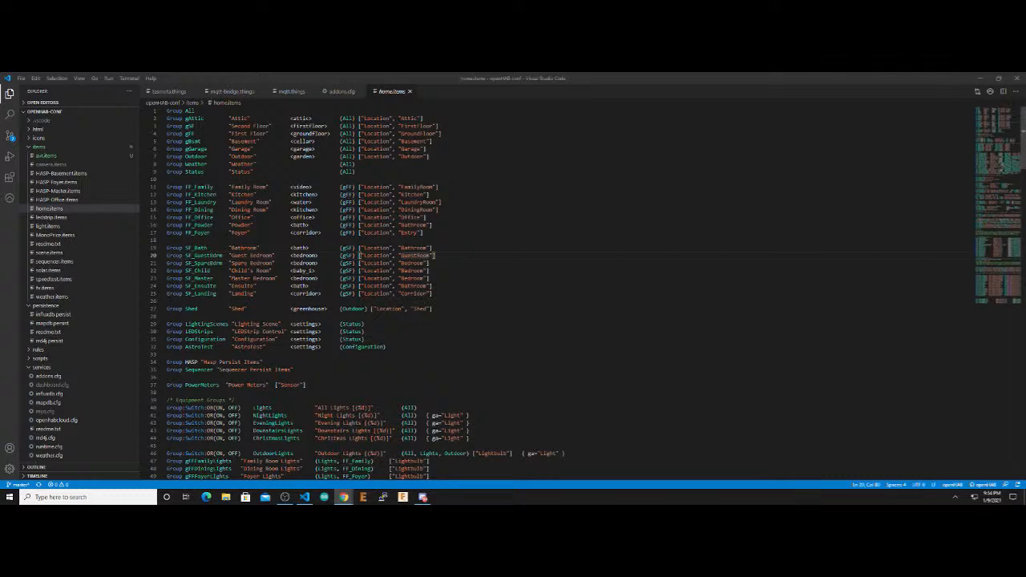
click(401, 75)
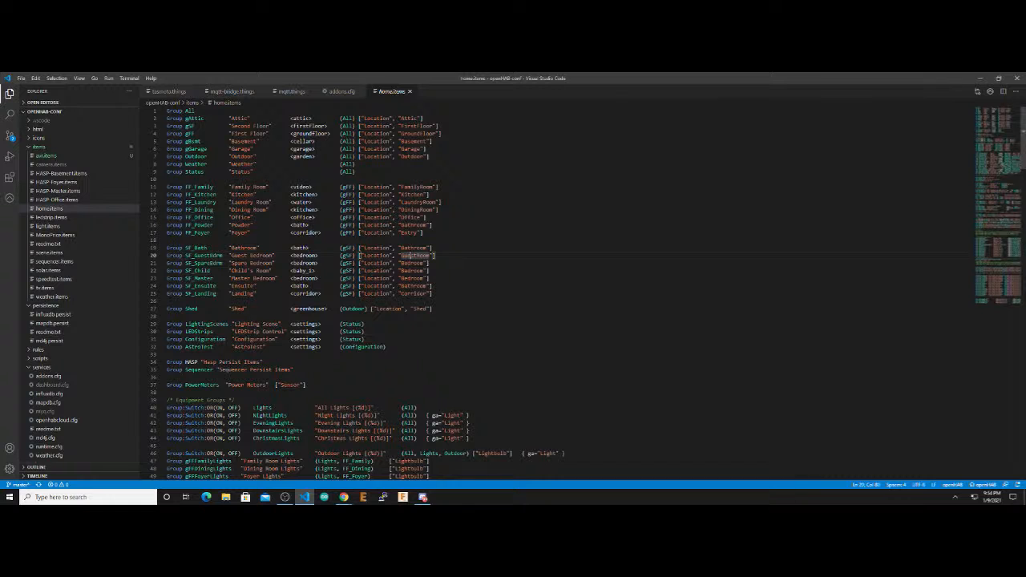
scroll(587, 293, down, 2)
scroll(353, 293, down, 2)
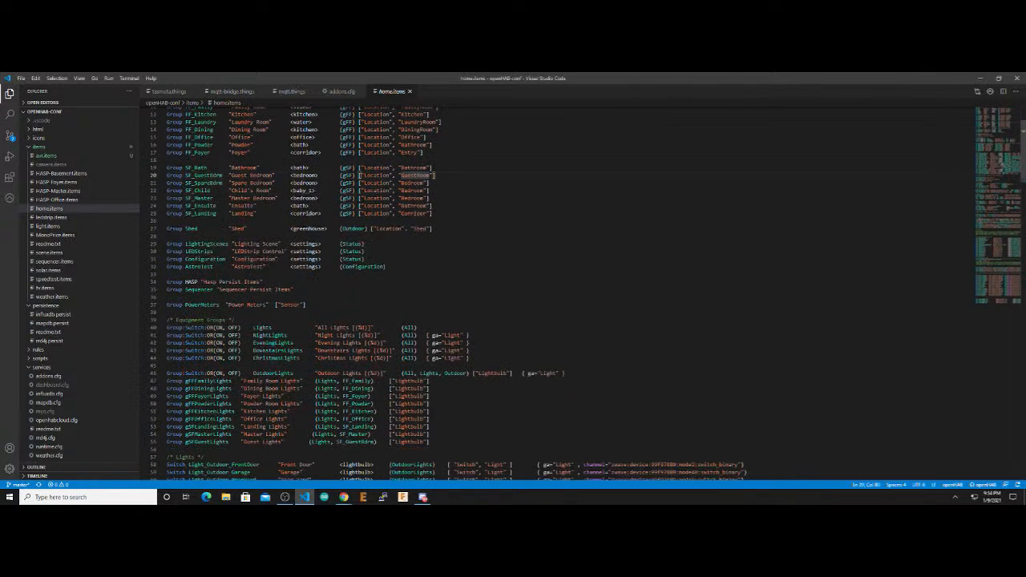
Open MonoPrice.items and examine the Property and SoundVolume tags on the Kitchen Volume item
click(50, 234)
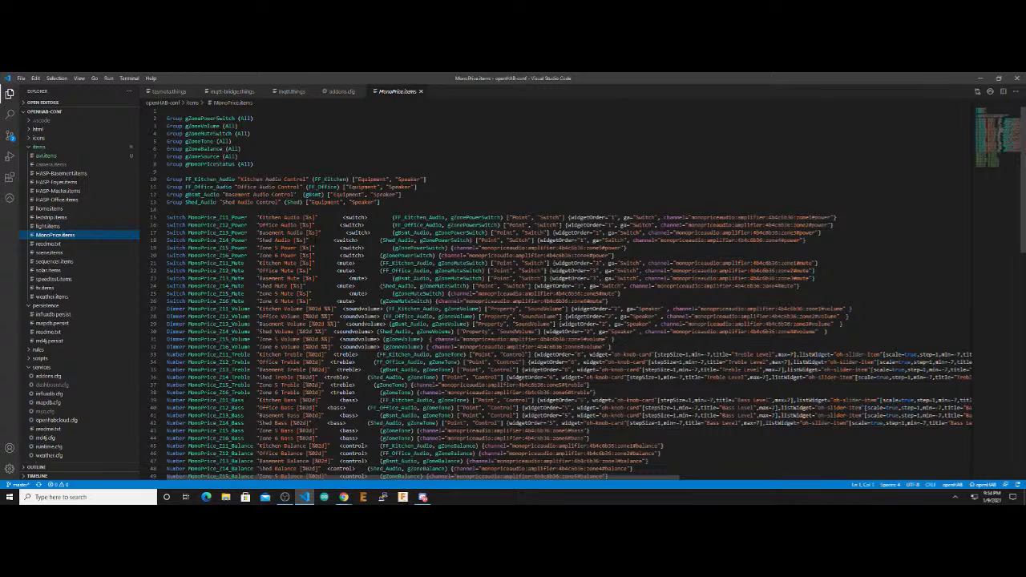
scroll(585, 293, down, 2)
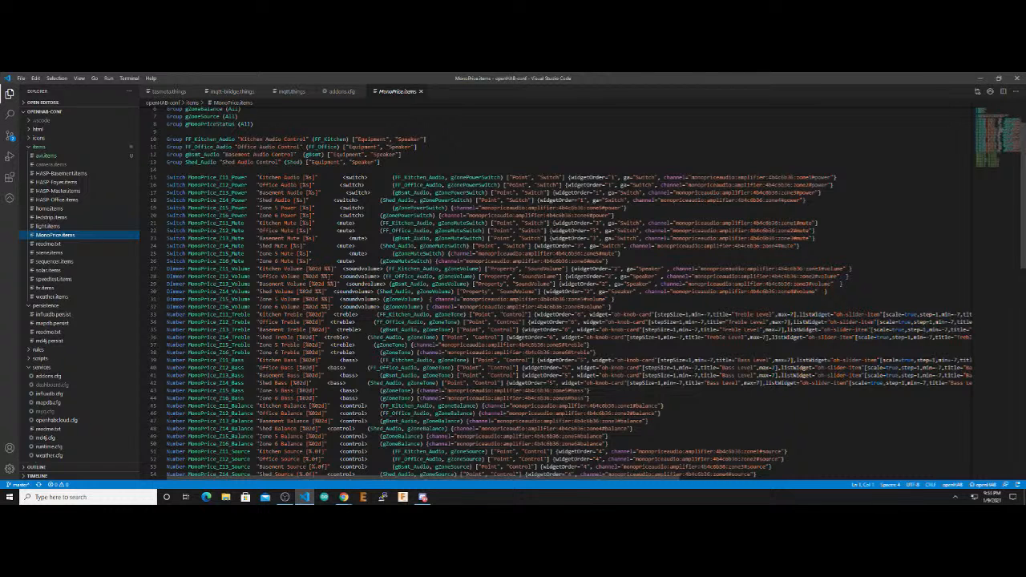
scroll(585, 293, down, 1)
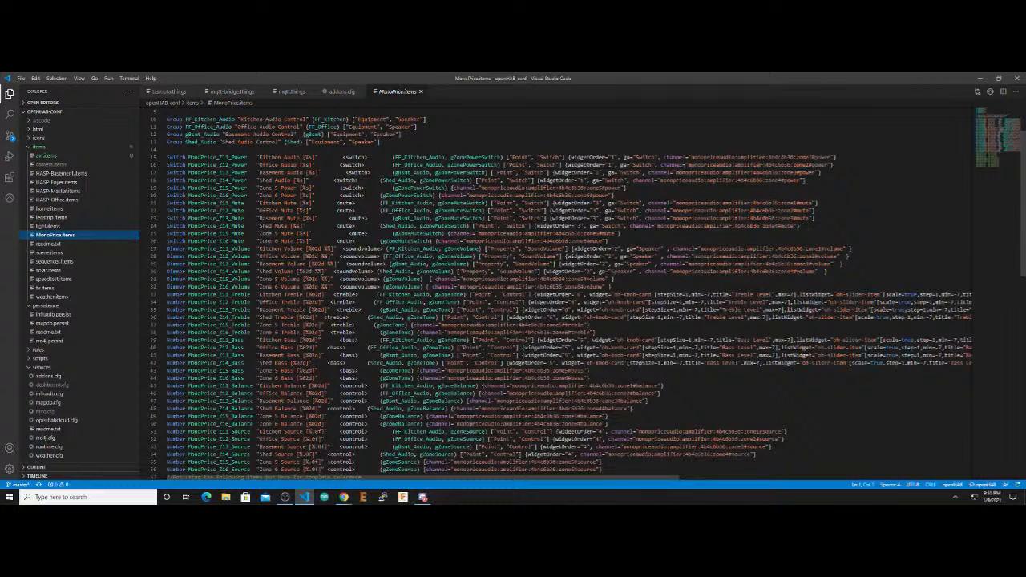
double_click(539, 248)
click(489, 249)
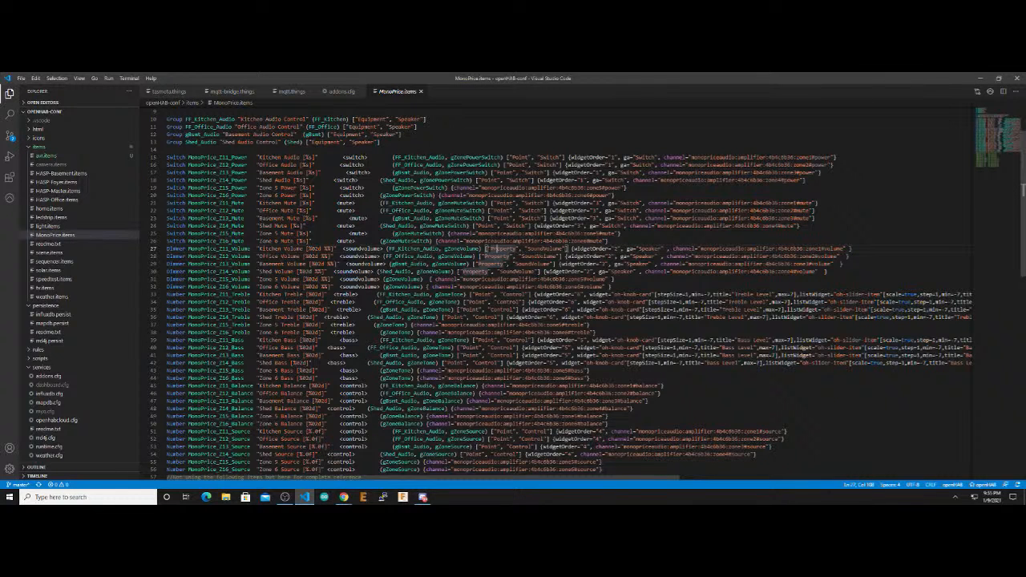
scroll(513, 321, up, 3)
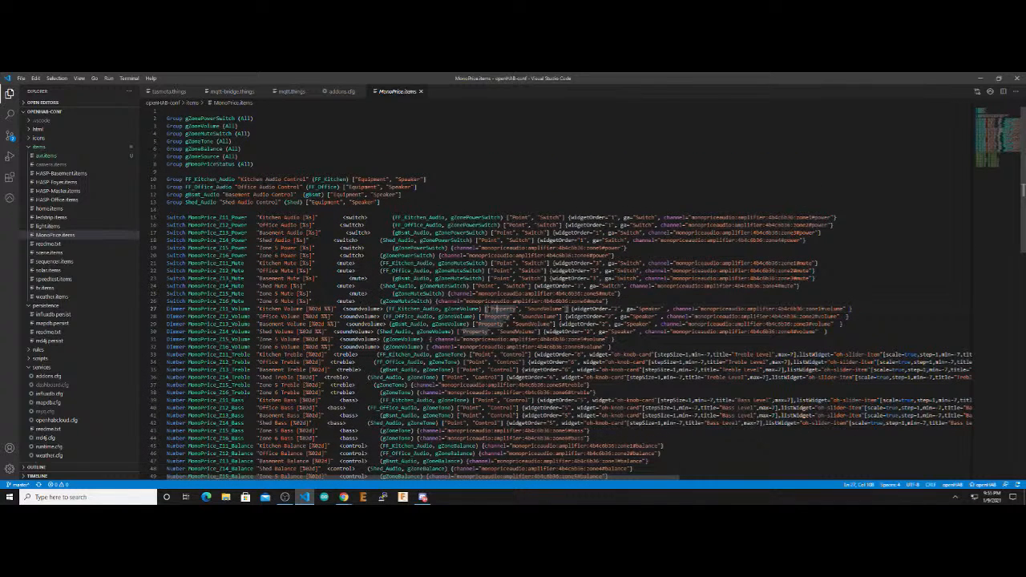
Examine the Kitchen power item's group membership and the FF_Kitchen_Audio group's label and Equipment and Speaker tags
double_click(421, 217)
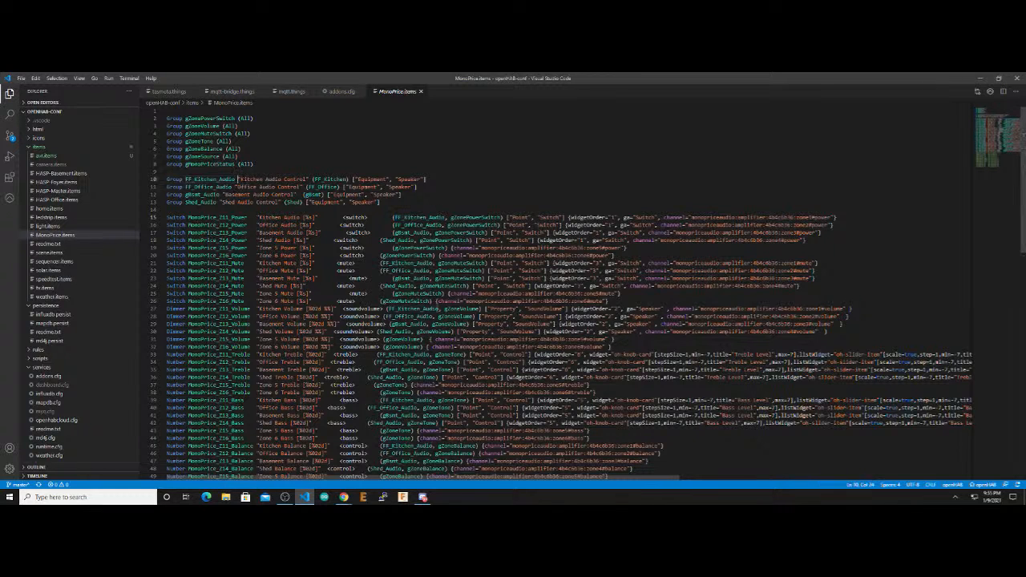
drag(237, 180, 307, 179)
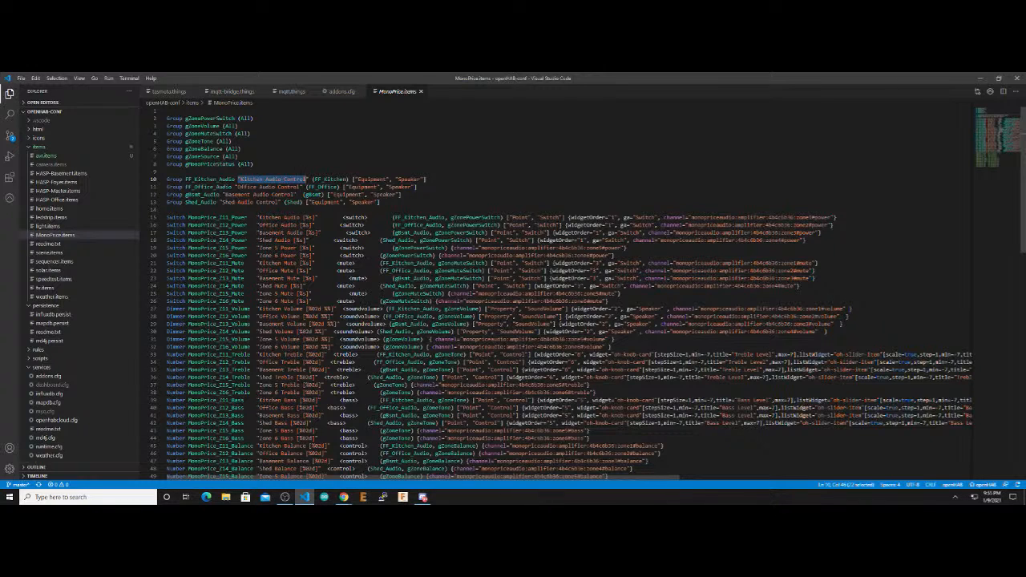
drag(427, 179, 350, 179)
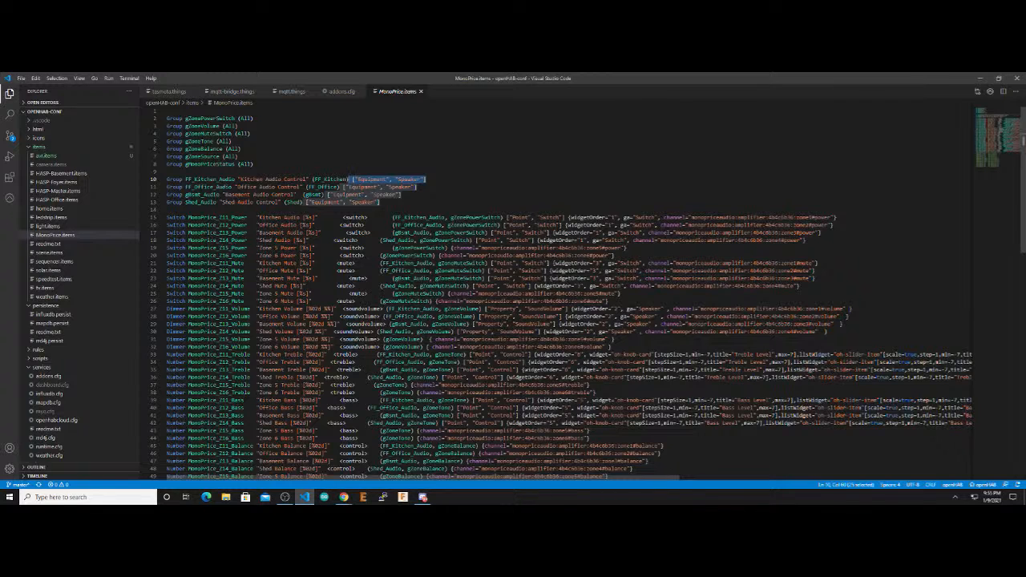
click(433, 180)
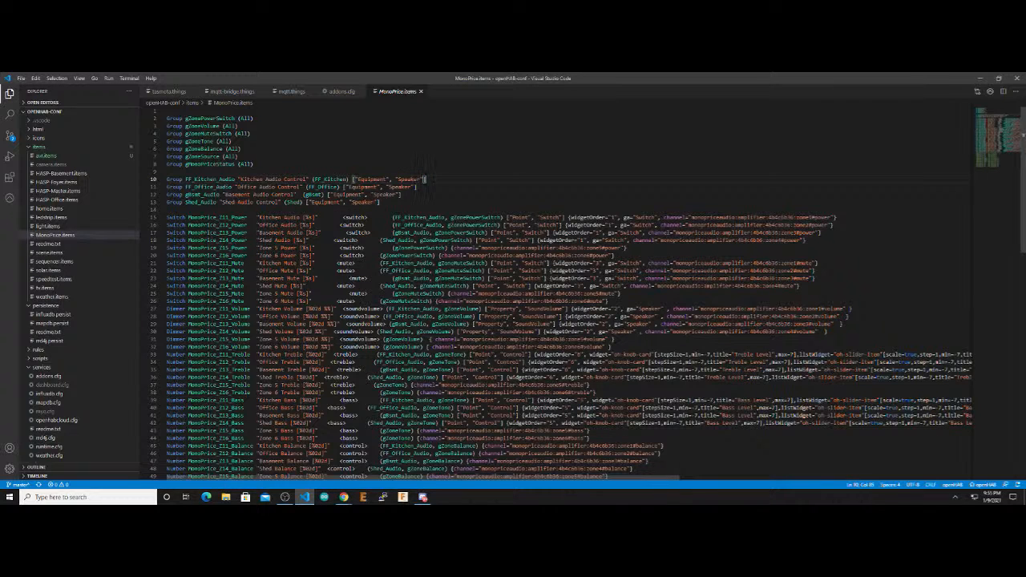
drag(425, 180, 351, 181)
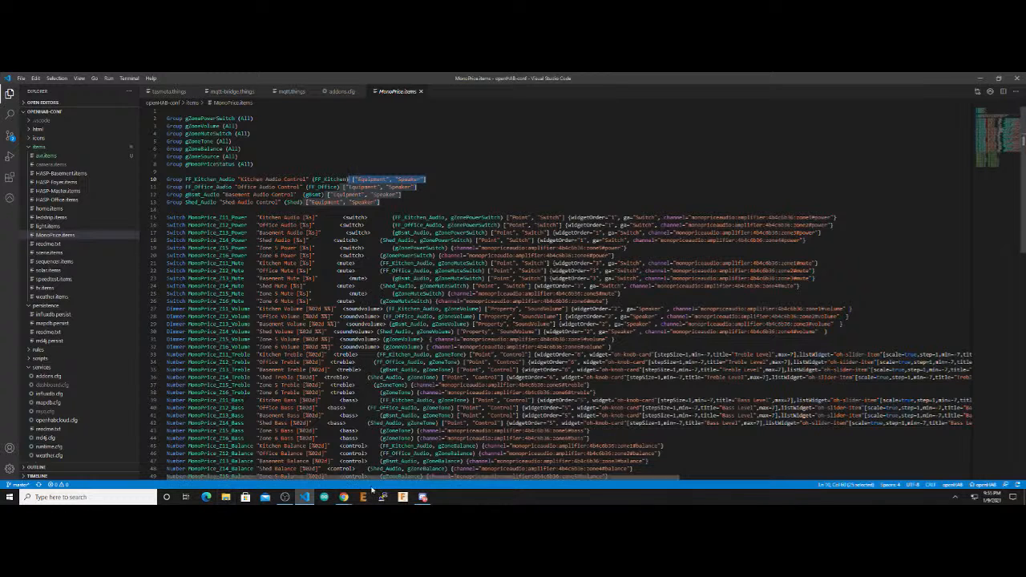
Switch to Chrome, return to the openHAB model page, and reduce the browser page zoom to its default size
mouse_move(344, 497)
click(311, 481)
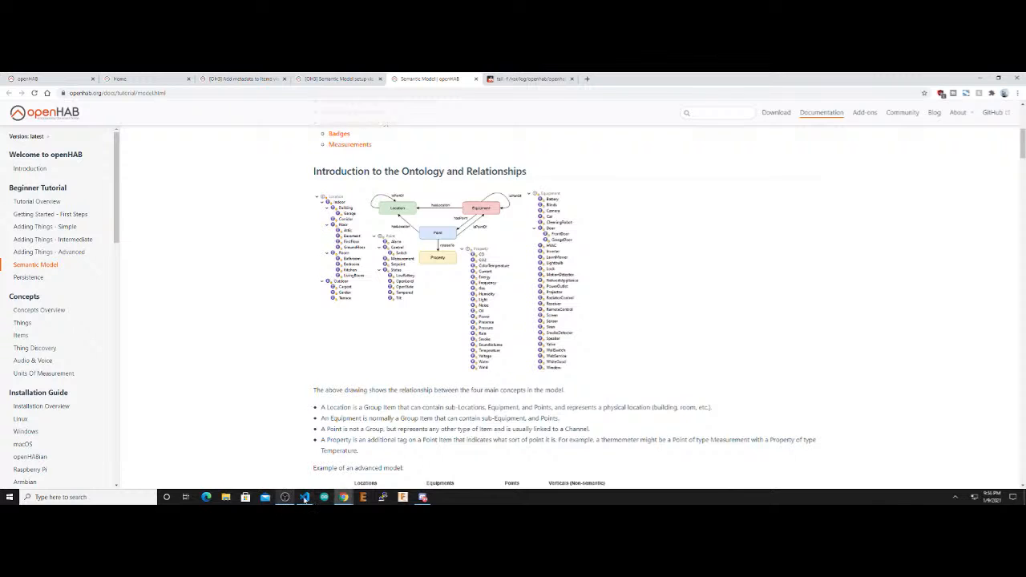
click(40, 78)
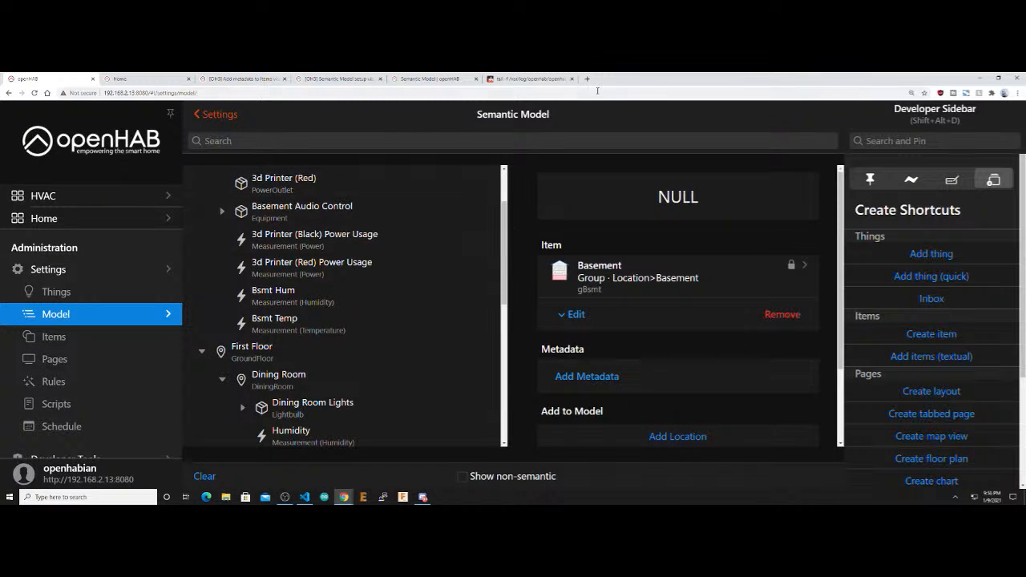
click(1018, 93)
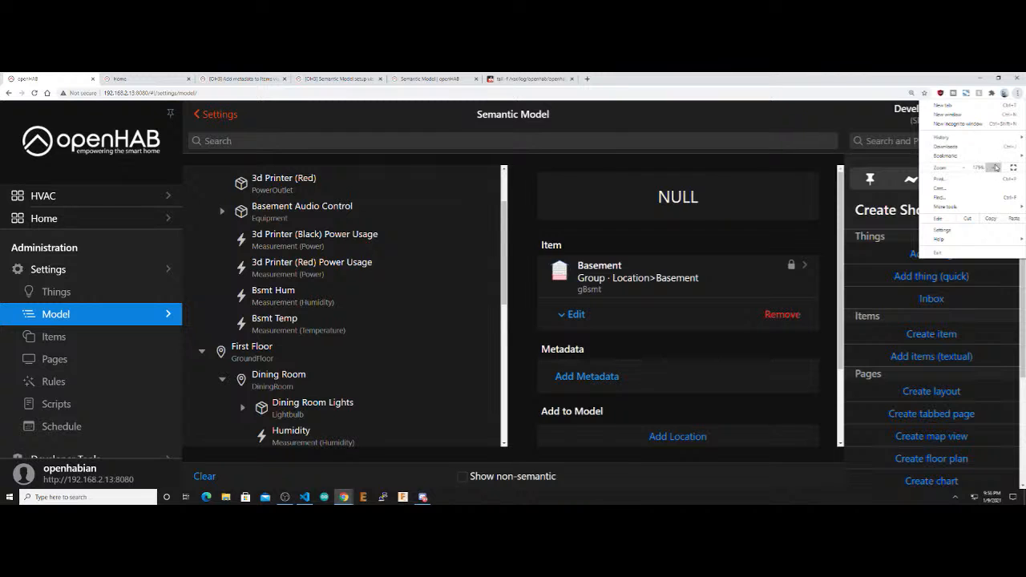
click(966, 169)
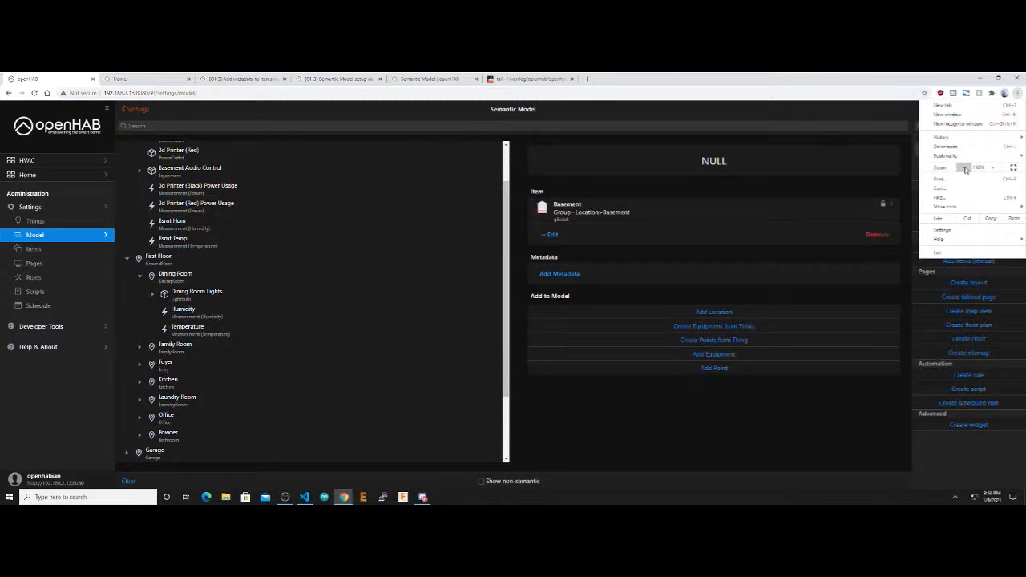
click(966, 169)
click(639, 83)
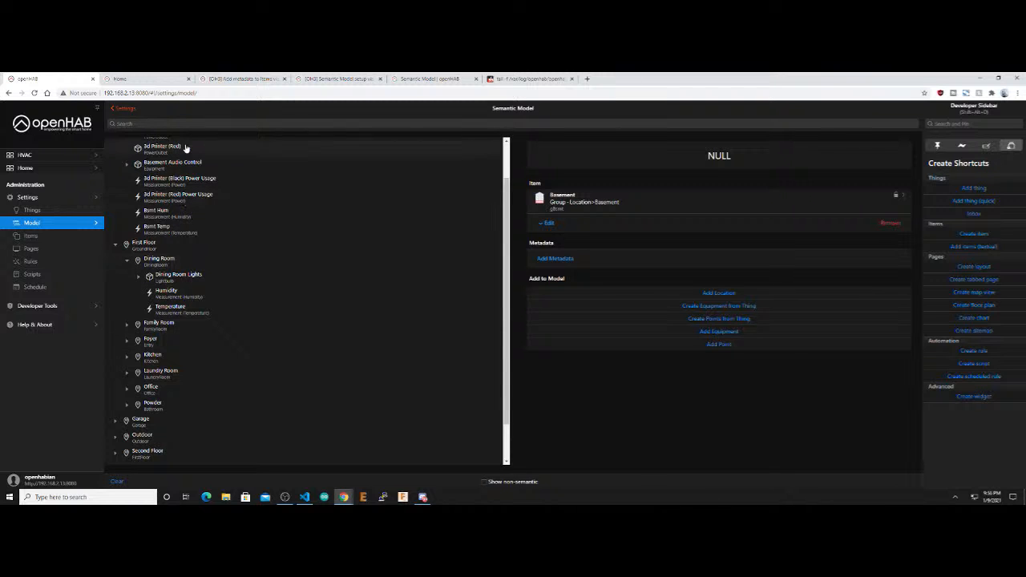
scroll(184, 302, up, 1)
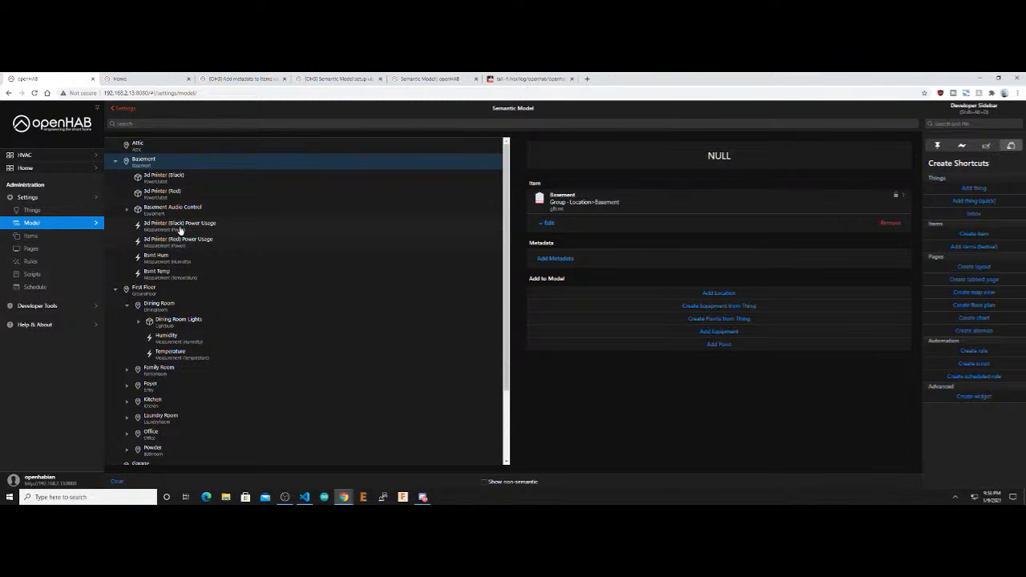
Leave the semantic model for the home overview and view its Locations, Equipment and Properties pages
scroll(198, 268, down, 2)
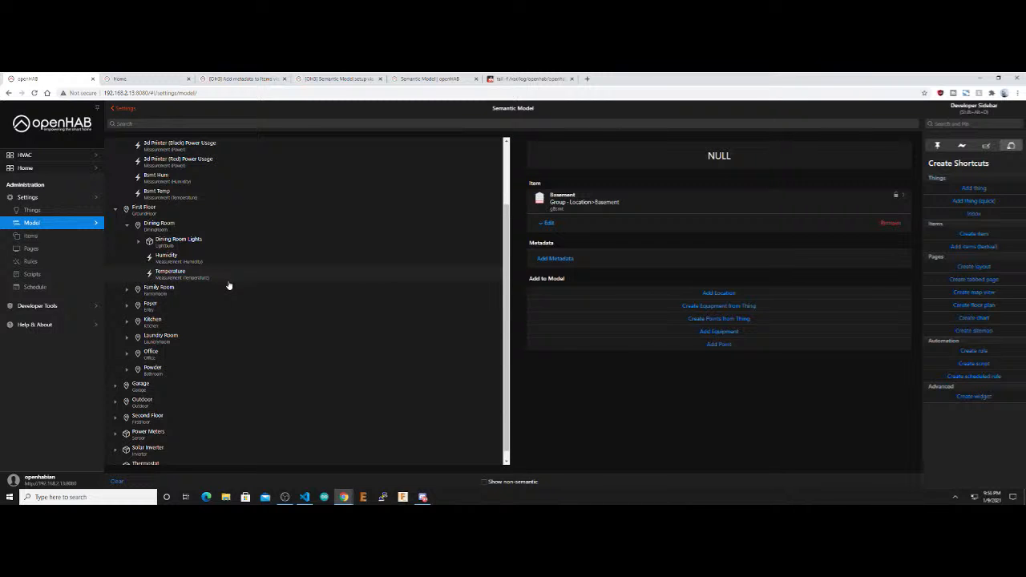
click(62, 127)
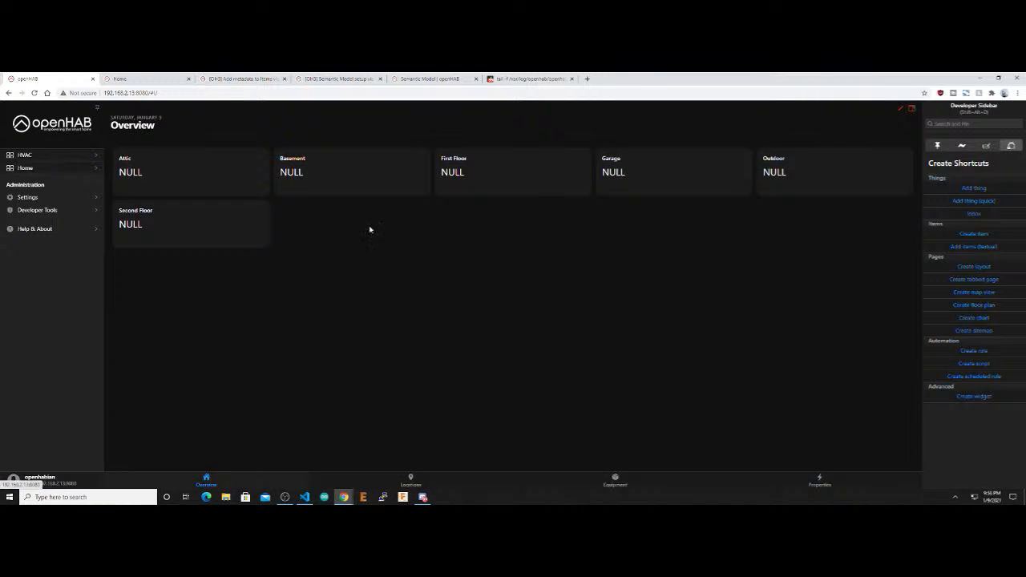
click(385, 484)
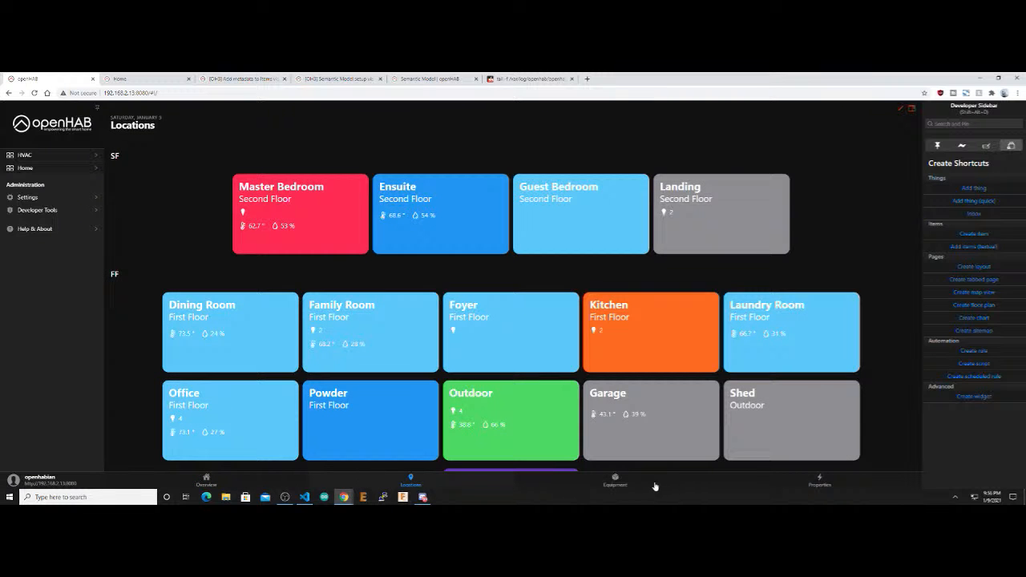
click(655, 486)
click(804, 489)
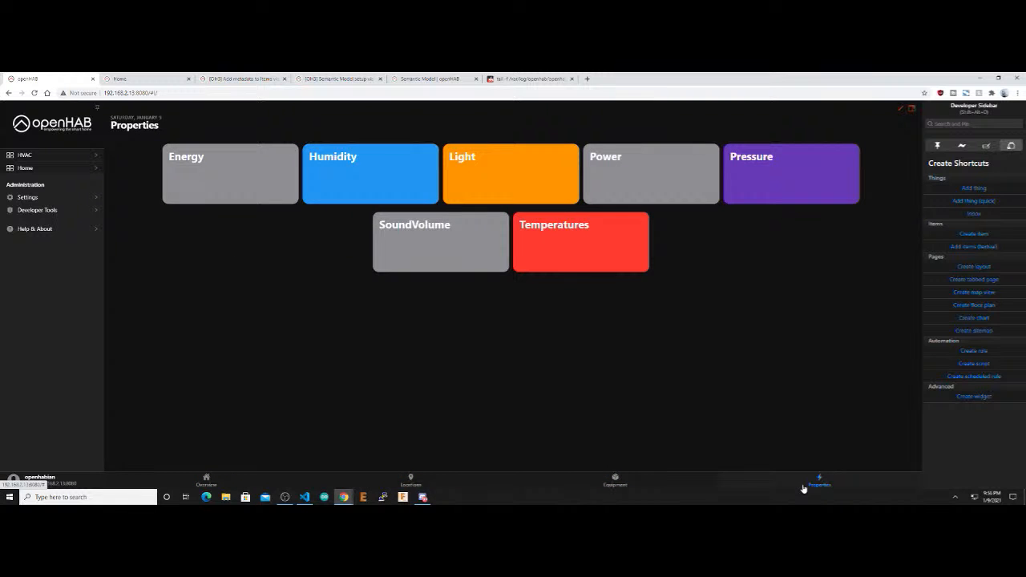
click(651, 486)
Return to the Locations view and look over the location cards from Master Bedroom down to Basement
click(422, 478)
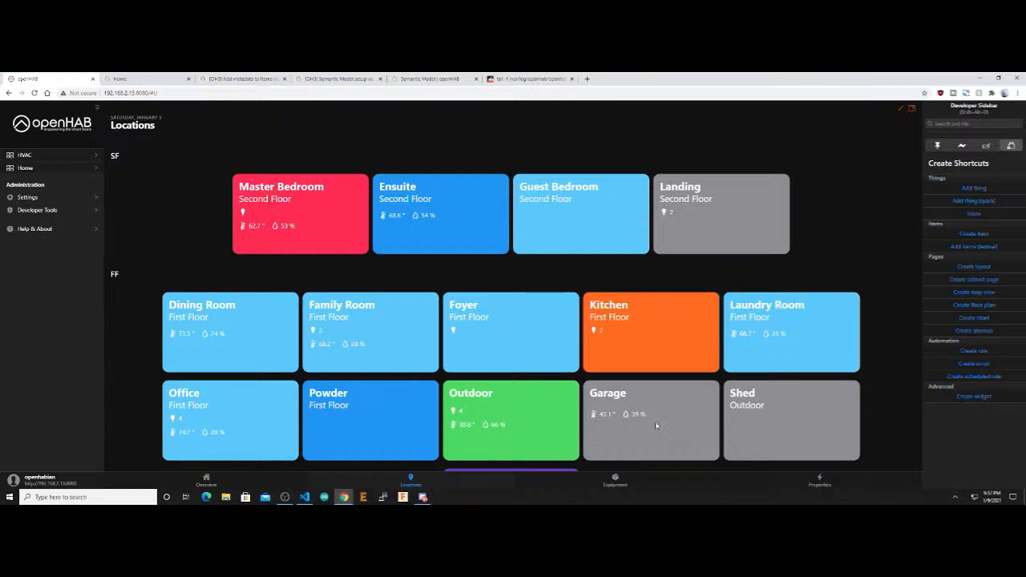
scroll(520, 422, down, 2)
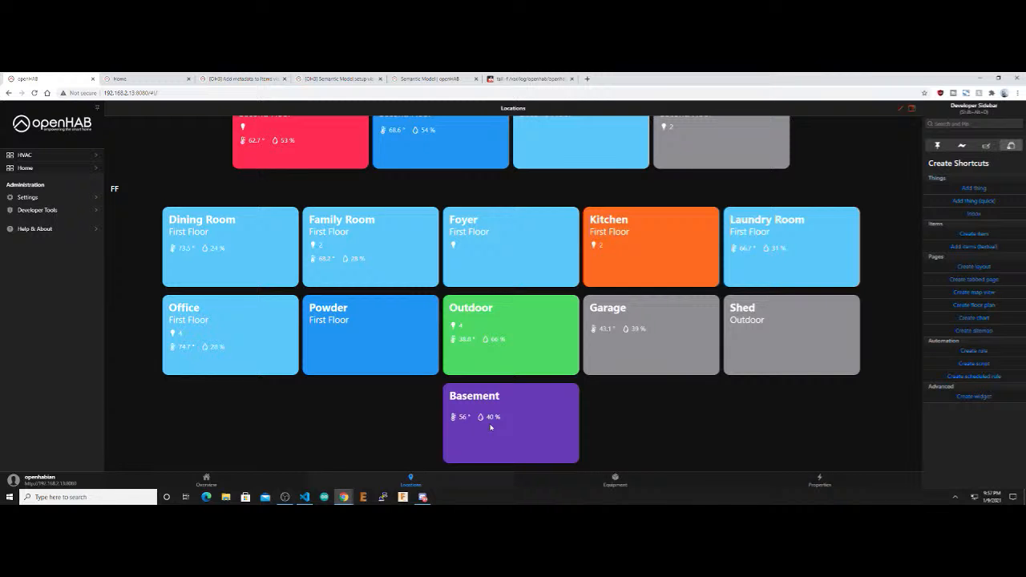
scroll(453, 348, up, 2)
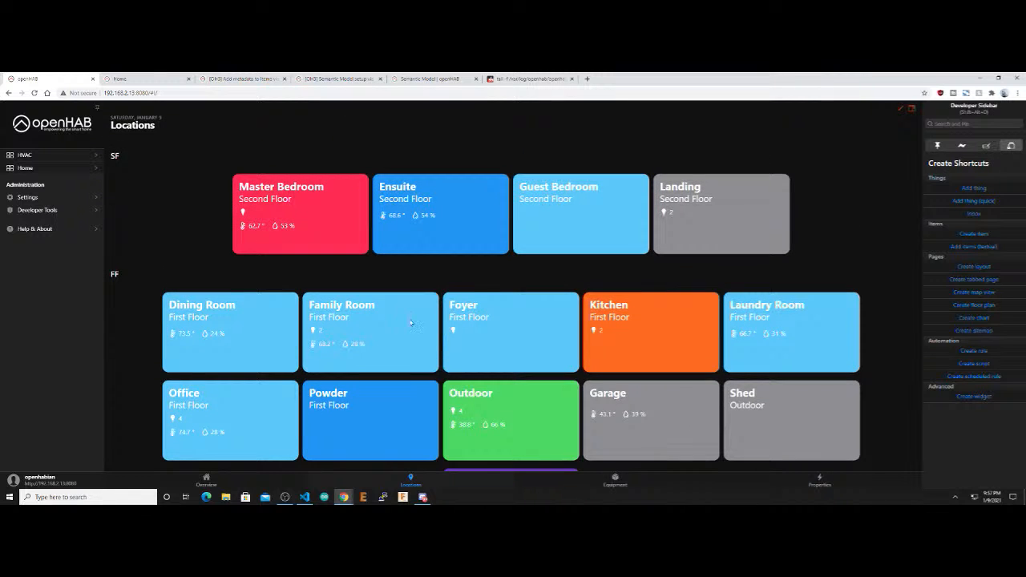
scroll(449, 304, down, 2)
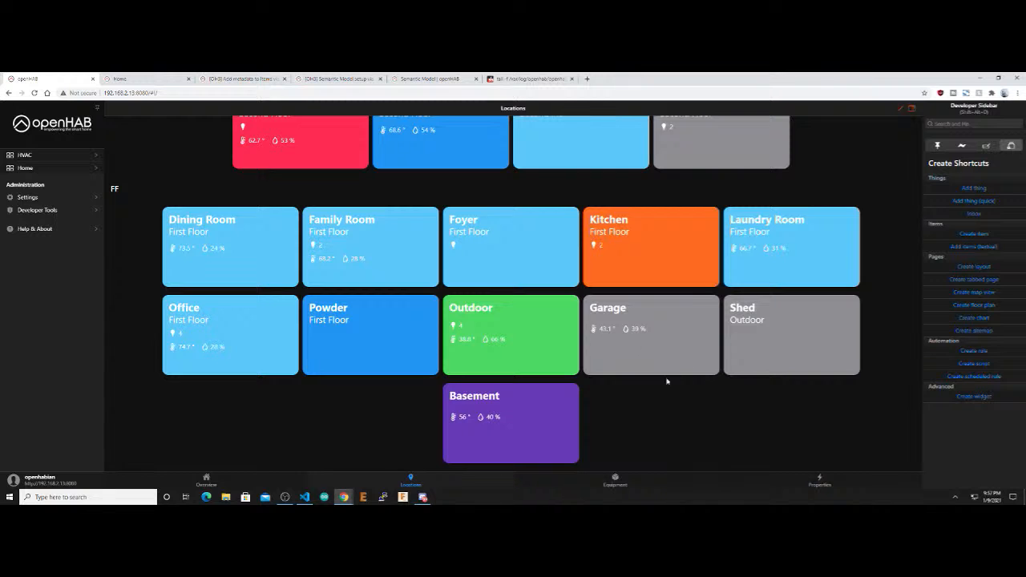
Open the Lights card in the Equipment view, look through the lights grouped by room, and close the card
click(615, 480)
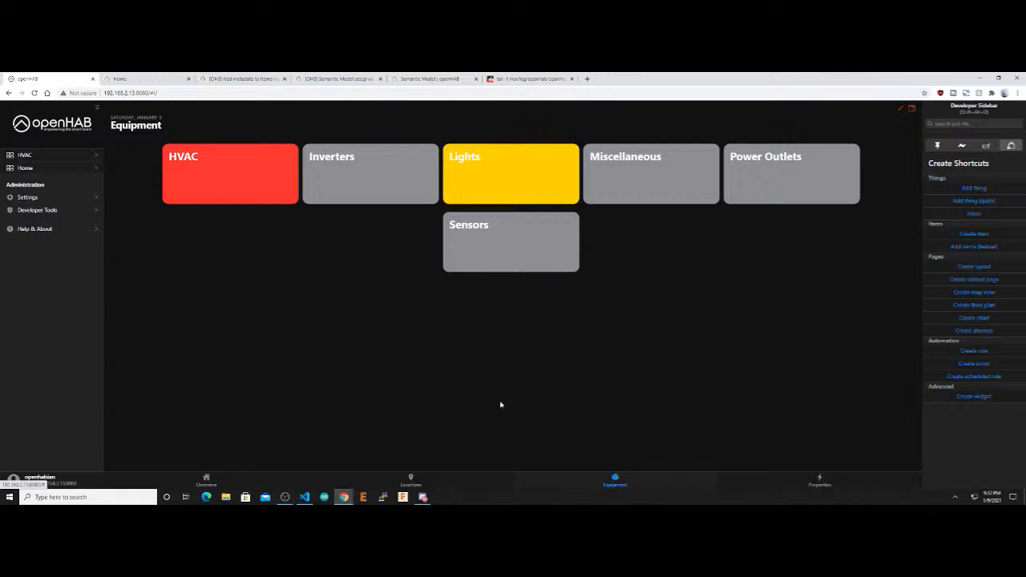
click(482, 169)
scroll(508, 267, down, 3)
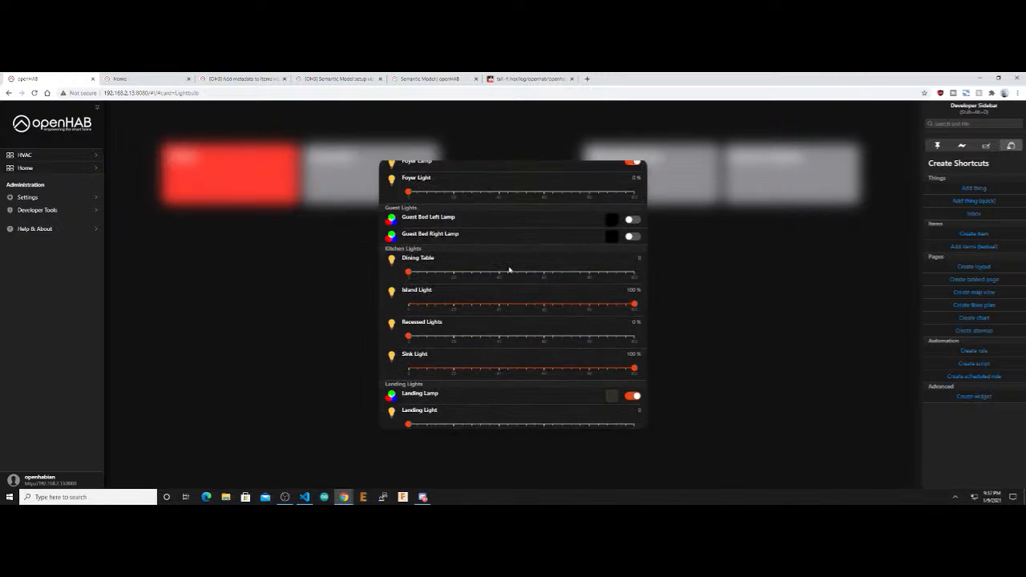
scroll(508, 270, down, 10)
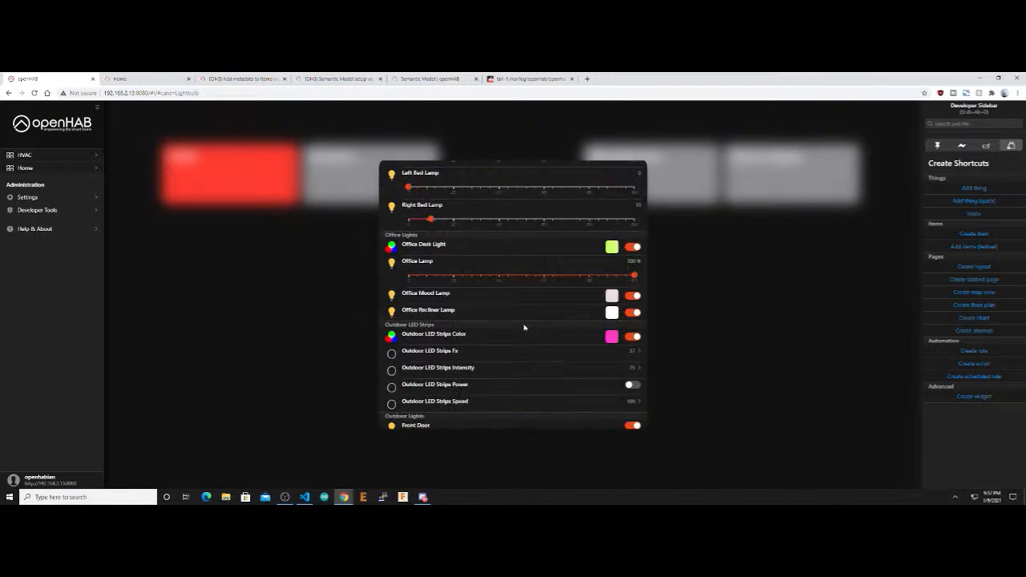
scroll(524, 327, up, 12)
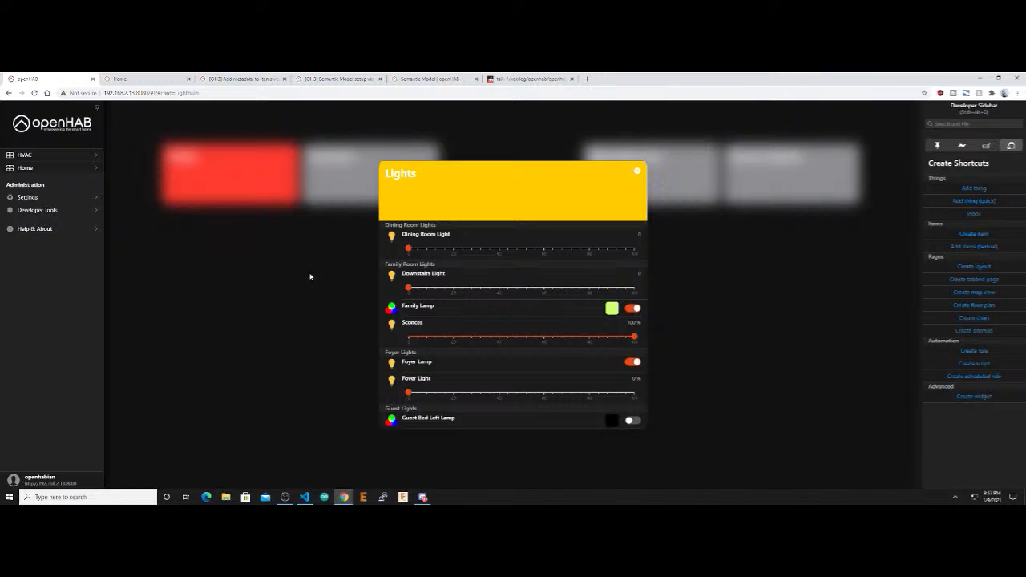
scroll(429, 301, down, 8)
scroll(430, 307, up, 4)
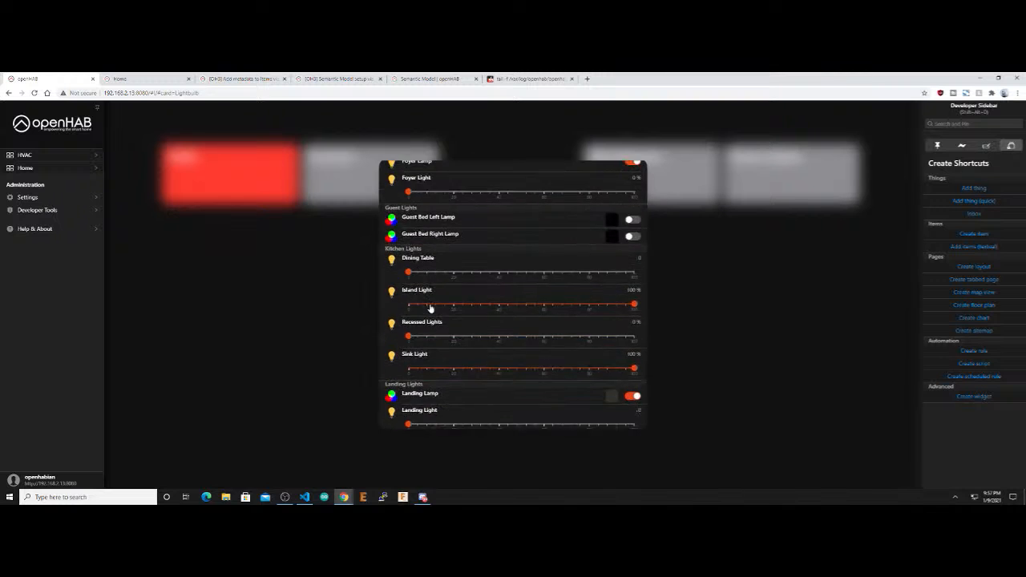
scroll(429, 308, up, 3)
click(259, 314)
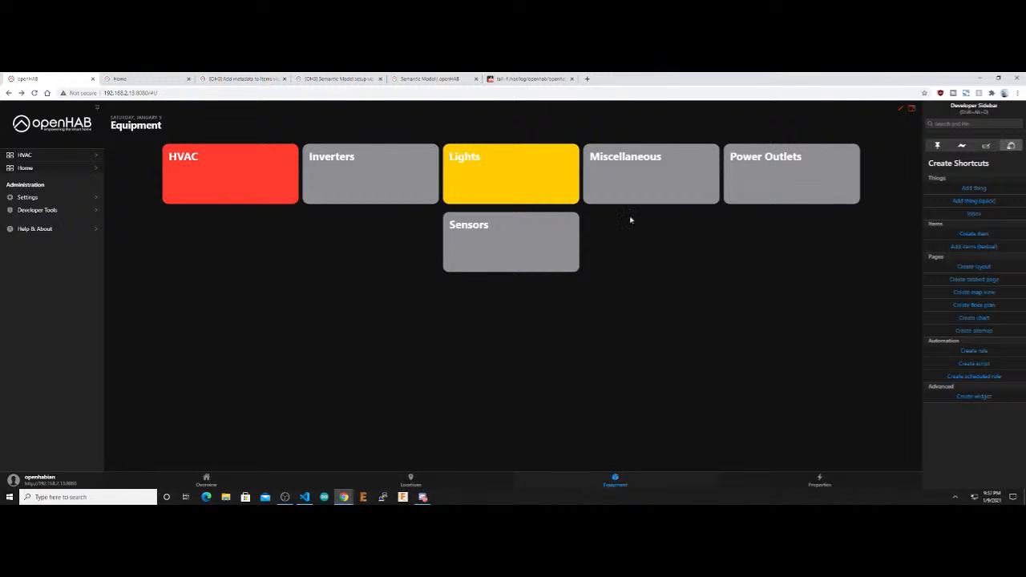
View the items in the Sensors and HVAC equipment cards, closing each card after reading it
click(508, 254)
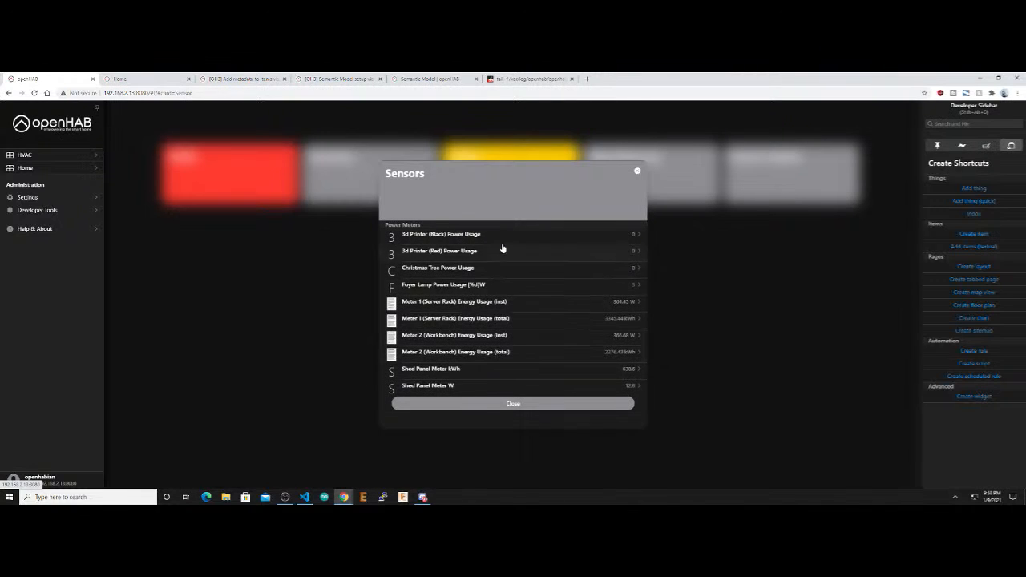
click(286, 364)
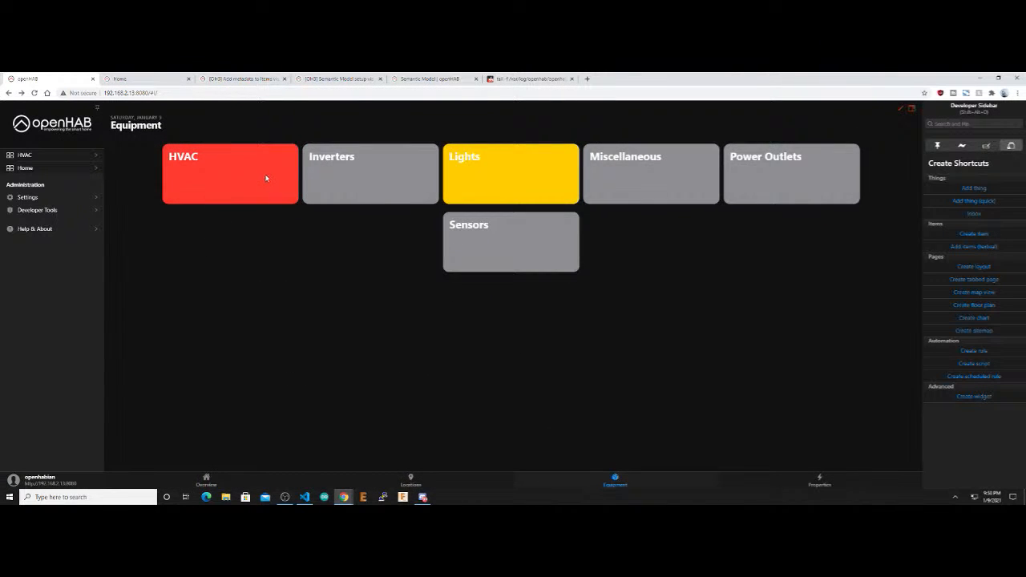
click(266, 178)
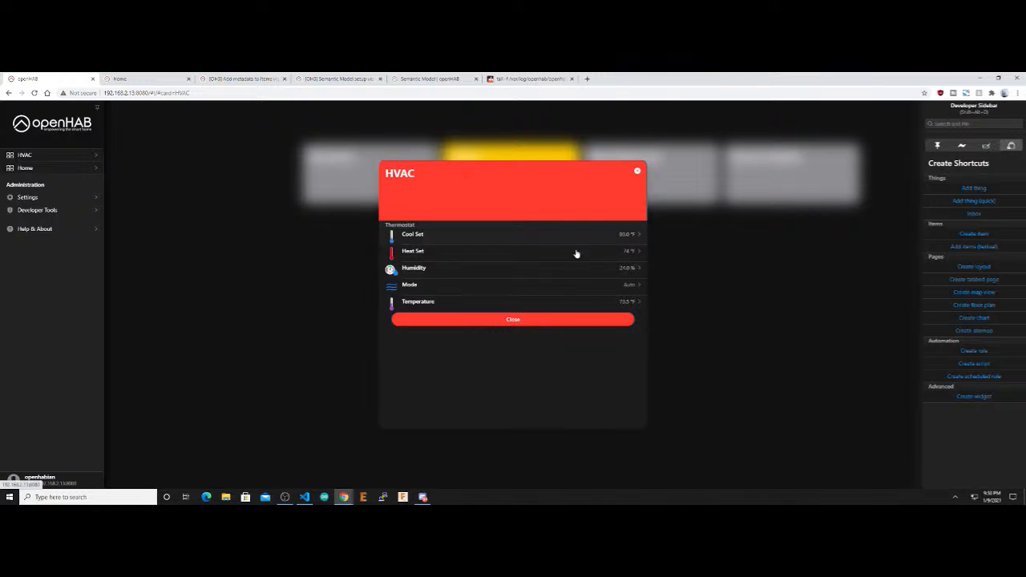
click(536, 320)
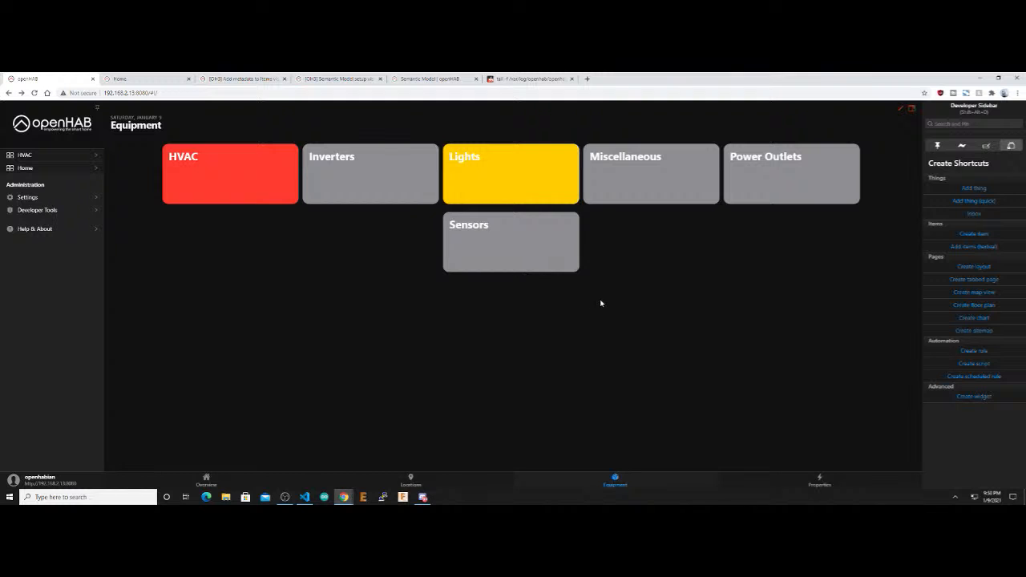
Open the SoundVolume card in the Properties view, examine its volume controls, and close it
click(821, 483)
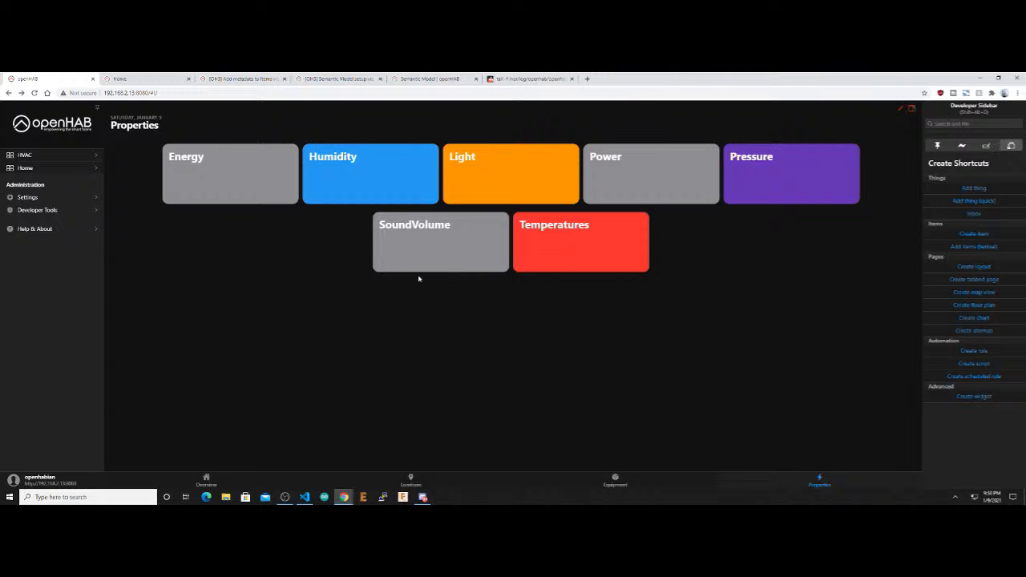
click(455, 252)
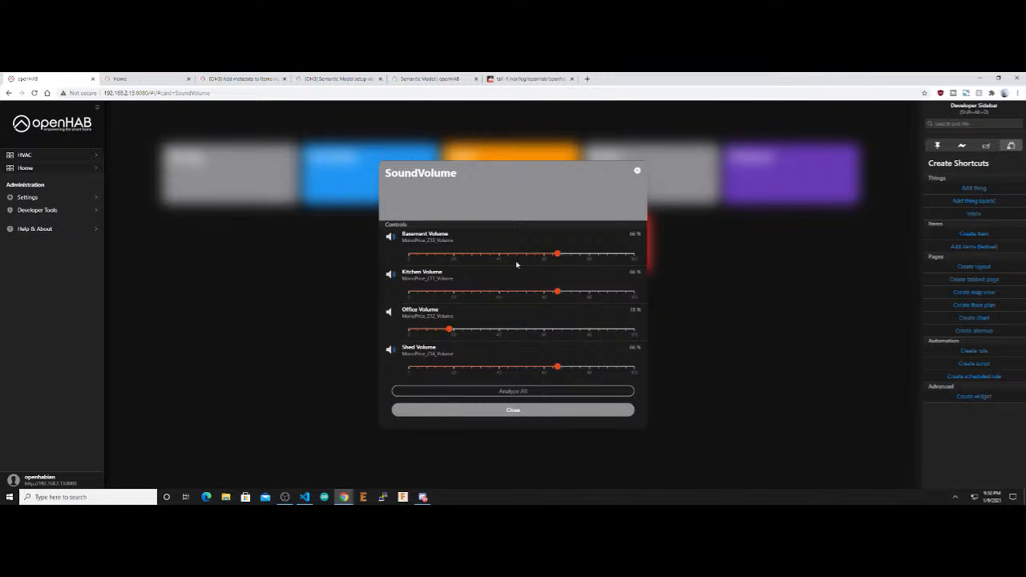
click(524, 410)
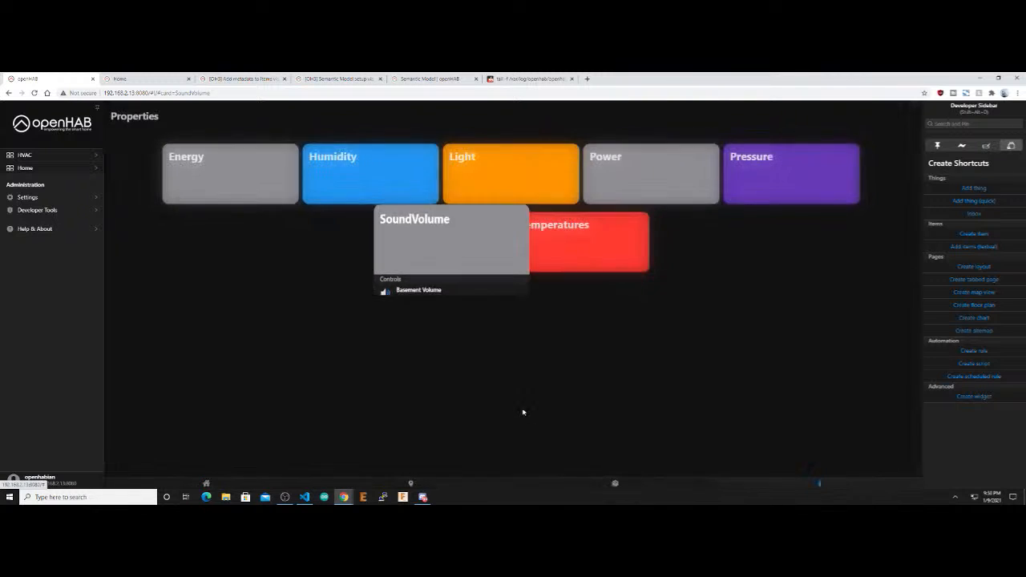
Open the Temperatures property card and view the history charts for Bsmt Temp, Current temperature and MBdrm His Closet Temp
click(565, 254)
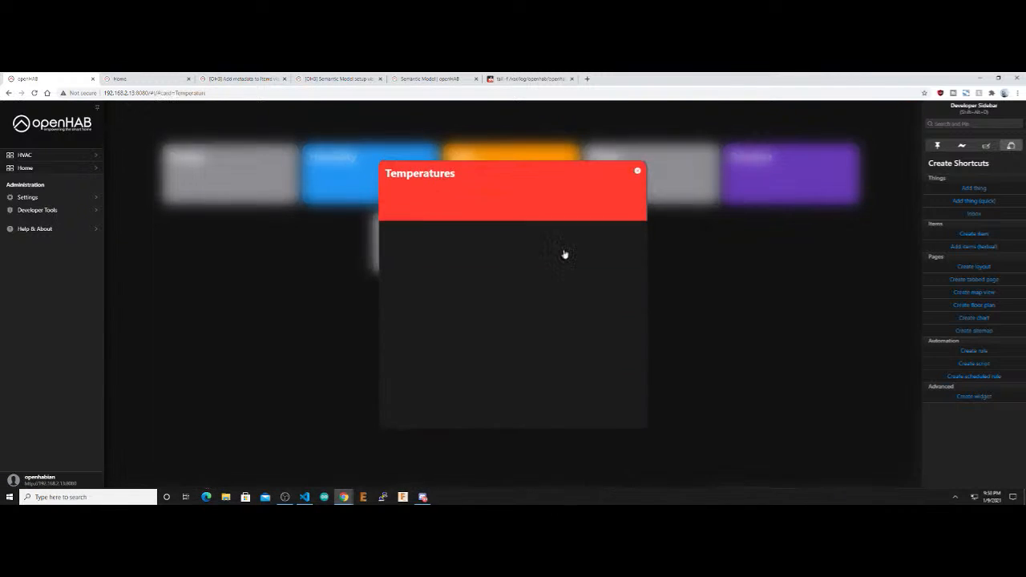
scroll(497, 357, down, 2)
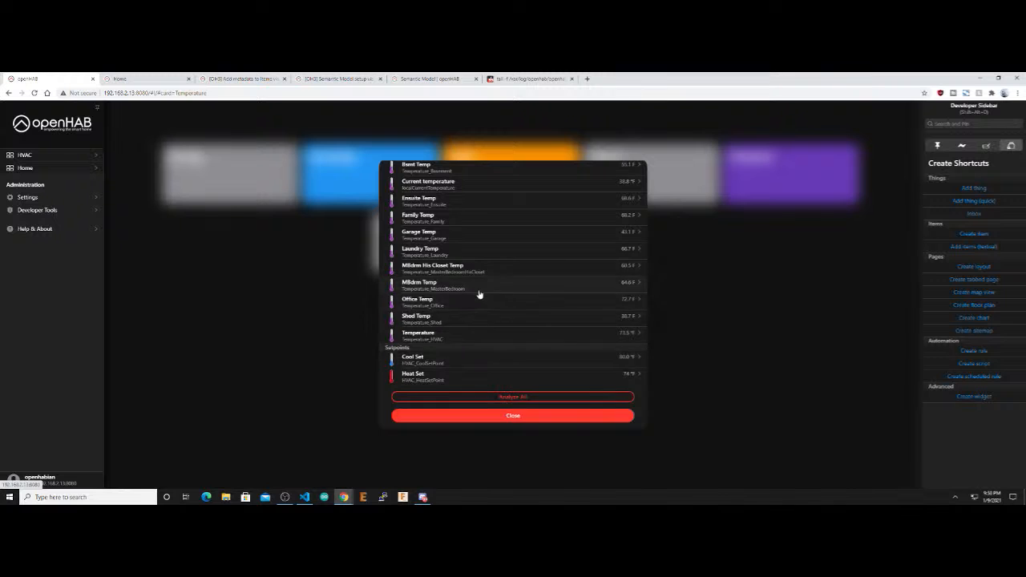
scroll(479, 320, up, 2)
click(482, 238)
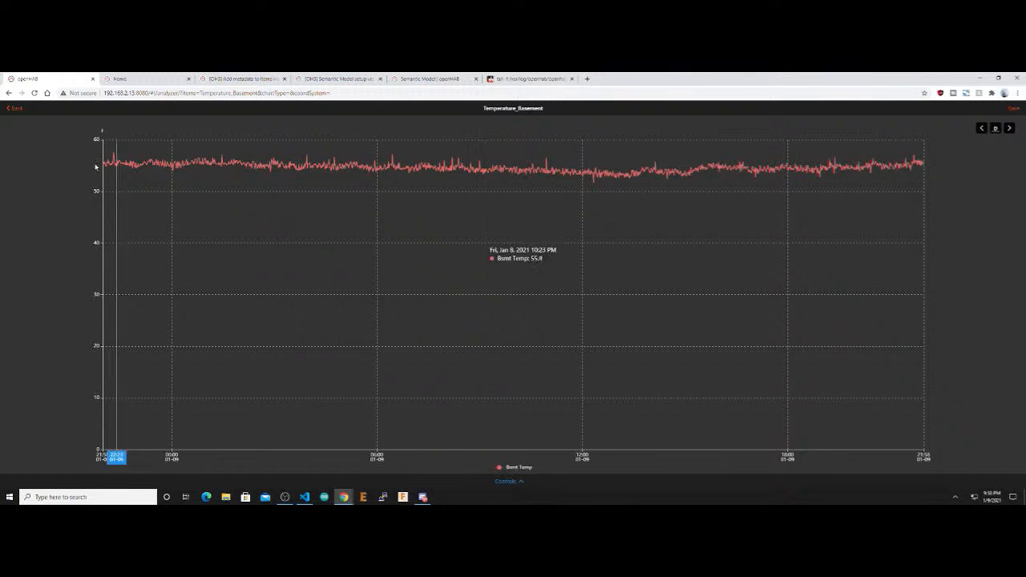
click(18, 108)
click(456, 254)
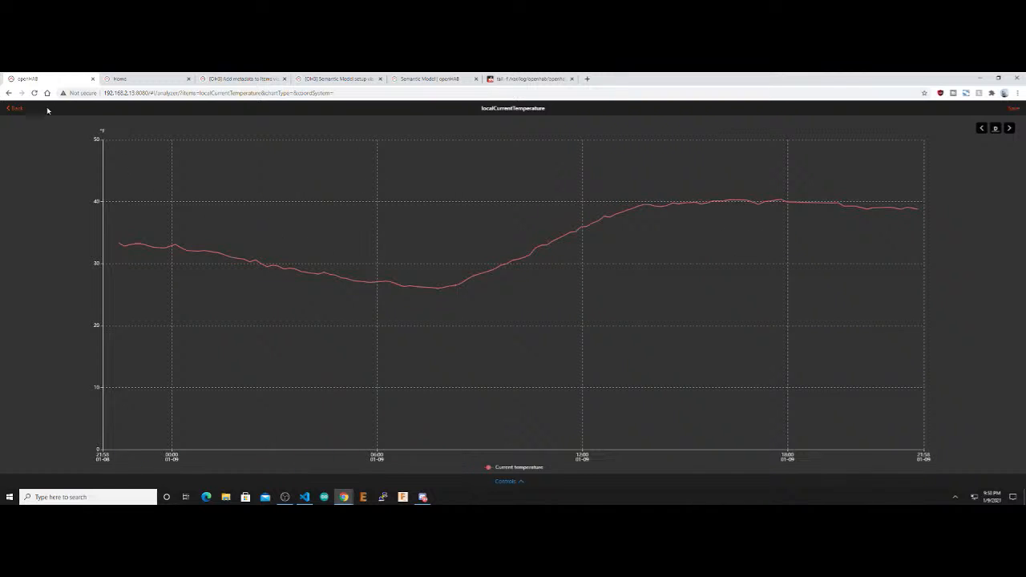
click(8, 113)
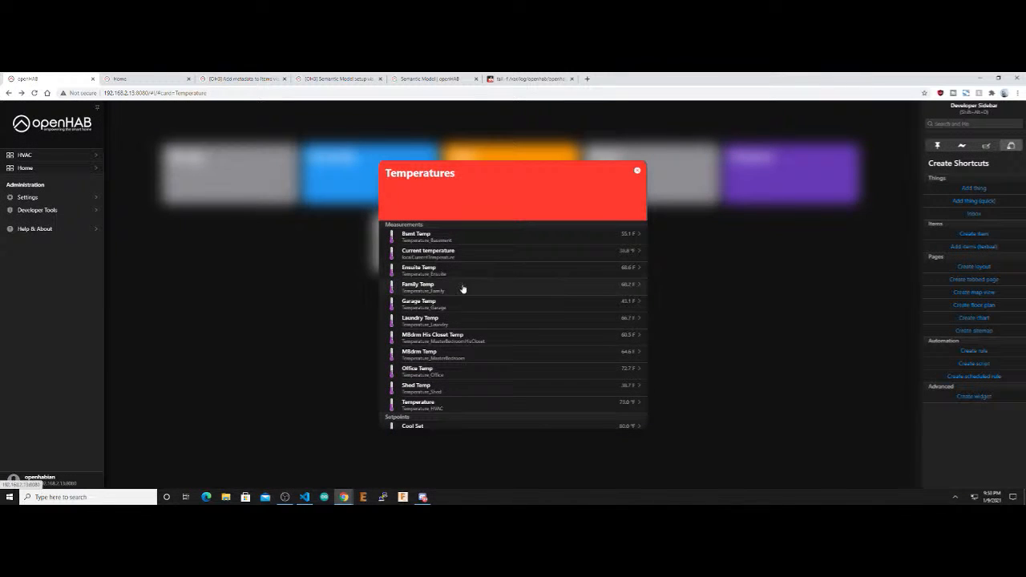
click(481, 342)
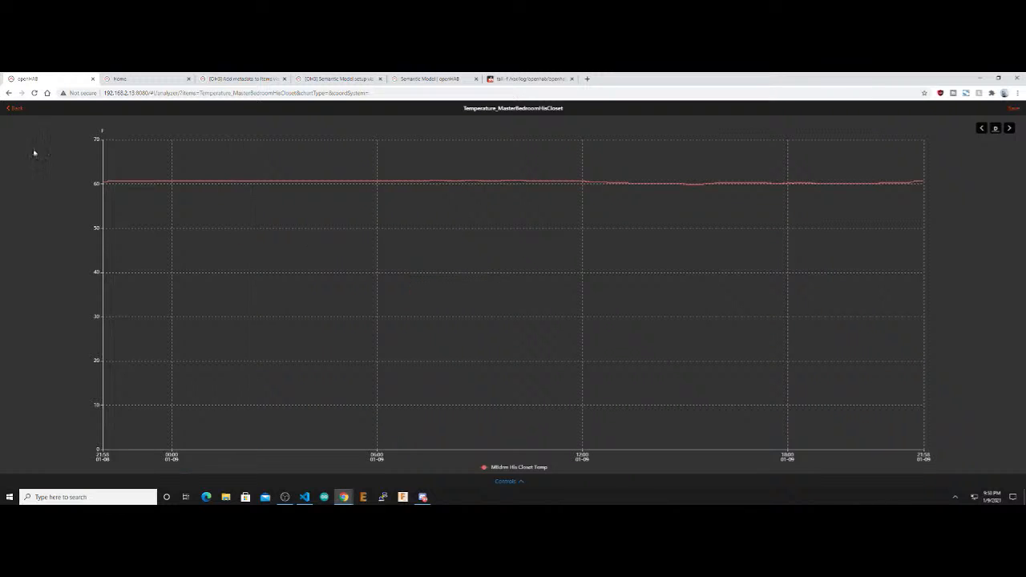
click(12, 114)
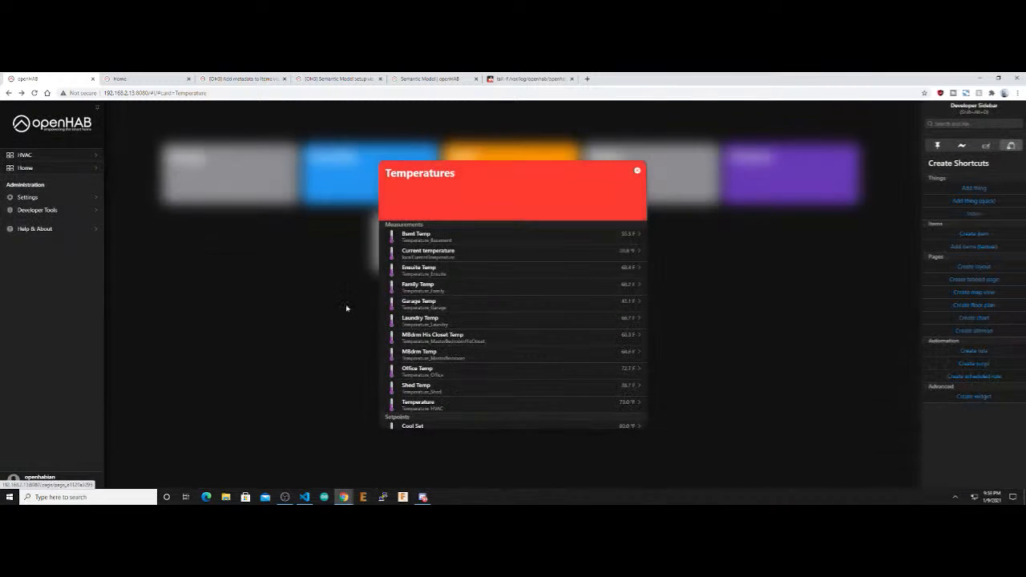
Analyze all Temperatures items in one chart over a one-week period (W), then return and close the card
scroll(446, 360, down, 3)
click(488, 398)
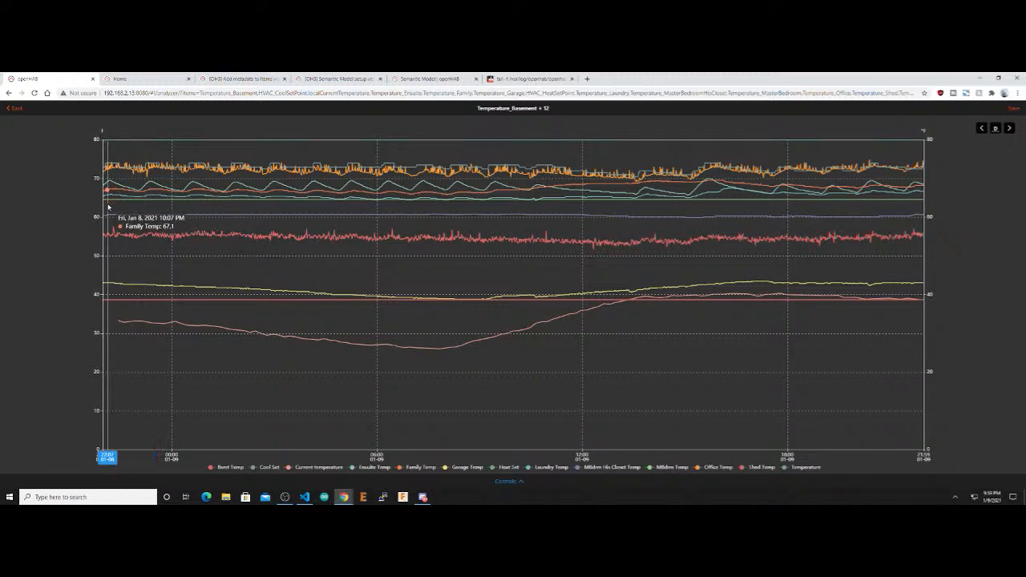
click(995, 129)
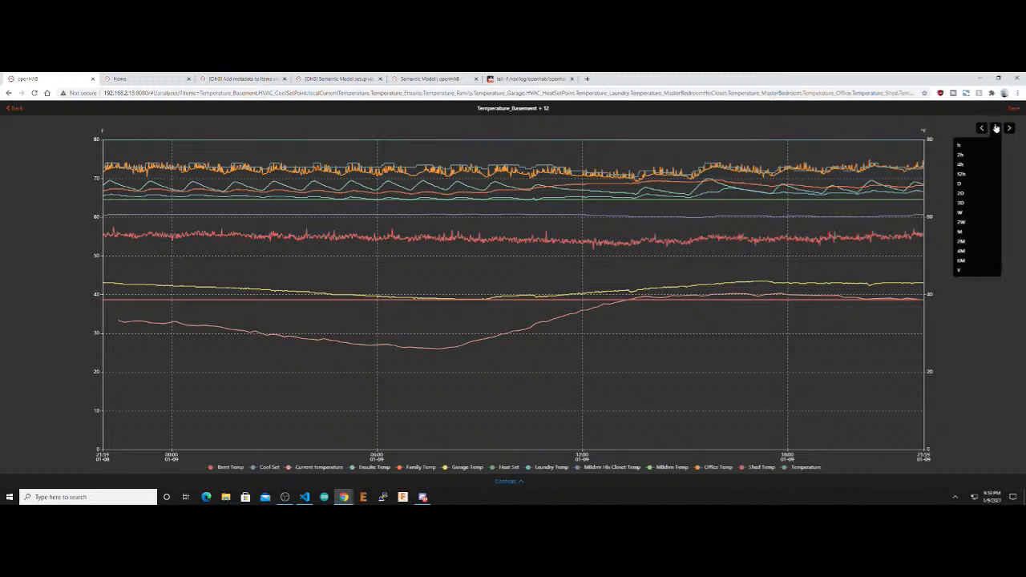
click(962, 212)
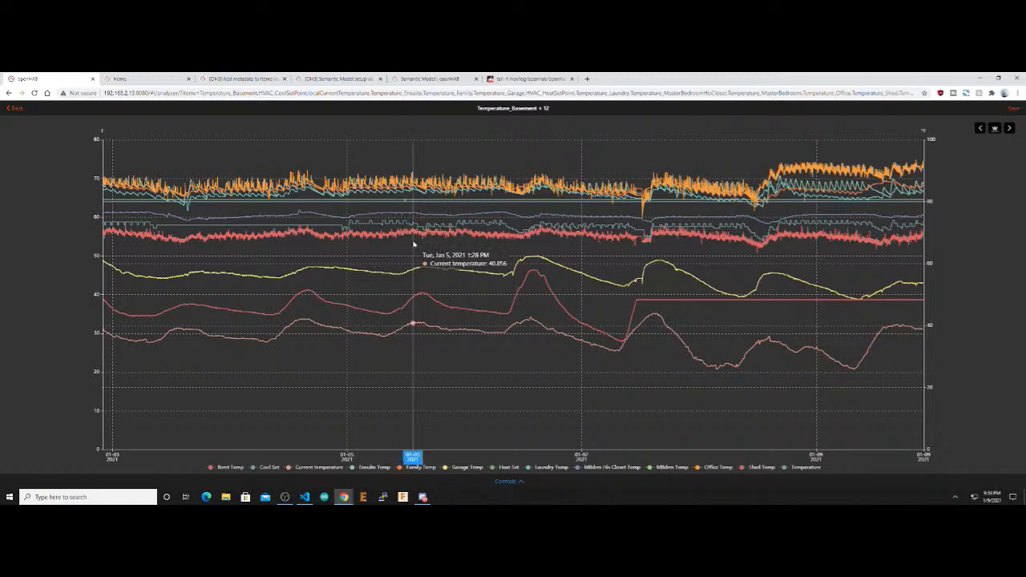
click(14, 108)
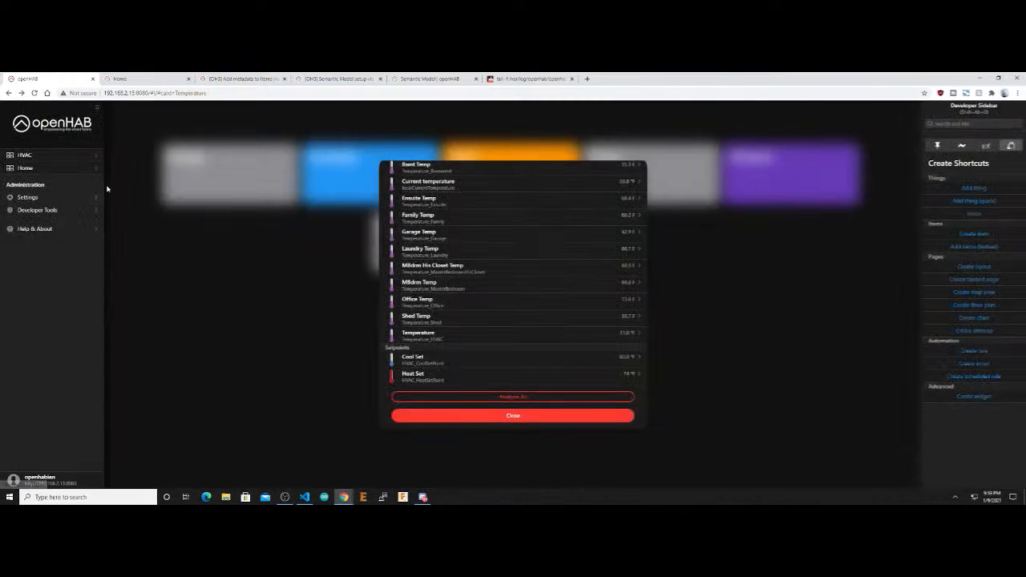
click(497, 415)
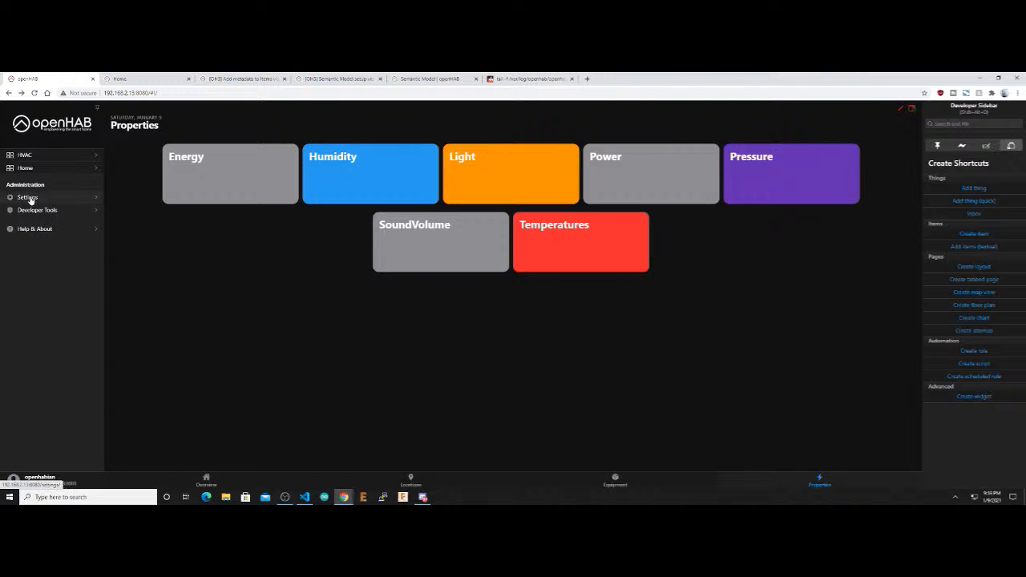
View the custom HVAC page and the Home page
click(25, 156)
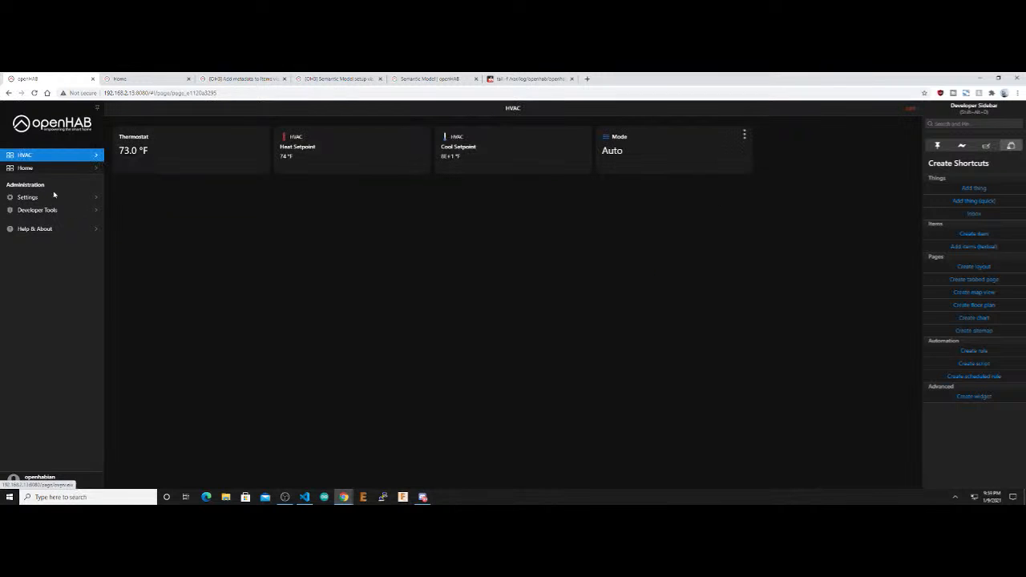
click(27, 168)
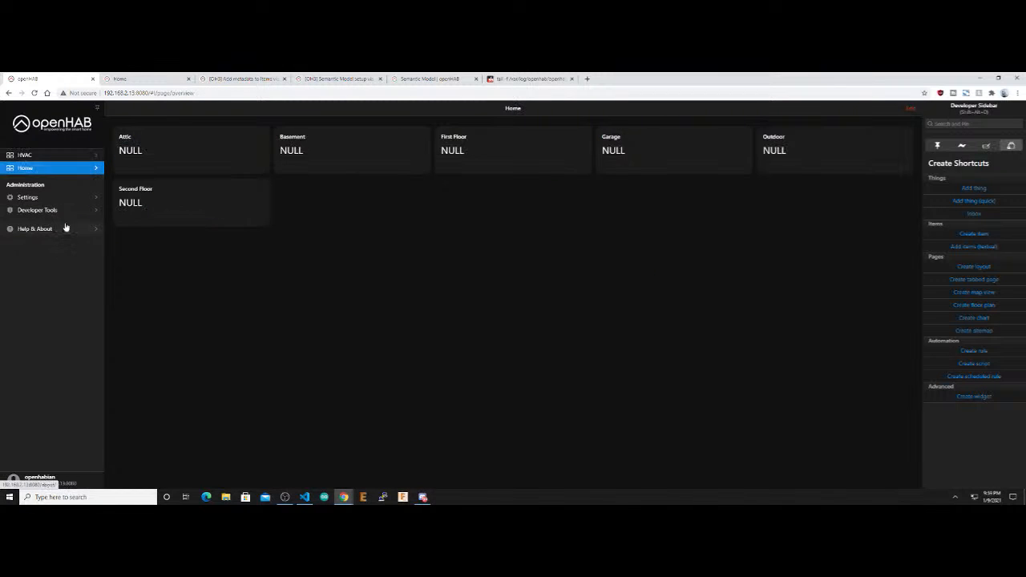
Compare the Overview with the custom HVAC and Home pages
click(63, 119)
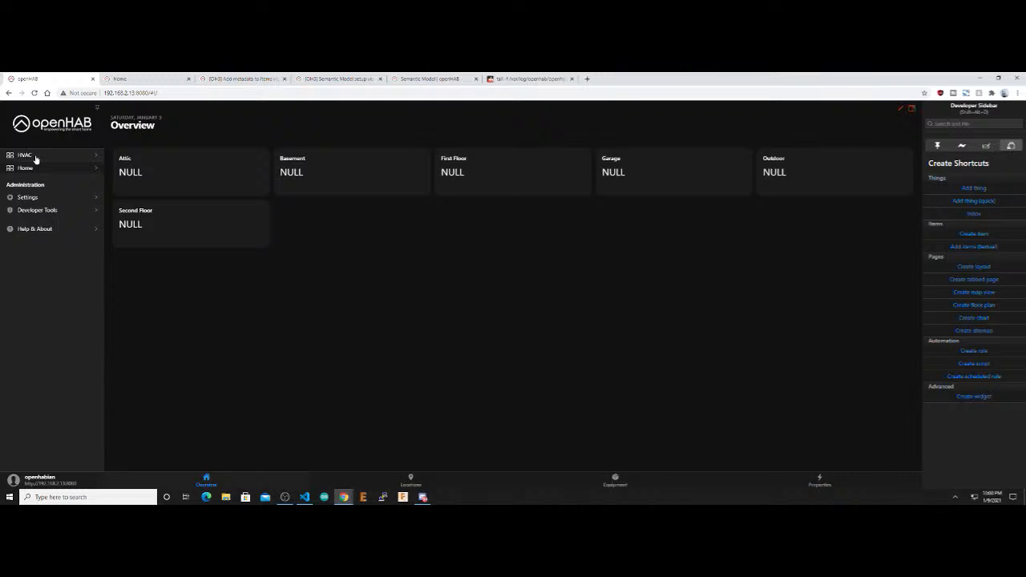
click(37, 158)
click(37, 169)
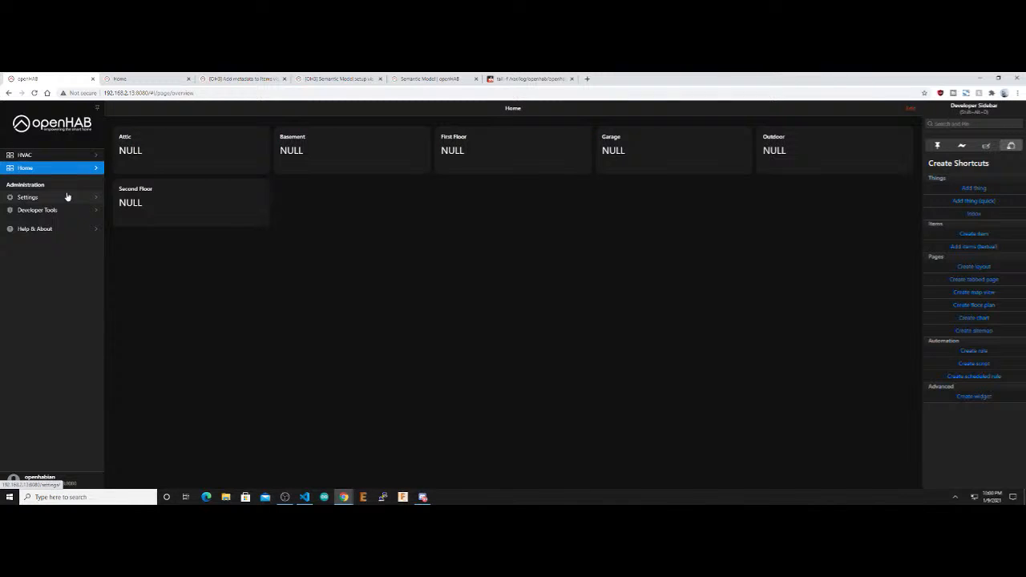
click(49, 157)
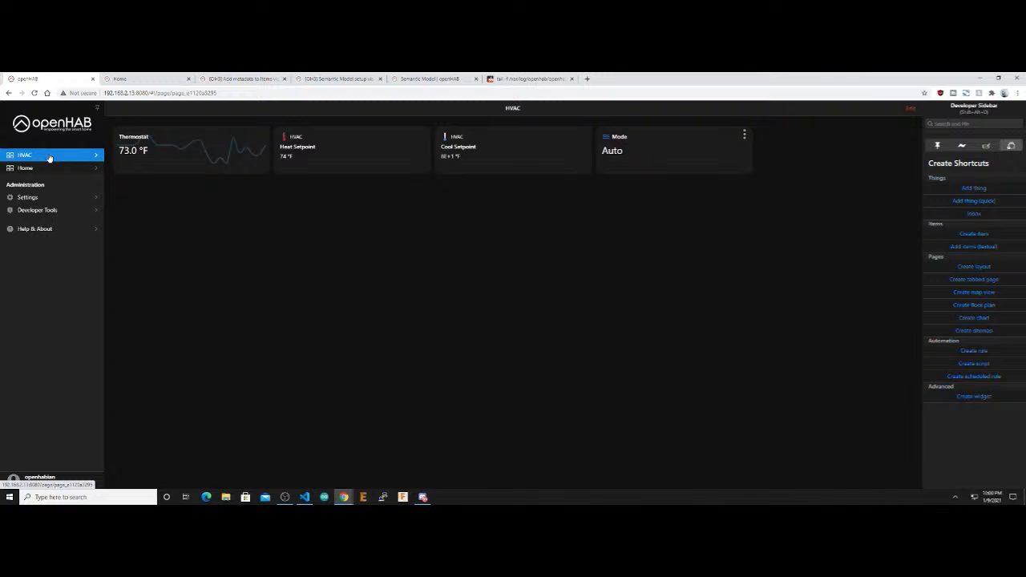
click(61, 168)
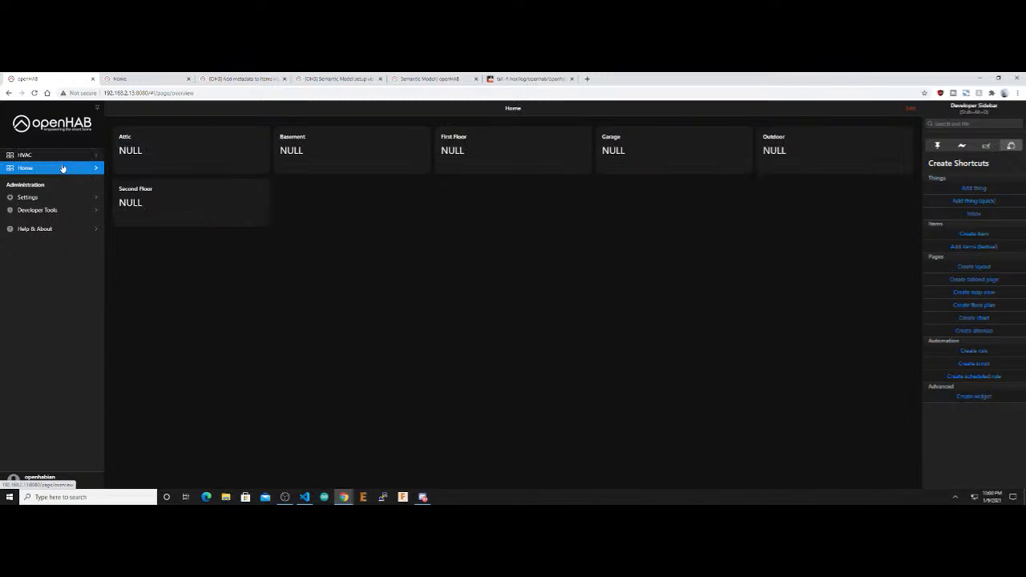
click(69, 155)
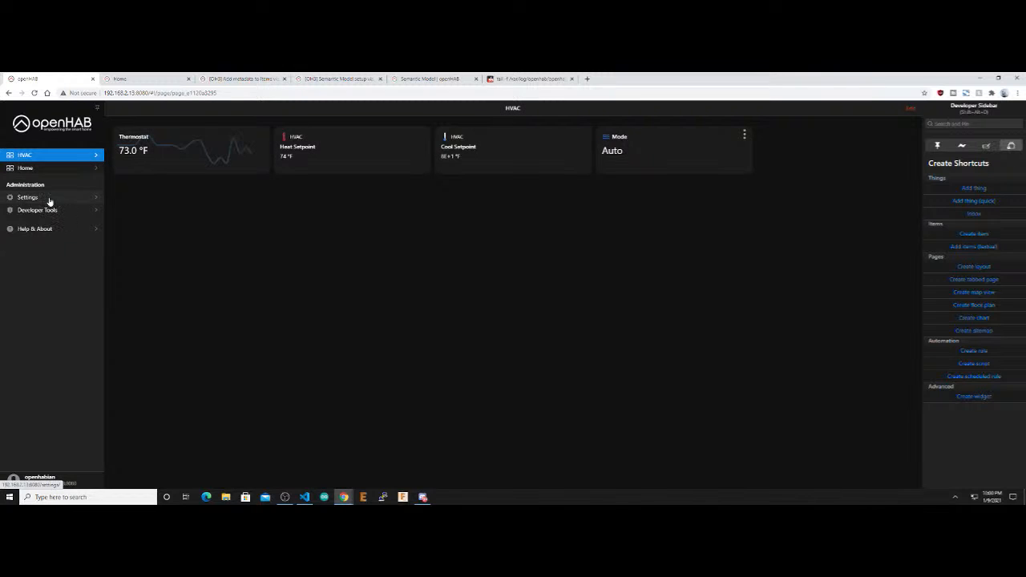
Open the Pages settings and examine the page types available for creation
click(28, 197)
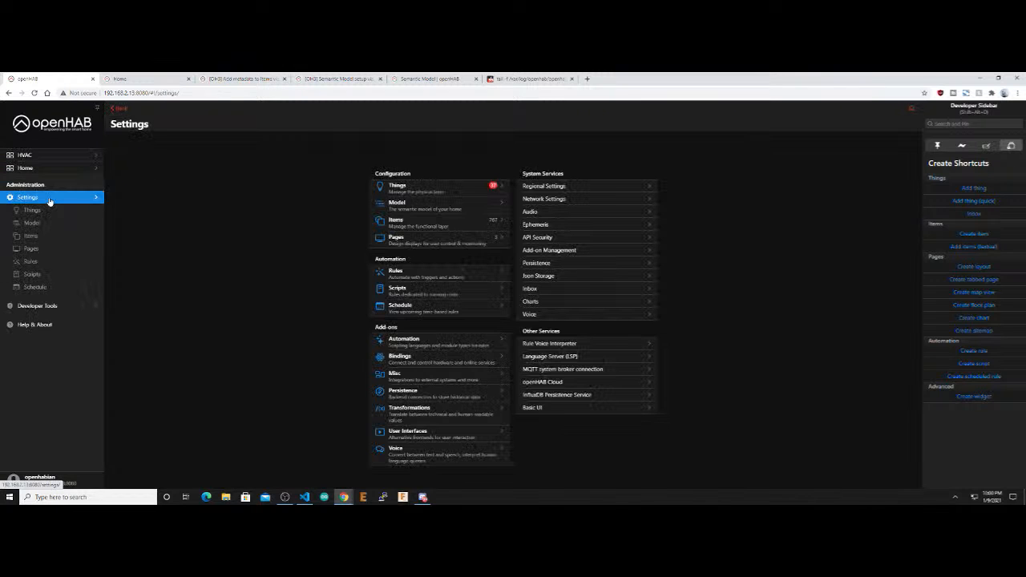
click(414, 242)
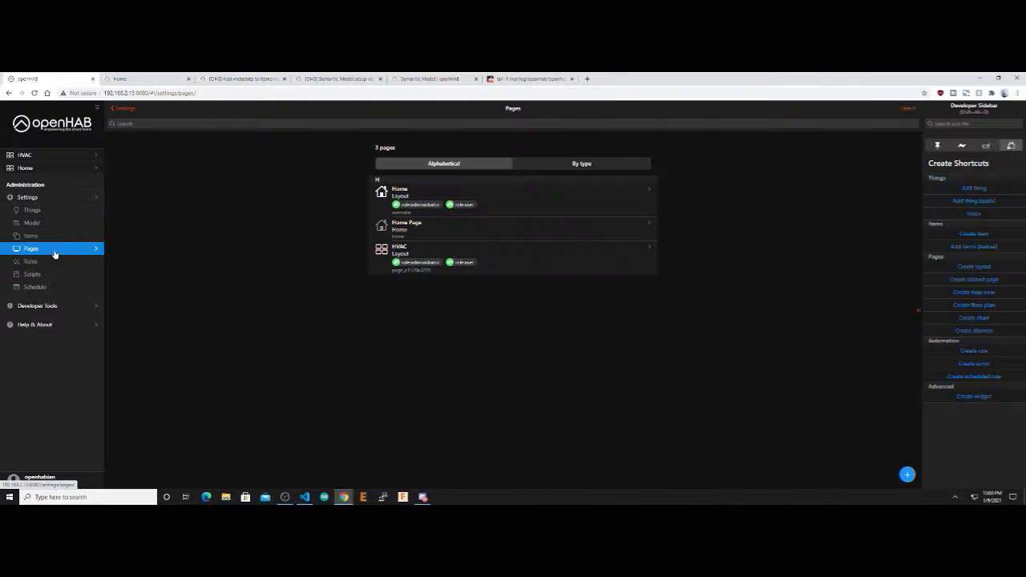
click(907, 476)
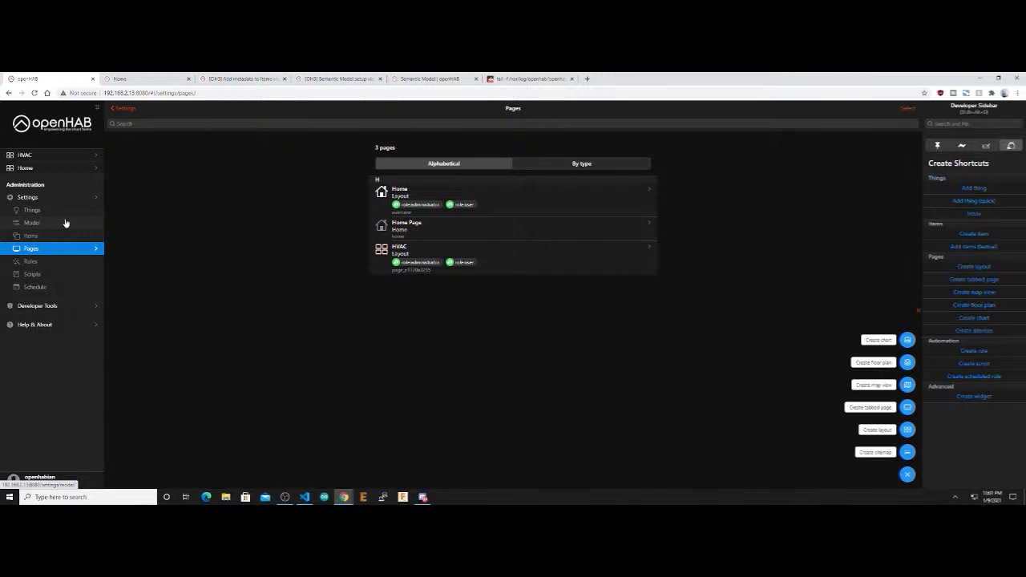
Return to the Overview and inspect the items inside the Basement, Garage and First Floor cards
click(57, 125)
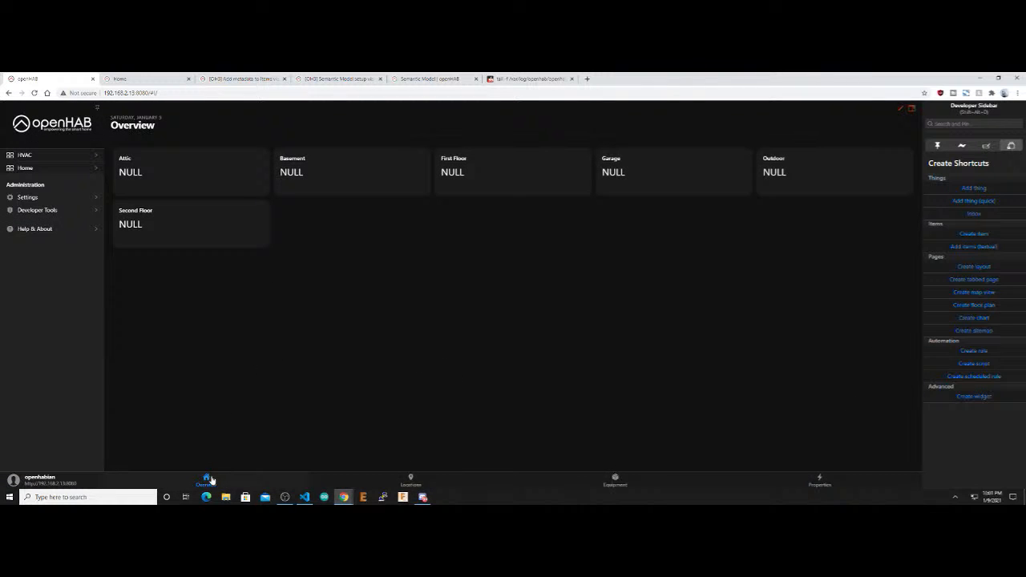
click(331, 182)
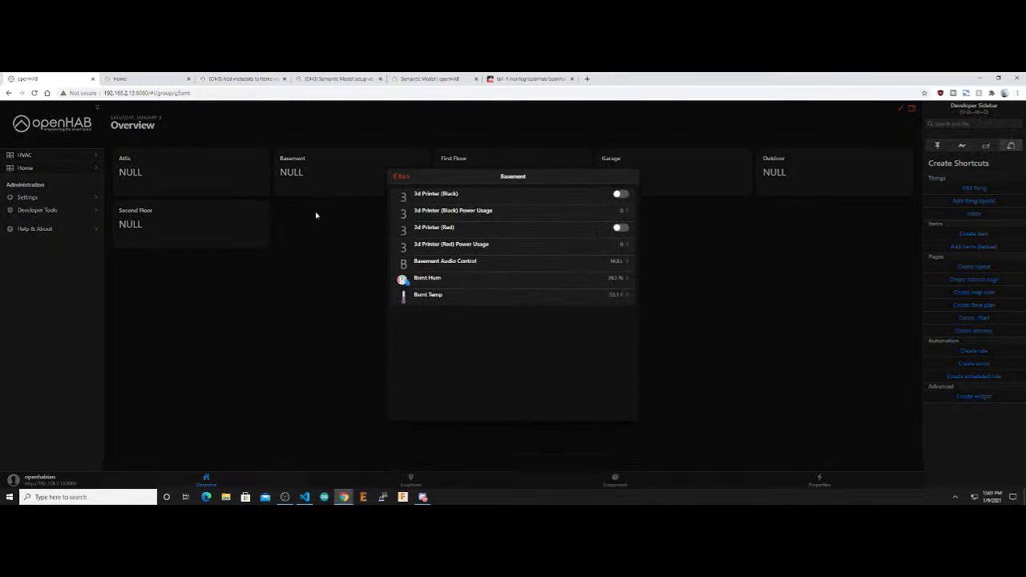
click(298, 296)
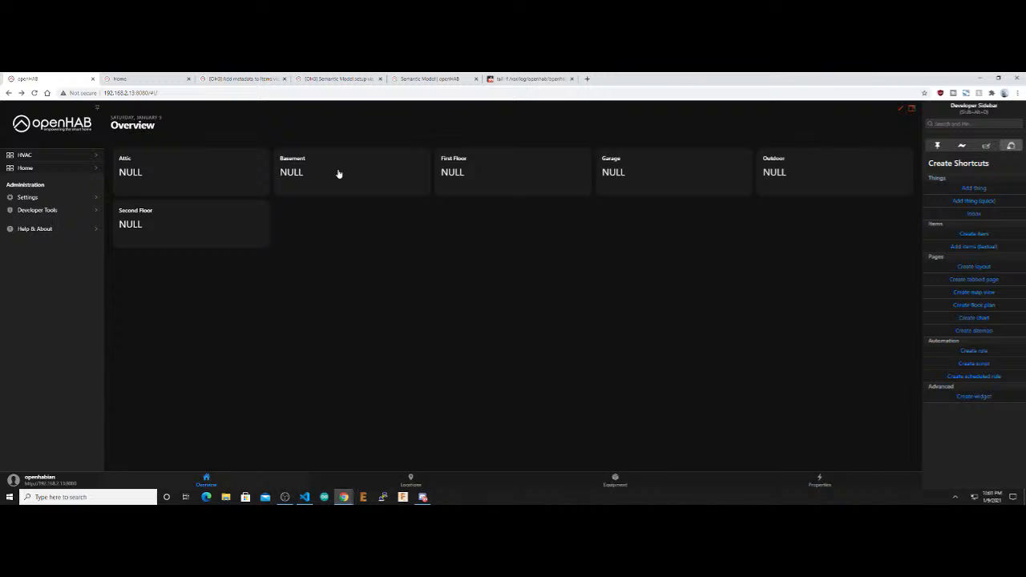
click(355, 171)
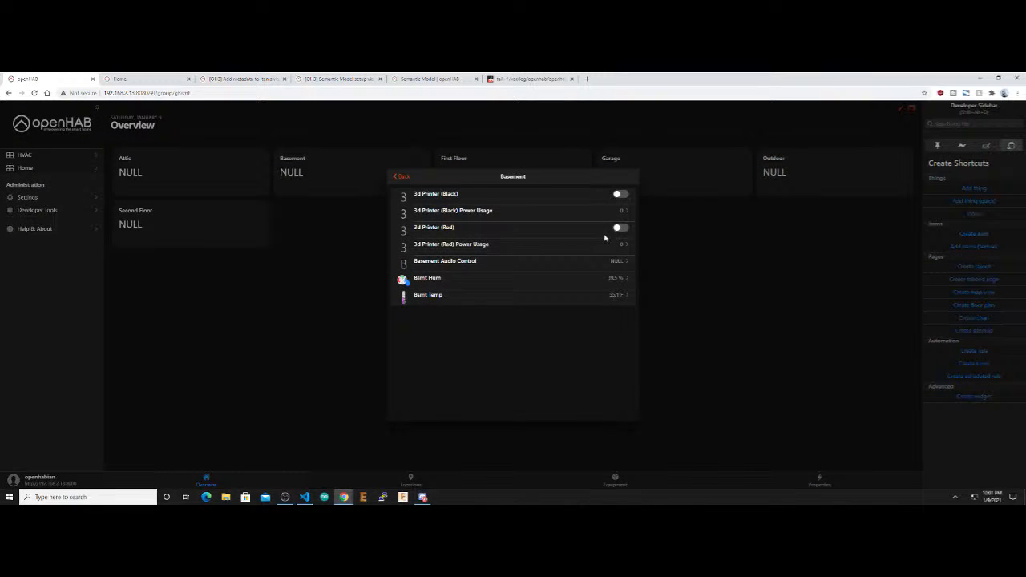
click(267, 293)
click(640, 176)
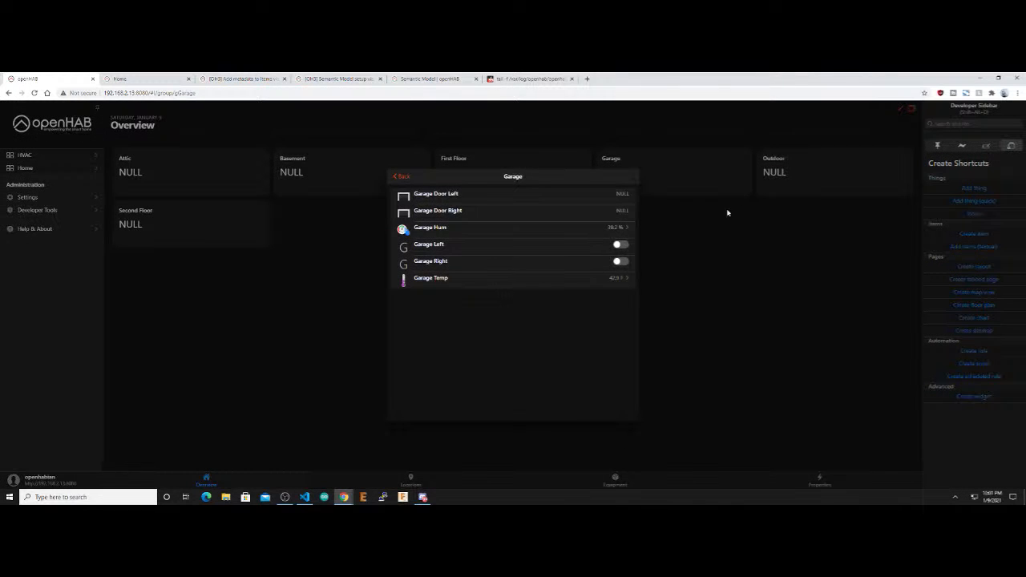
click(698, 273)
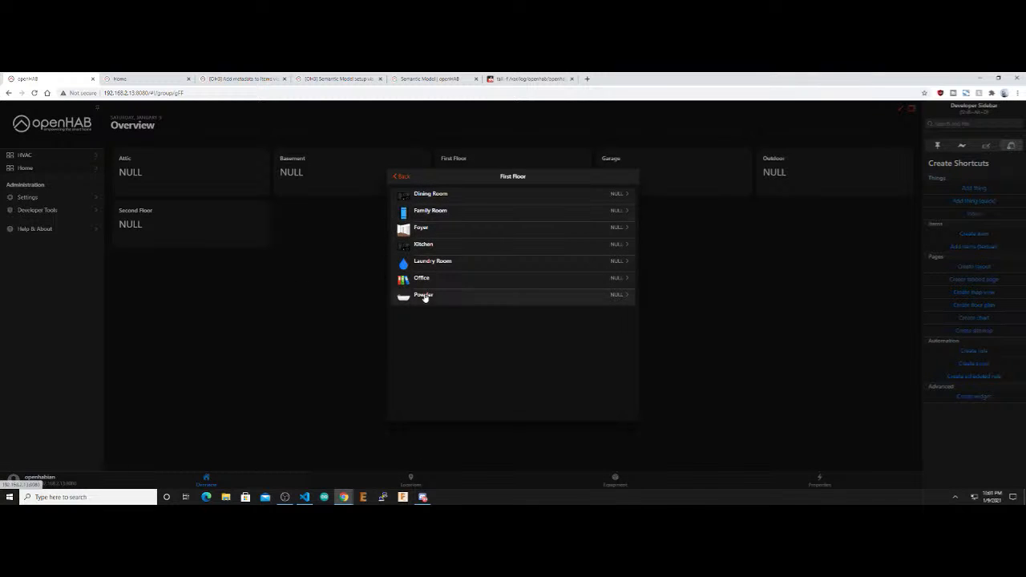
click(313, 289)
click(317, 172)
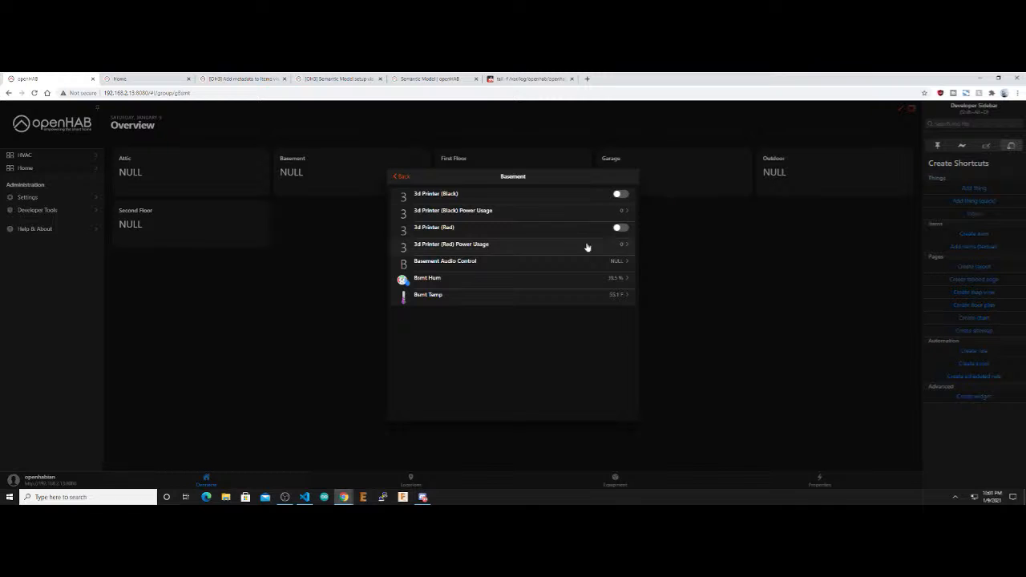
click(309, 272)
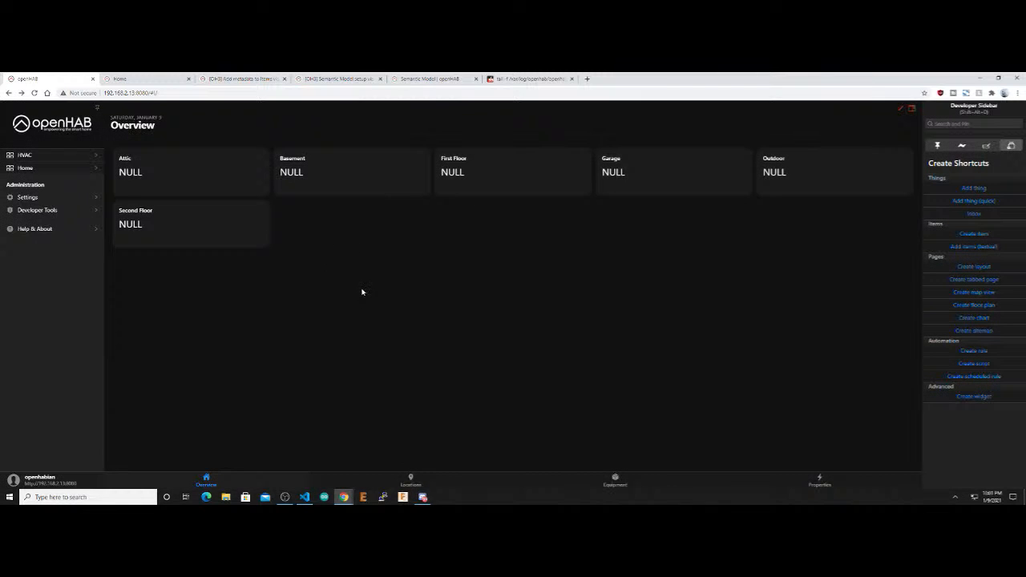
View the HVAC page, then examine the Mode options and Cool Set control in the HVAC equipment card and close the card
click(36, 154)
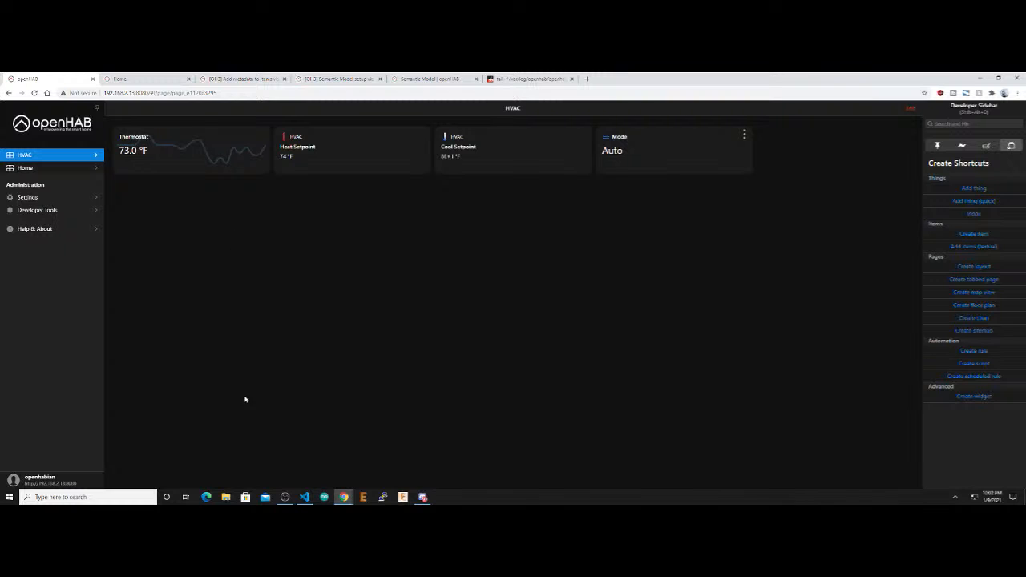
click(50, 128)
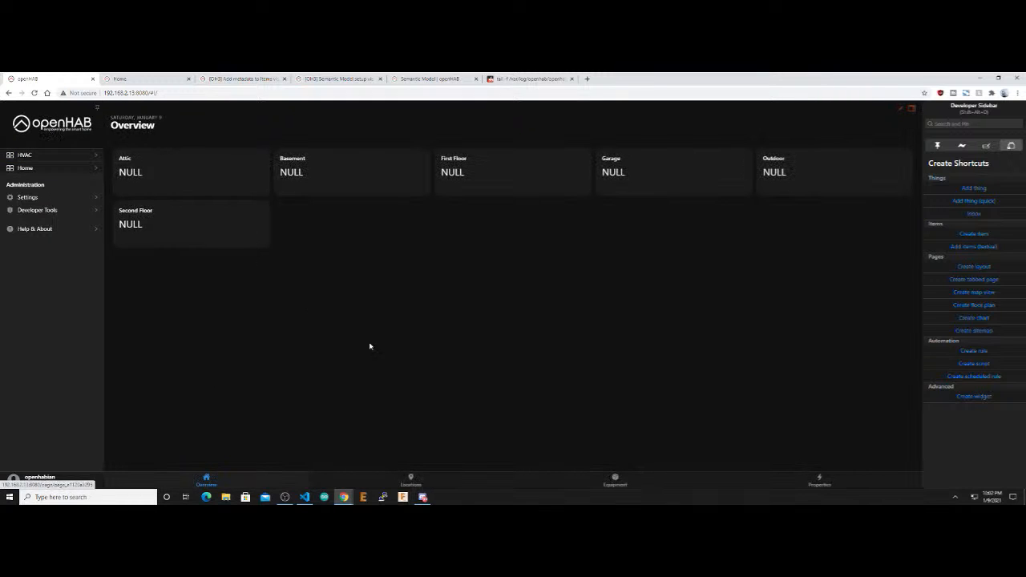
click(613, 484)
click(204, 182)
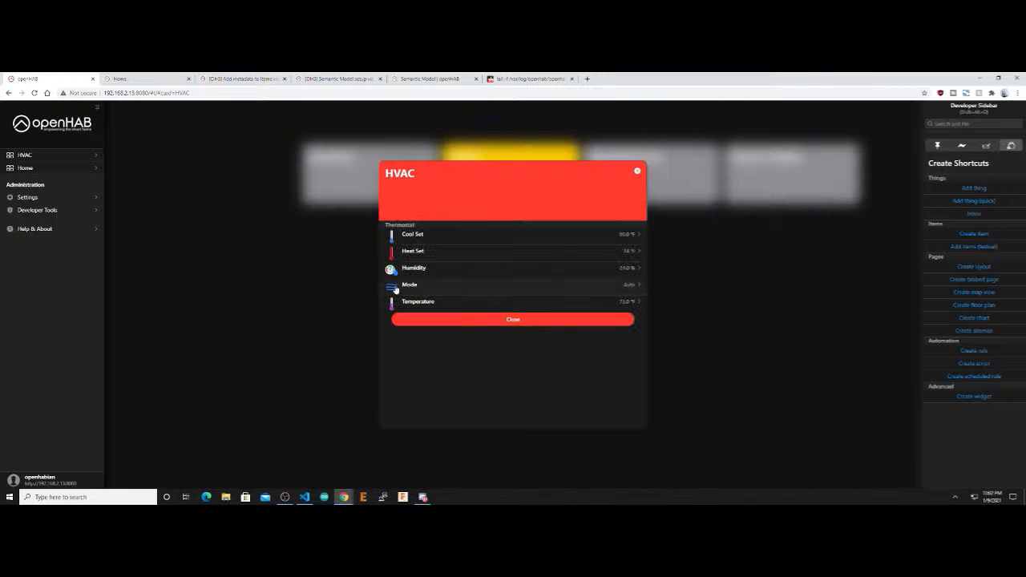
click(562, 263)
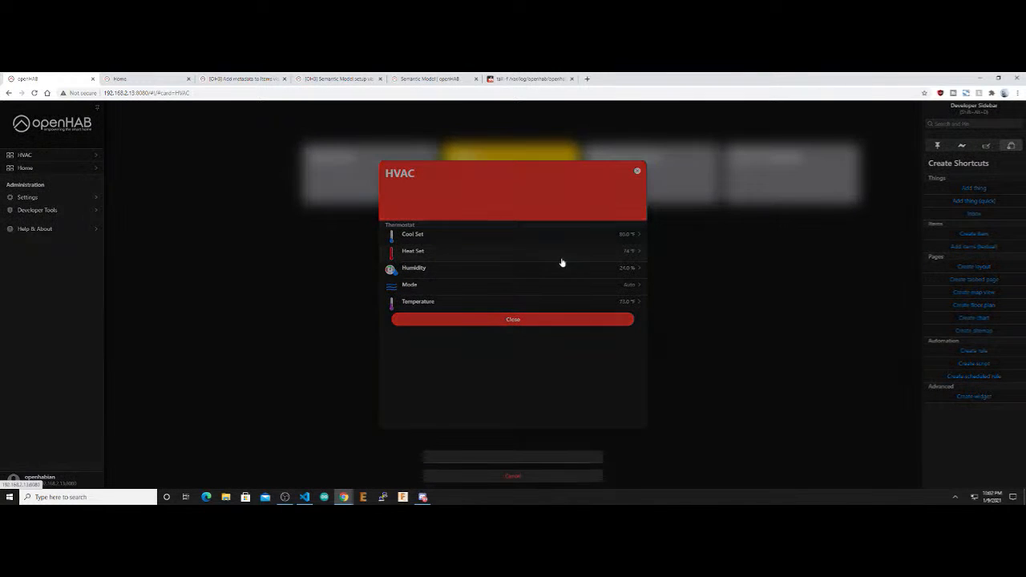
click(497, 475)
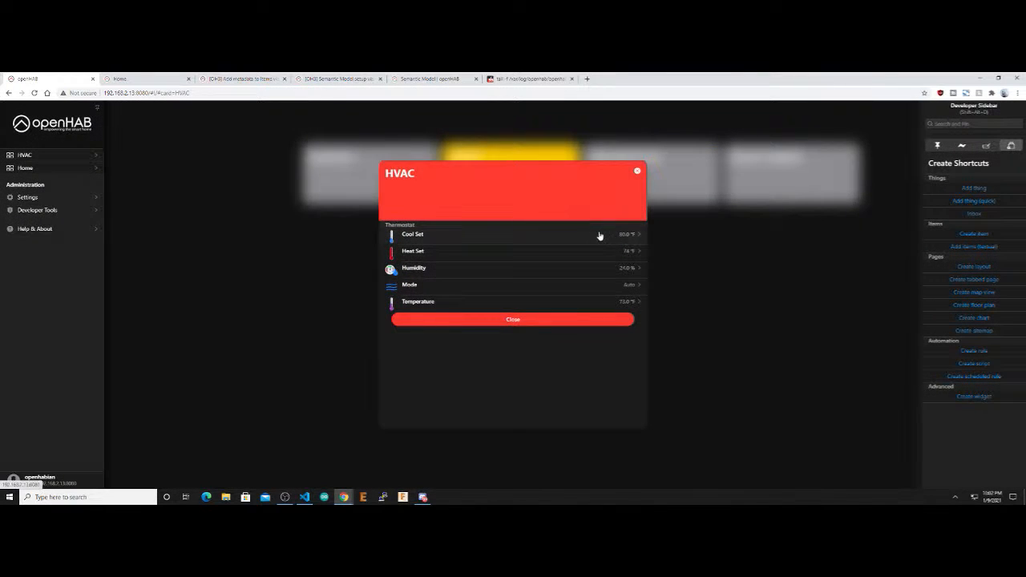
click(599, 235)
click(15, 110)
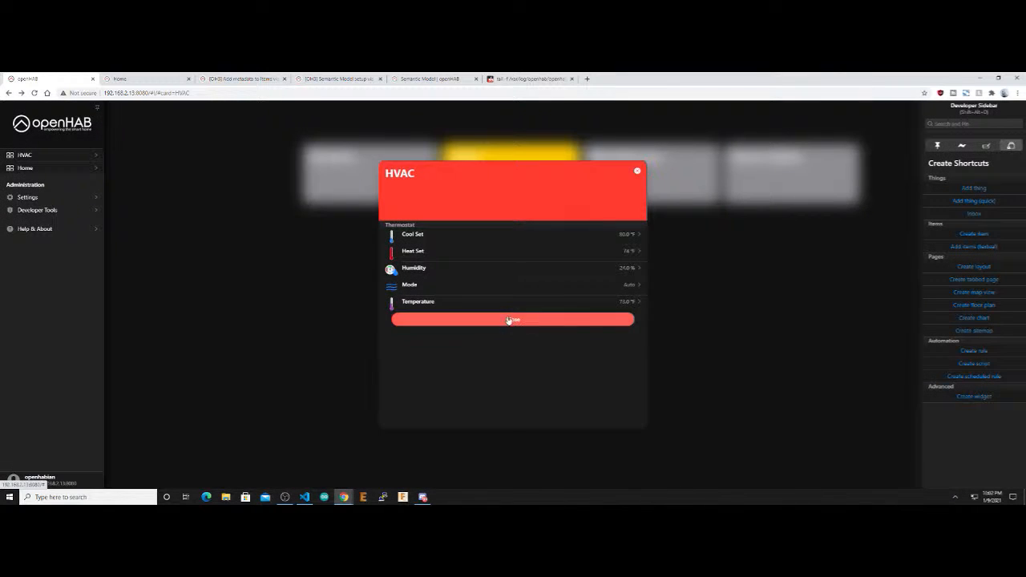
click(497, 289)
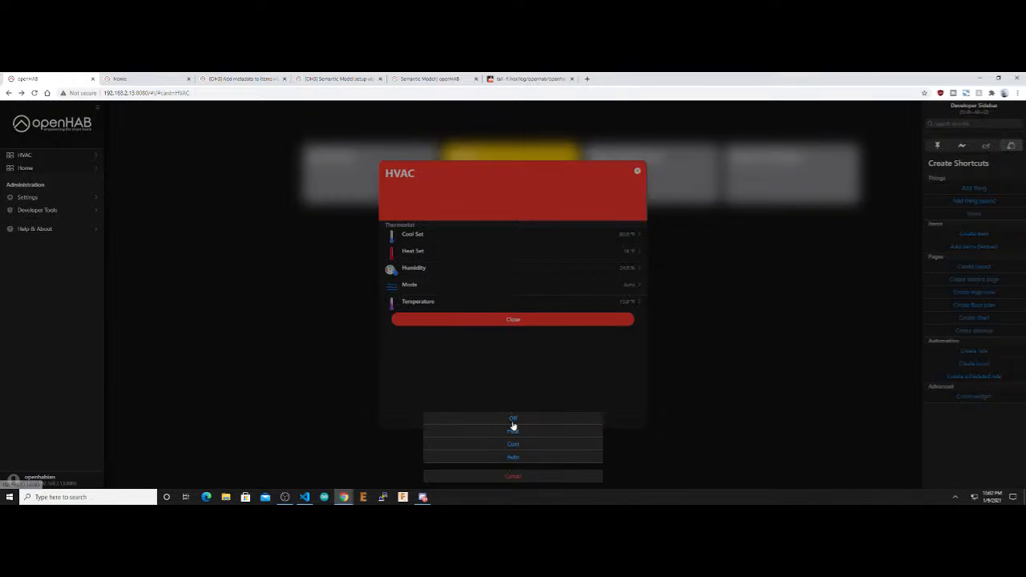
click(512, 477)
click(511, 319)
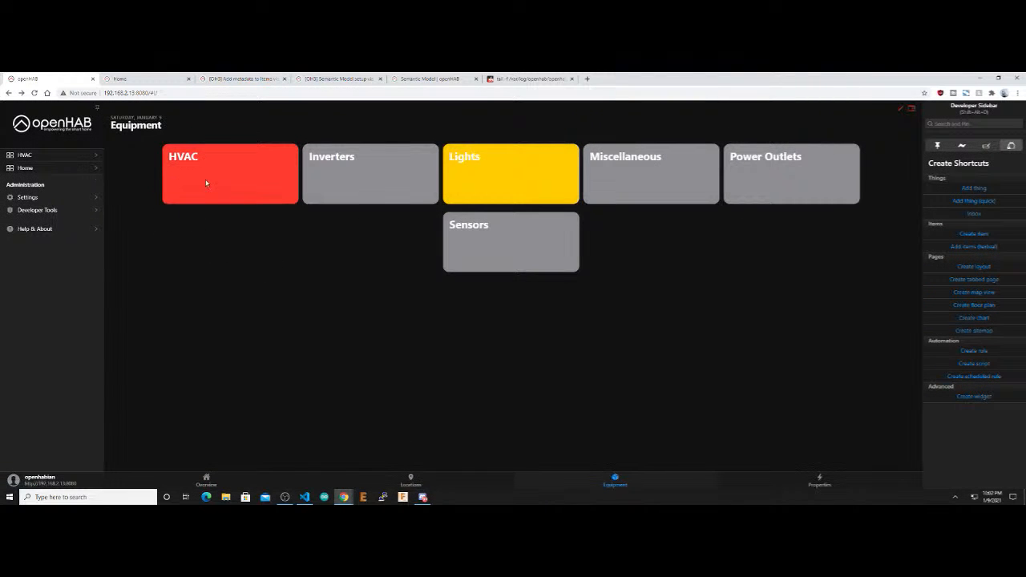
On the HVAC page, set the Heat Setpoint knob to 74 °F and close it
click(28, 156)
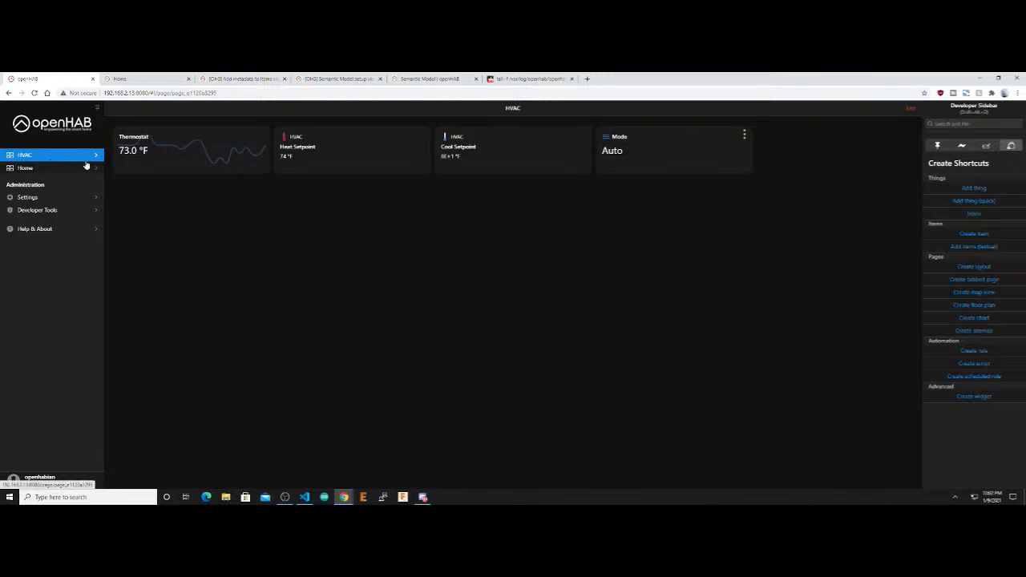
click(338, 154)
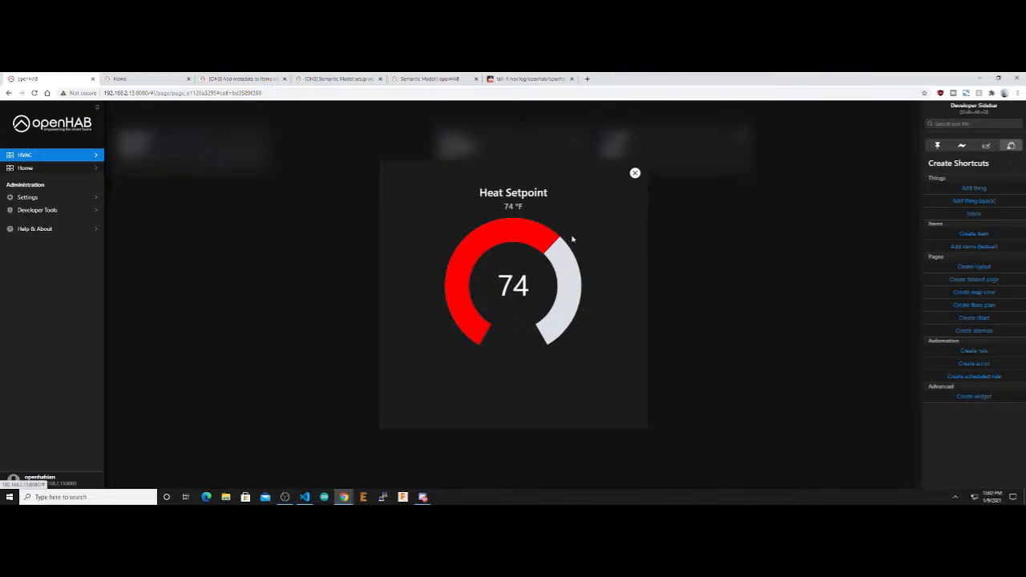
drag(559, 241, 558, 245)
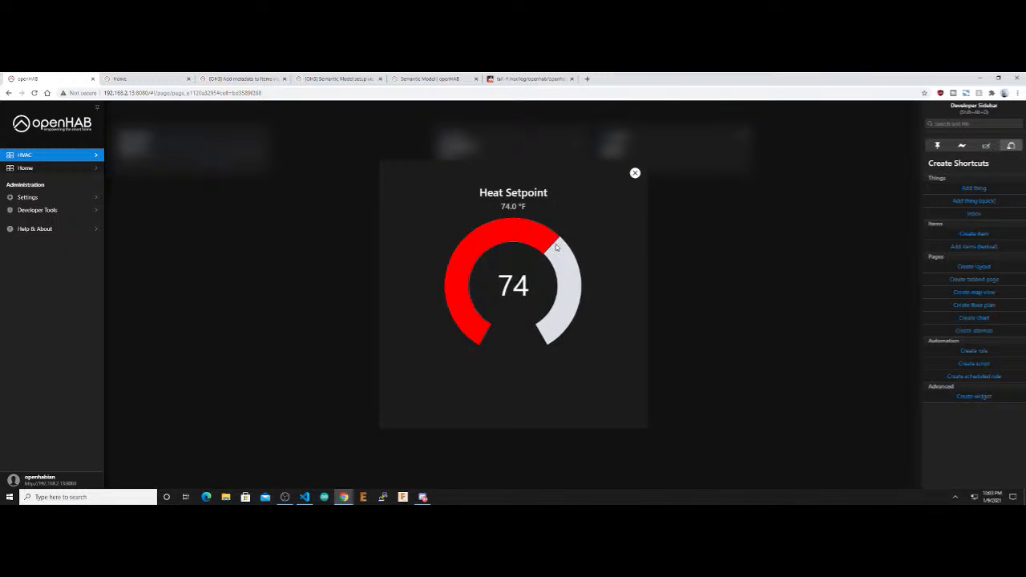
click(635, 172)
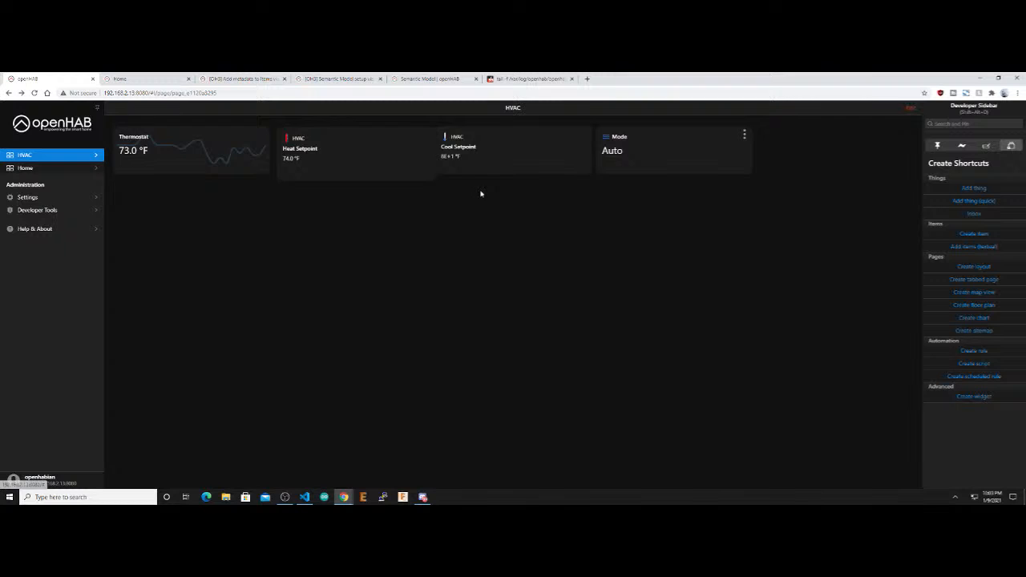
Examine the Cool Setpoint control, the Mode options and the Thermostat item list on the HVAC page, closing each without changes
click(497, 153)
click(635, 172)
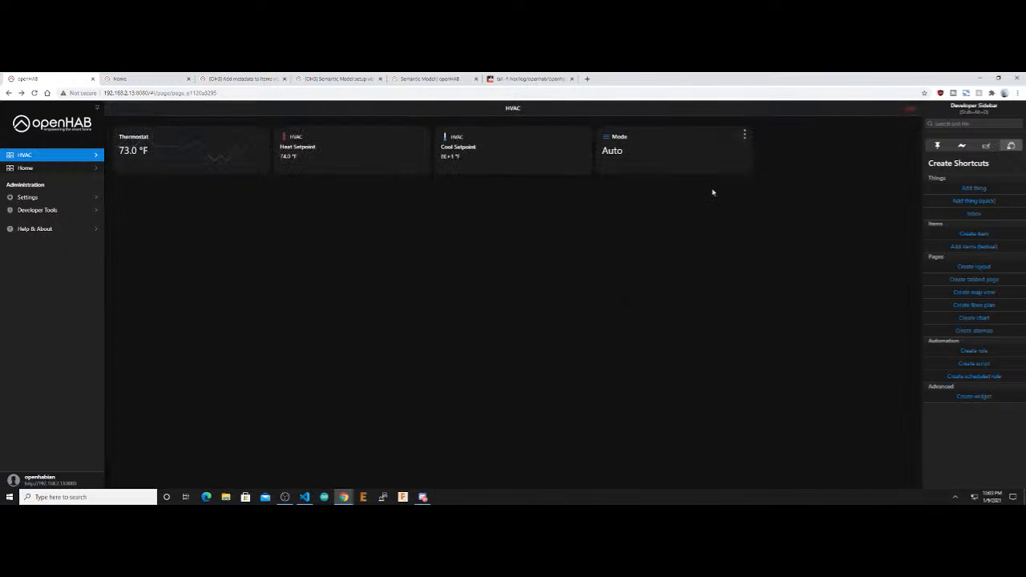
click(659, 143)
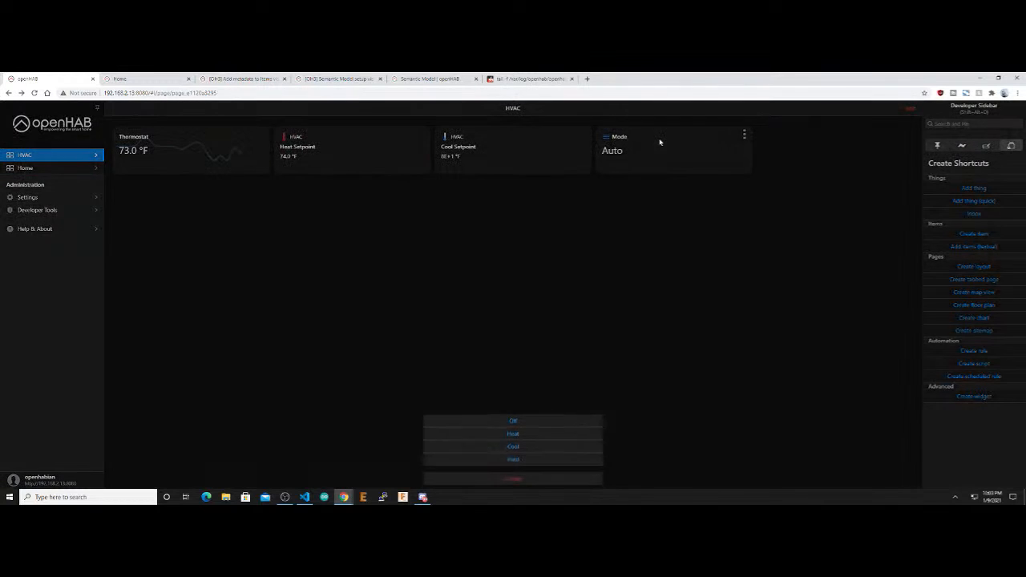
click(513, 478)
click(175, 154)
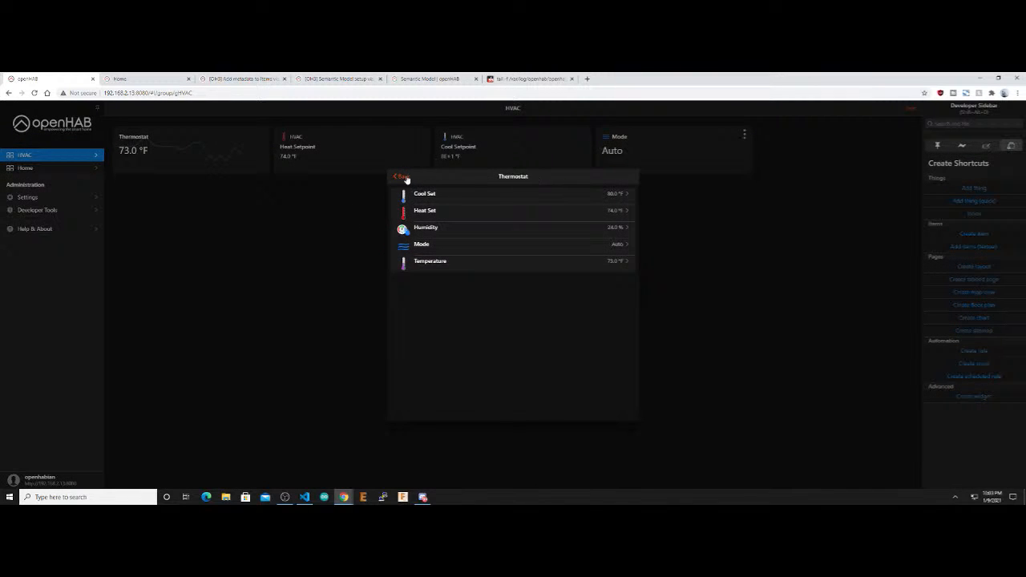
click(307, 220)
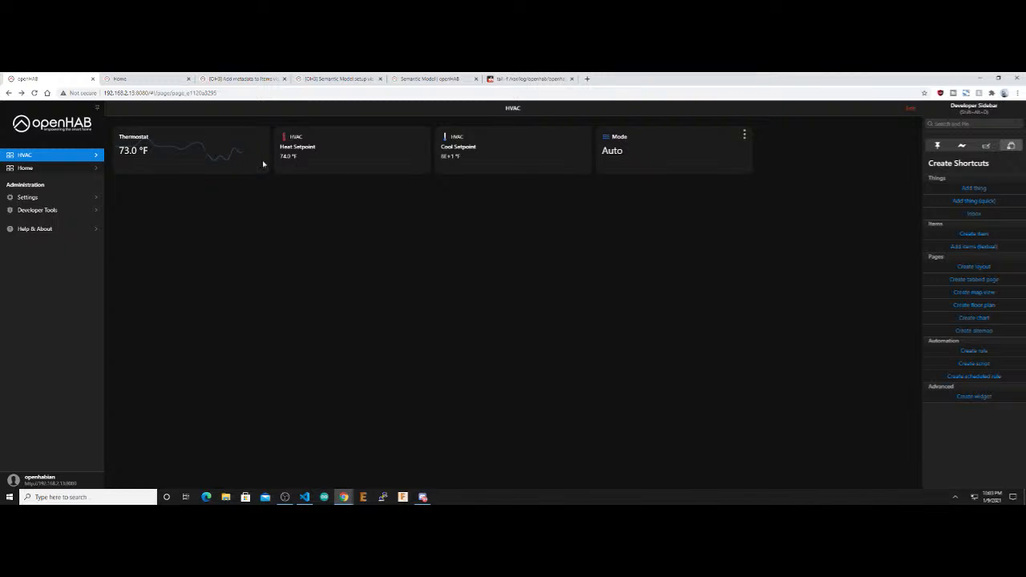
Open the HVAC page for editing and examine the cell types available for a new cell without adding one
click(910, 110)
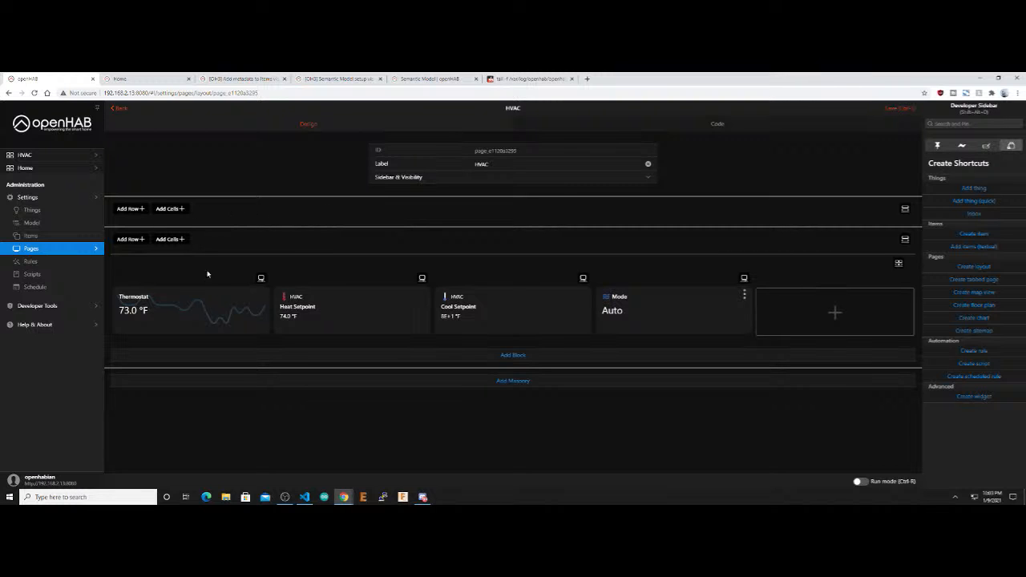
click(836, 318)
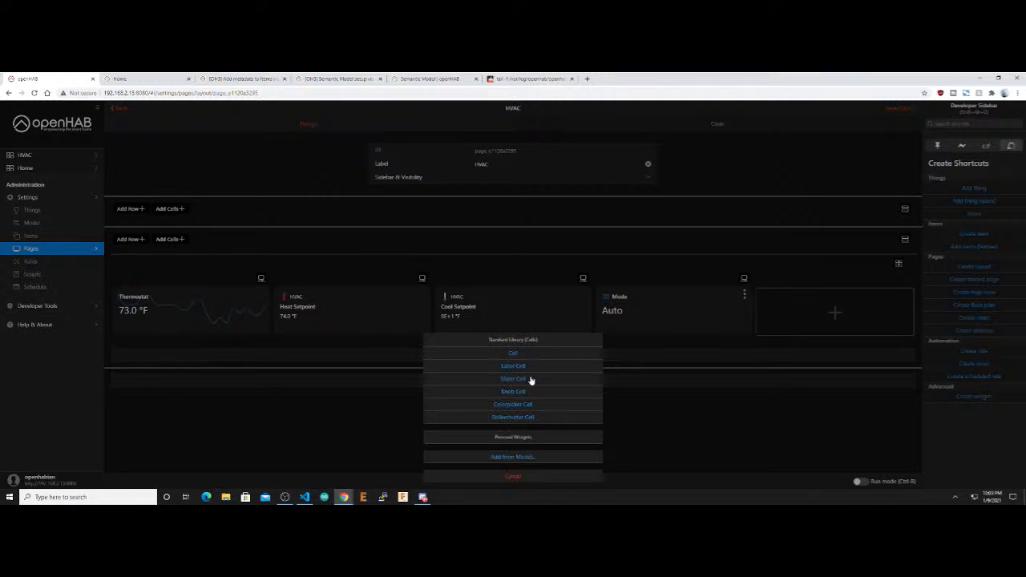
click(519, 477)
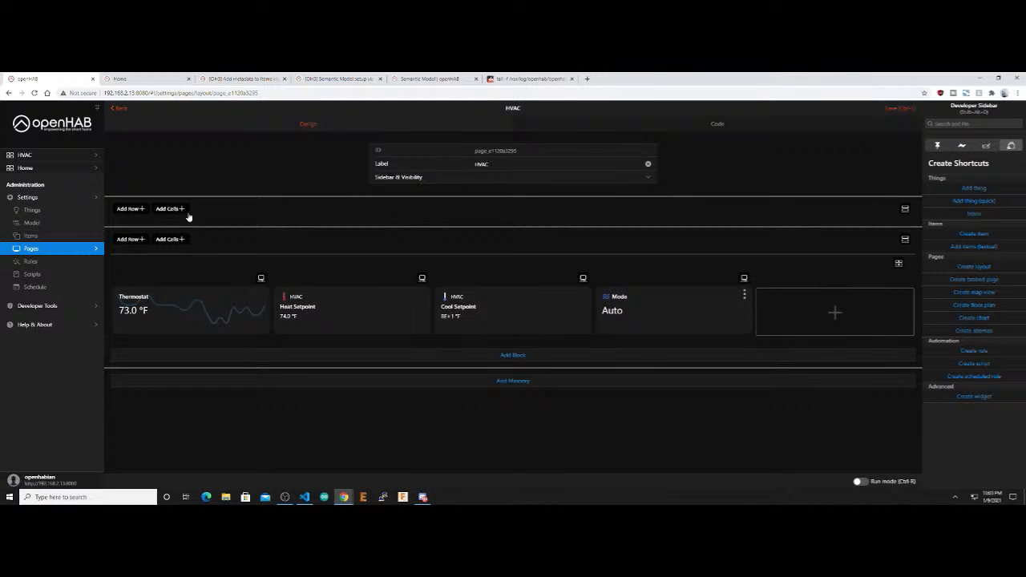
Try out a new row with one column in the HVAC page's upper block, and remove both again
click(131, 208)
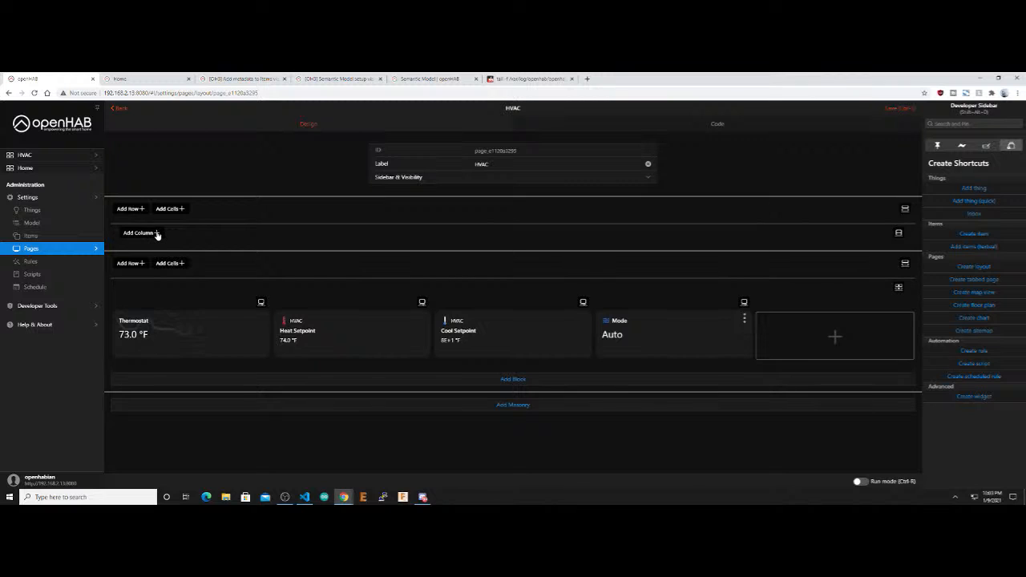
click(156, 234)
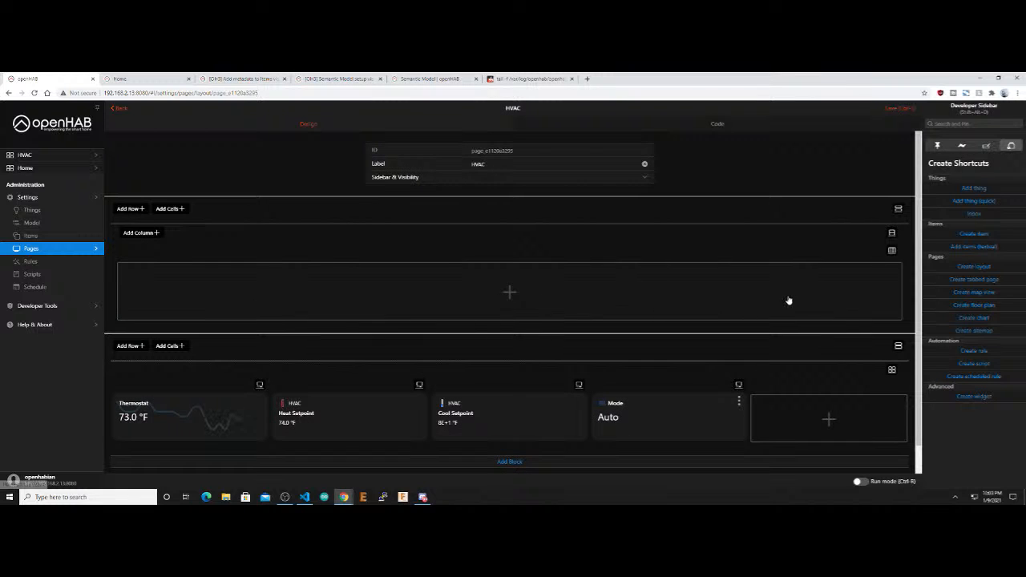
click(892, 251)
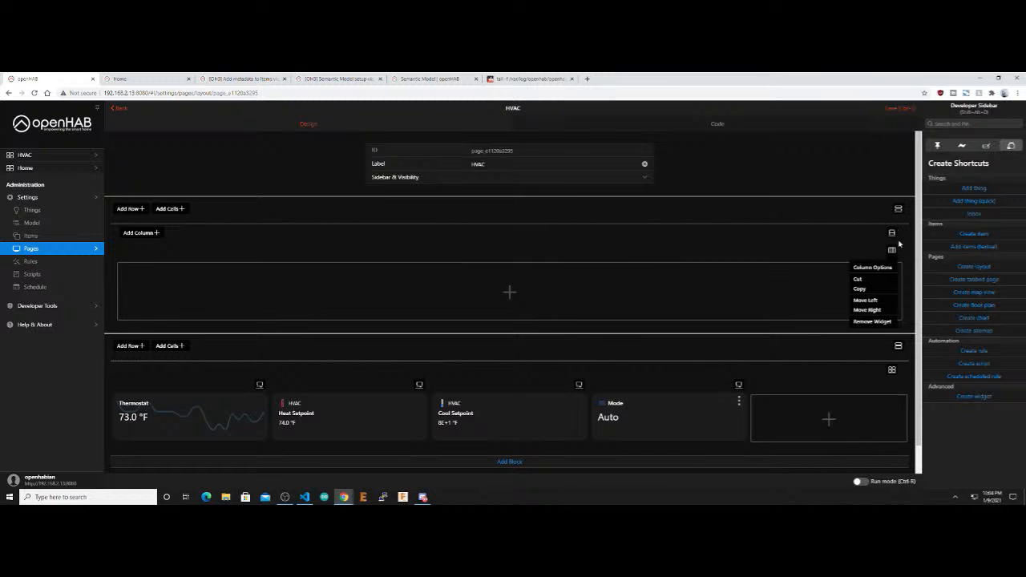
click(871, 321)
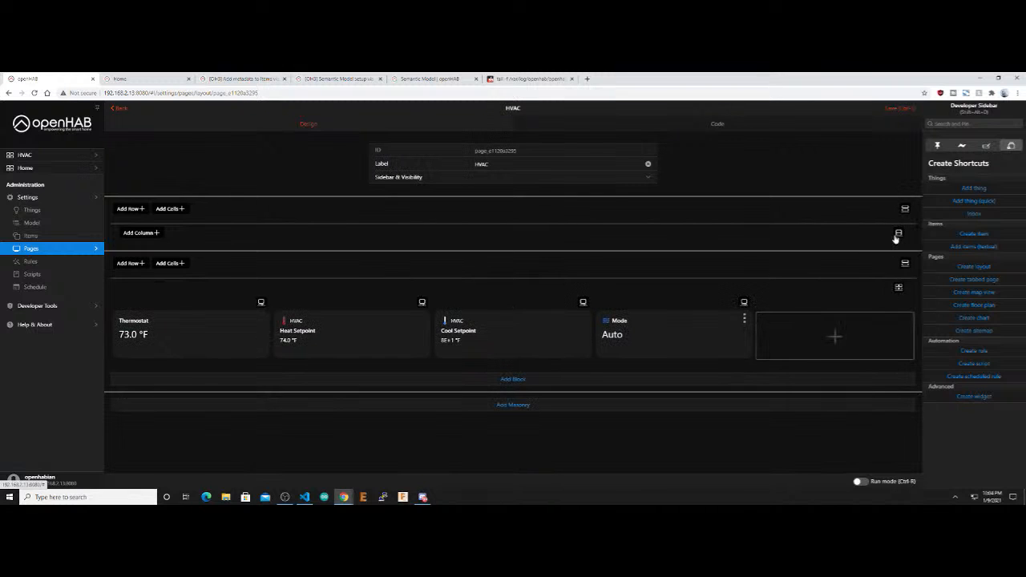
click(899, 234)
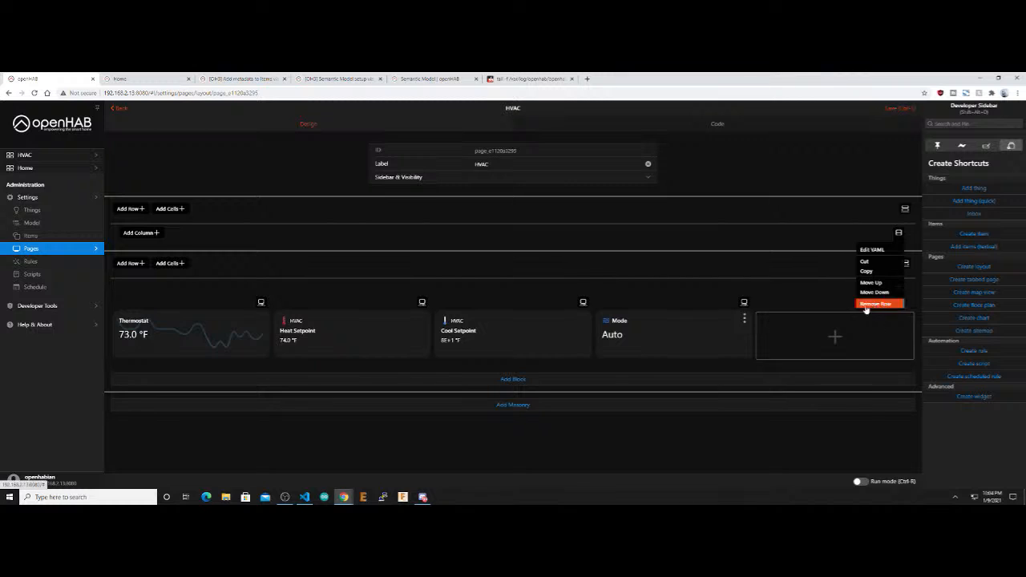
click(876, 304)
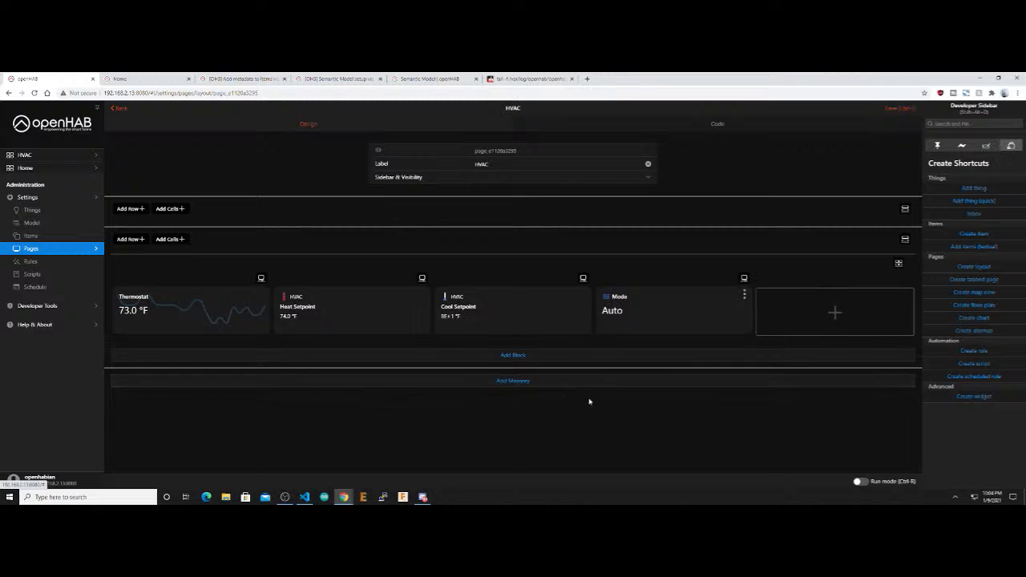
Add a masonry section to the HVAC page and place a Toggle Card in its first cell
click(517, 384)
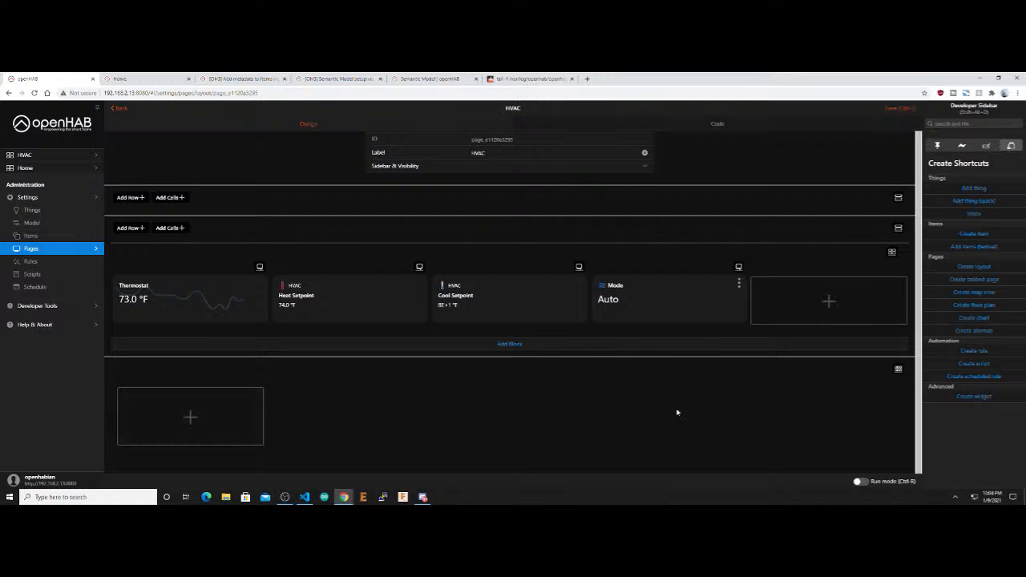
click(187, 416)
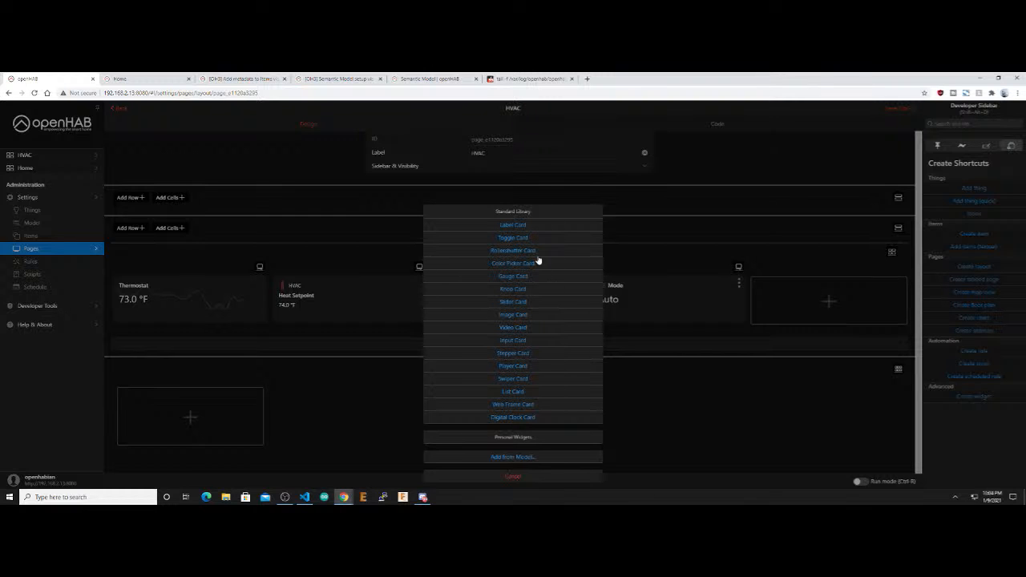
click(512, 239)
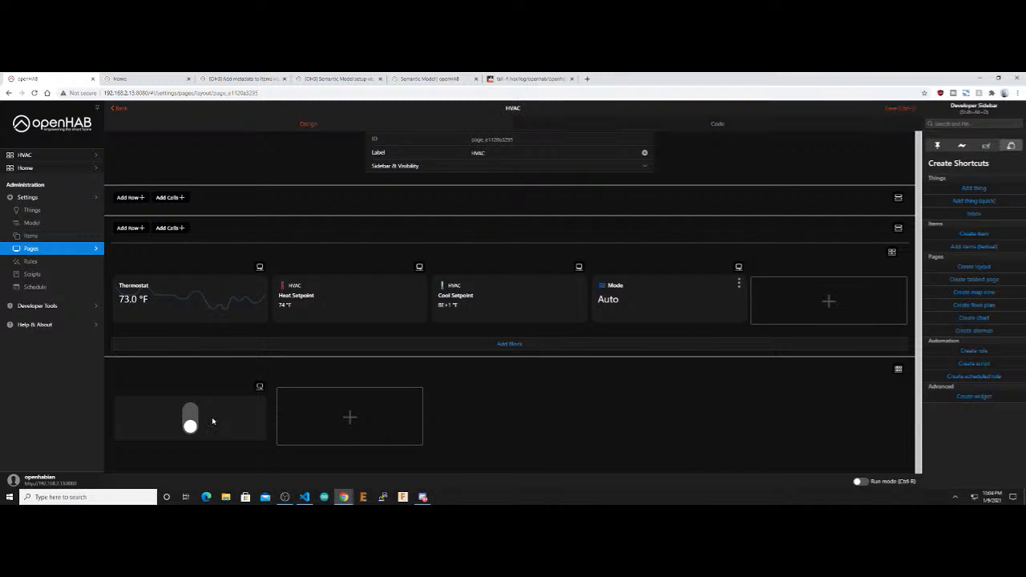
Configure the toggle card with the title "Christmas Light" and the item Christmas Tree (Sonoff_S31_1)
click(259, 388)
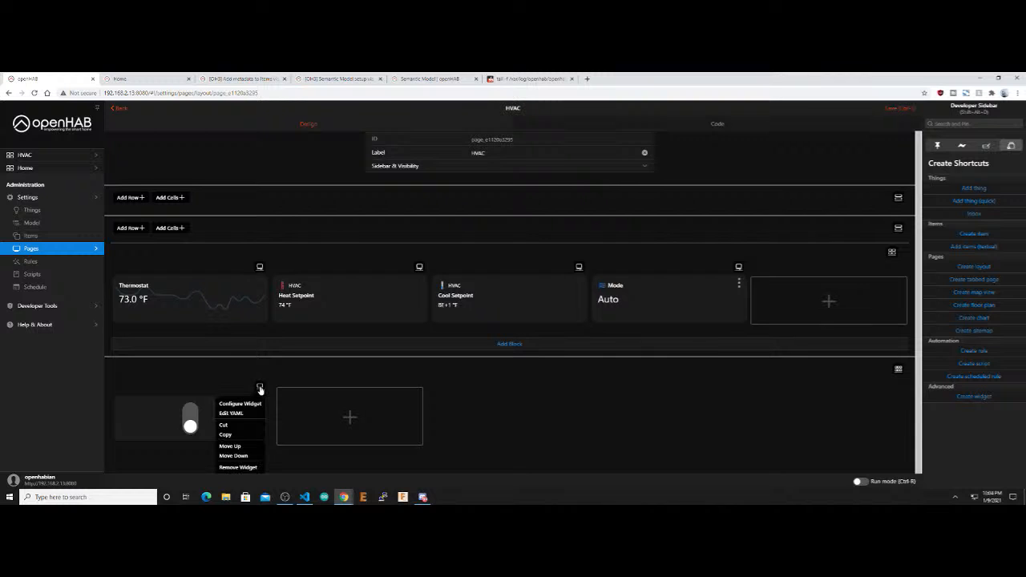
click(249, 403)
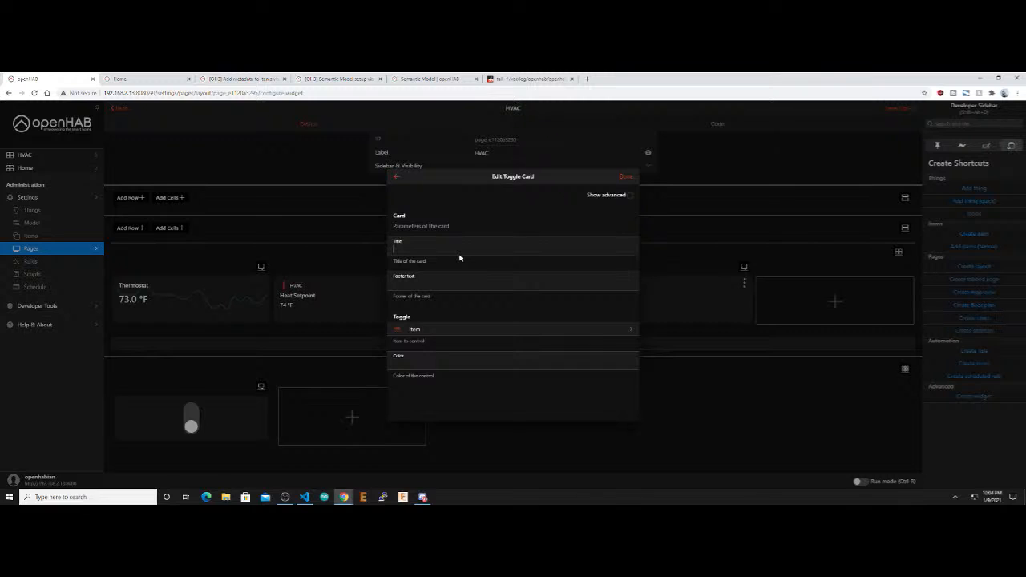
text(Christmas Light)
click(455, 332)
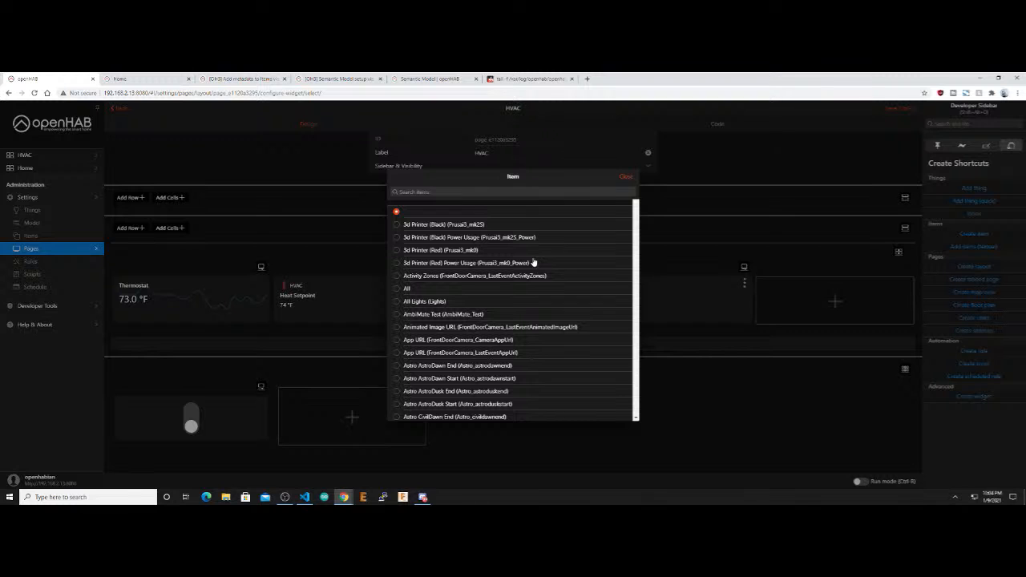
scroll(513, 264, down, 3)
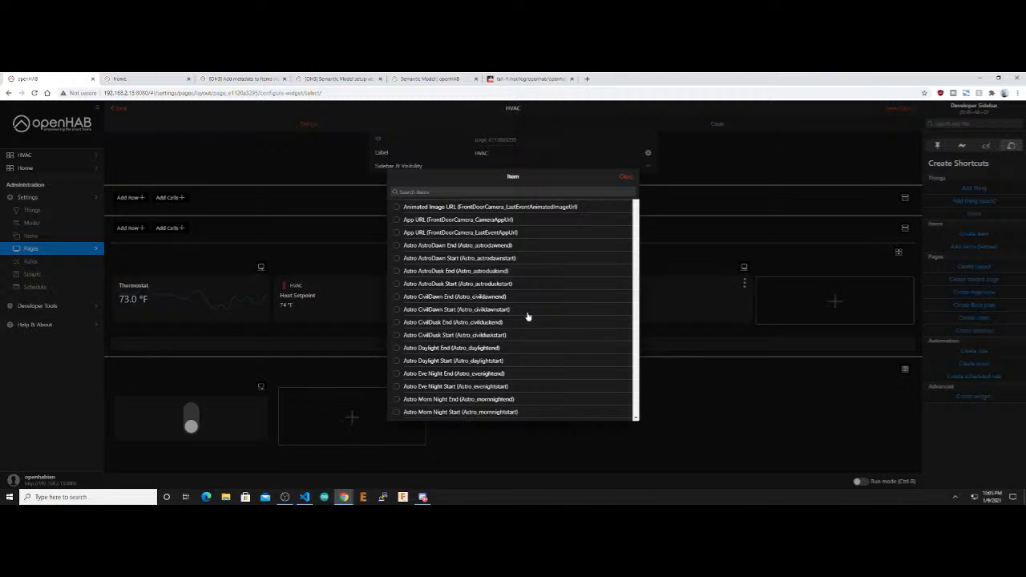
scroll(528, 317, down, 2)
scroll(529, 315, down, 2)
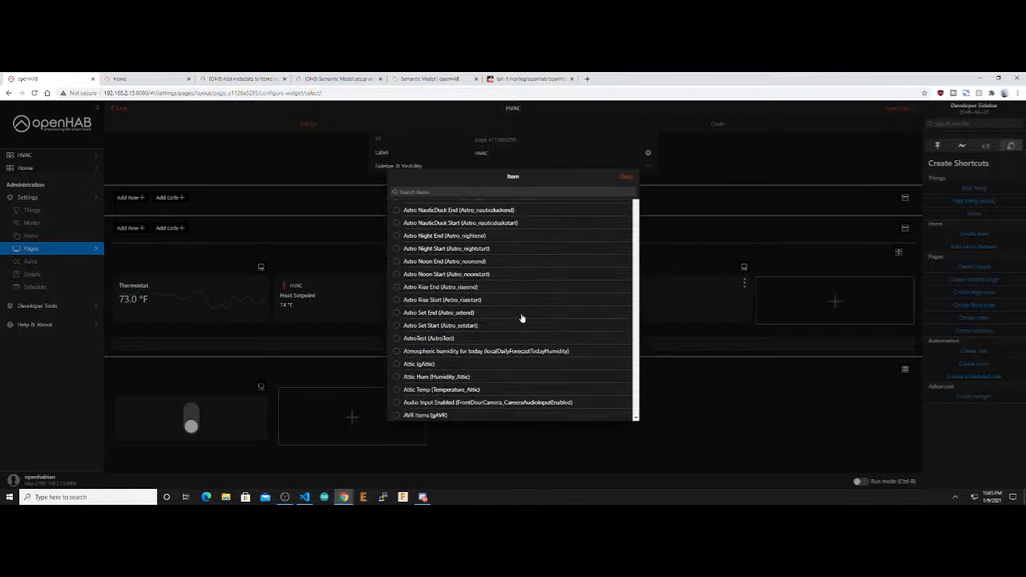
scroll(521, 318, down, 3)
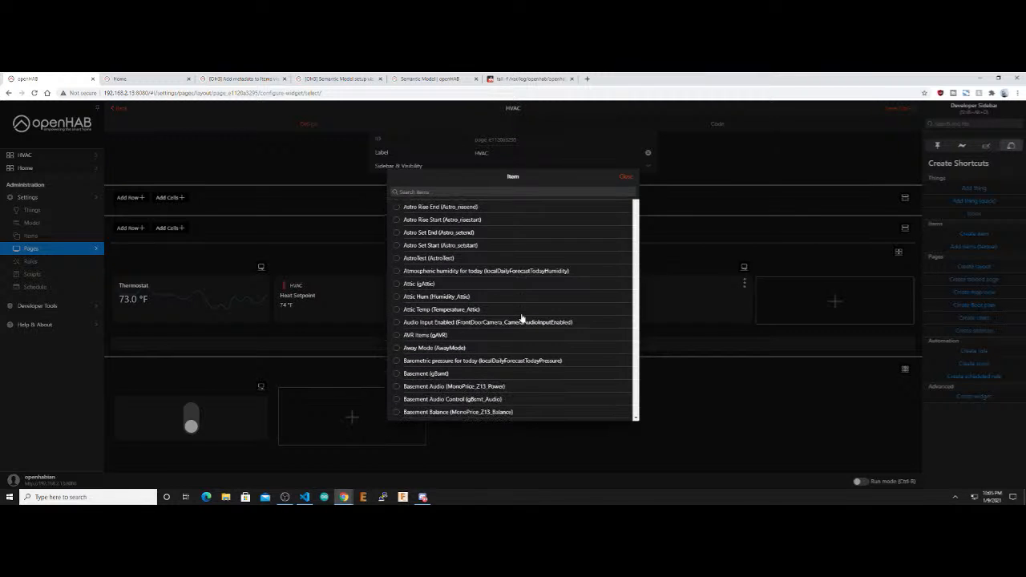
scroll(527, 317, down, 10)
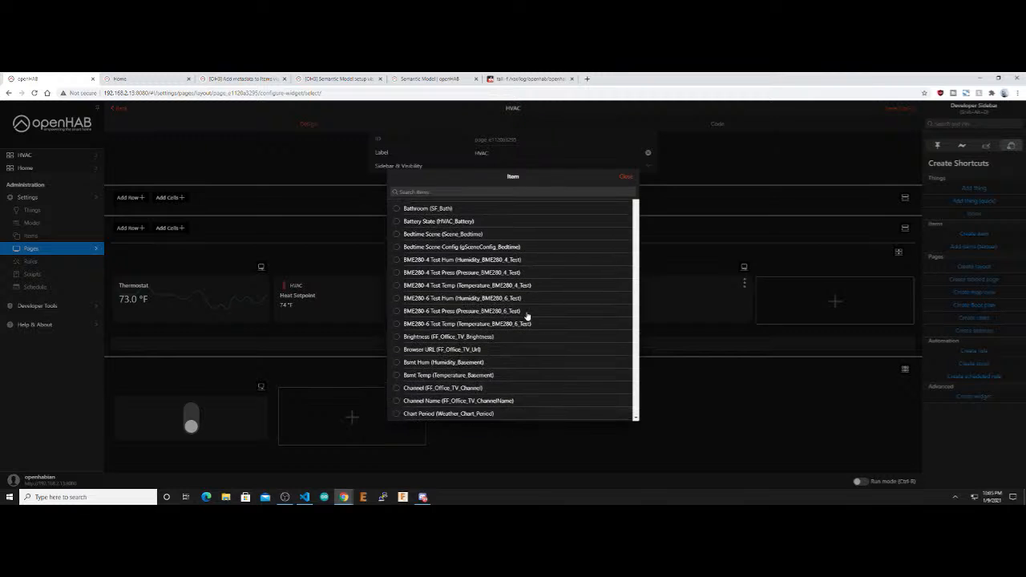
scroll(525, 314, down, 2)
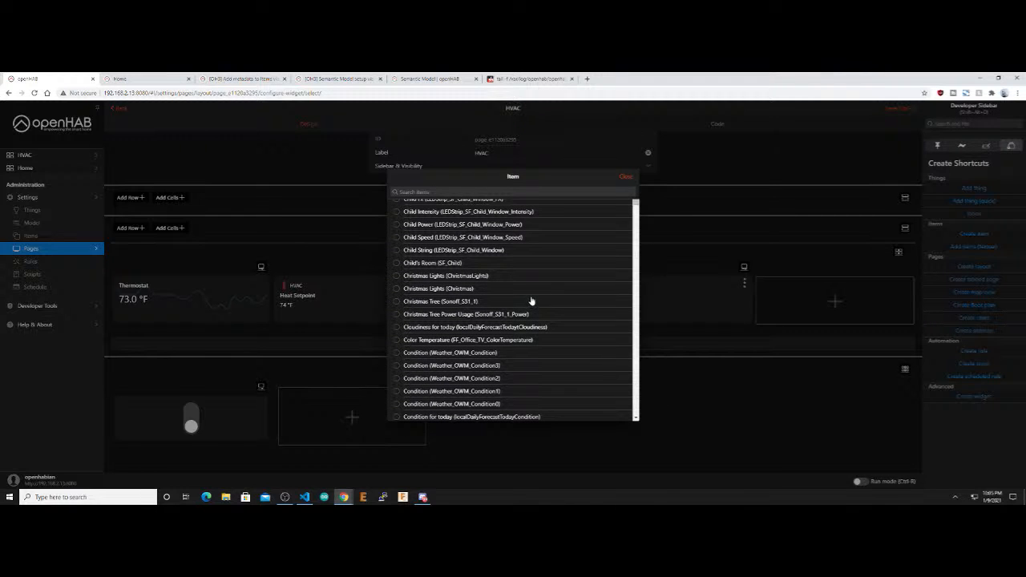
click(397, 302)
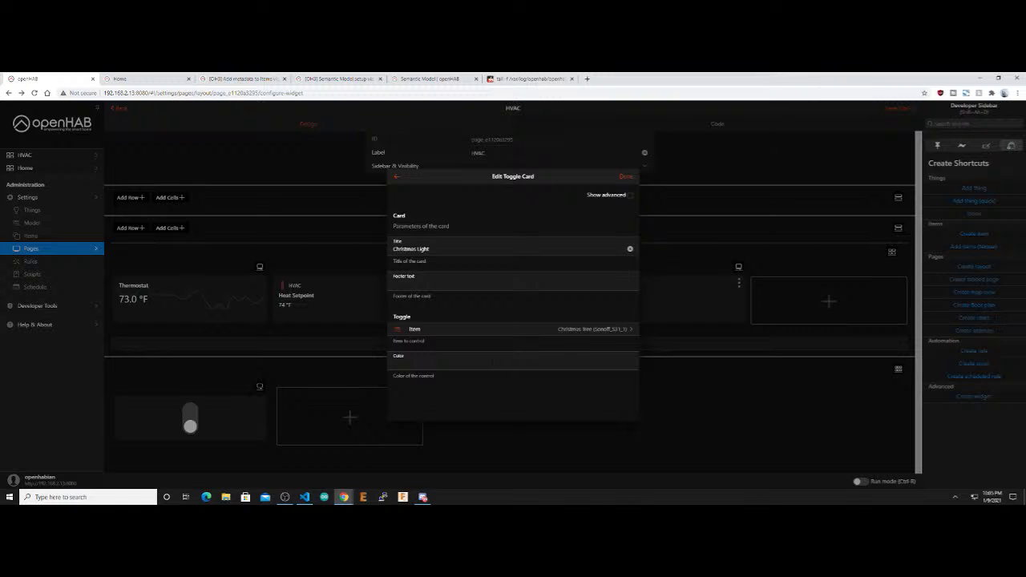
click(628, 176)
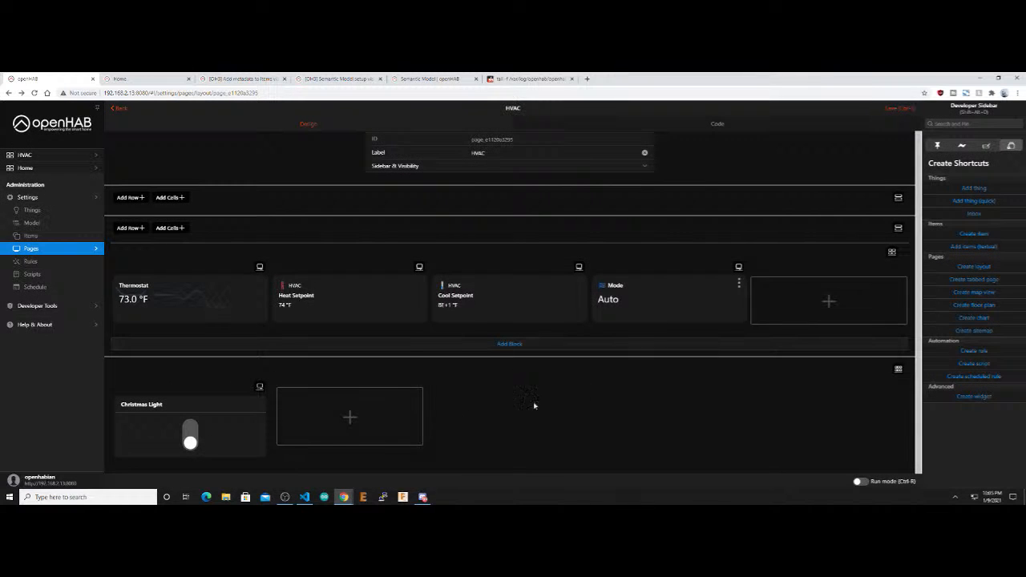
Save the HVAC page, then test the Christmas Light toggle in run mode by switching it on and off
click(897, 109)
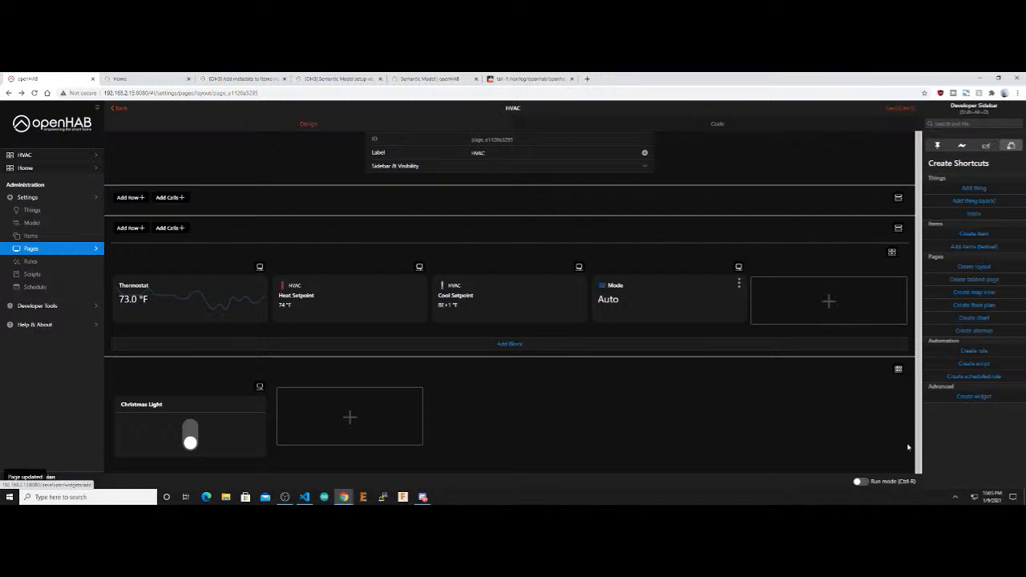
click(861, 483)
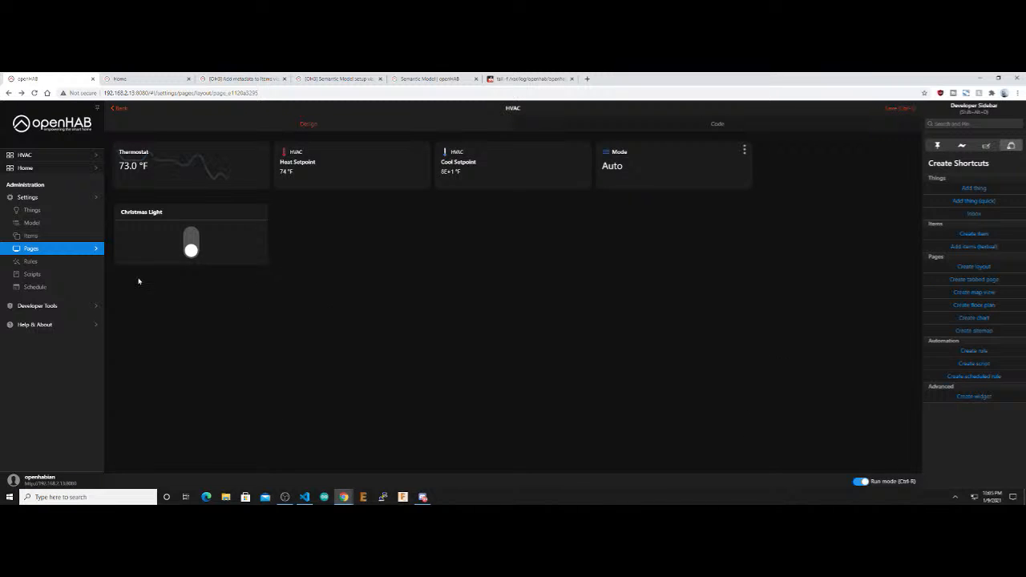
click(192, 242)
click(194, 241)
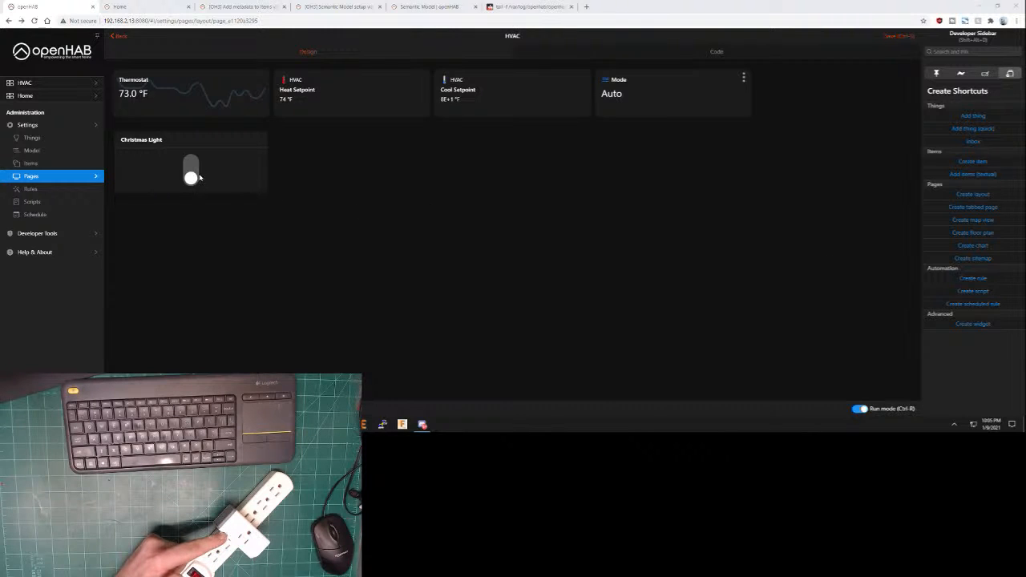
click(191, 172)
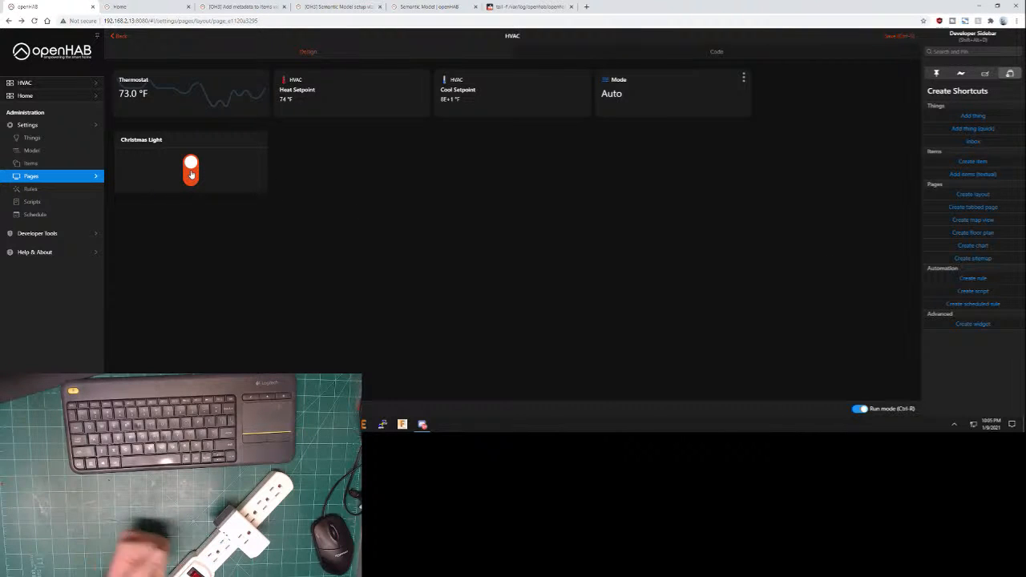
click(191, 173)
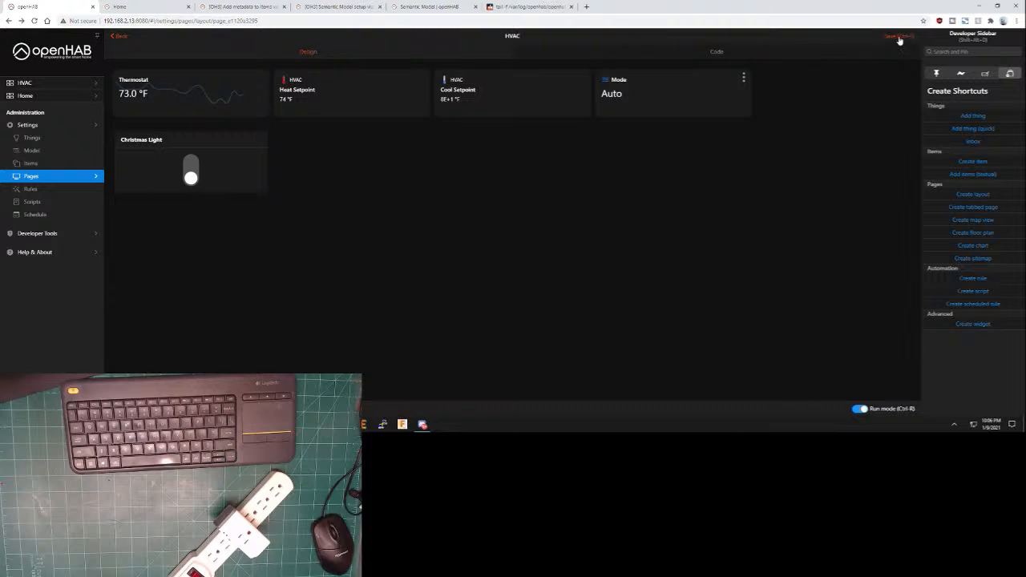
Try to save the HVAC page again from run mode, then open the live HVAC page
key(ctrl+s)
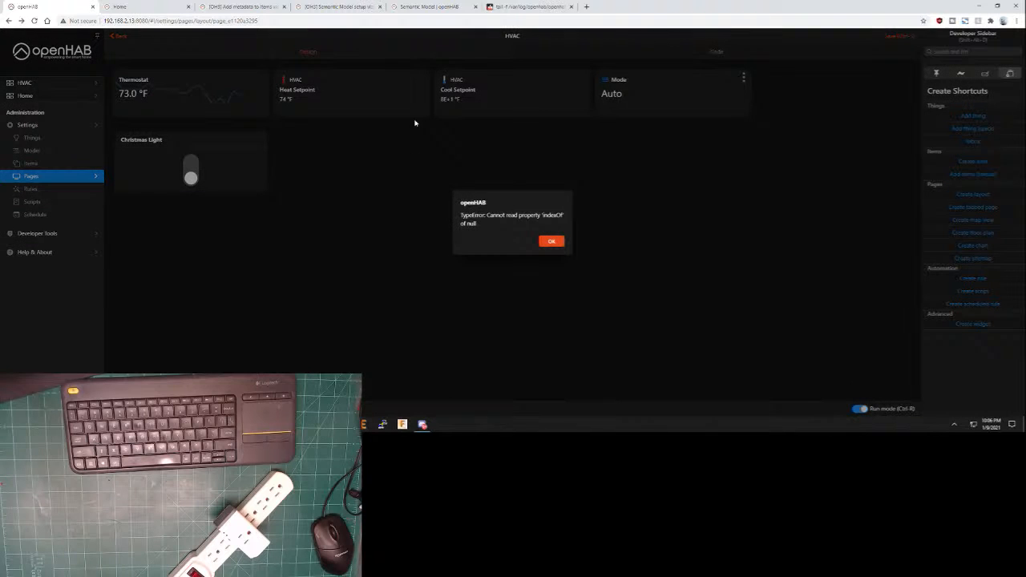
click(551, 242)
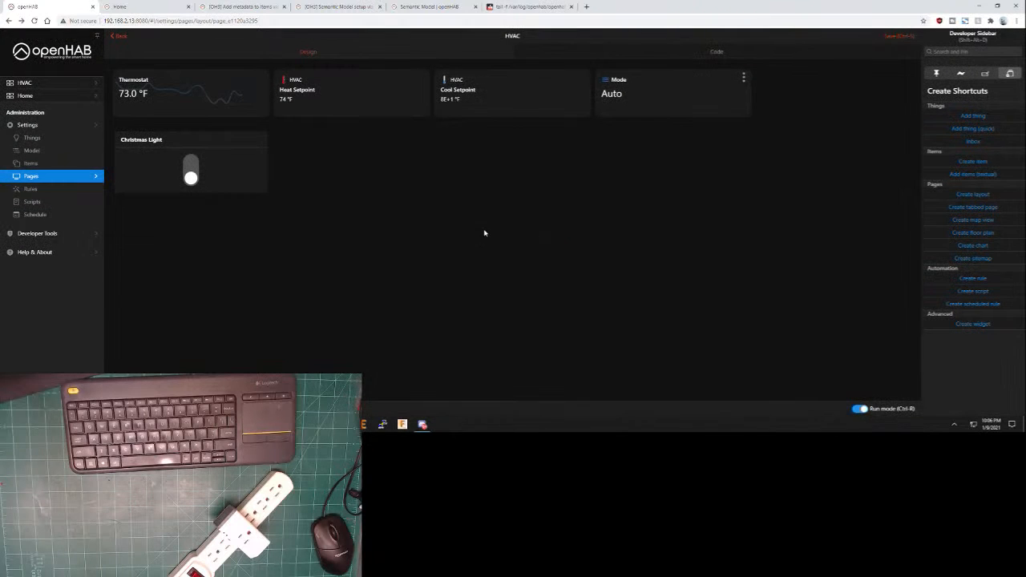
click(25, 84)
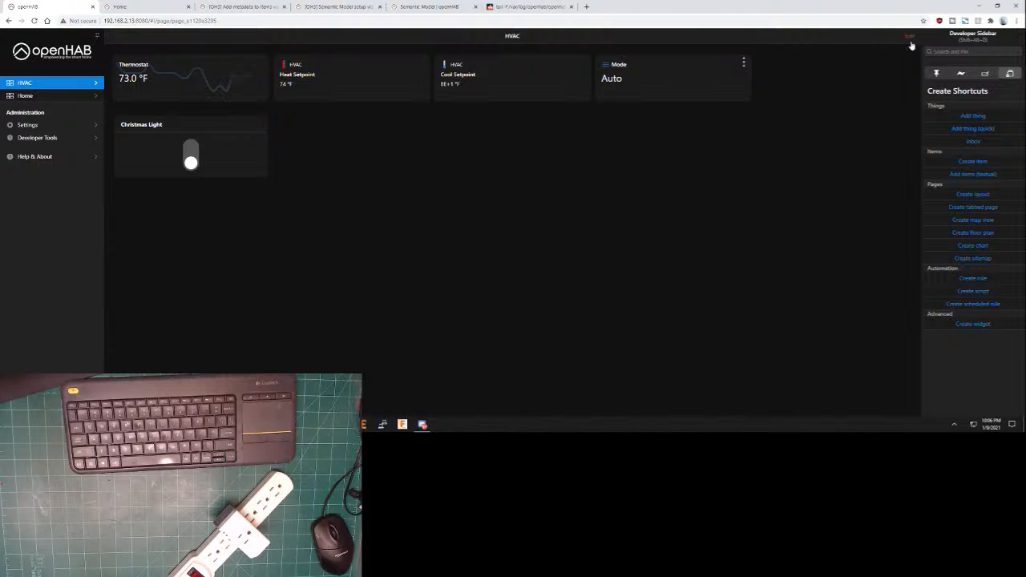
Reopen the HVAC page for editing and examine the card types available for the next masonry cell without adding one
click(910, 38)
scroll(481, 361, down, 1)
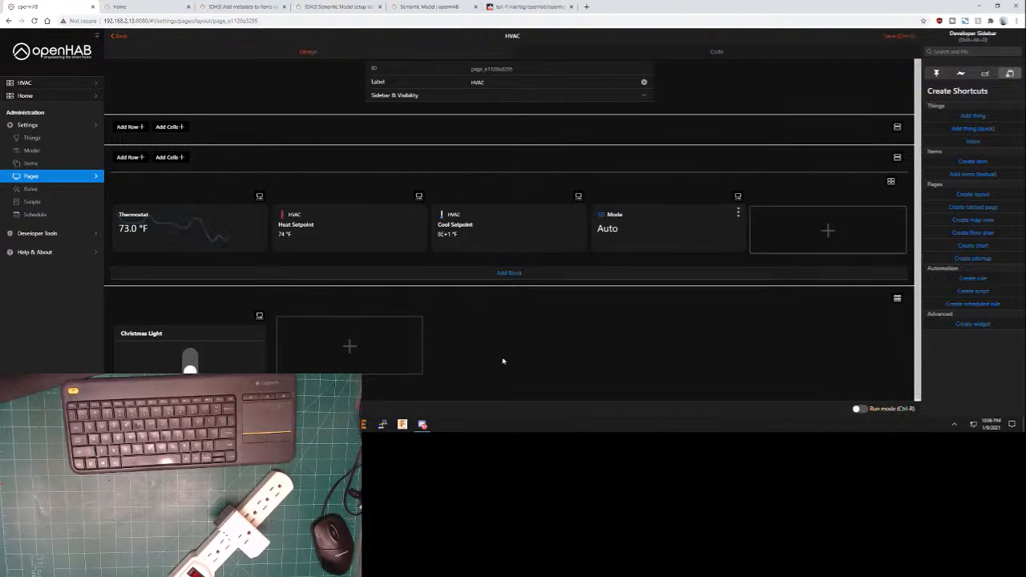
click(346, 343)
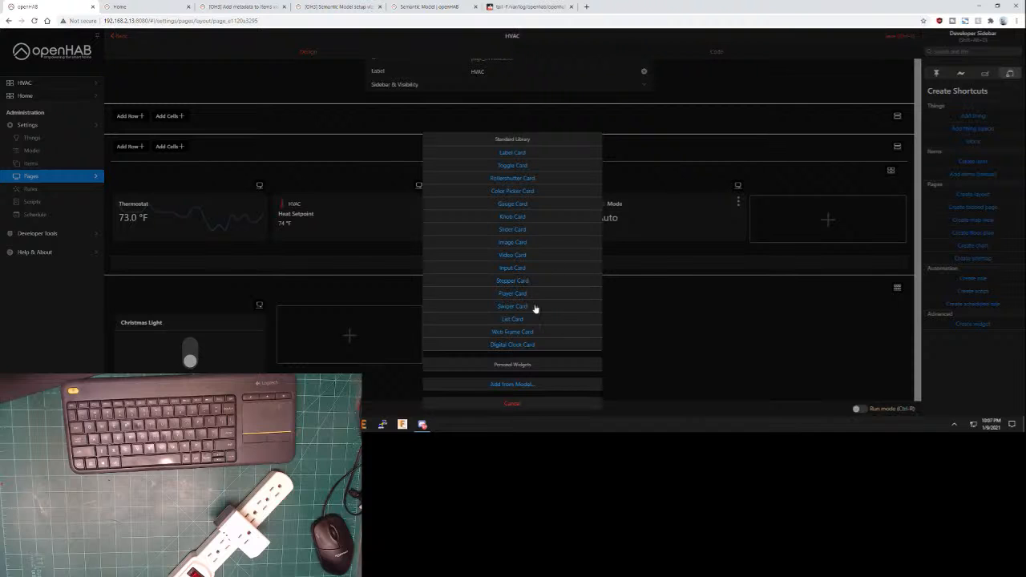
click(513, 407)
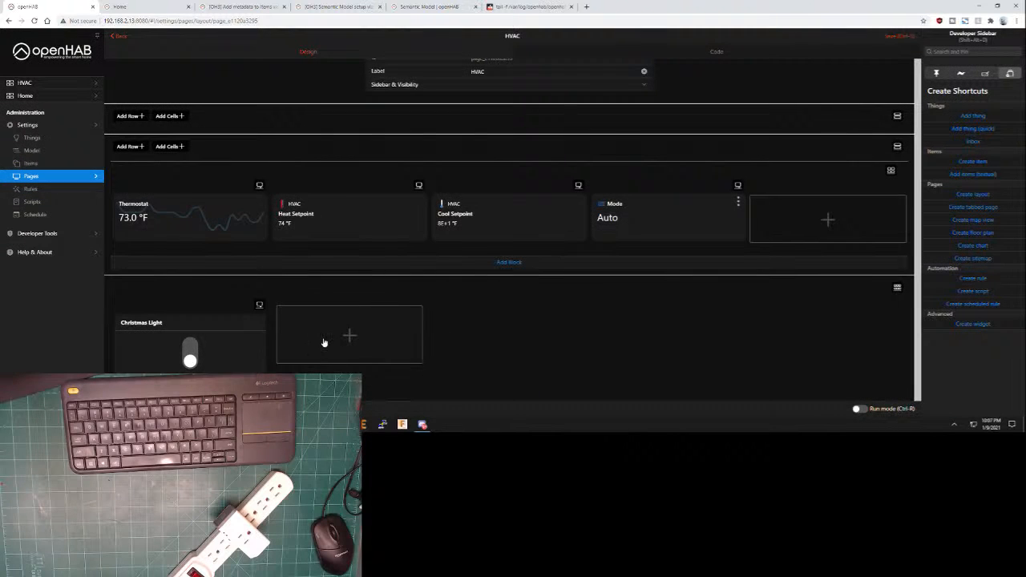
Return to the home page, view the Locations cards, and examine the Attic group and its humidity chart from the Overview
click(60, 54)
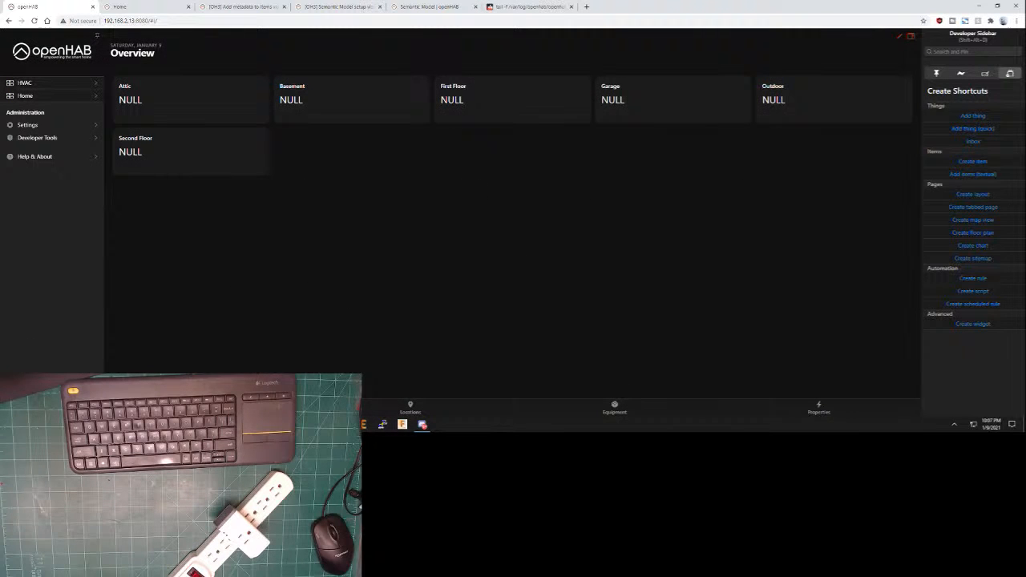
click(421, 409)
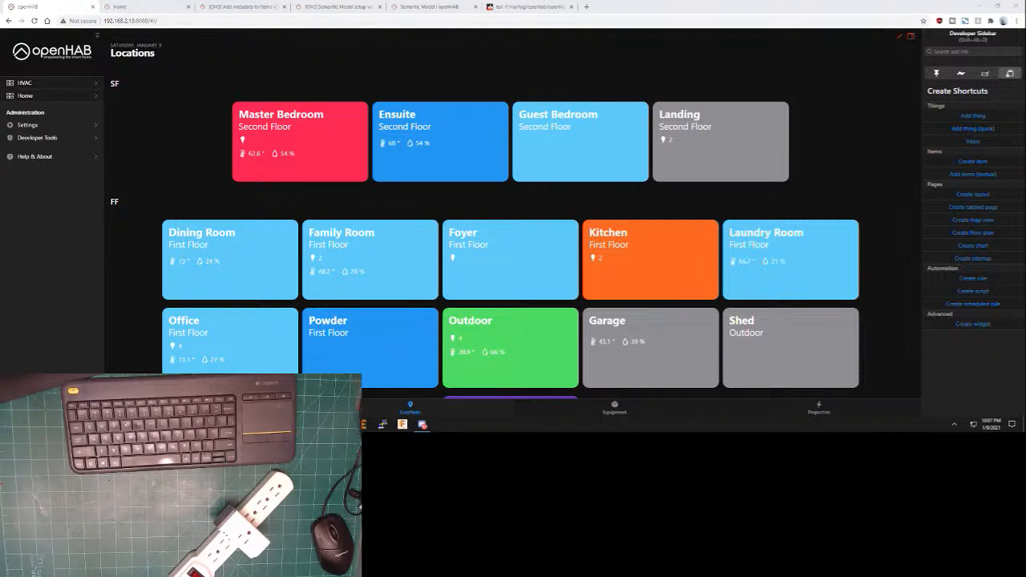
click(206, 407)
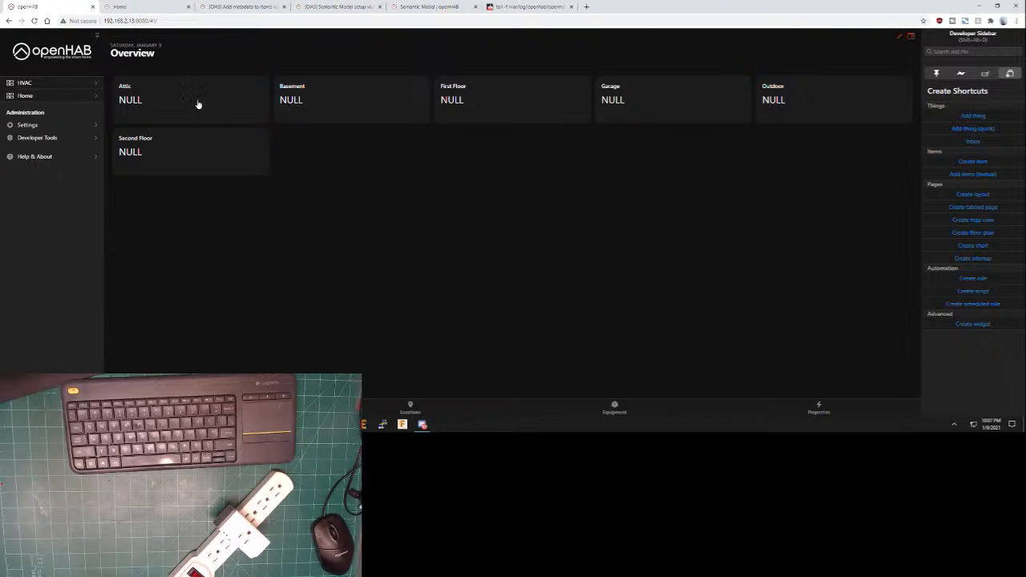
click(198, 104)
click(615, 125)
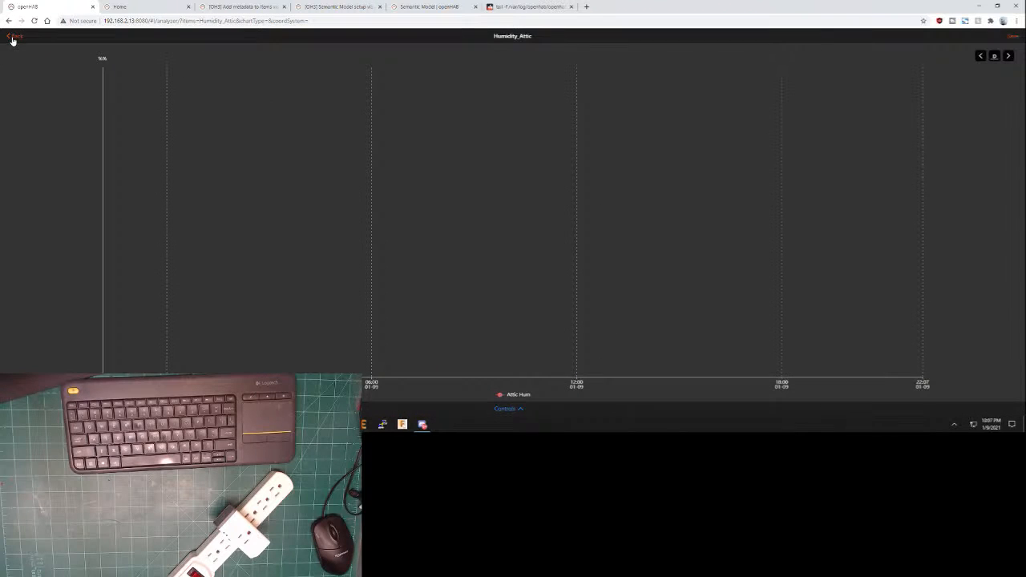
click(12, 38)
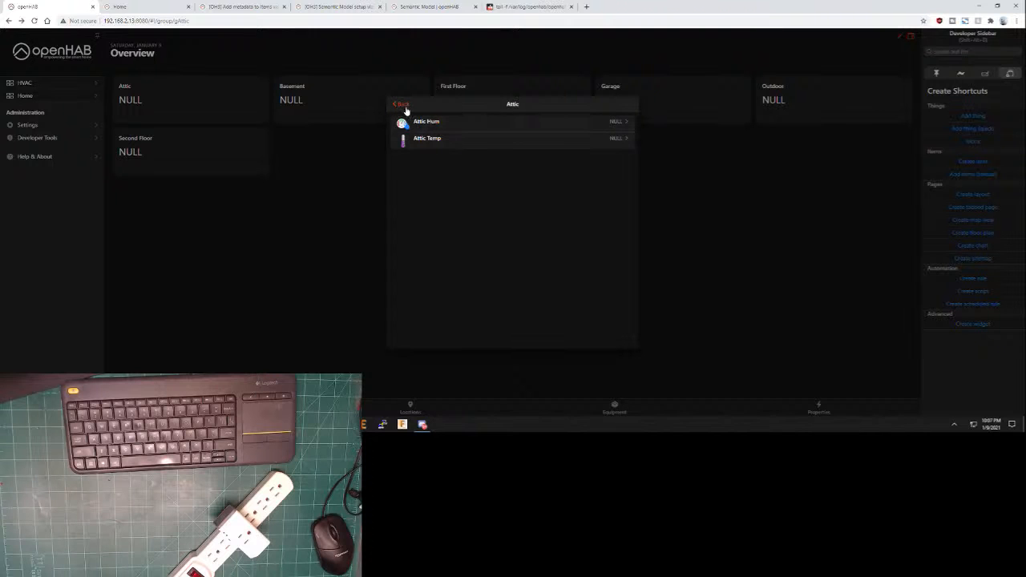
Close the Attic group, switch to Visual Studio Code, and examine the location group definitions in home.items, including the First Floor group
click(400, 107)
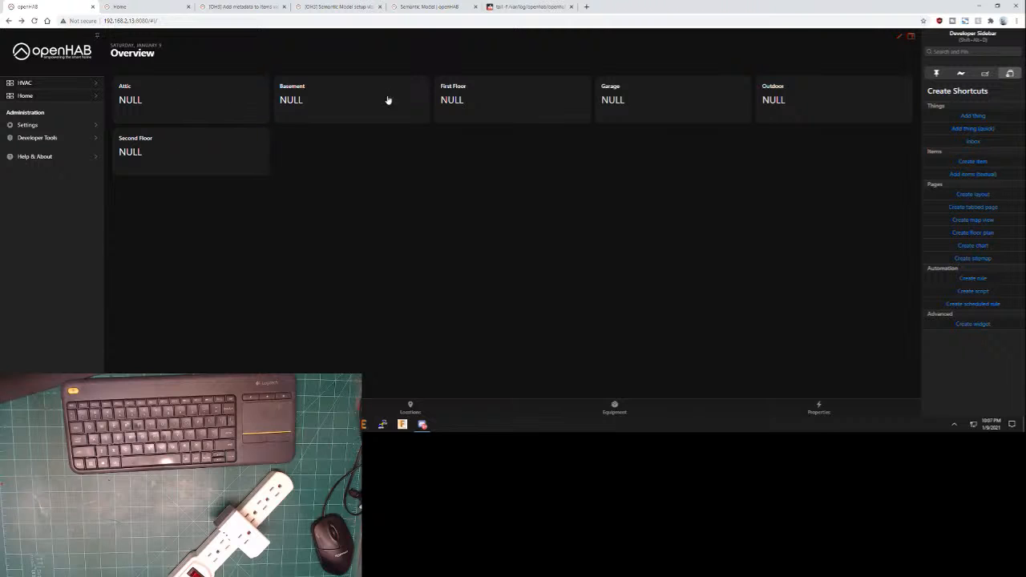
click(294, 424)
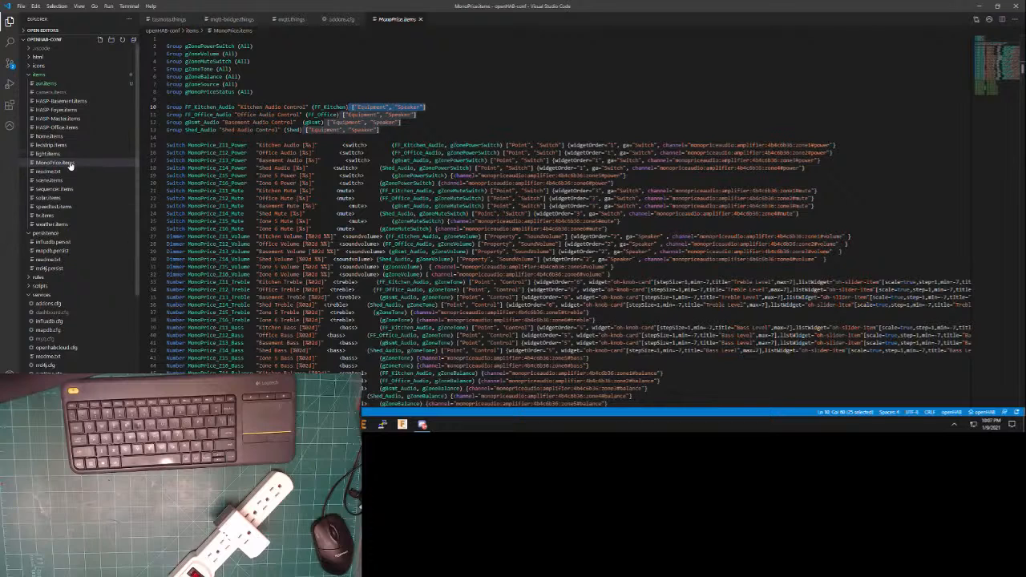
click(45, 136)
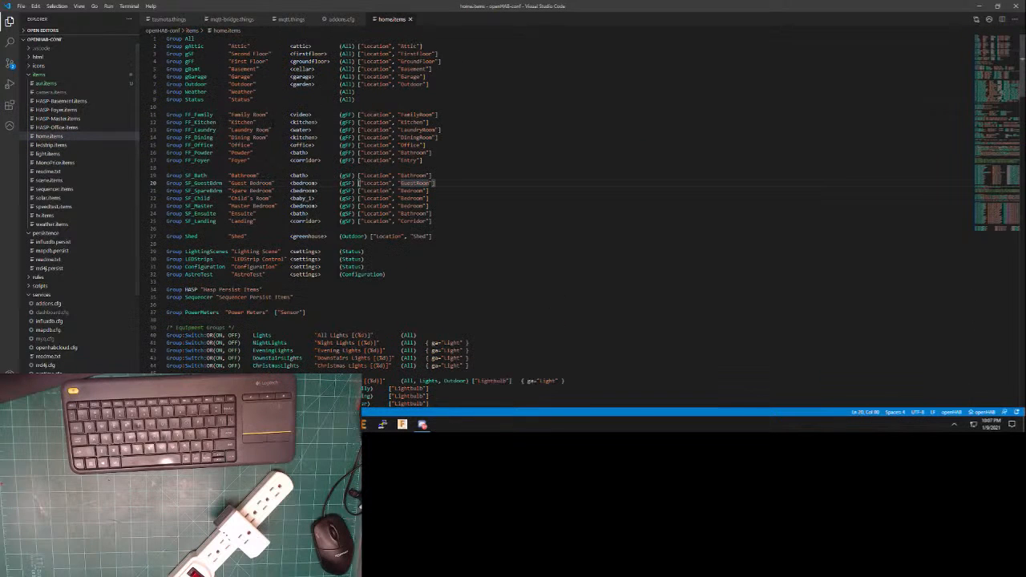
drag(185, 62, 441, 62)
click(441, 62)
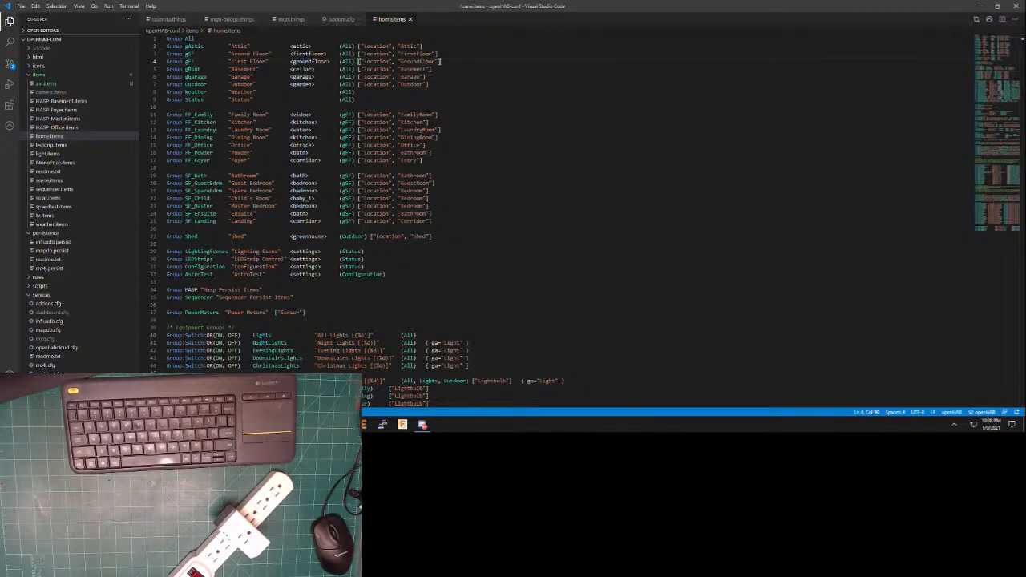
Switch back to openHAB, check the home page's configuration, and examine the items in the Basement group from the Overview
key(alt+Tab)
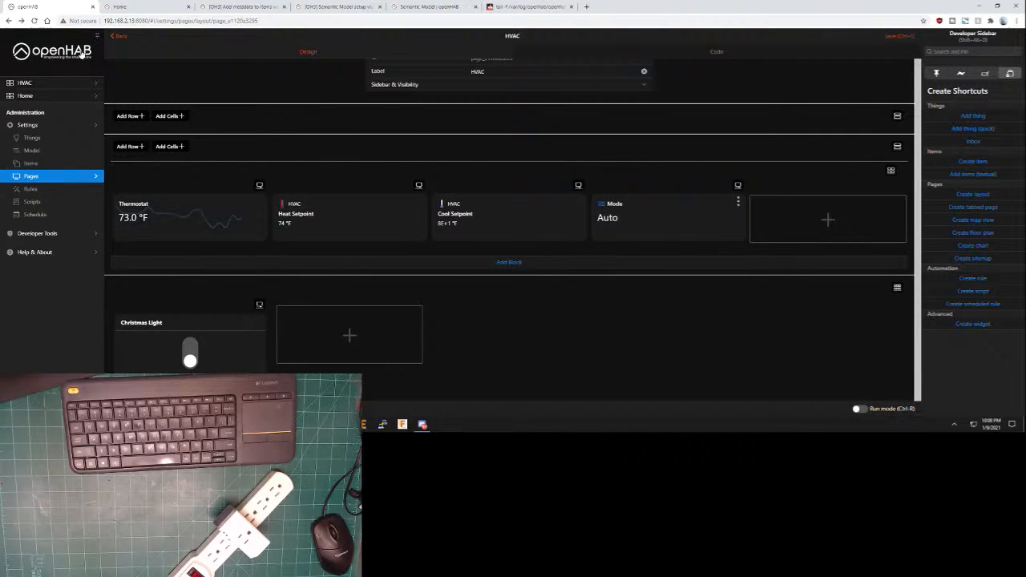
click(55, 57)
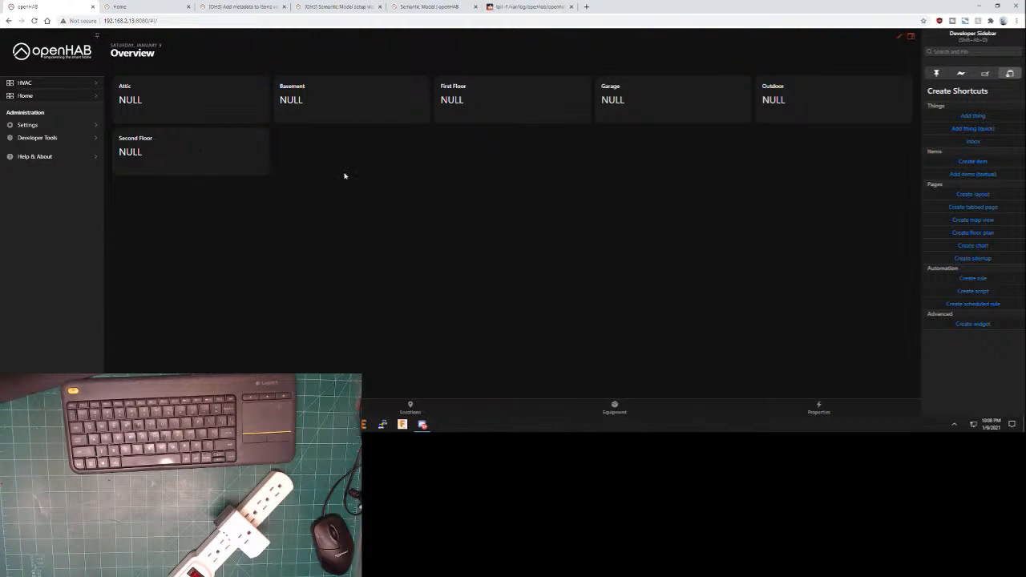
click(904, 39)
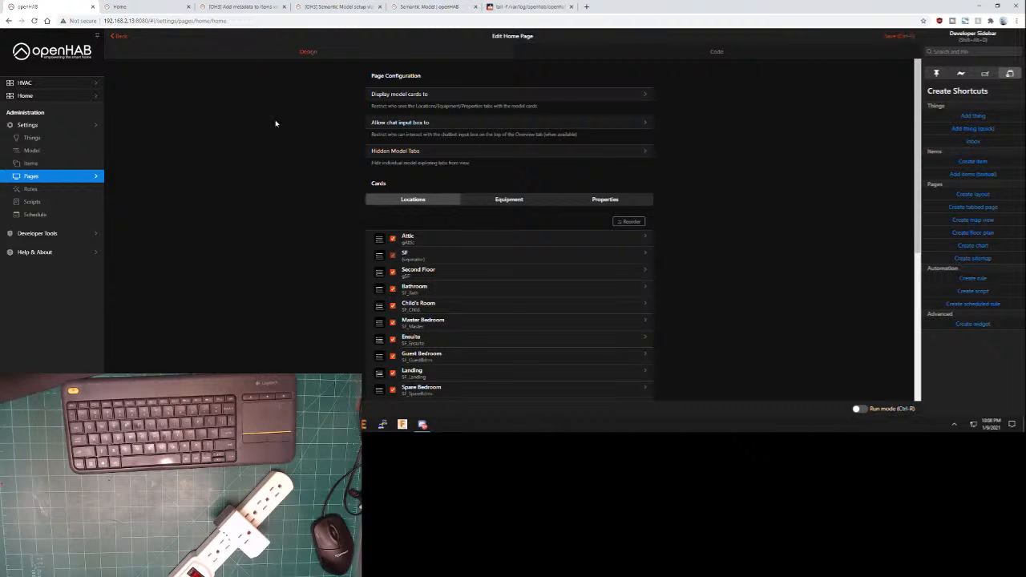
click(118, 37)
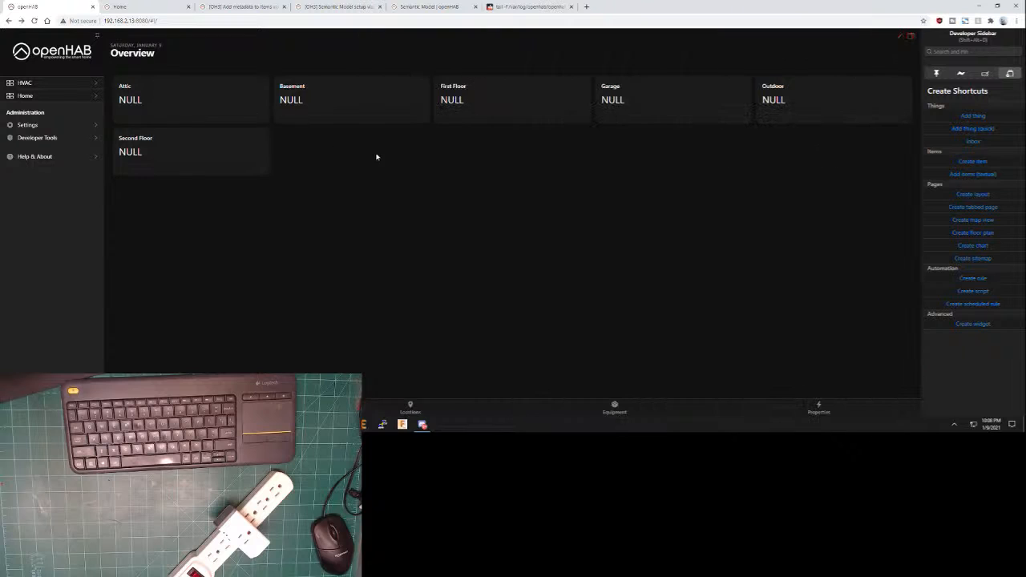
click(346, 107)
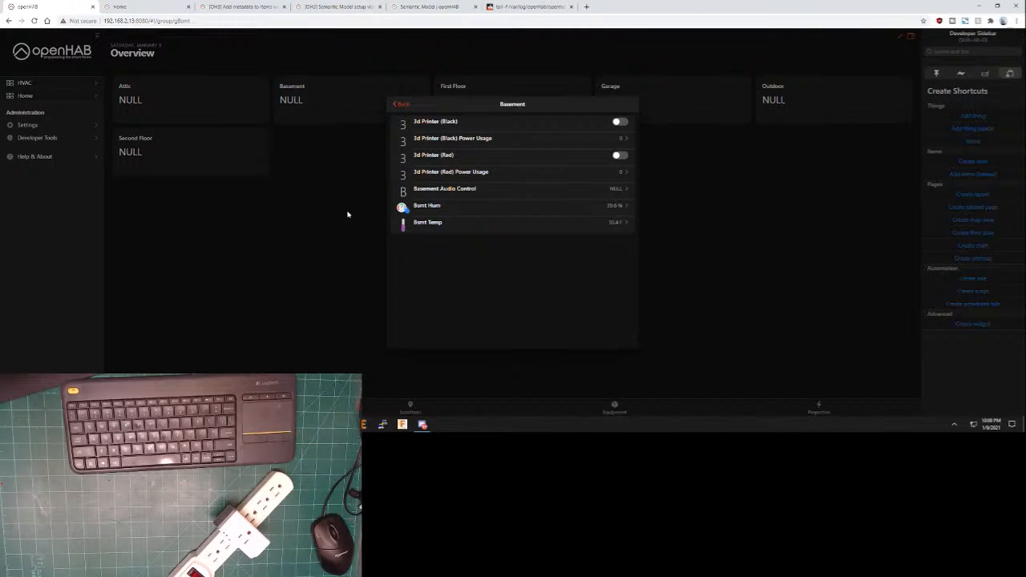
click(348, 214)
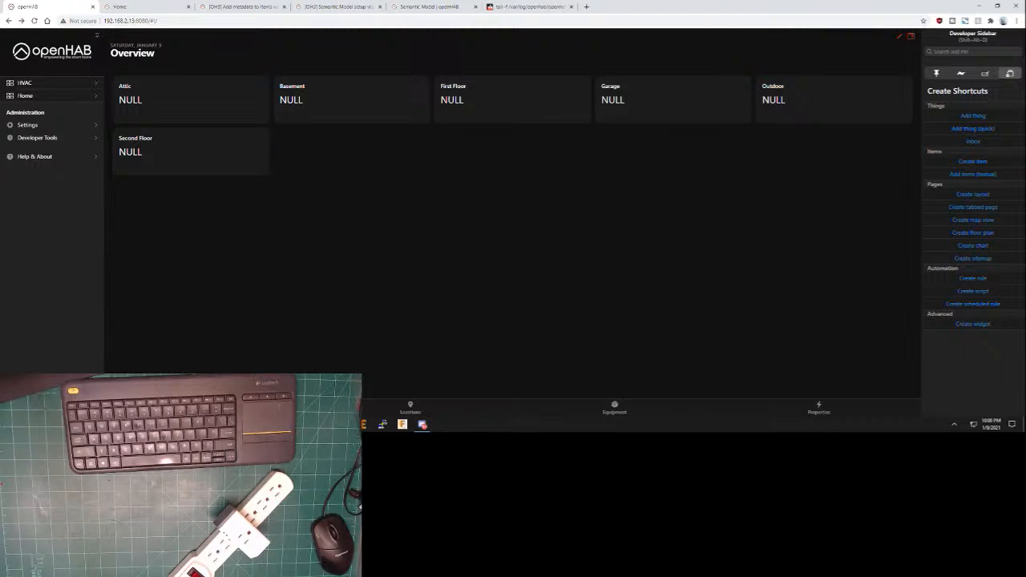
View the Locations cards, then inspect the Home layout page in the page editor and return to the list of pages
click(413, 410)
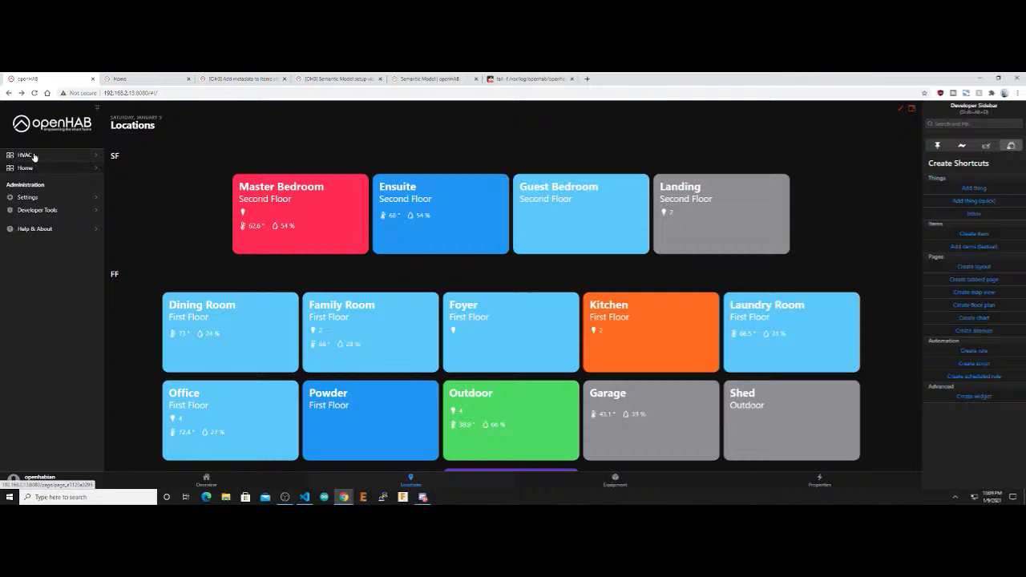
click(31, 198)
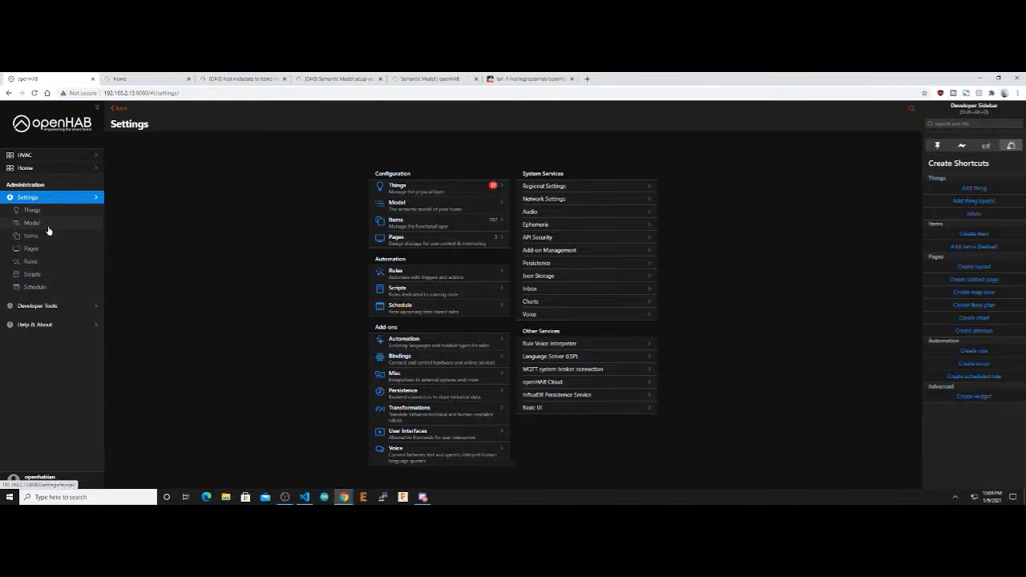
click(30, 251)
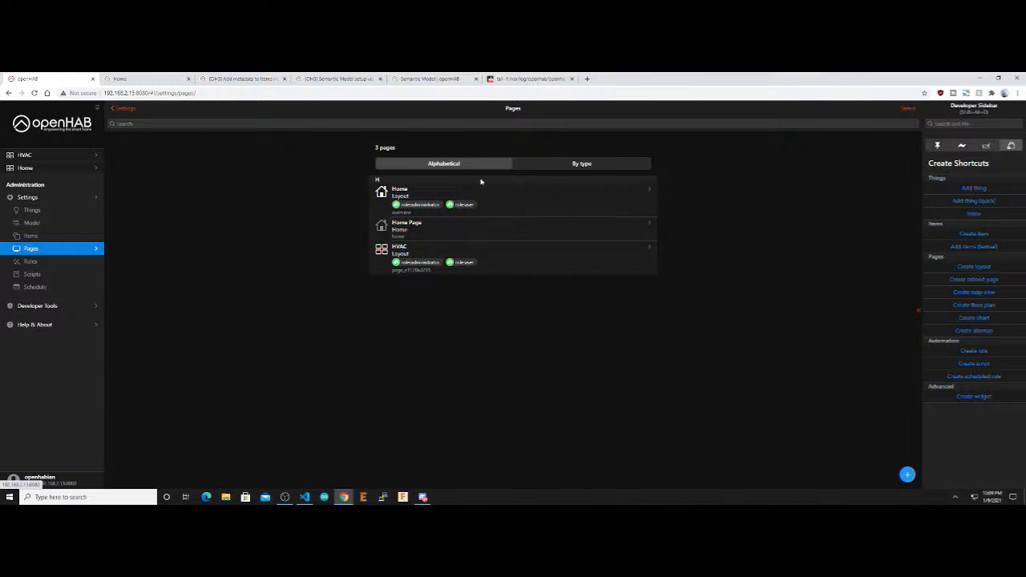
click(512, 195)
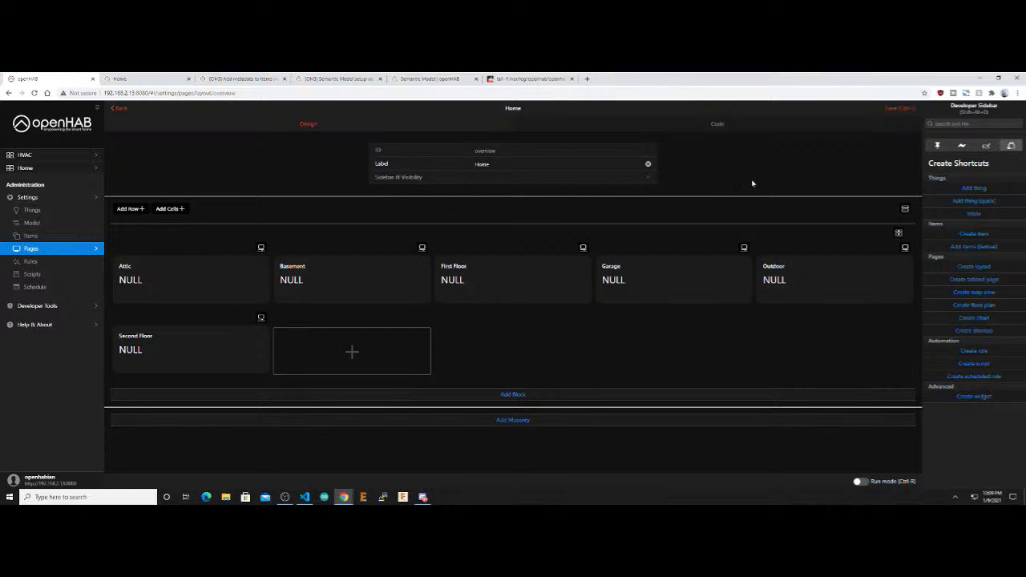
click(329, 129)
click(551, 313)
click(122, 109)
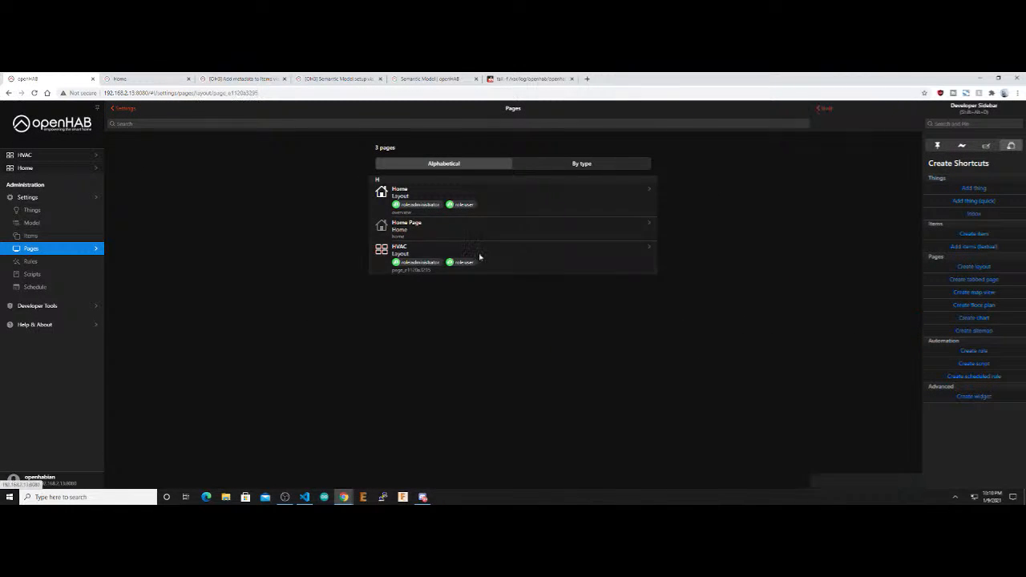
Hide the HVAC page from the sidebar and save the page
click(480, 257)
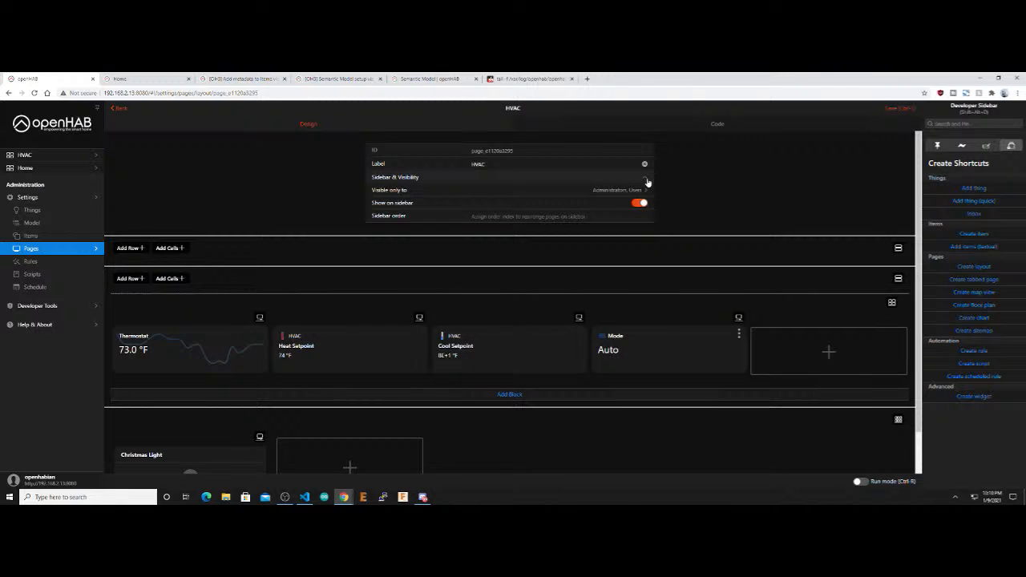
click(641, 206)
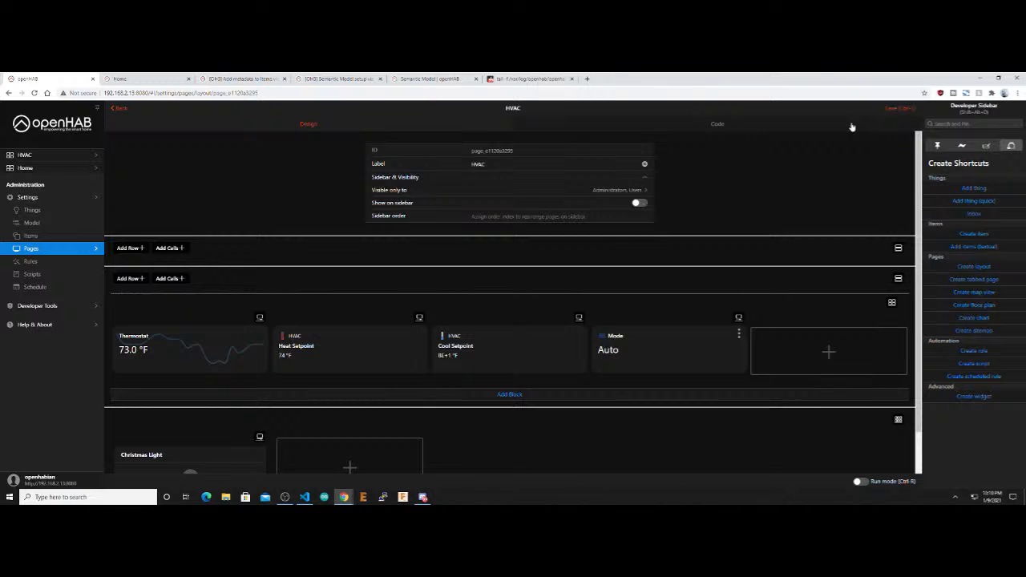
click(901, 110)
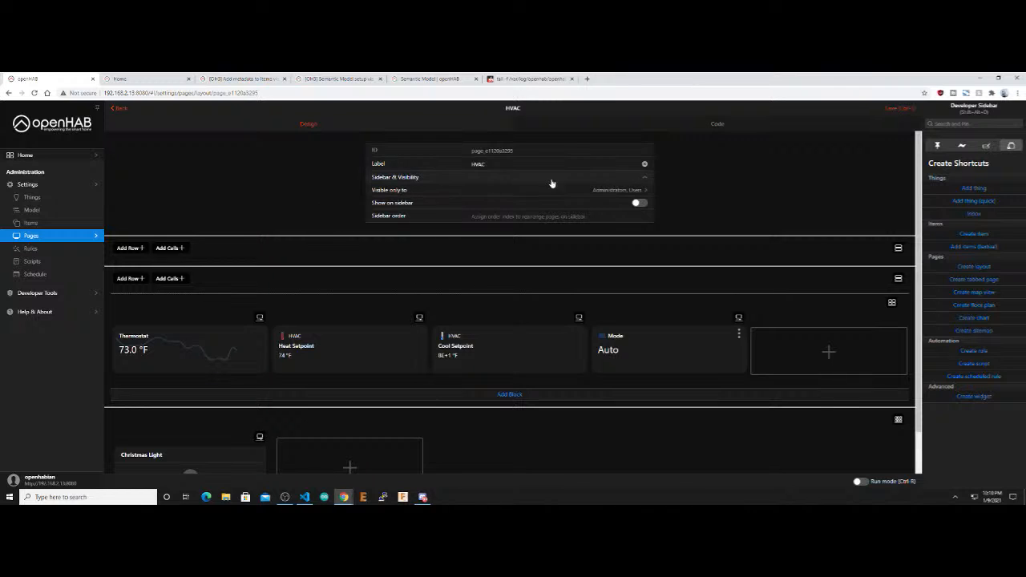
Check which roles can see the HVAC page, then make it show on the sidebar again and save
click(646, 194)
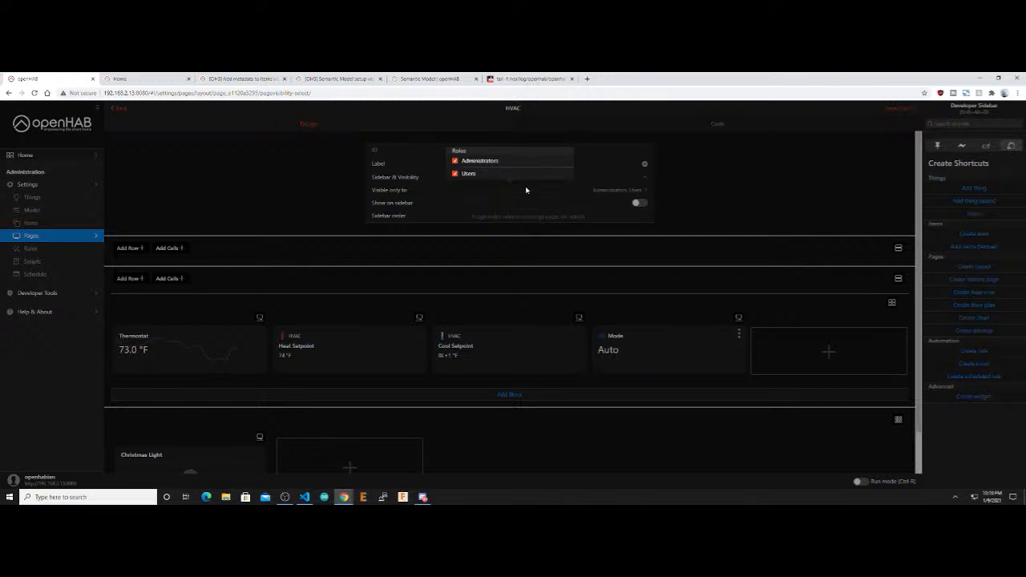
click(250, 179)
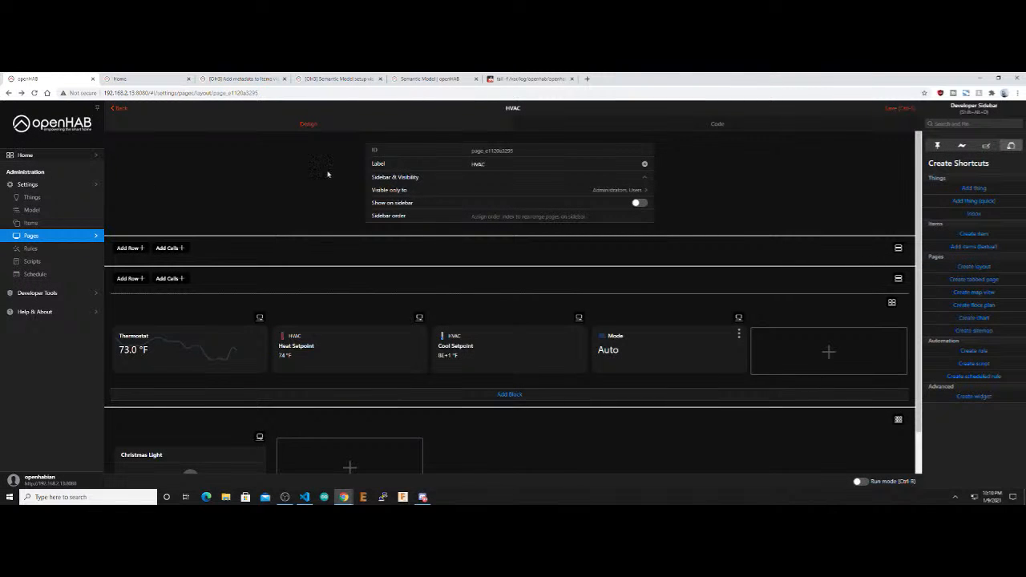
click(638, 203)
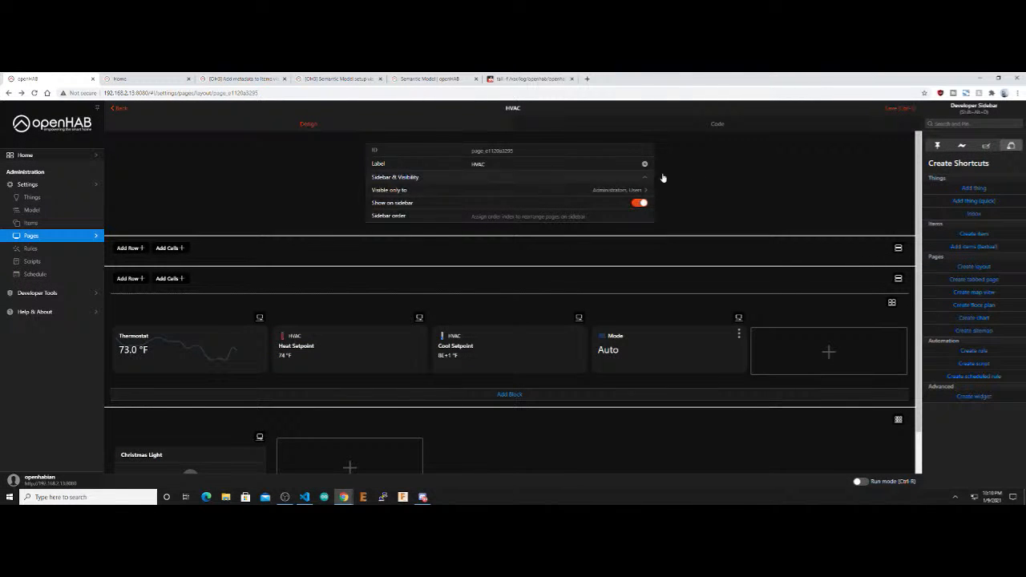
click(897, 109)
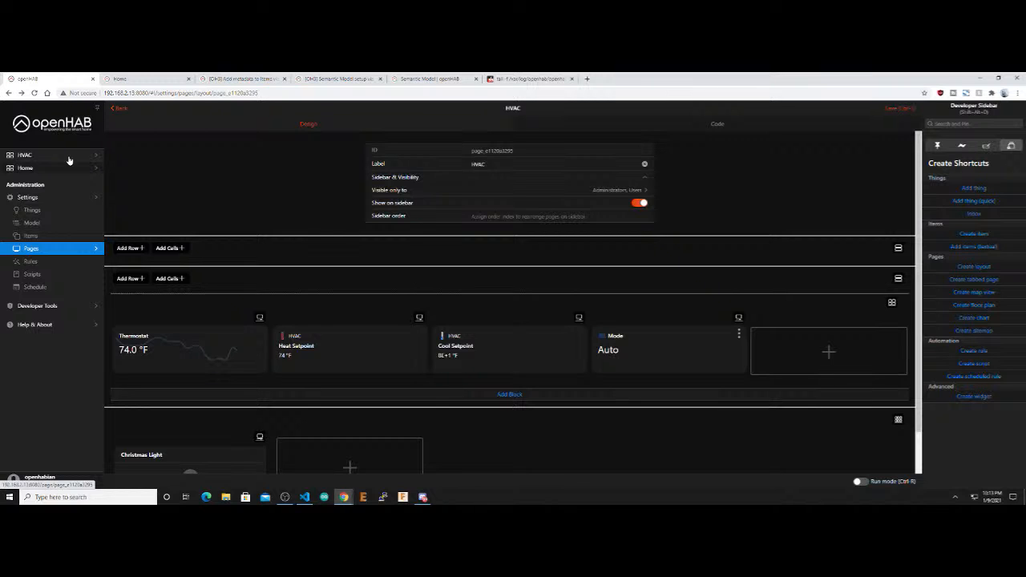
Turn off the Developer Sidebar in the developer maintenance tools
click(71, 122)
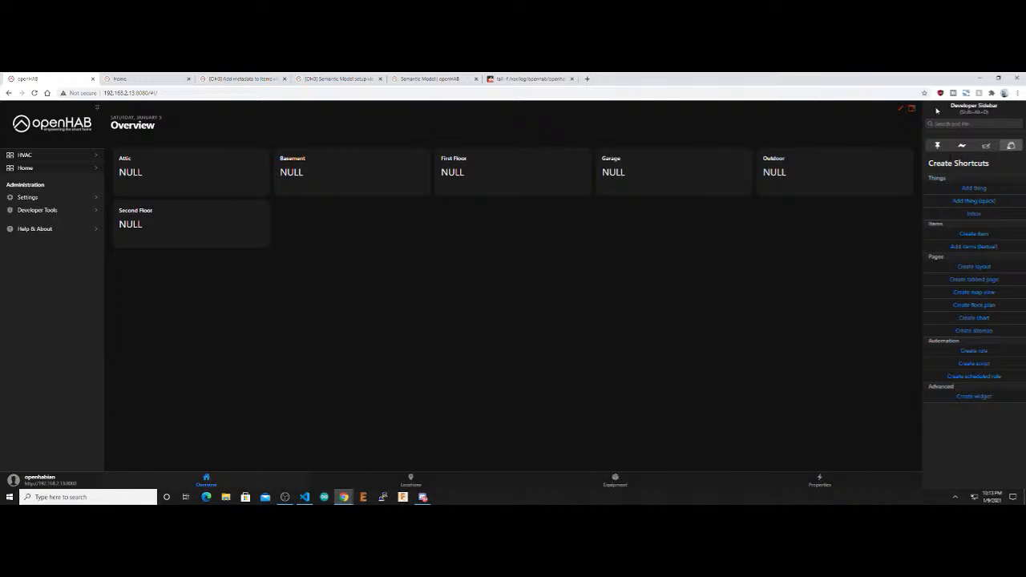
click(29, 199)
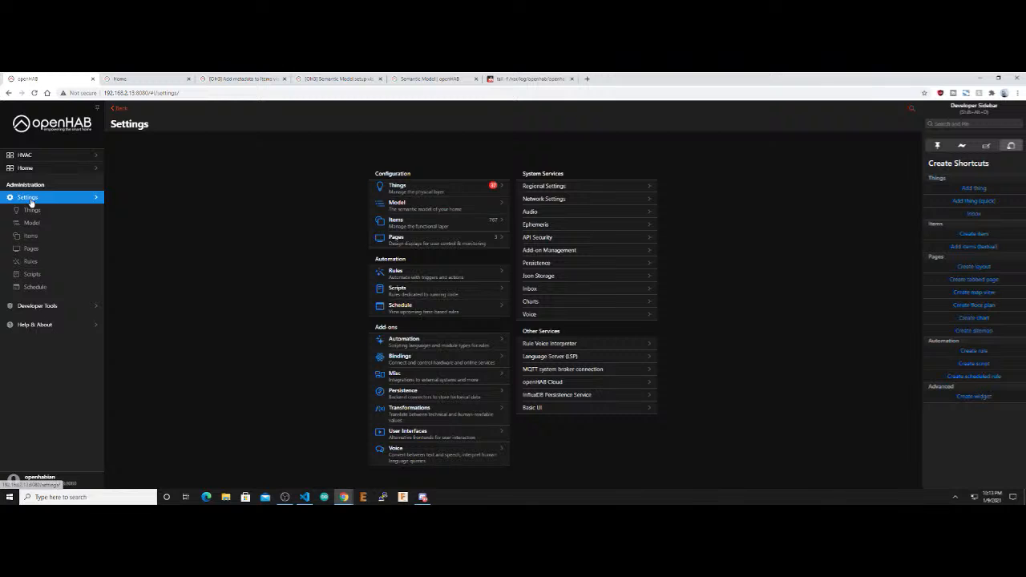
click(35, 306)
click(639, 190)
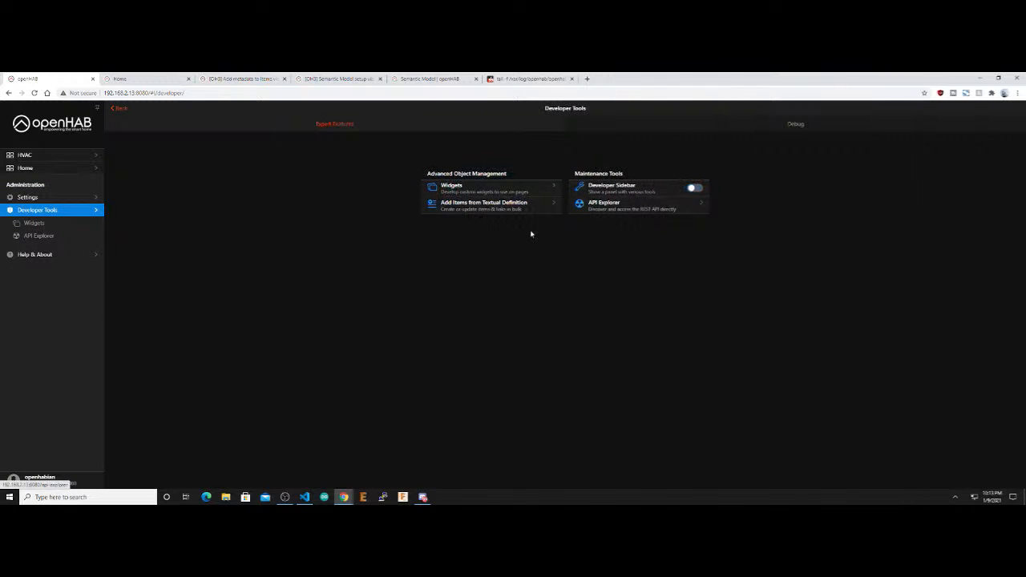
Return to the home page, look at the other available apps, and view the Locations cards
click(54, 121)
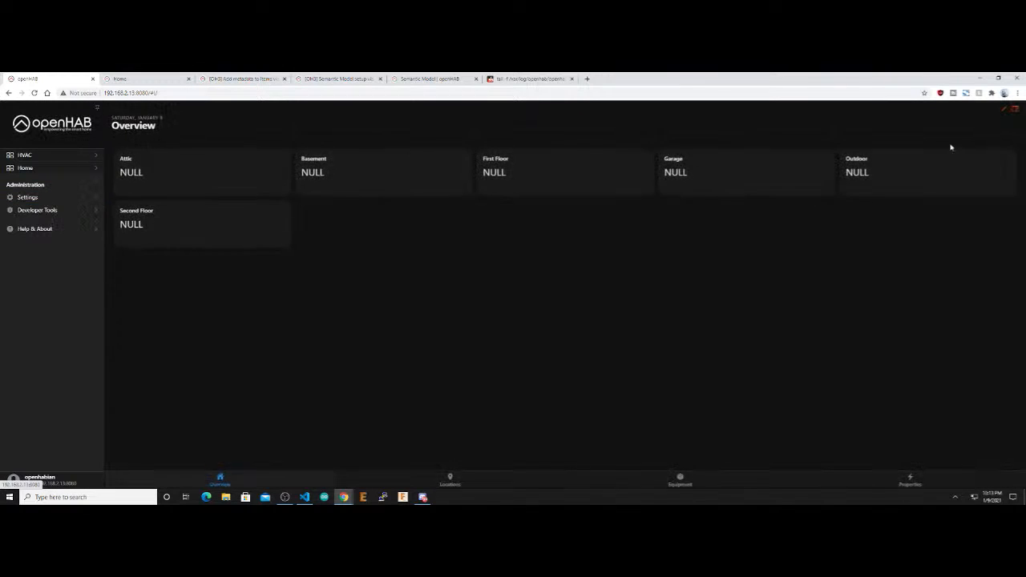
click(1014, 113)
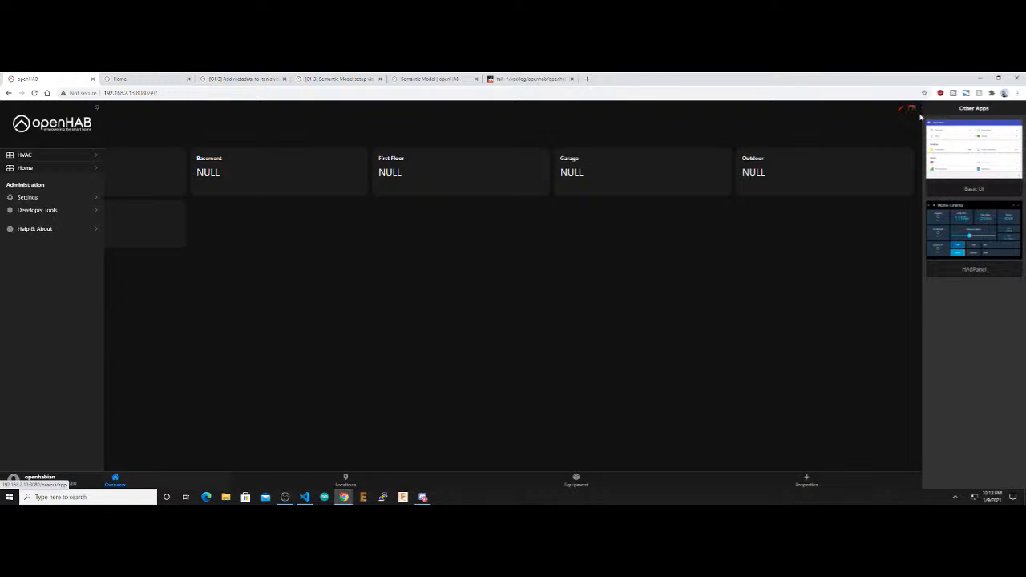
click(618, 265)
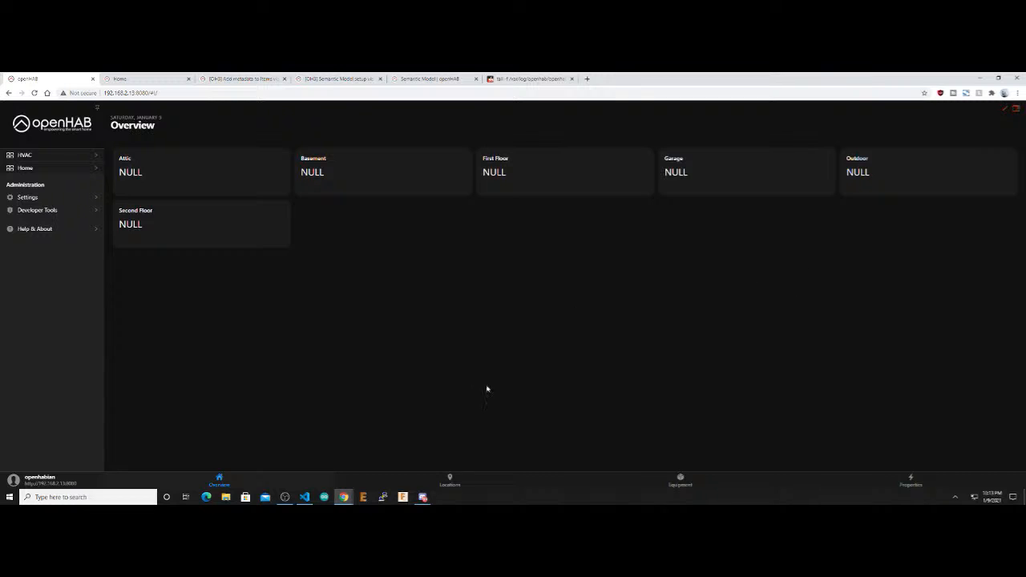
click(451, 481)
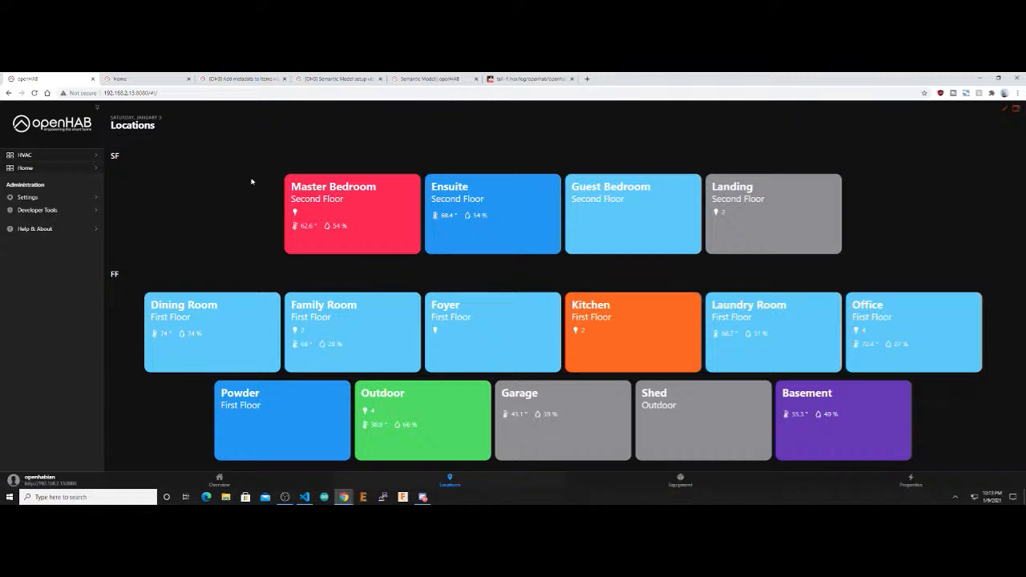